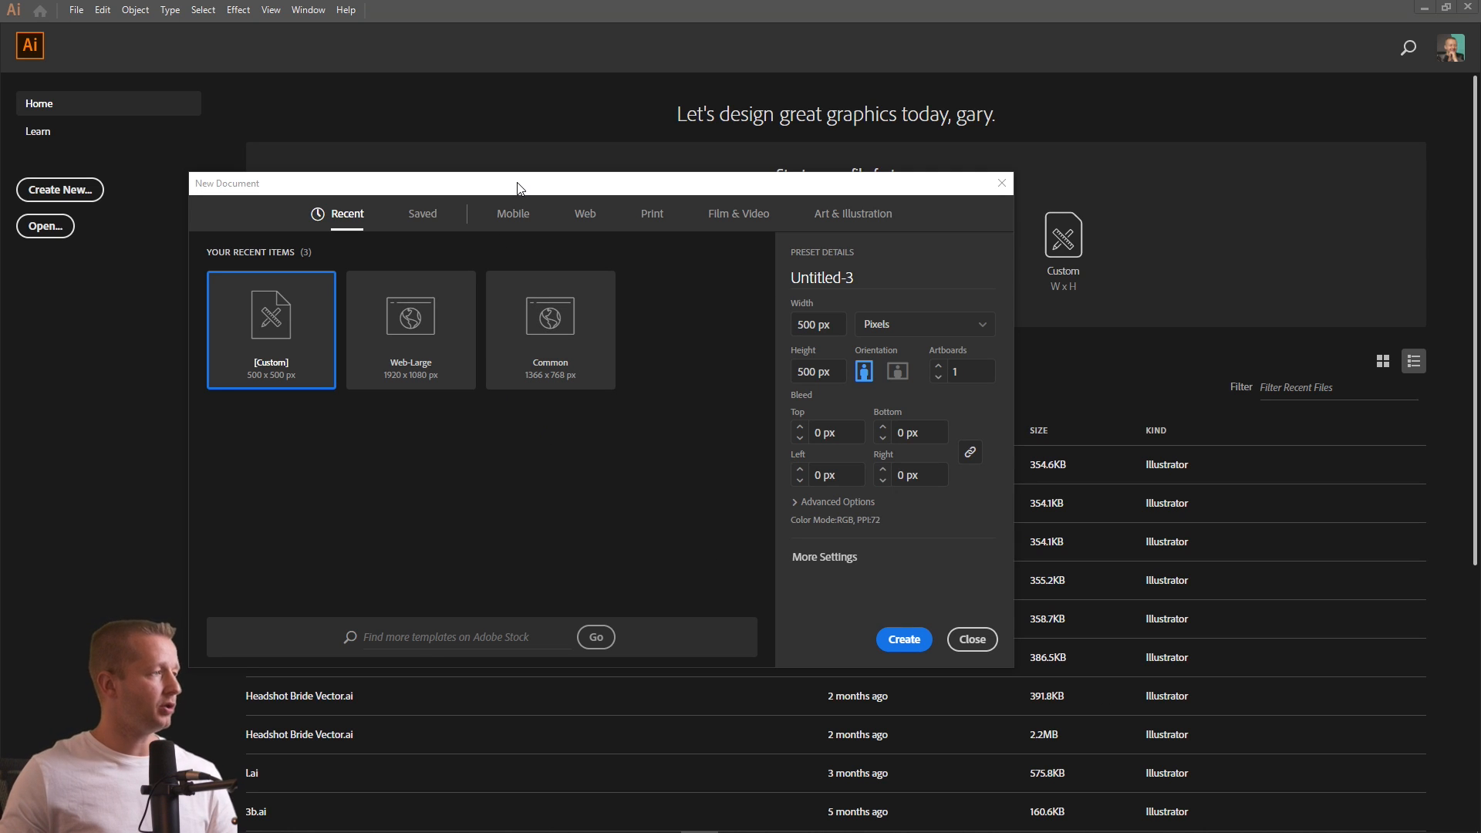
Create a new 500 × 500 px document and close the floating Pathfinder panel
left_click(224, 191)
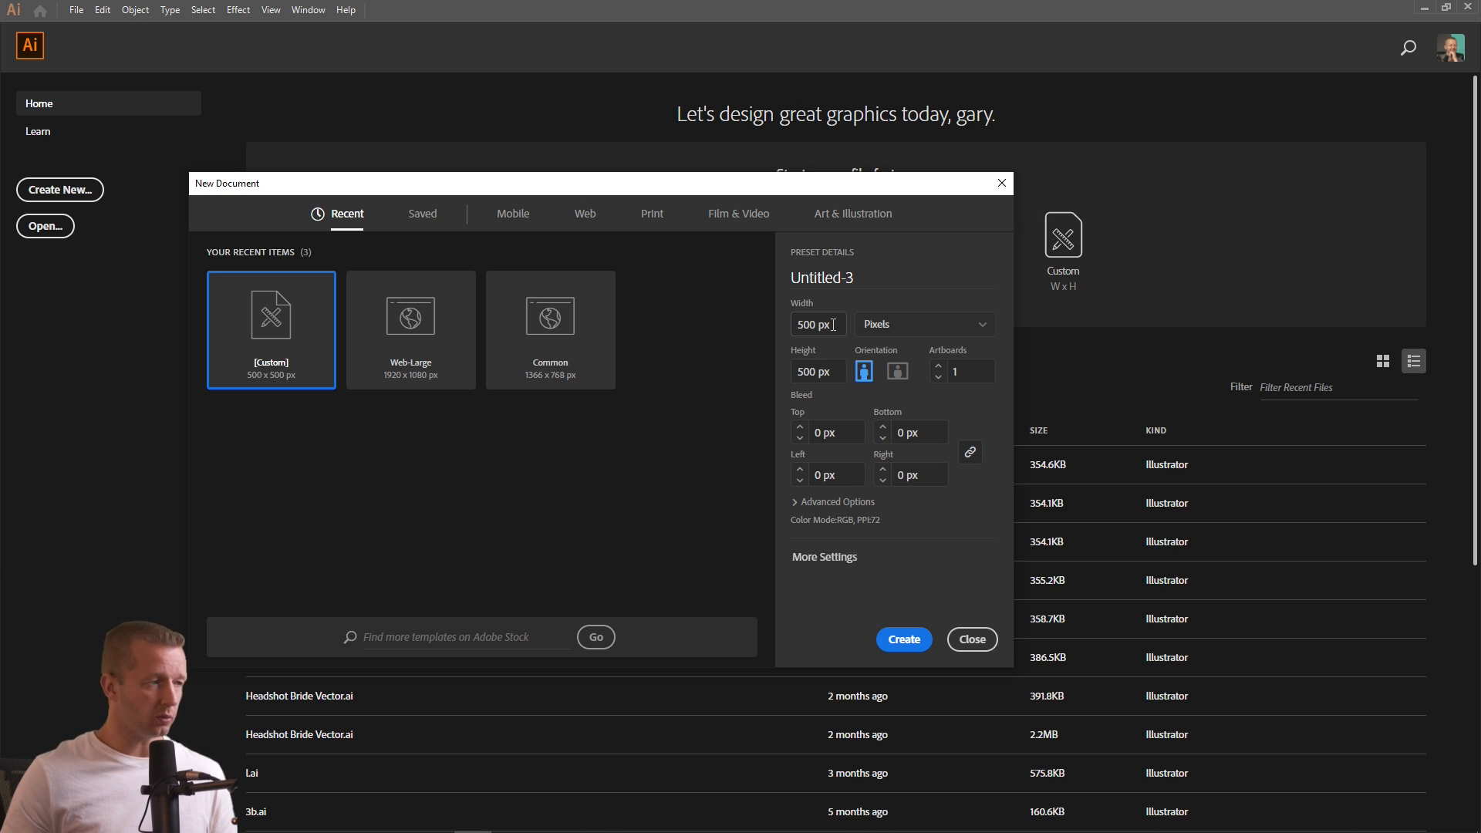
left_click(900, 645)
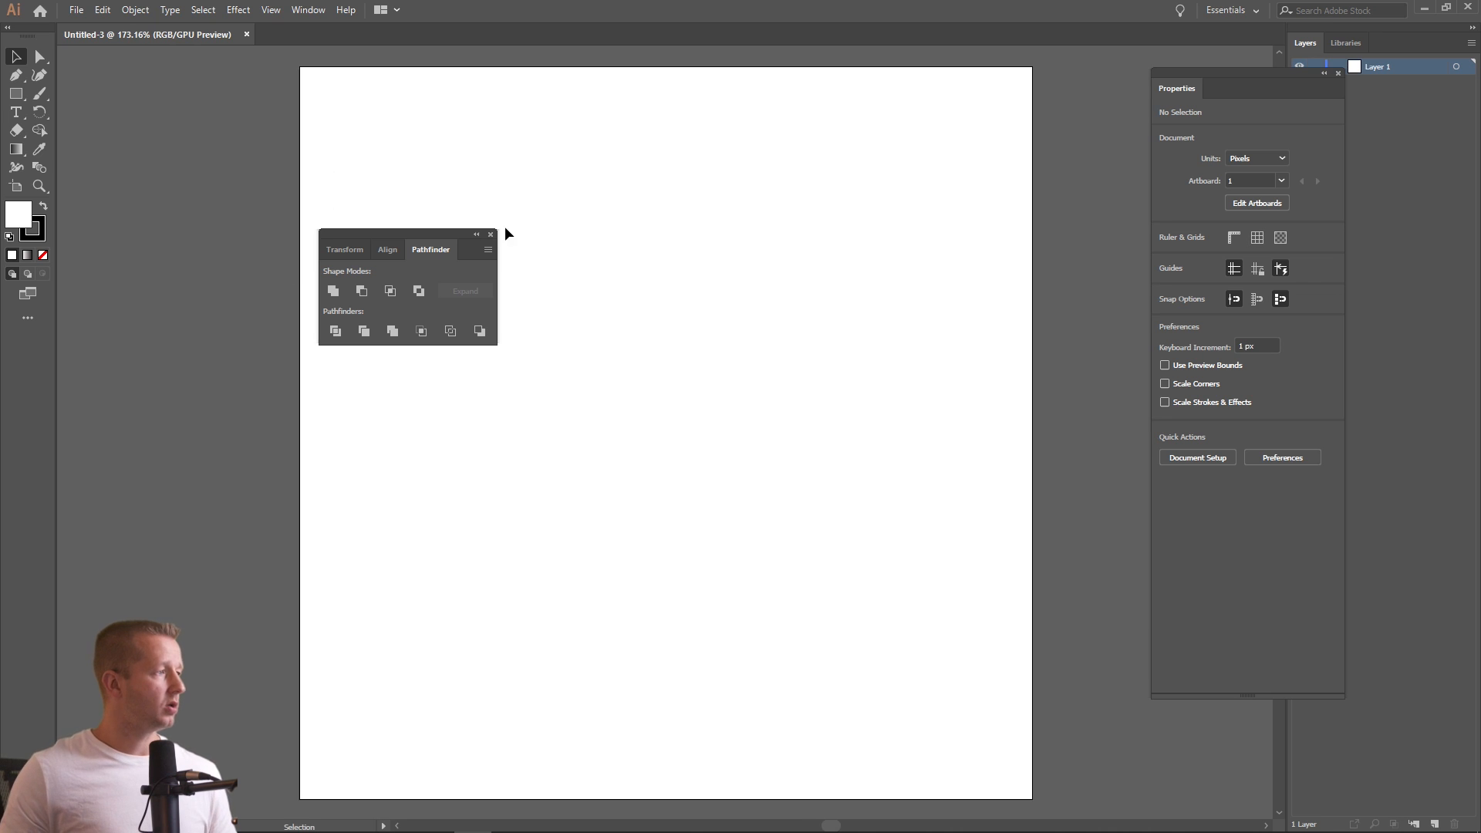
left_click(491, 234)
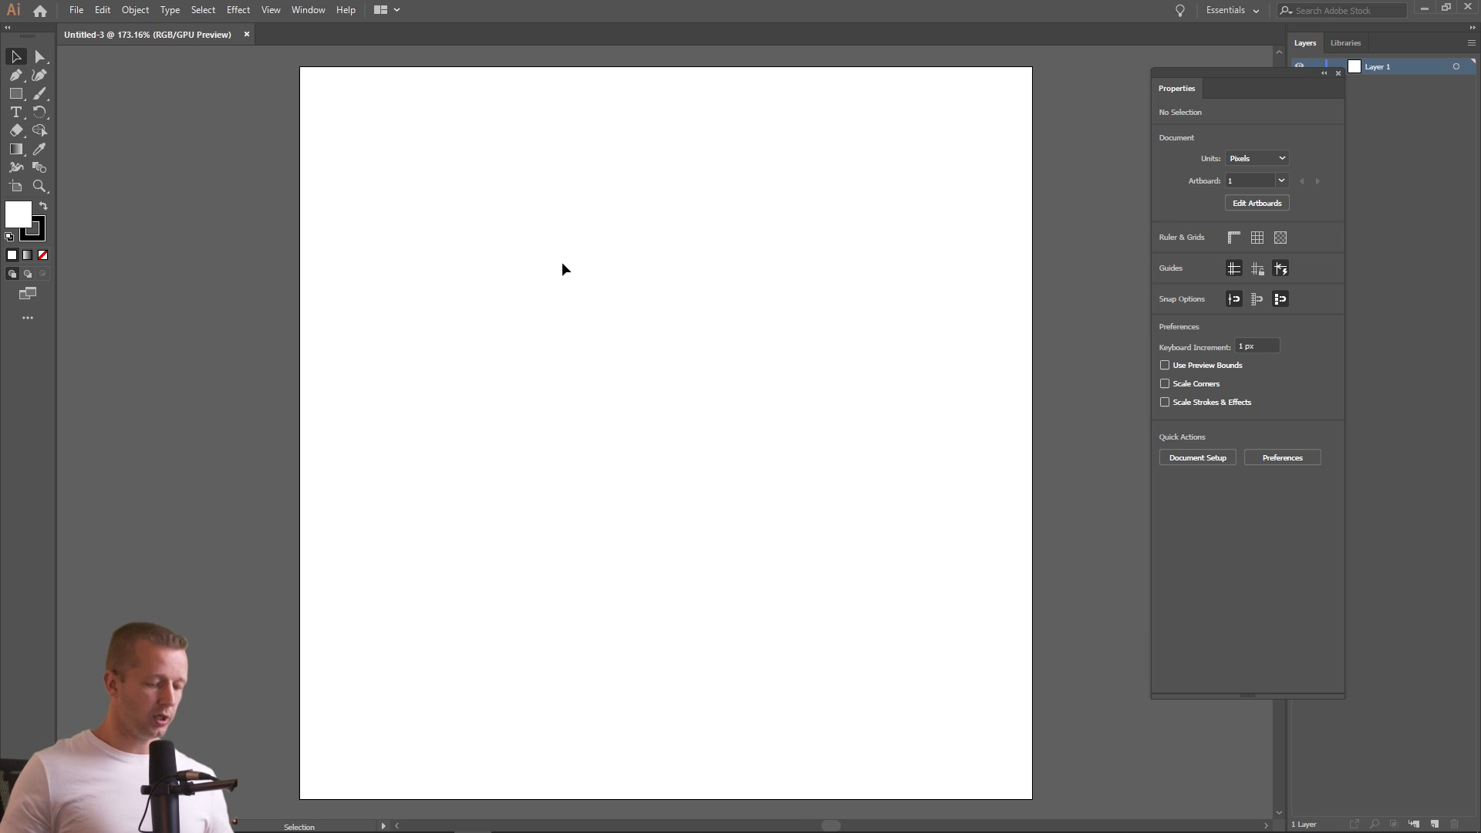
Show the document grid and turn on snapping to the grid
scroll(621, 245, "down", 1)
key("super")
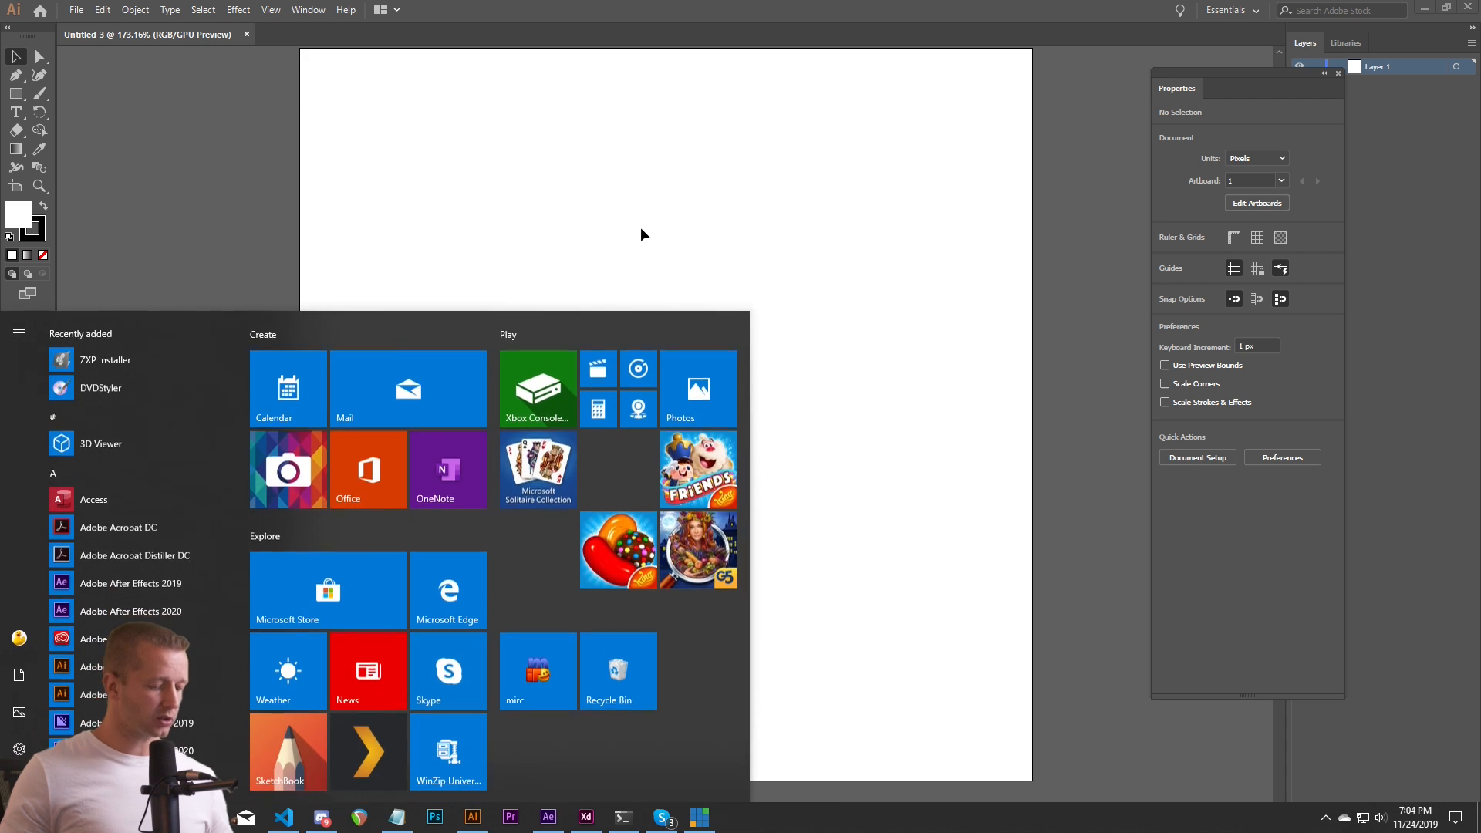
key("super")
key("ctrl+1")
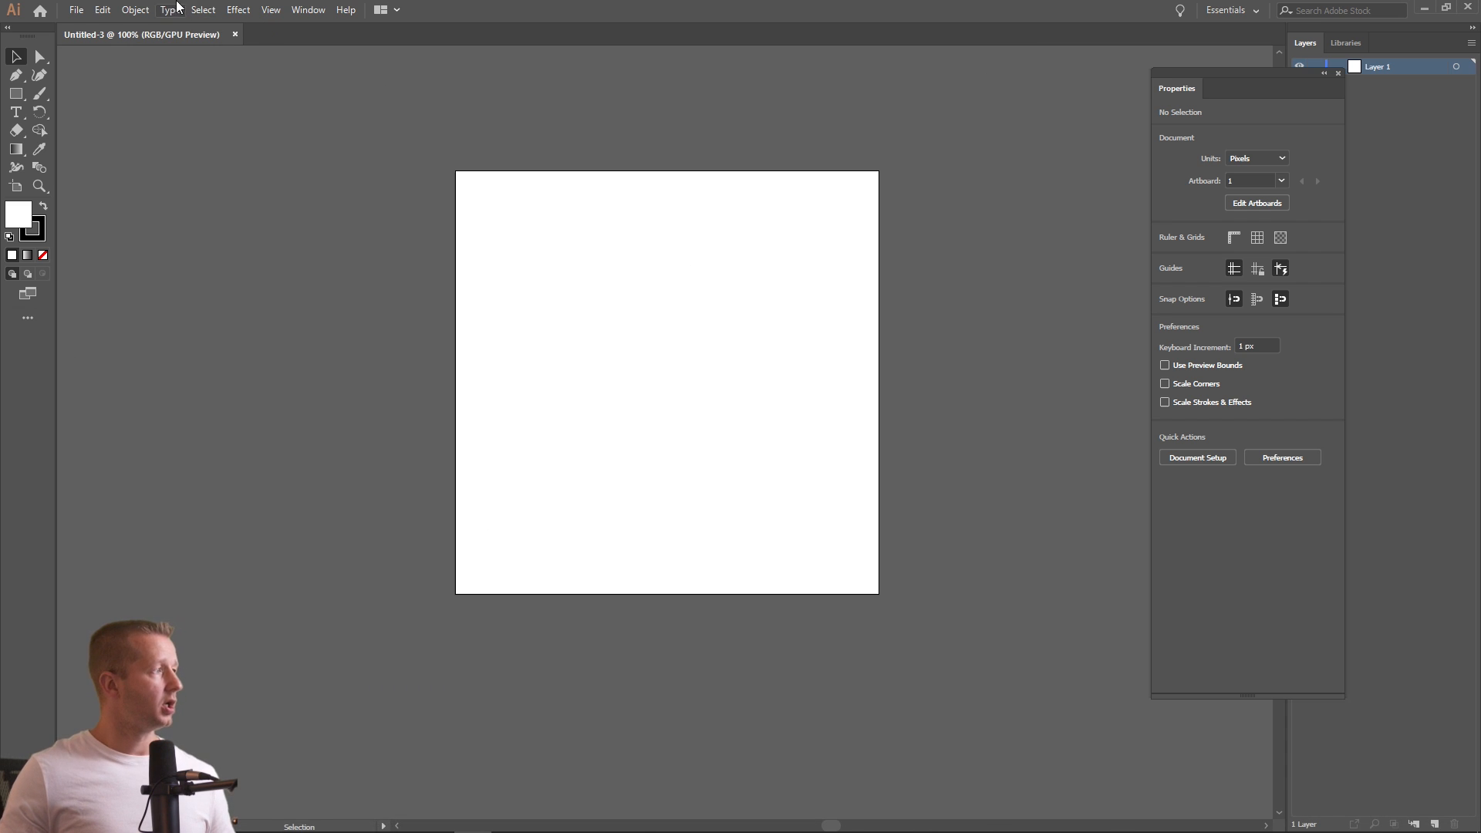
left_click(272, 11)
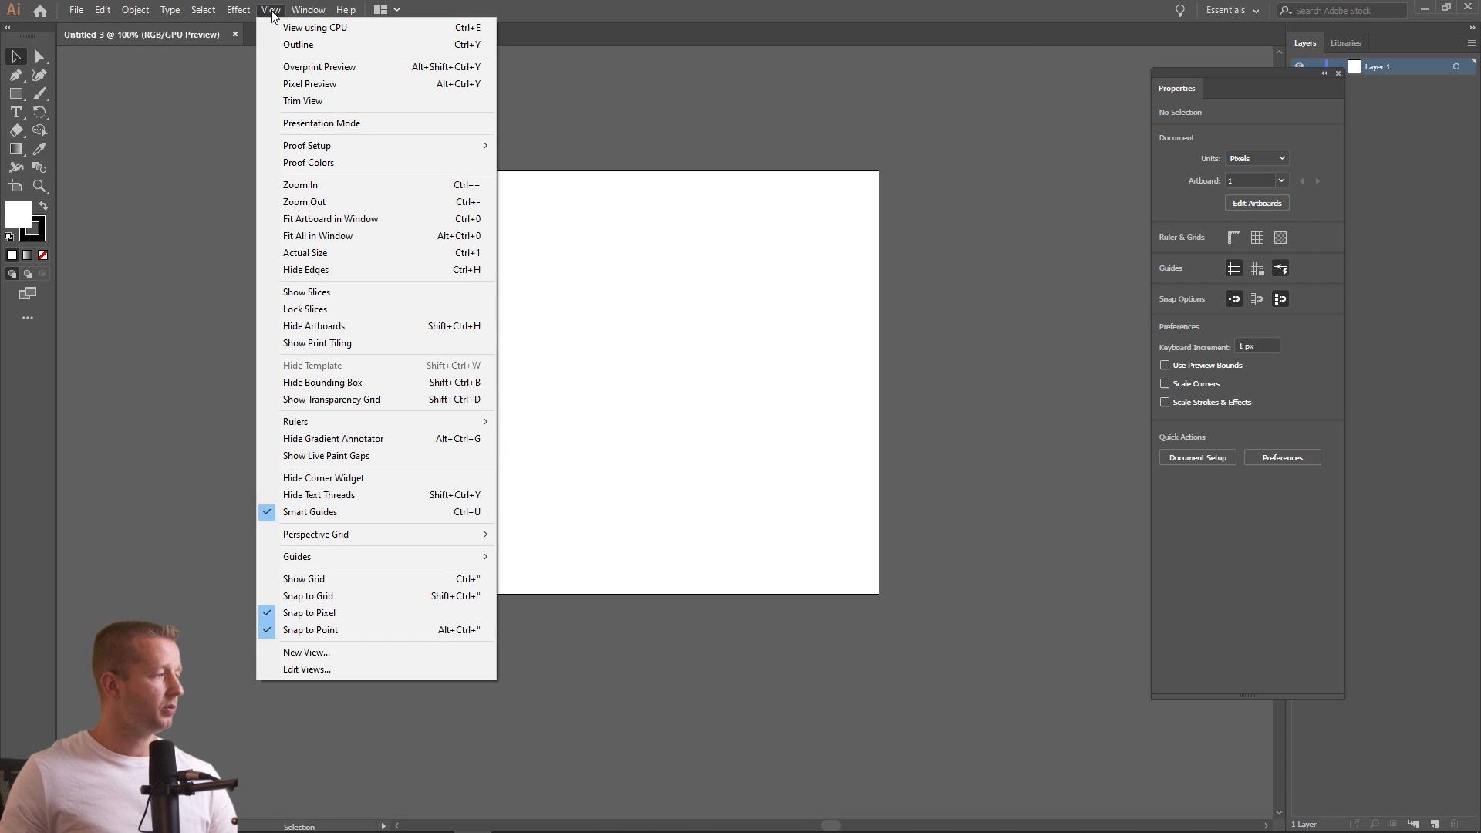
left_click(294, 579)
left_click(239, 10)
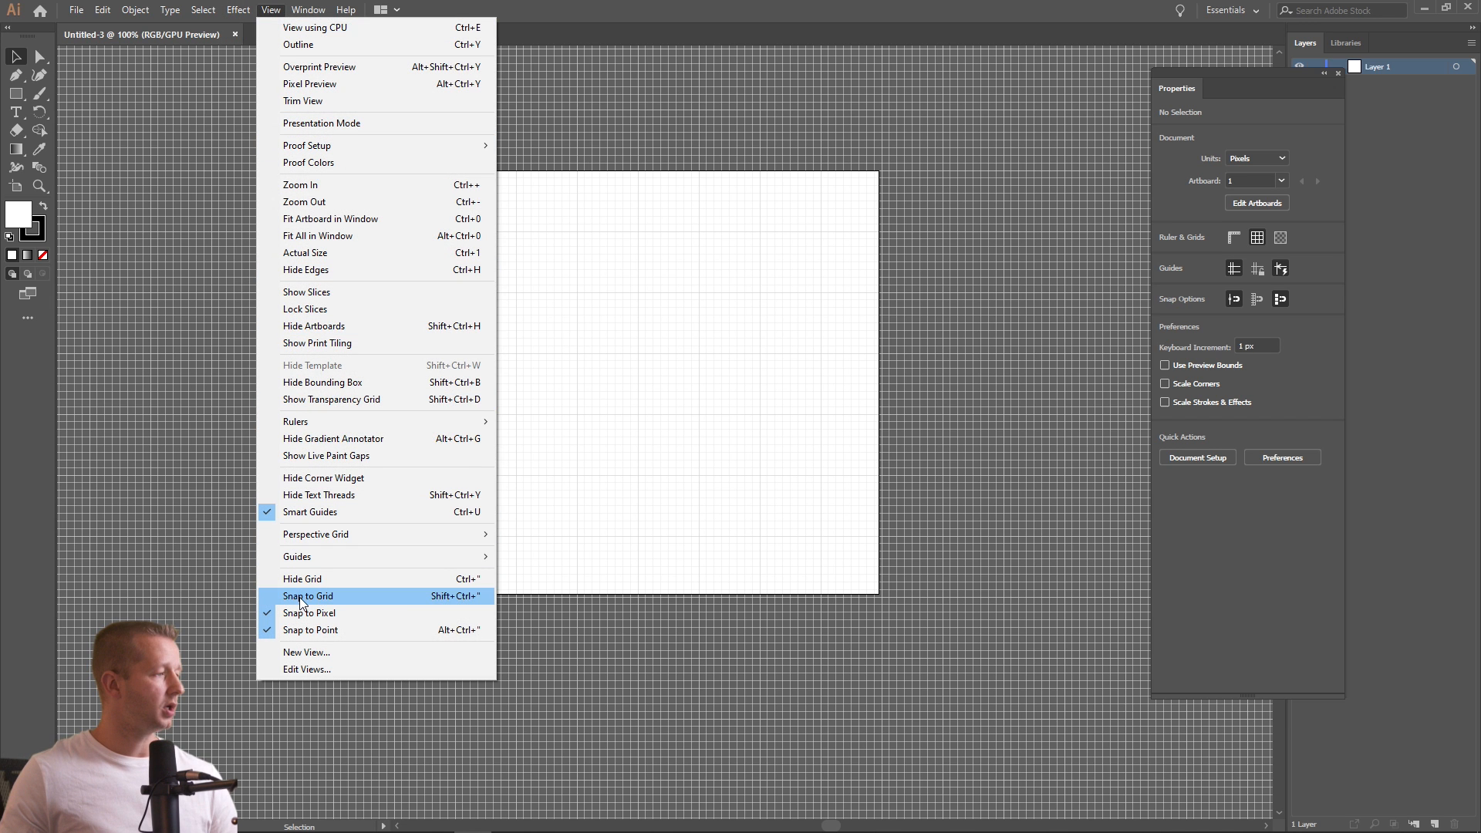
left_click(306, 597)
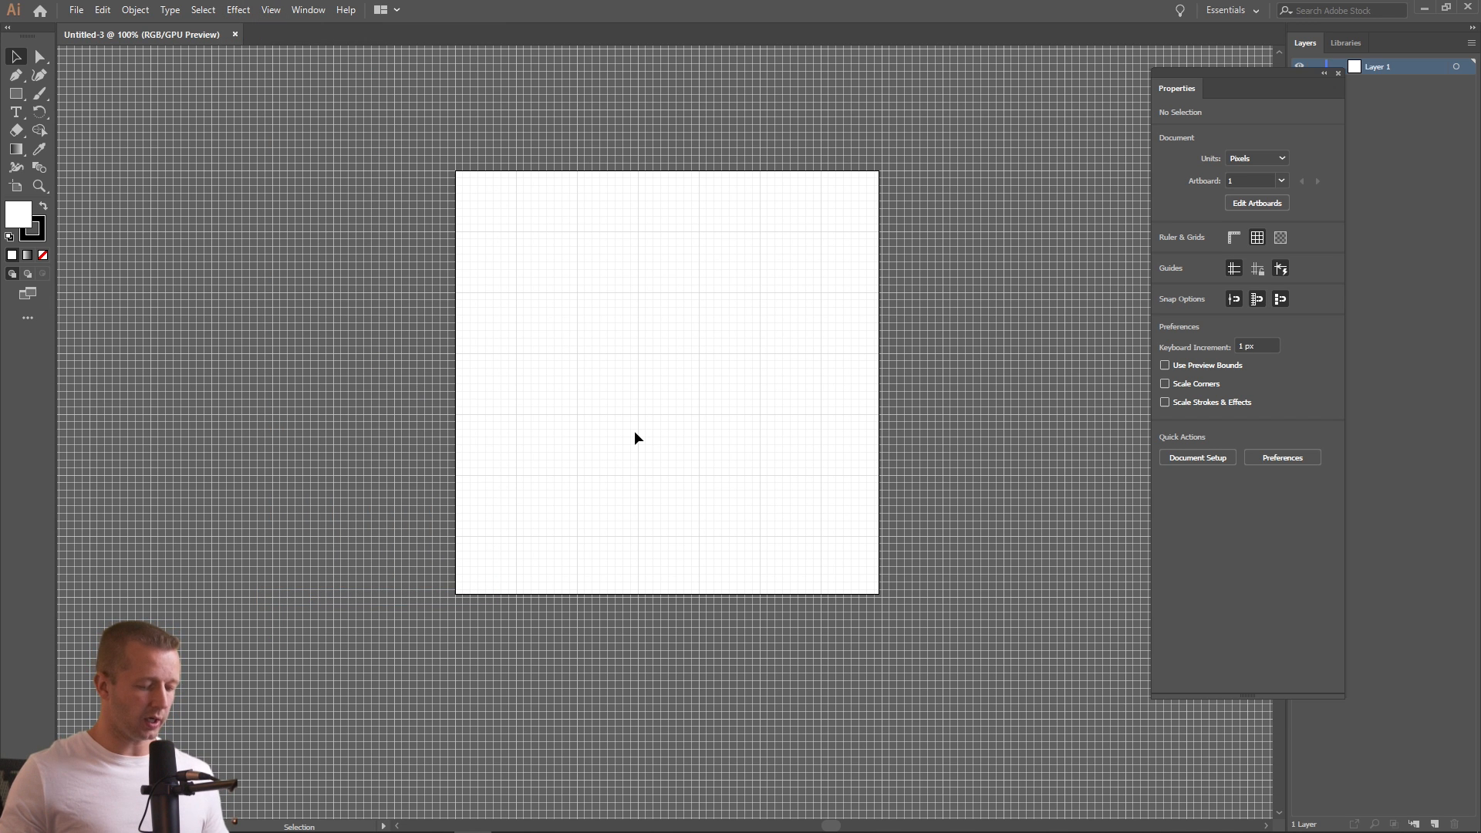
Draw a rectangle of about 252 × 360 px outward from the middle of the artboard
scroll(645, 416, "up", 2)
scroll(651, 397, "right", 2)
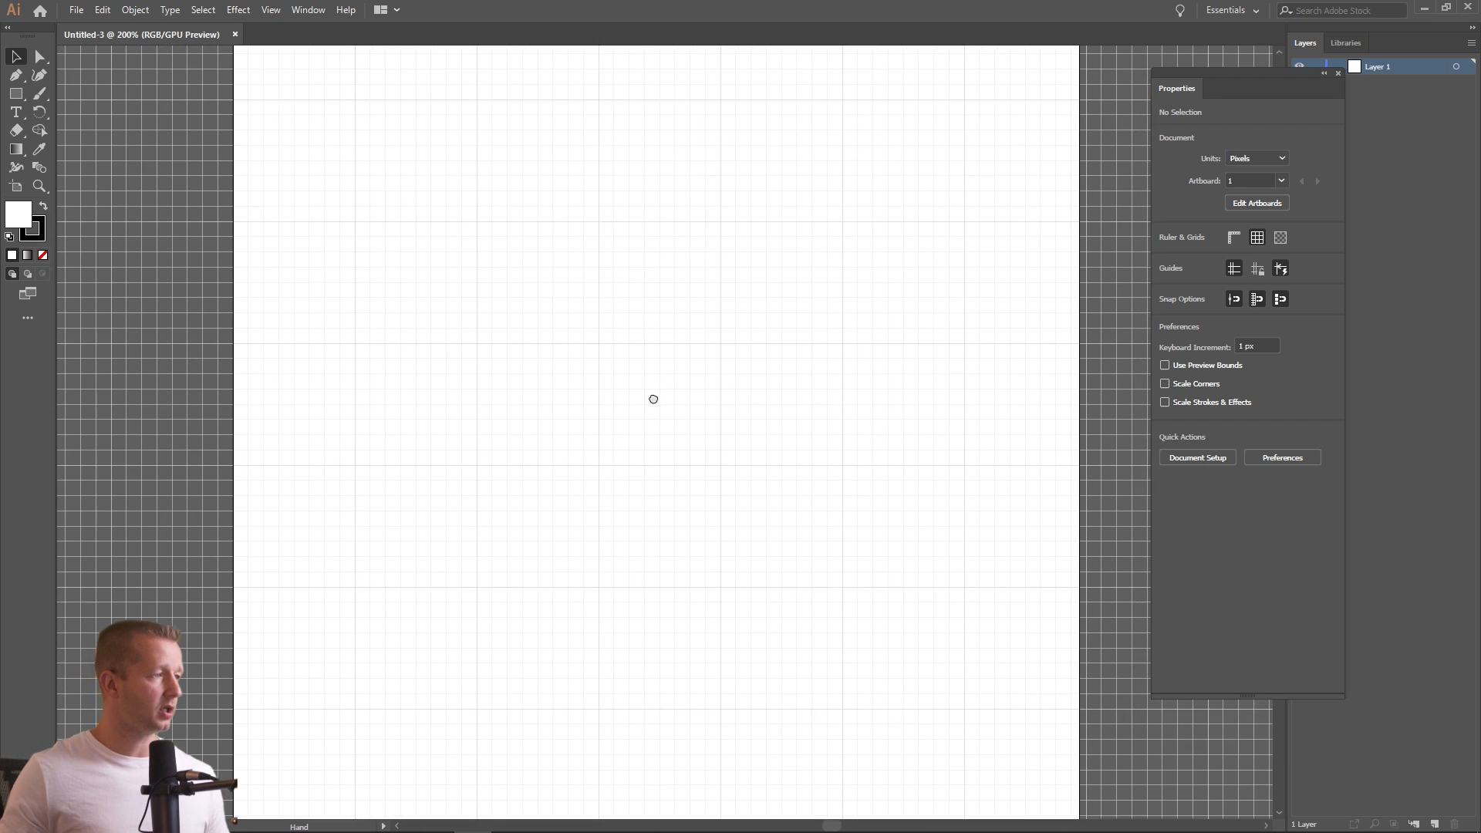
scroll(635, 386, "down", 1)
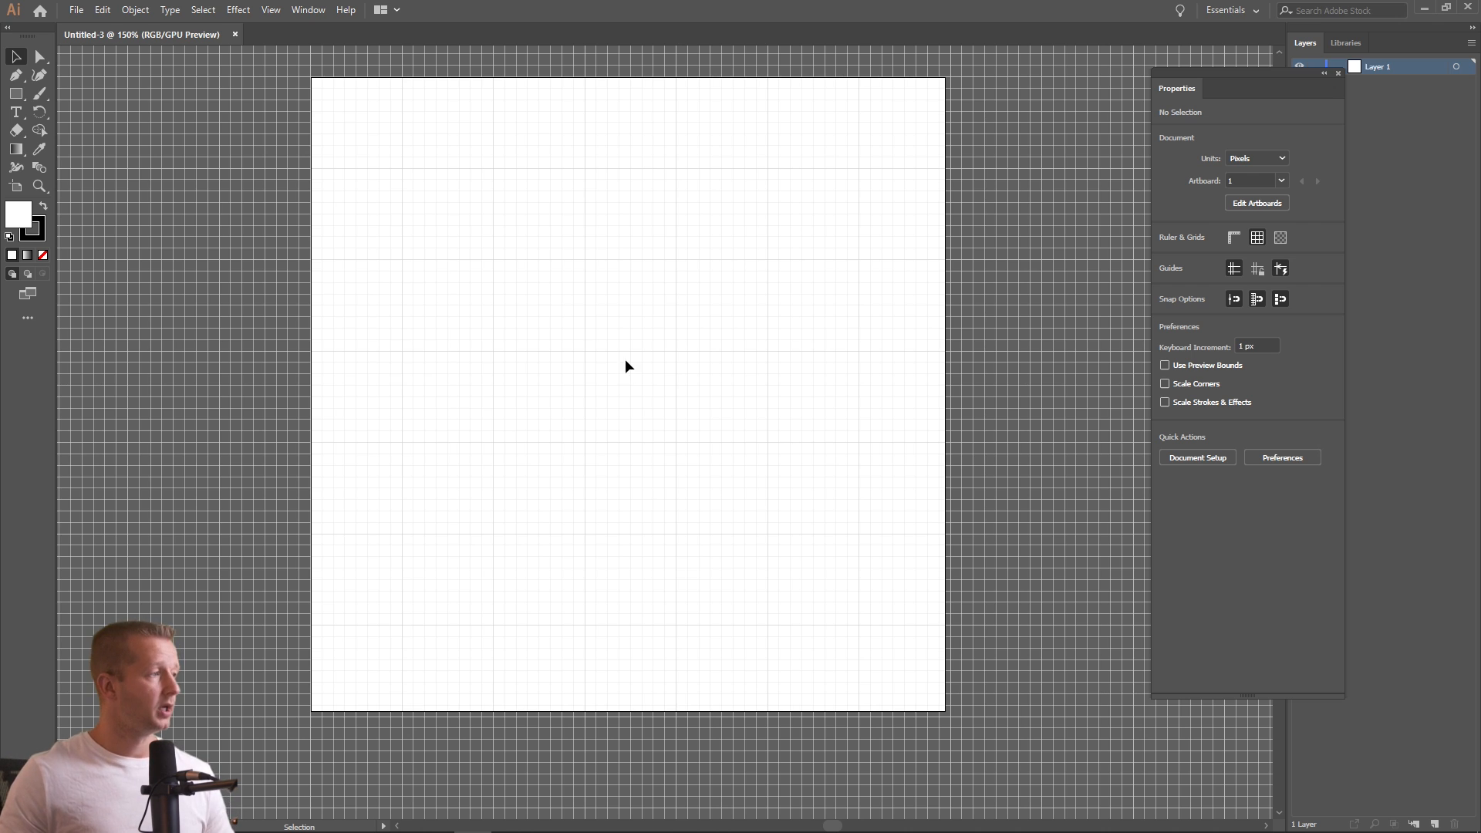
left_click(15, 93)
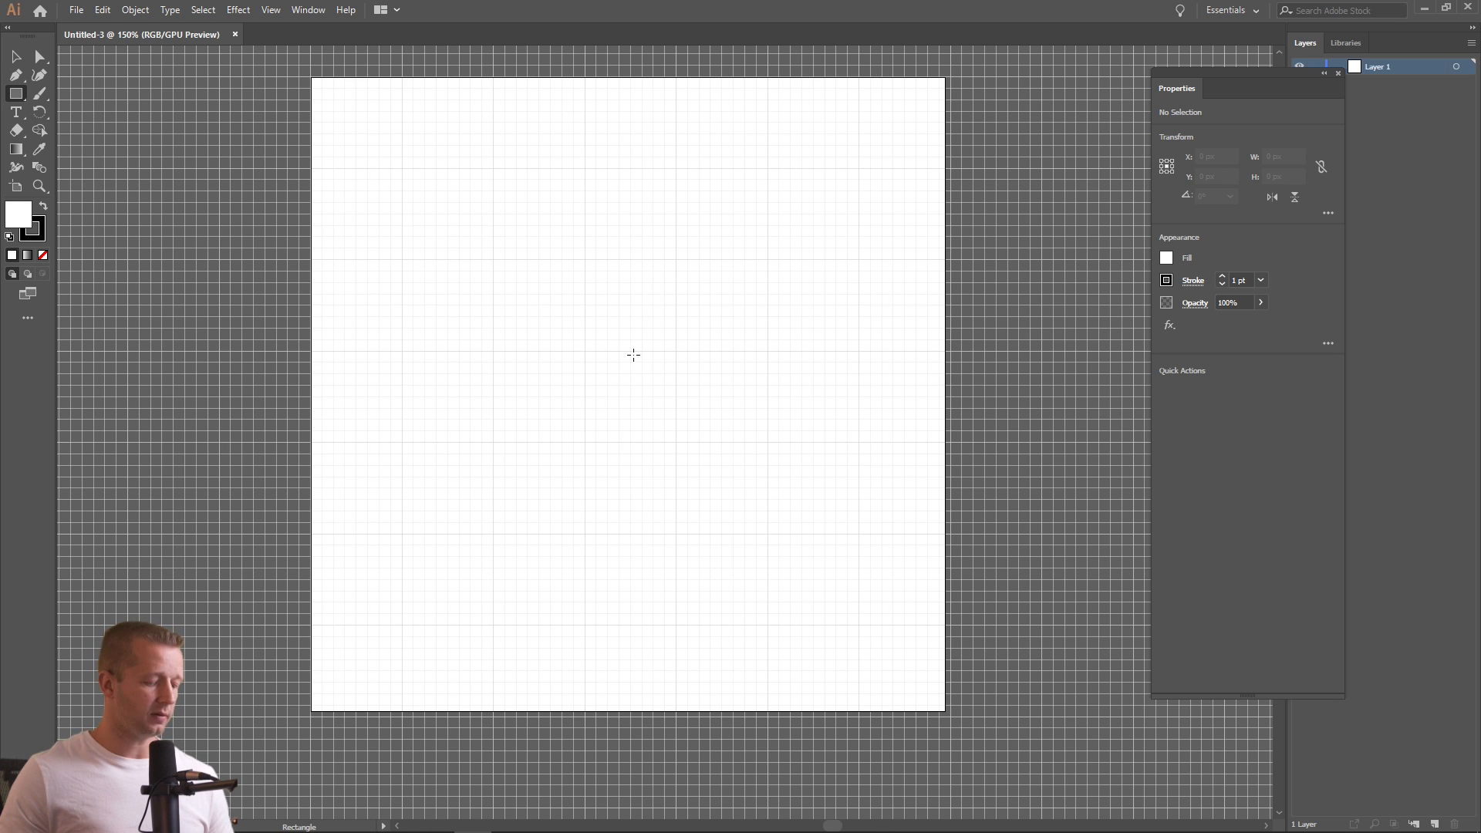
left_click_drag(631, 352, 765, 558)
key("ctrl+z")
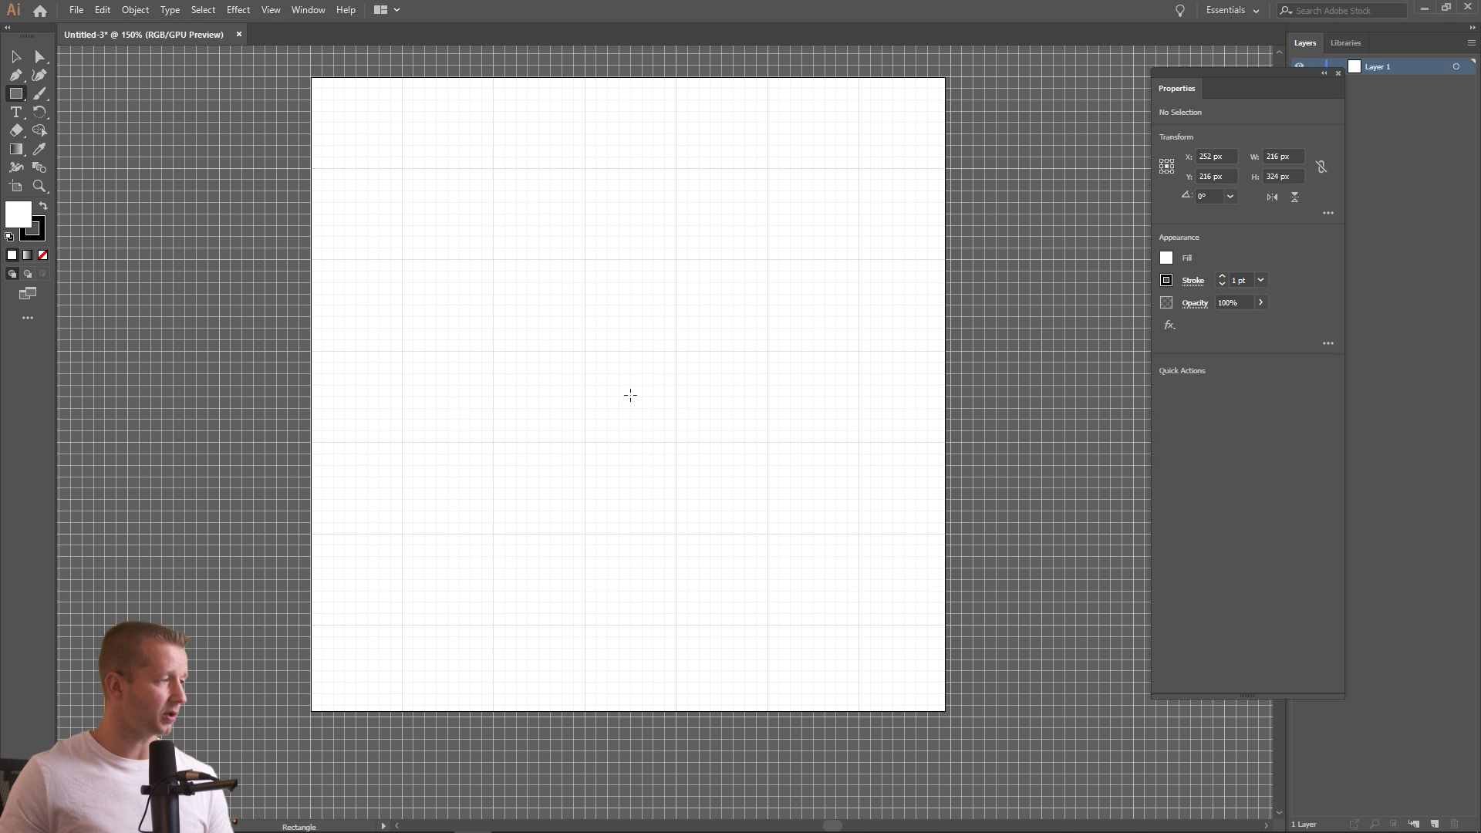
left_click_drag(631, 397, 792, 627)
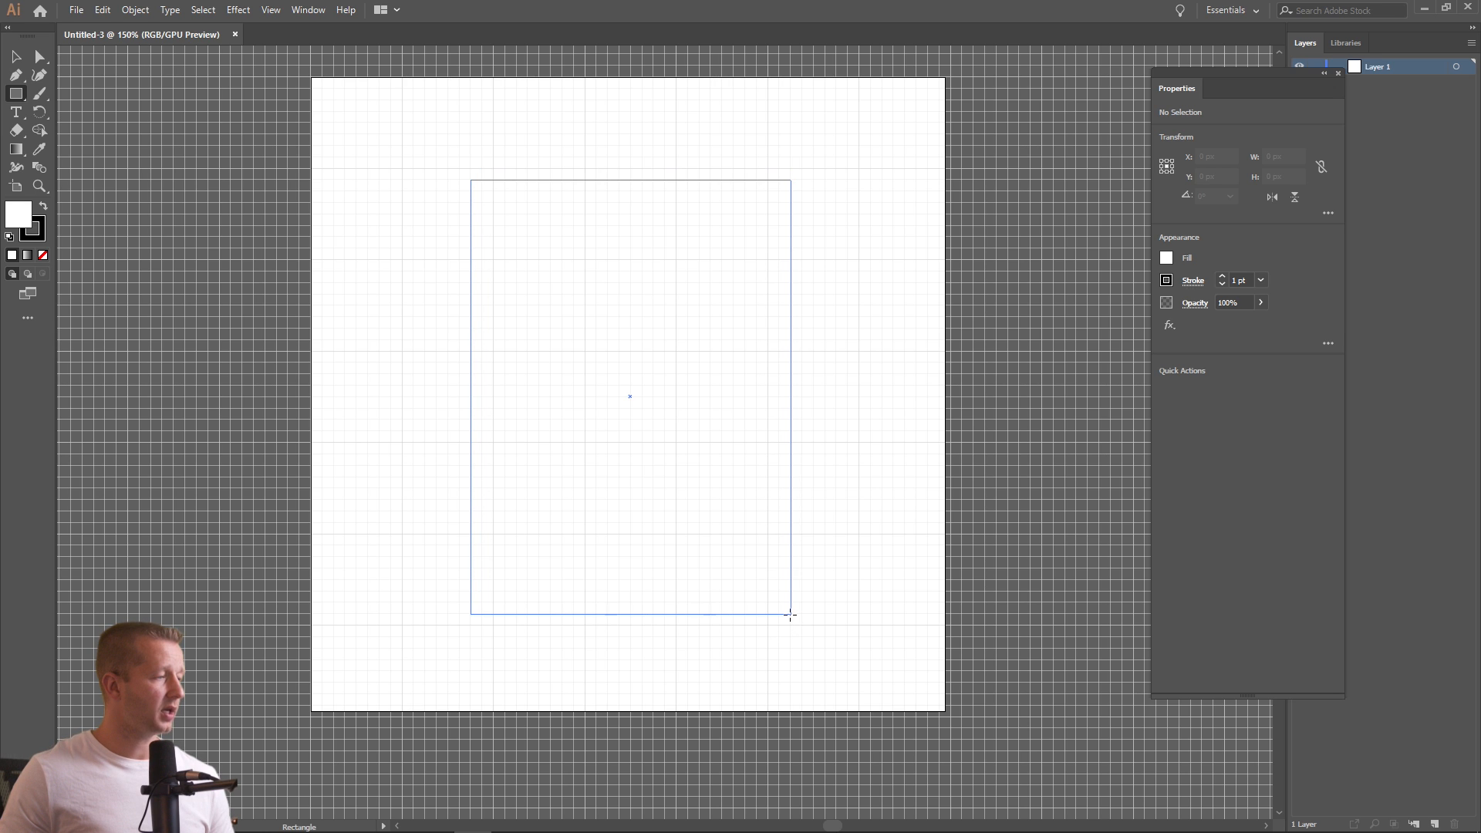
left_click_drag(792, 619, 792, 624)
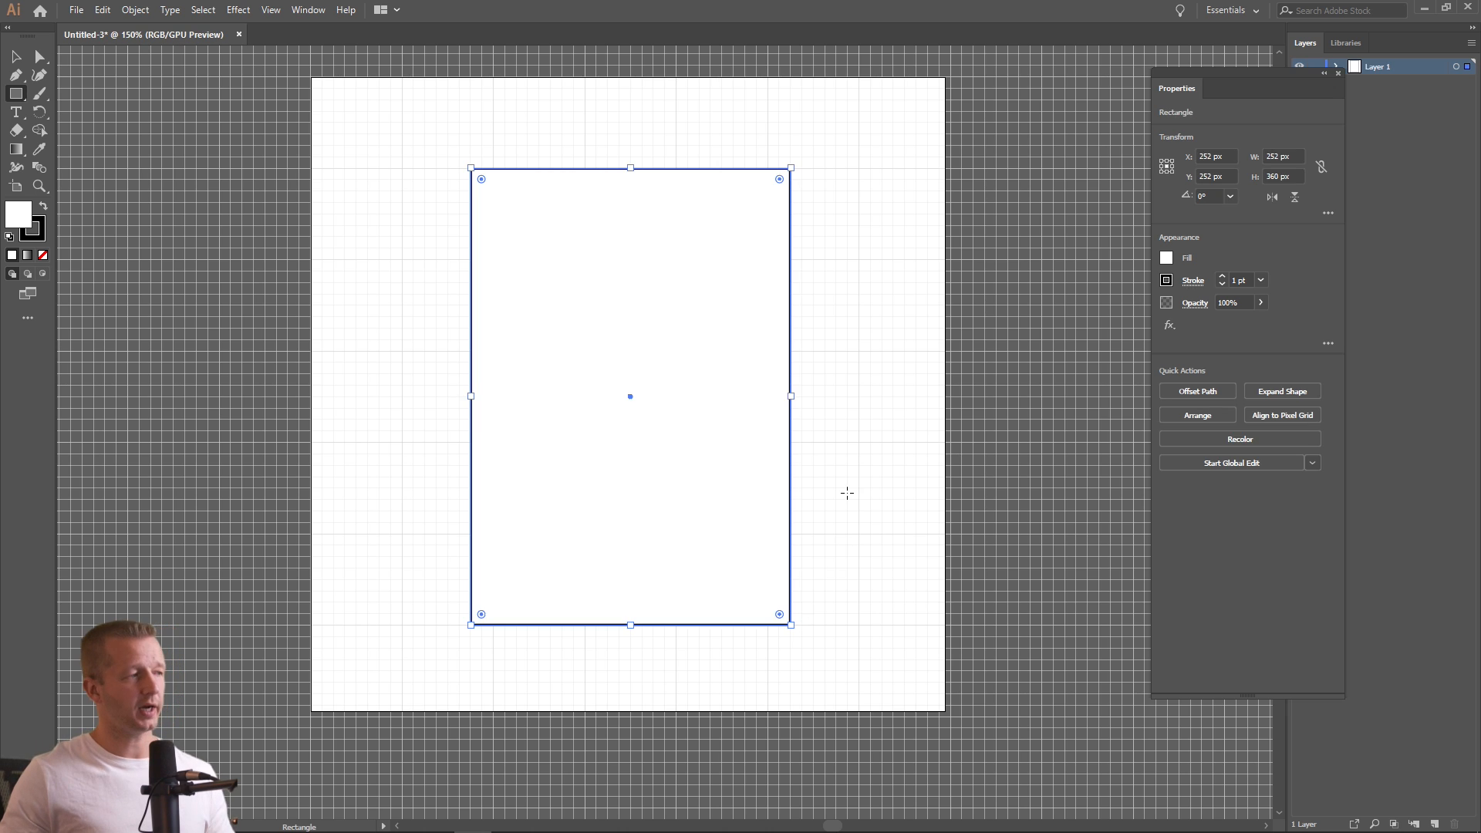
Round all four corners of the rectangle to a radius of about 20.5 px and thicken its stroke to 9 pt
mouse_move(776, 179)
left_mouse_down()
mouse_move(754, 209)
mouse_move(770, 203)
left_mouse_up()
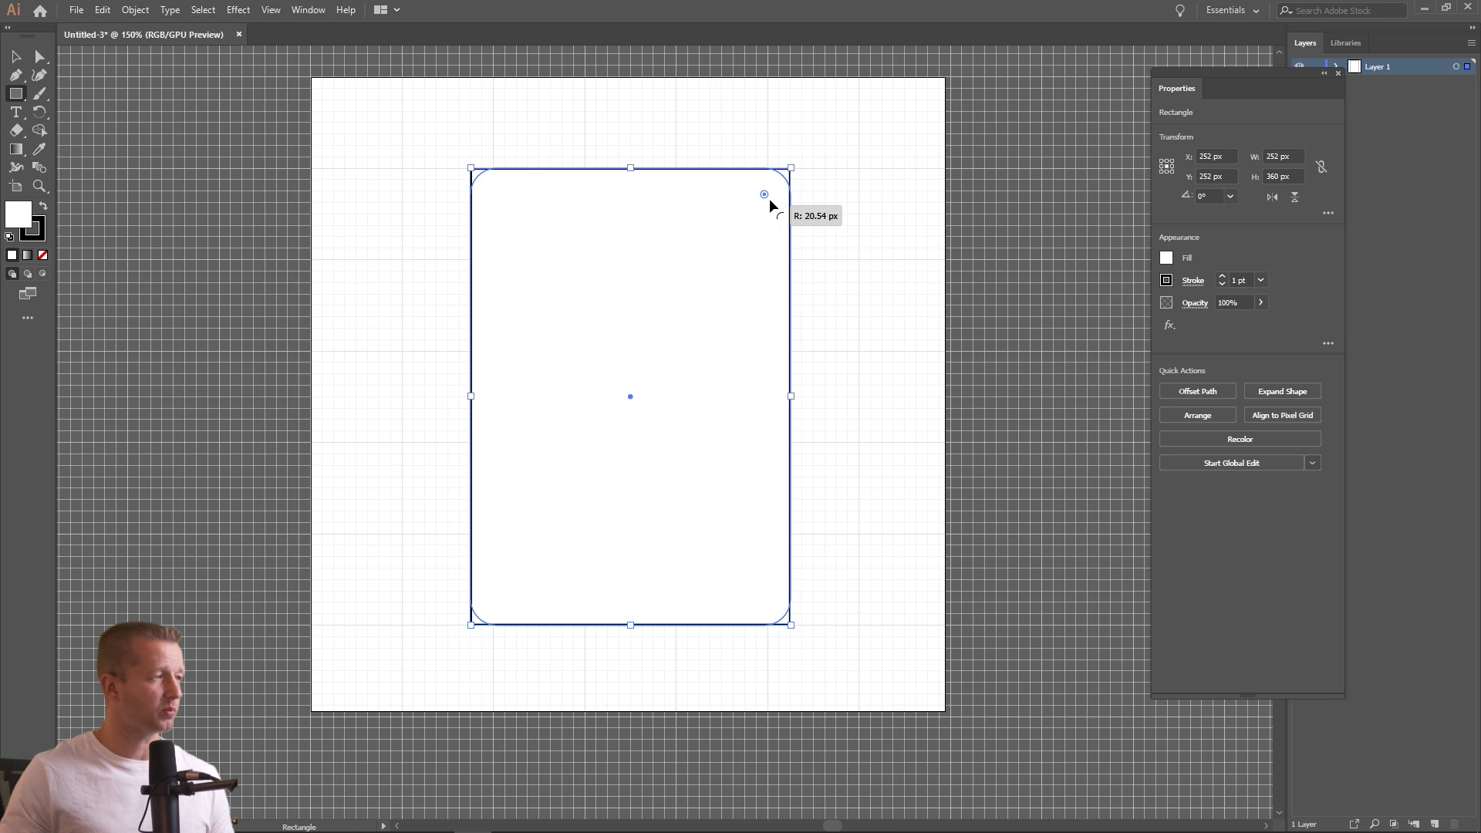
left_click_drag(770, 200, 770, 200)
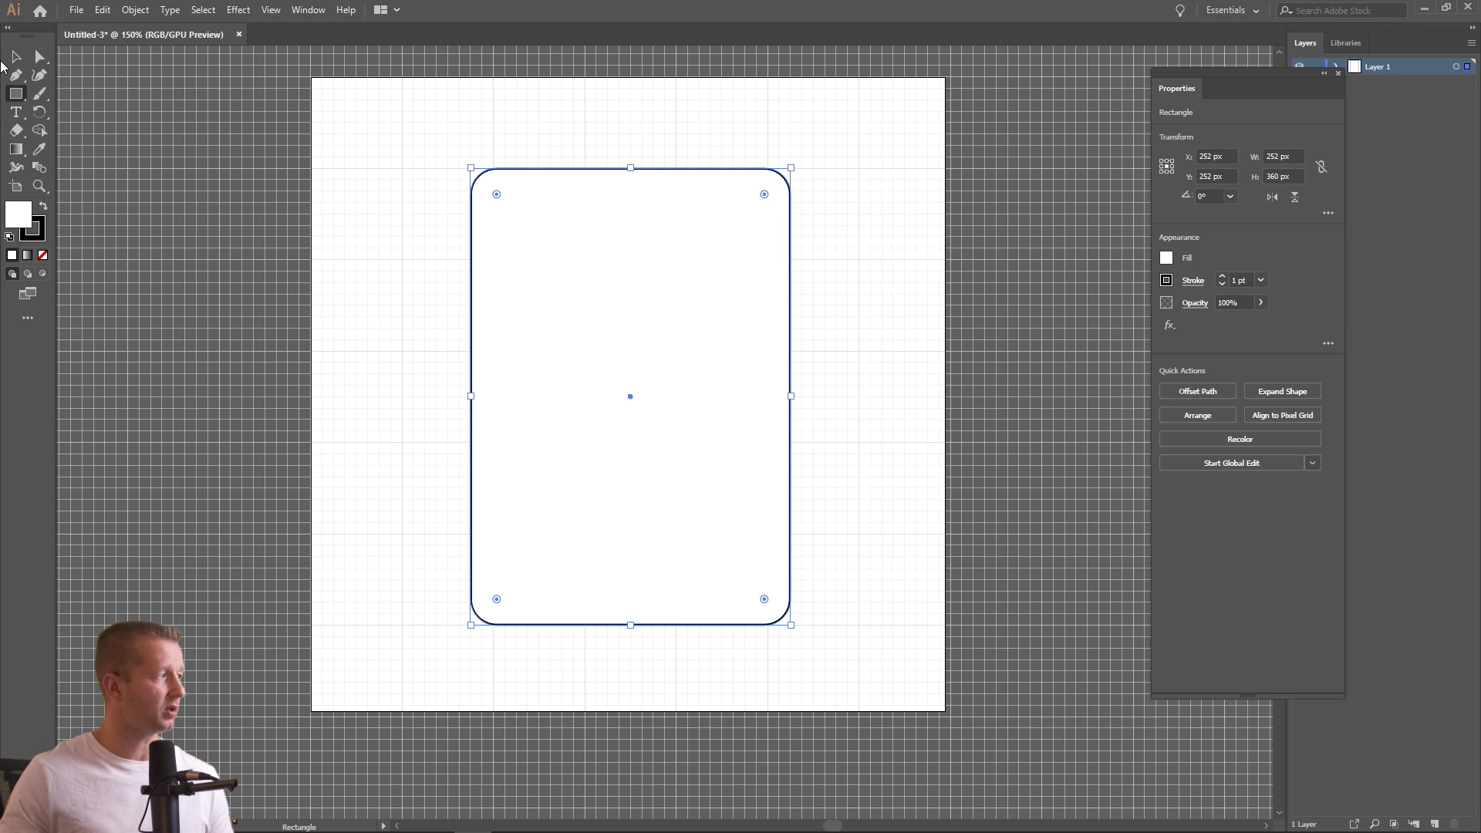
left_click(1222, 276)
left_click(1223, 275)
left_click(1225, 276)
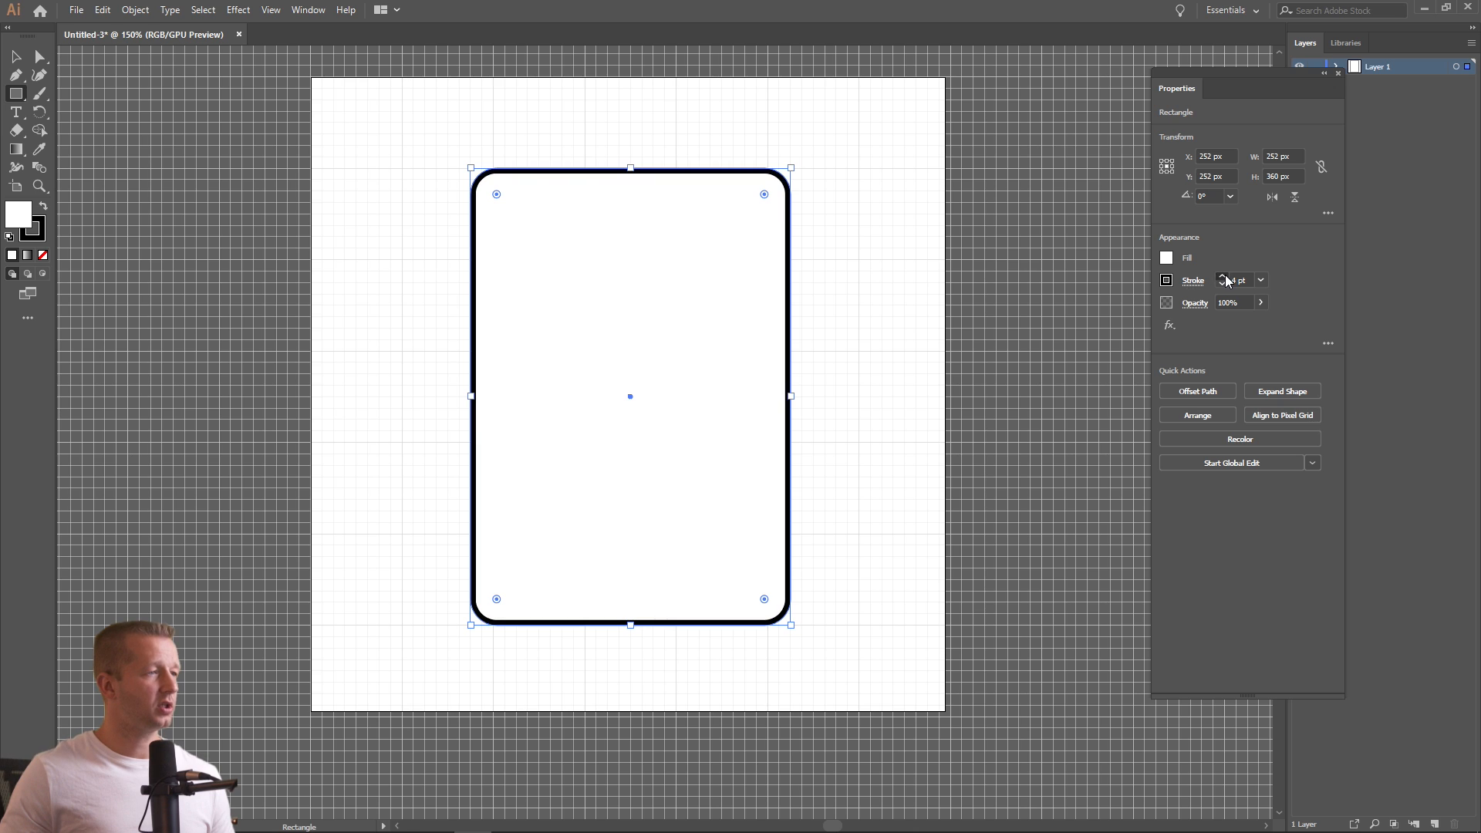
left_click(1224, 276)
left_click(1223, 276)
left_click(1223, 276)
left_click(1222, 276)
left_click(1222, 277)
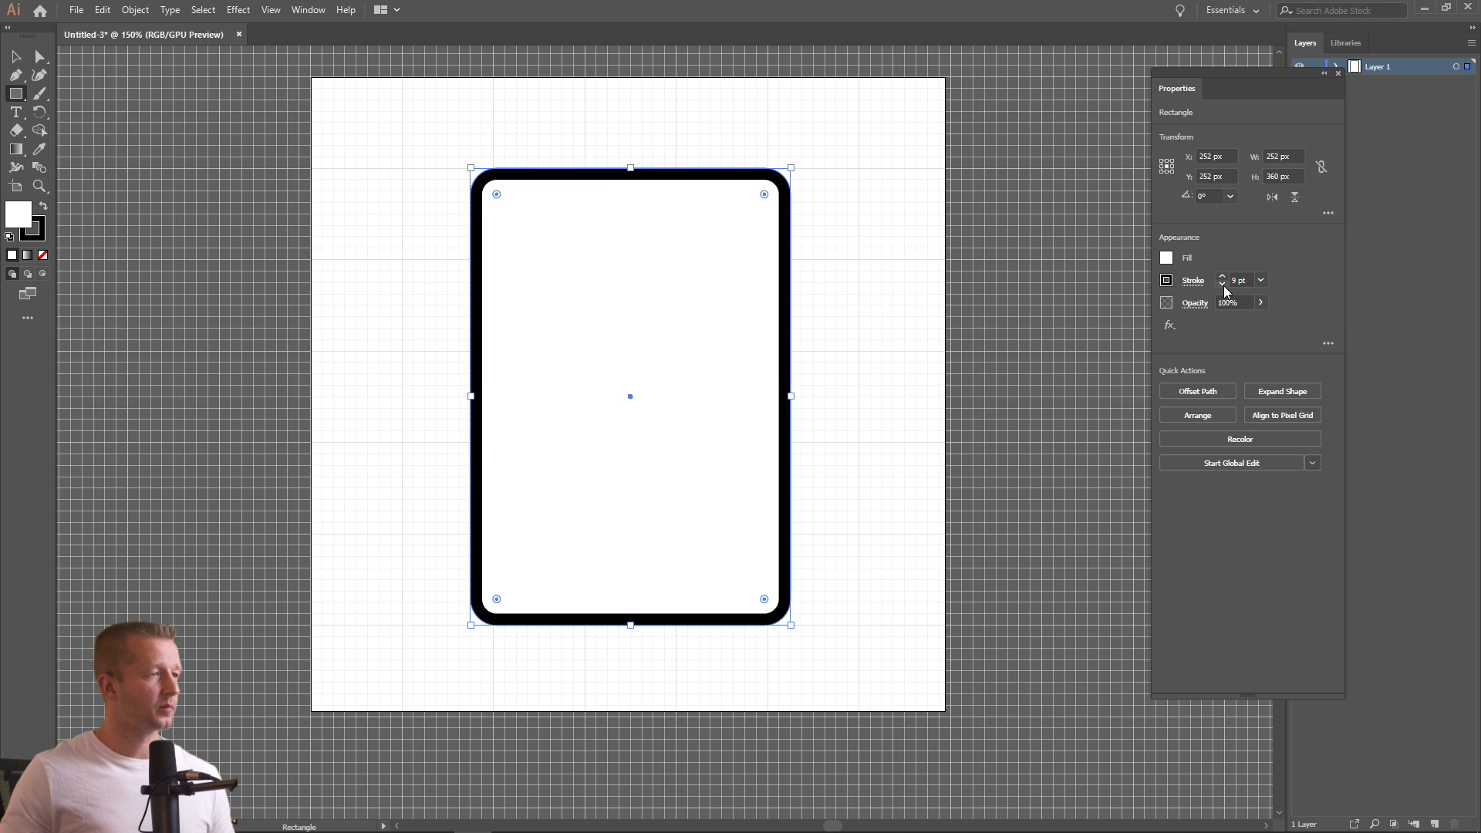
Increase the rounded rectangle's stroke weight to 10 pt
left_click(15, 56)
left_click(163, 178)
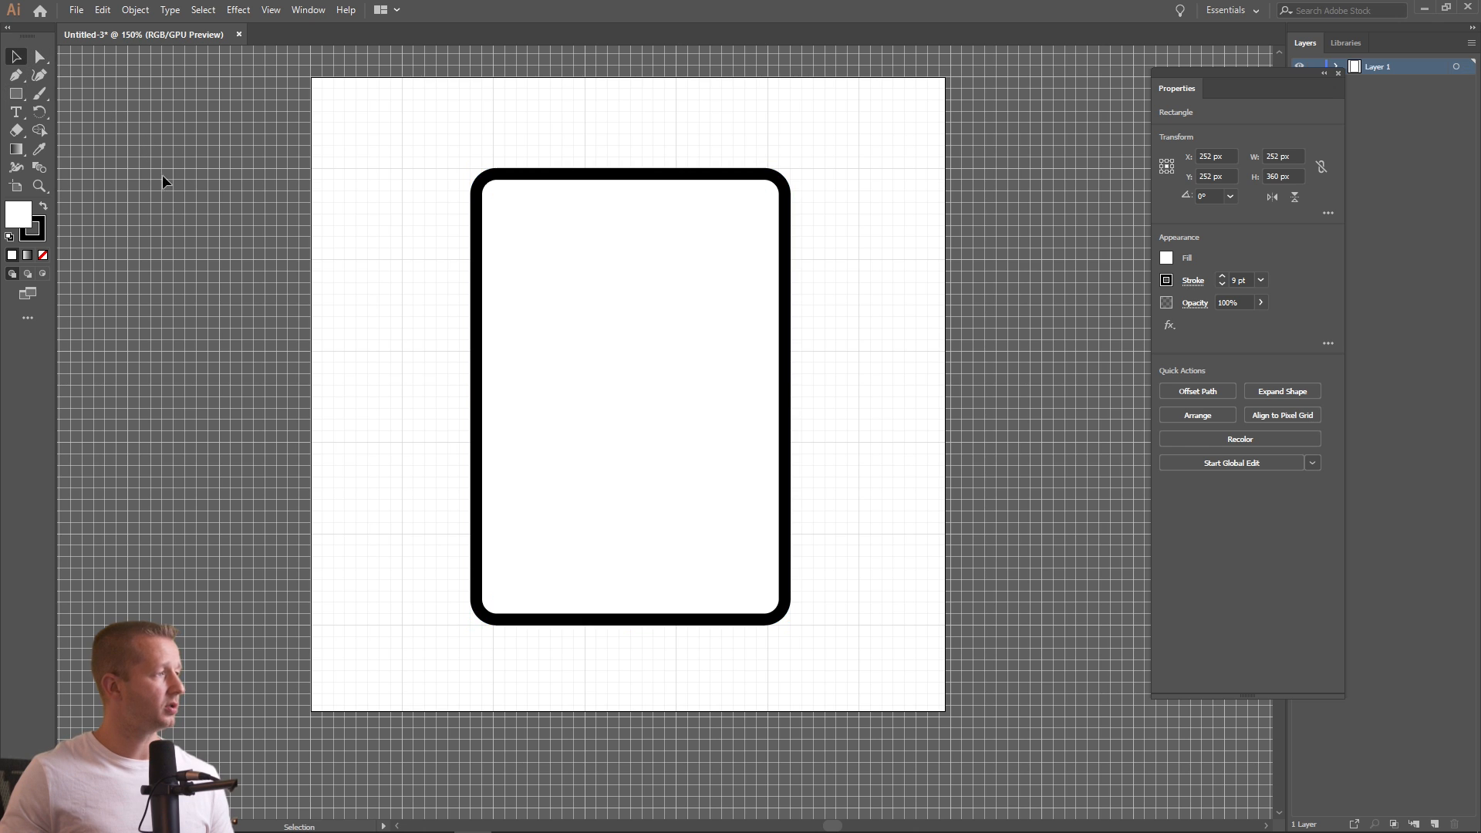
left_click(731, 176)
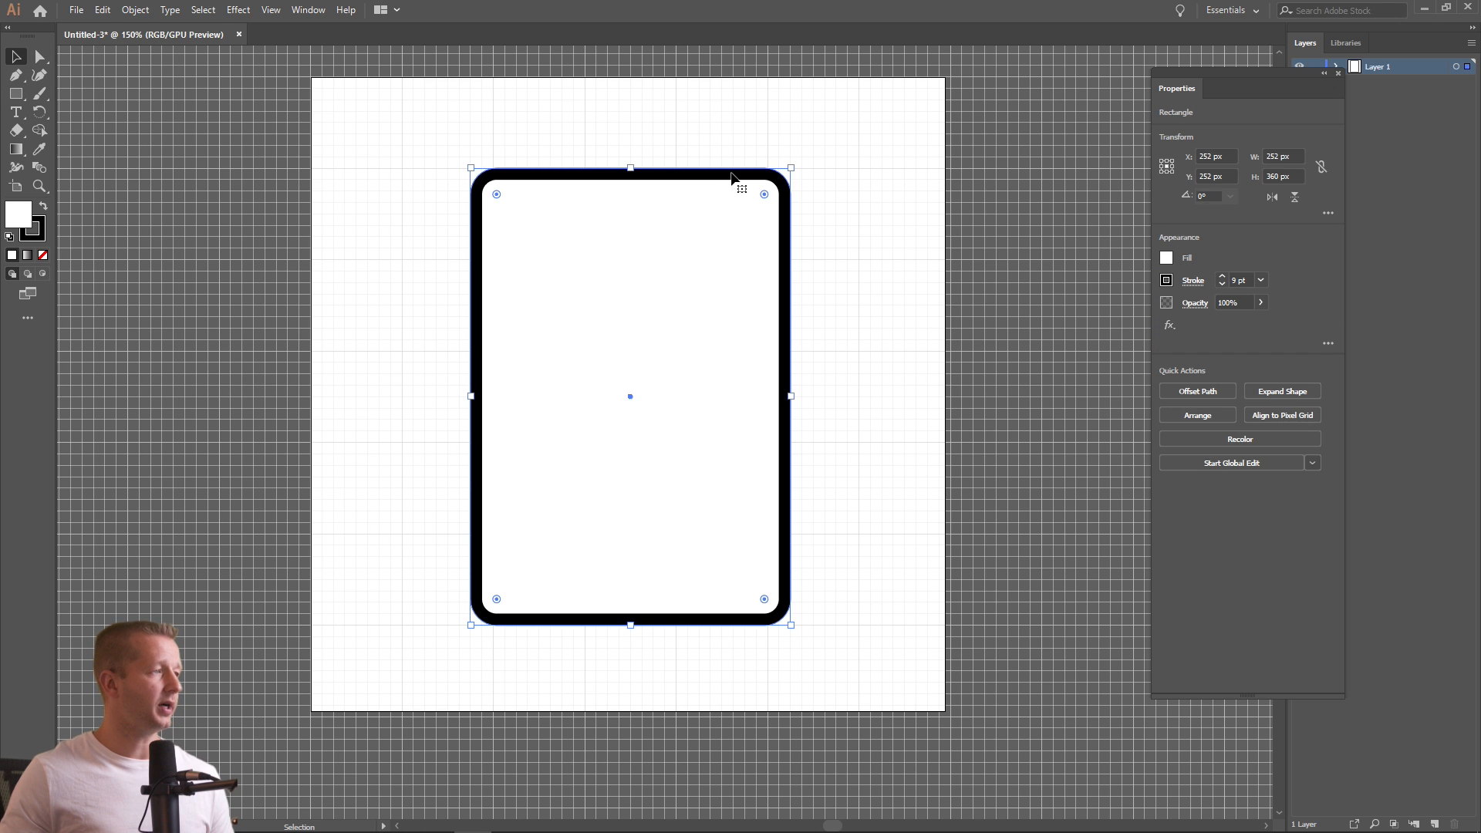
left_click(1222, 276)
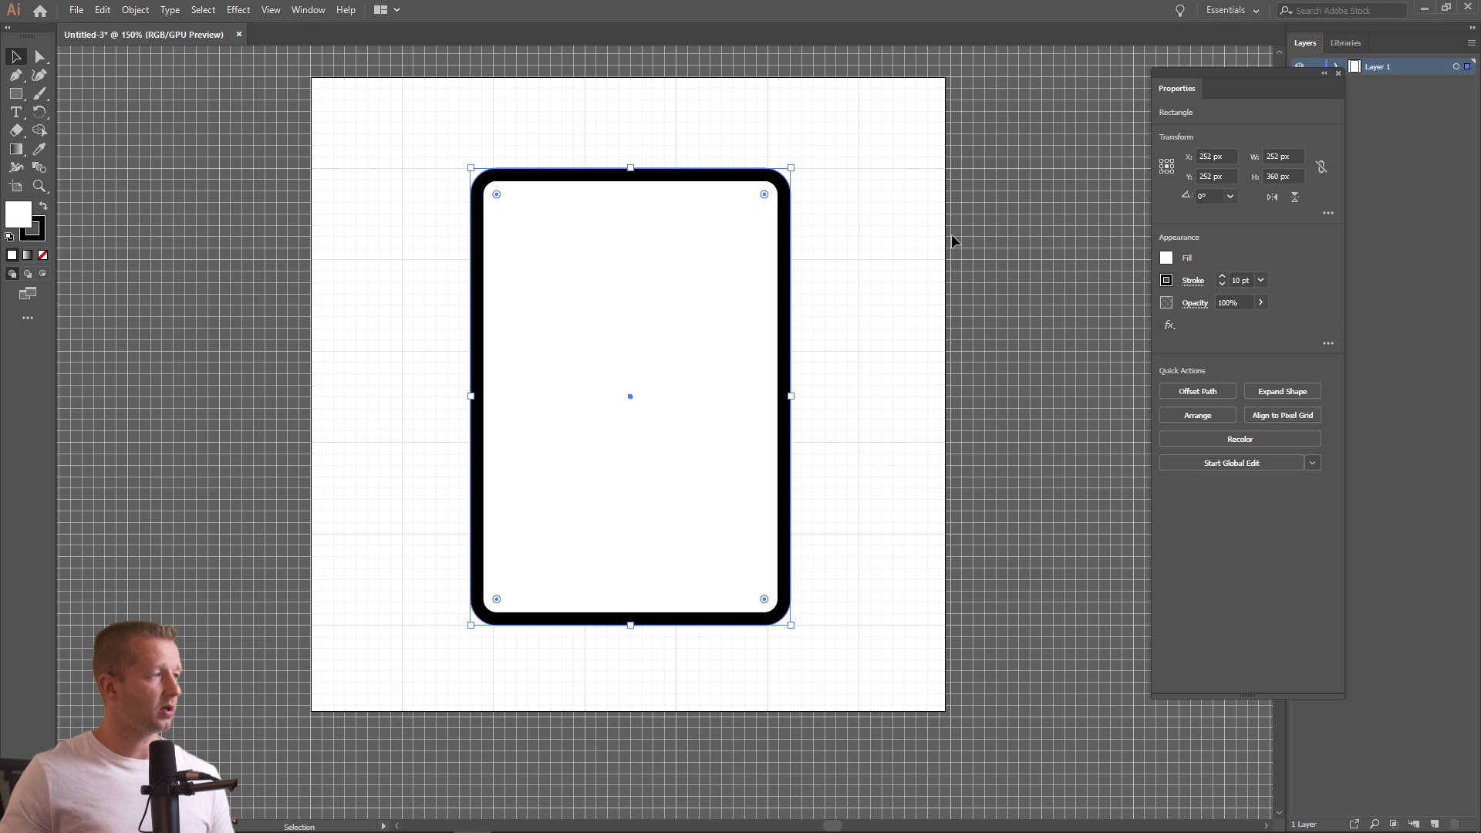
Set the rounded rectangle's fill to none, keeping only its black outline
left_click(909, 376)
left_click(752, 376)
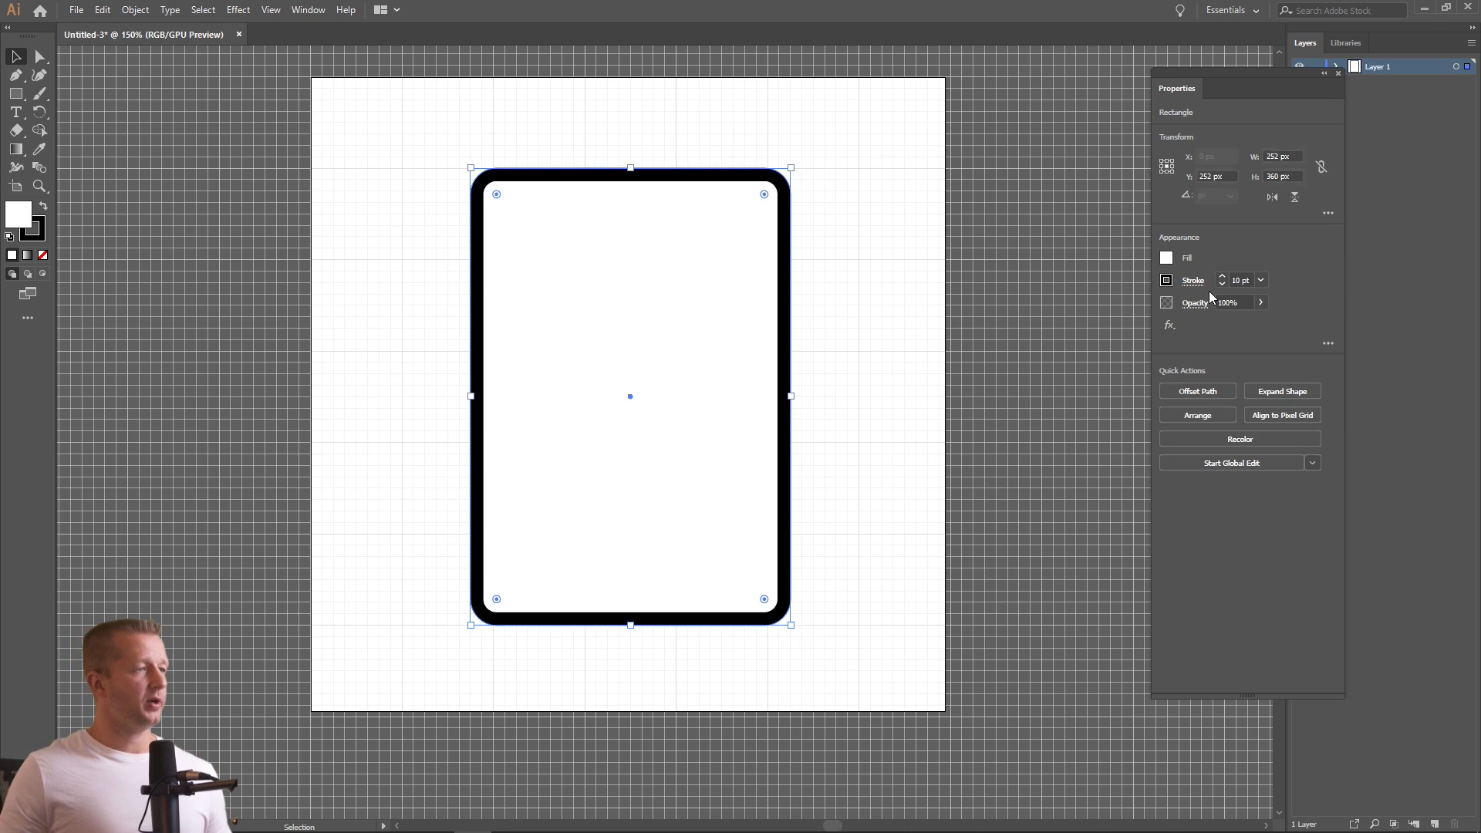
left_click(1166, 258)
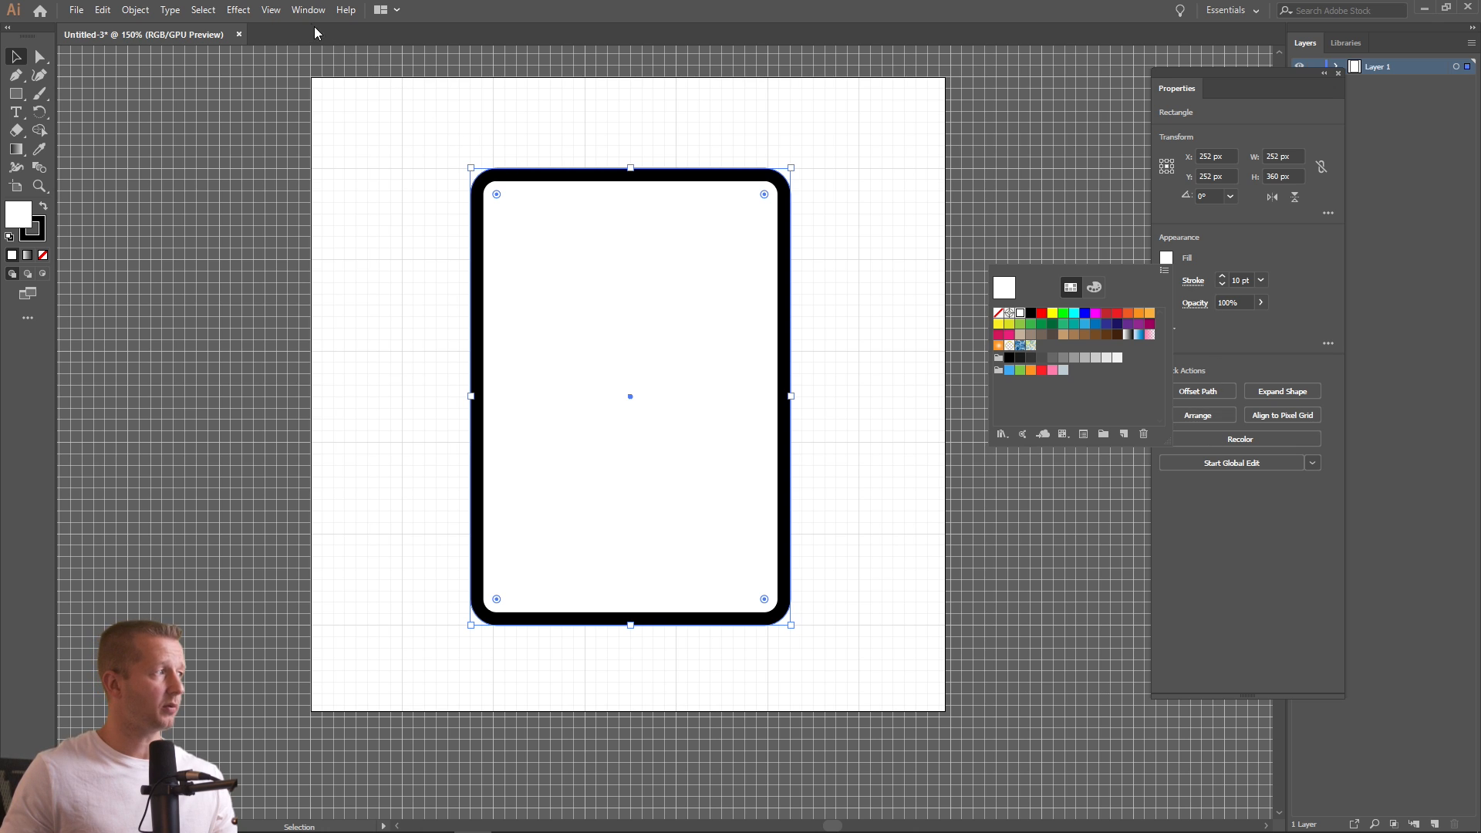
left_click(999, 313)
left_click(628, 225)
left_click(610, 307)
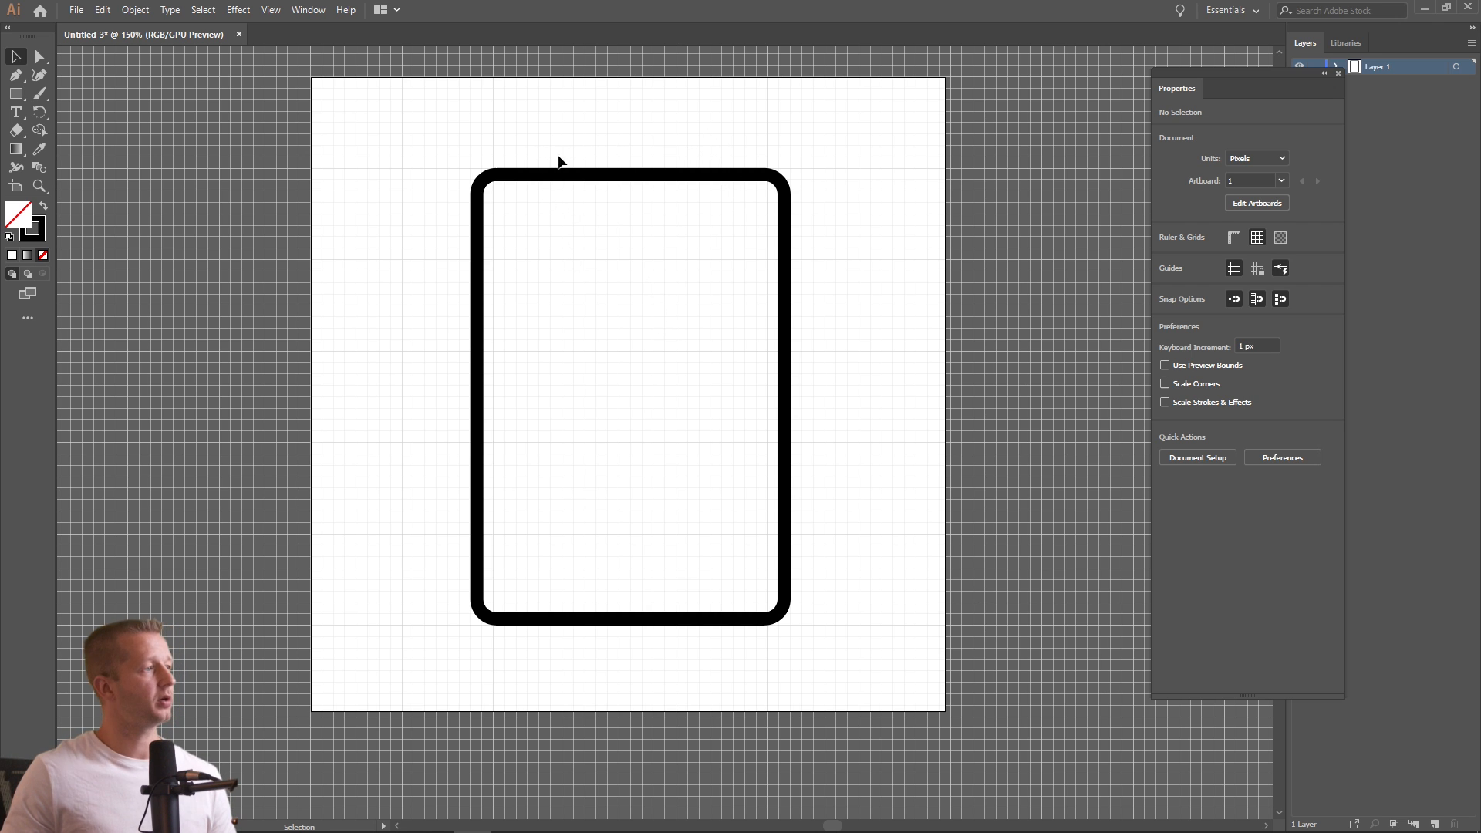
Lower the rectangle's top edge to shorten it to about 333 px tall
left_click(652, 175)
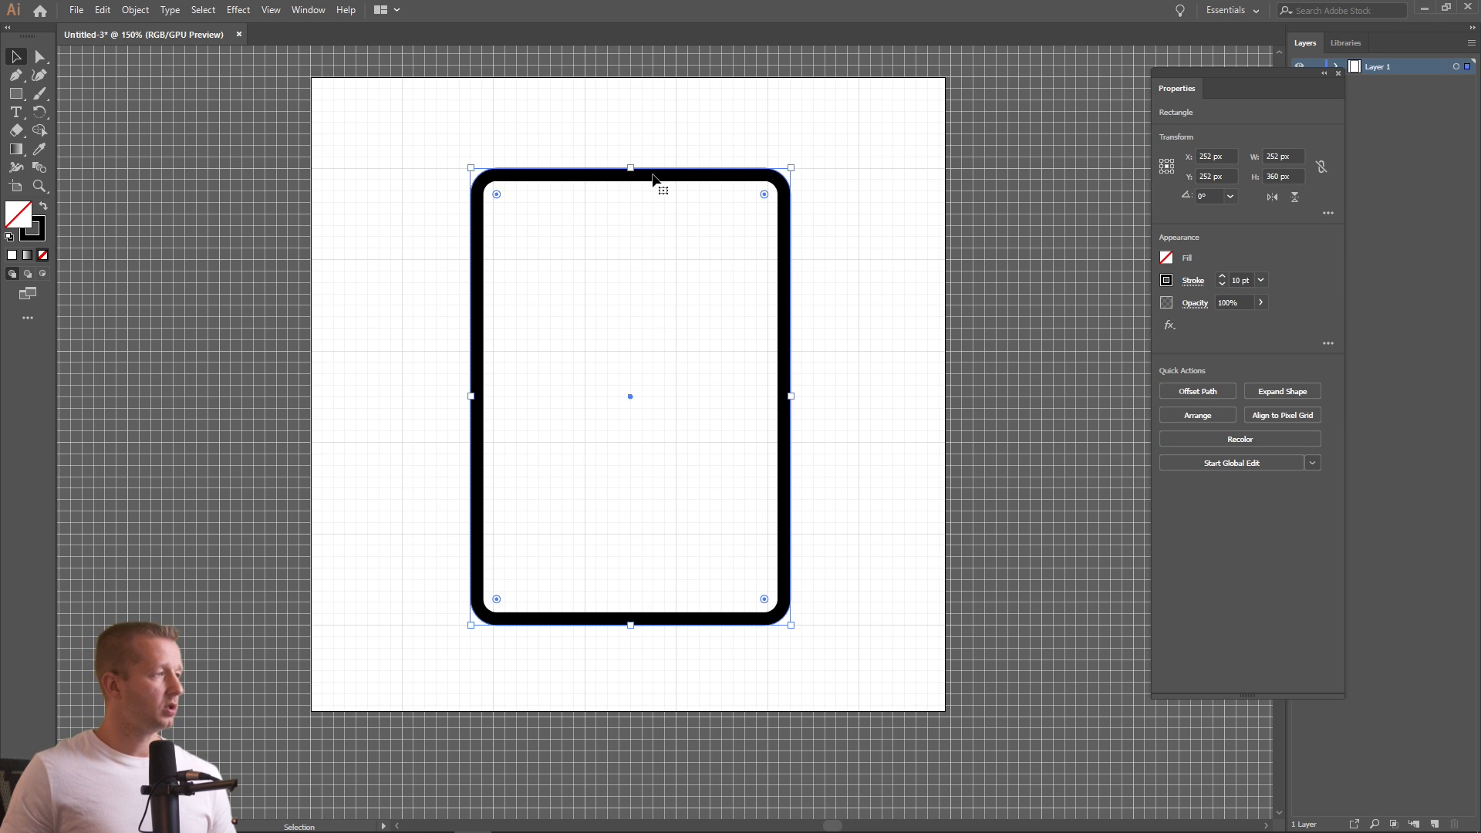
left_click_drag(630, 167, 632, 210)
left_click(674, 182)
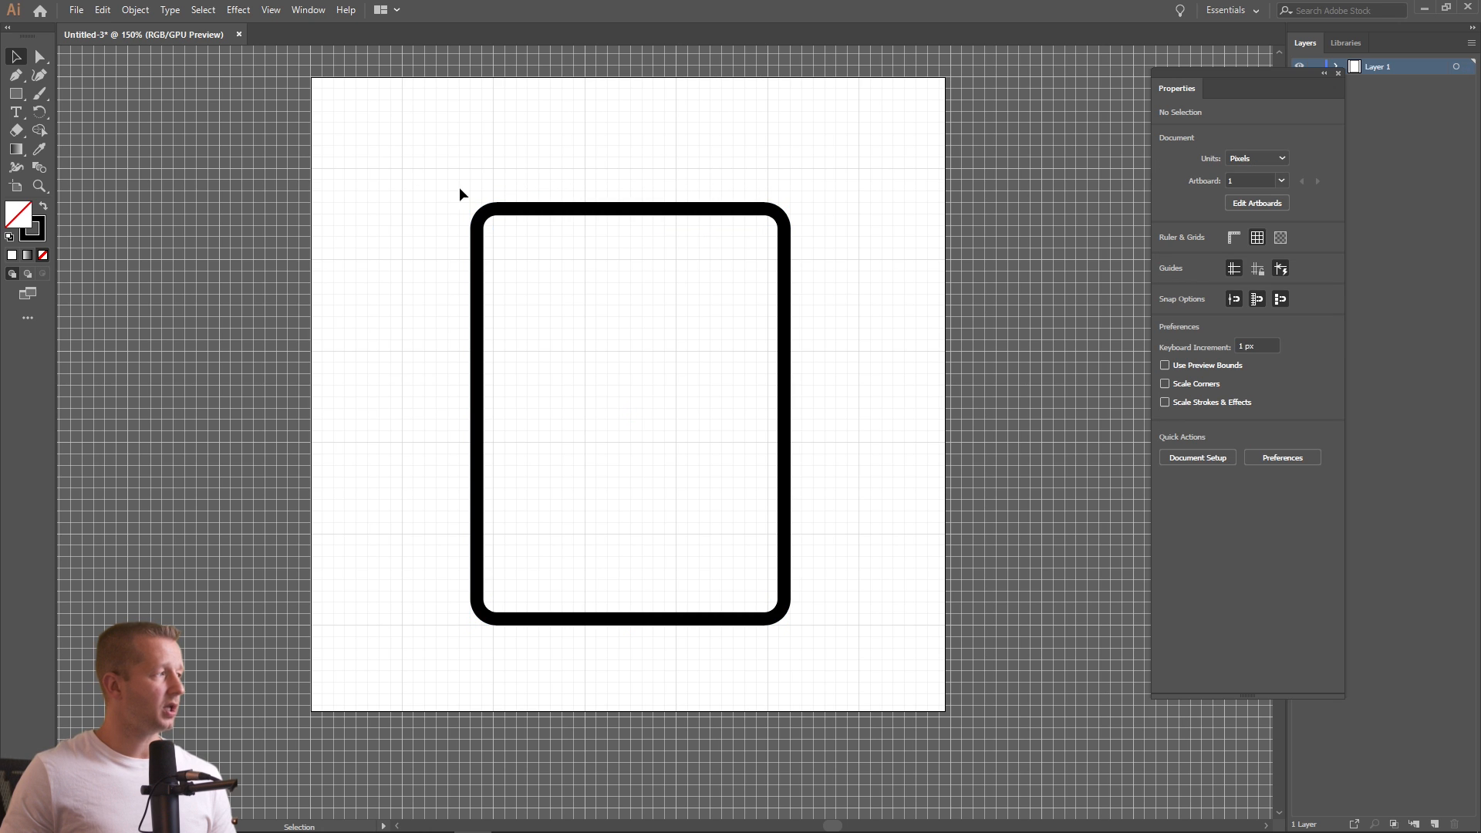
Duplicate the rectangle in place and shrink the copy to about 180 × 54 px, centred along the original's top edge
left_click(16, 94)
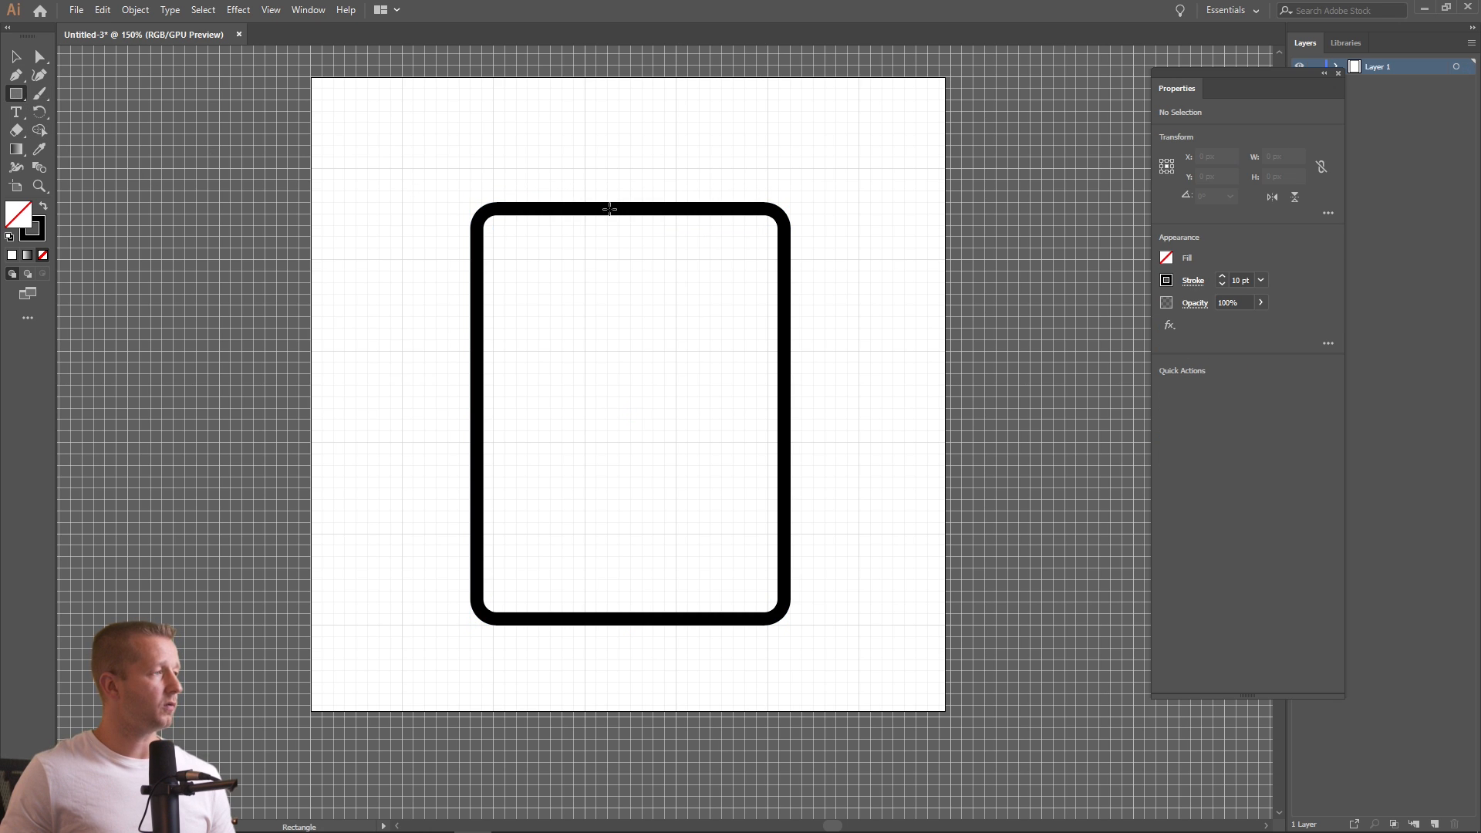
left_click(16, 57)
left_click(705, 212)
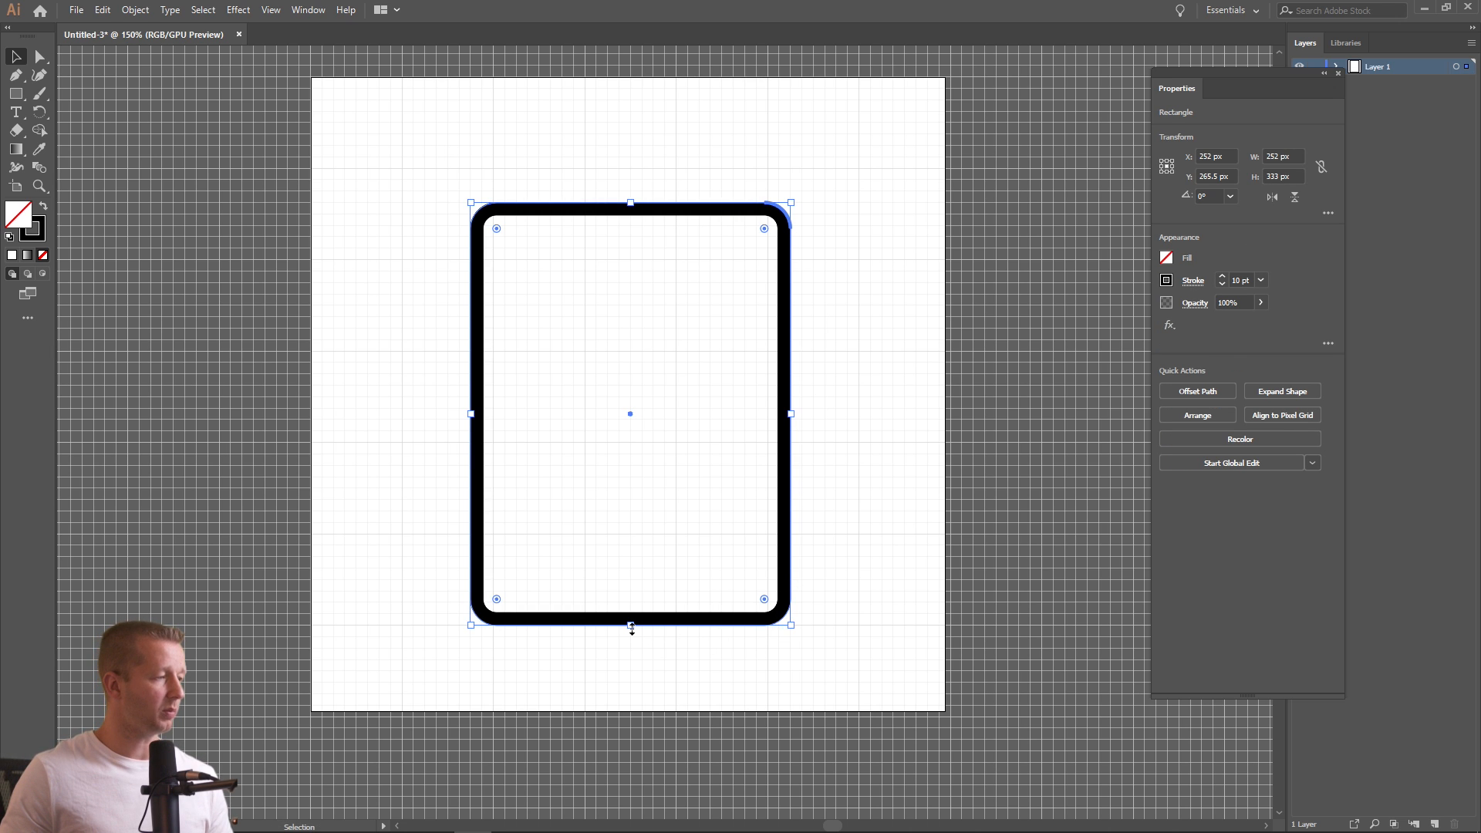
left_click_drag(642, 625, 640, 278)
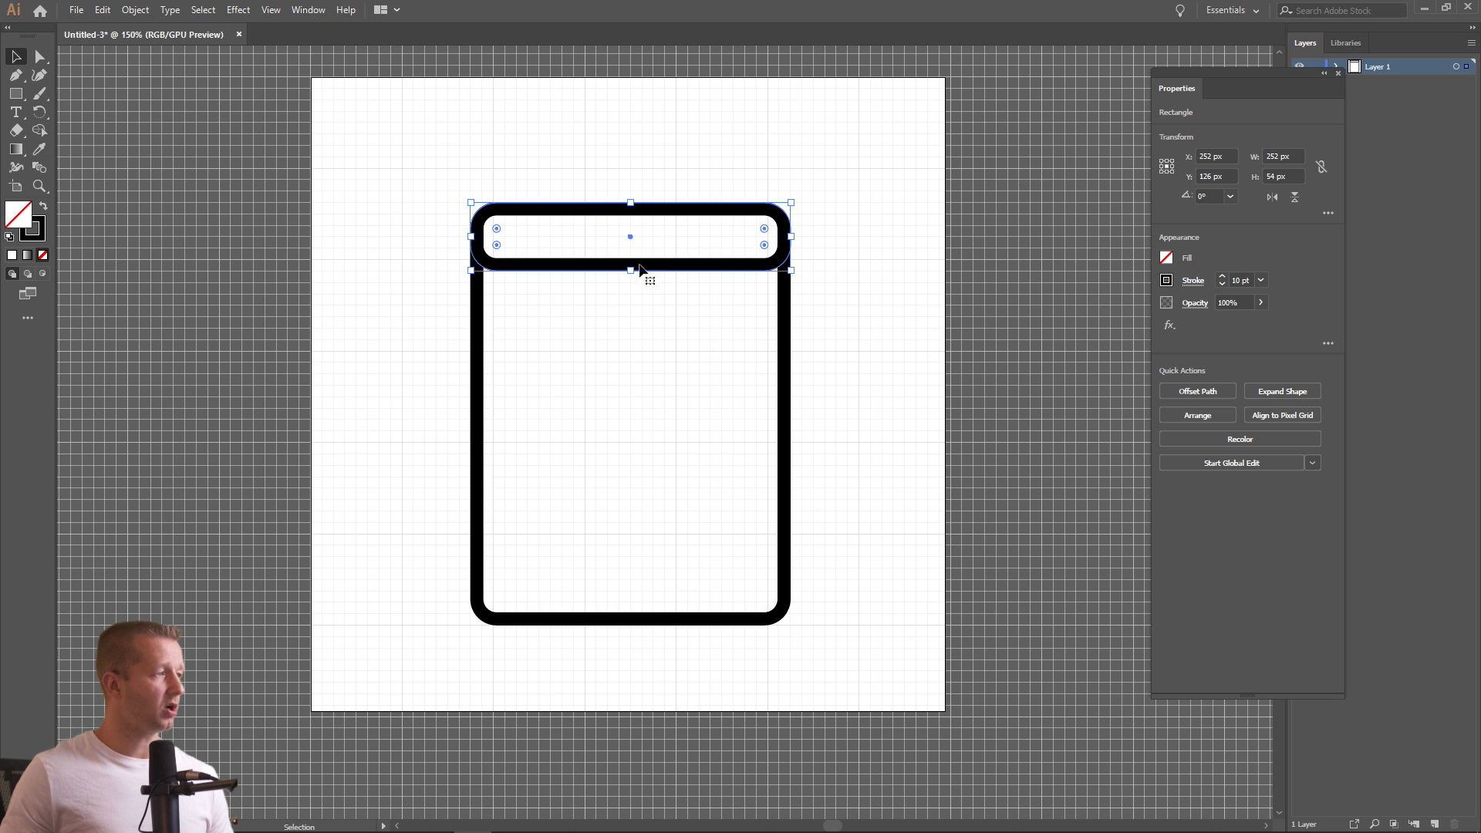
left_click_drag(792, 236, 749, 240)
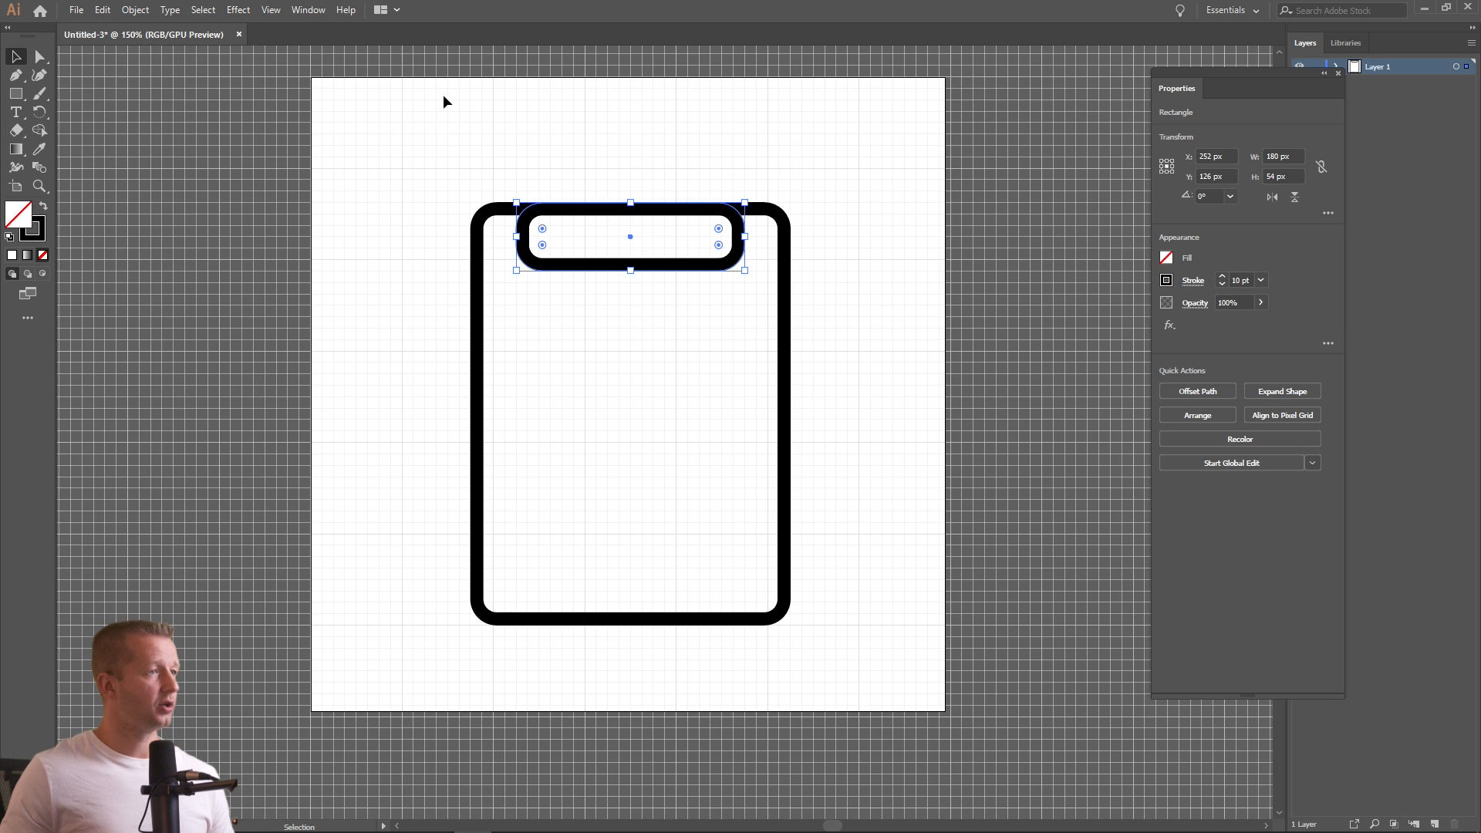
Bring up the Transform options, move them clear of the artwork and enable Scale Strokes & Effects
left_click(298, 11)
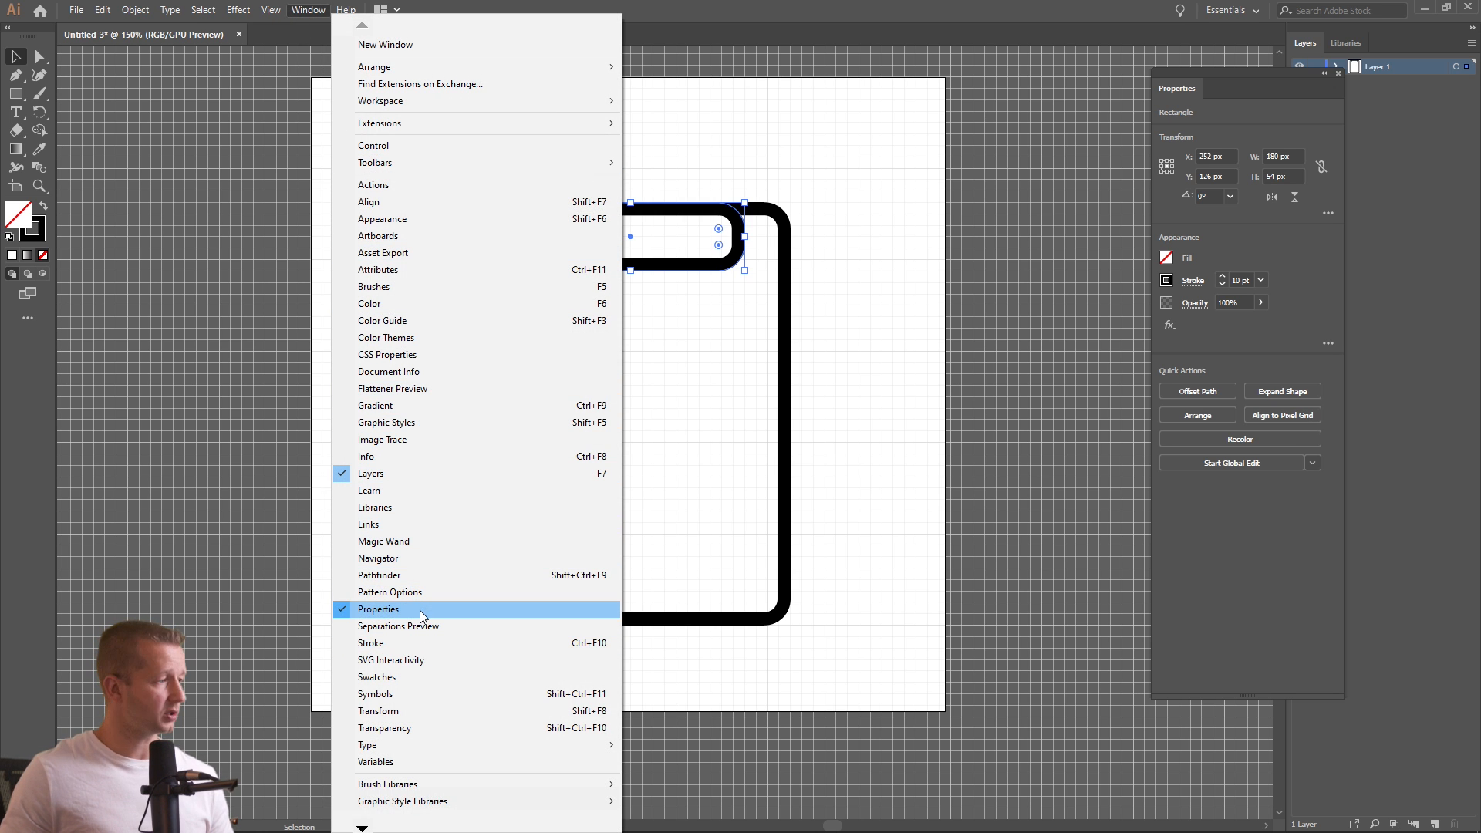
left_click(408, 575)
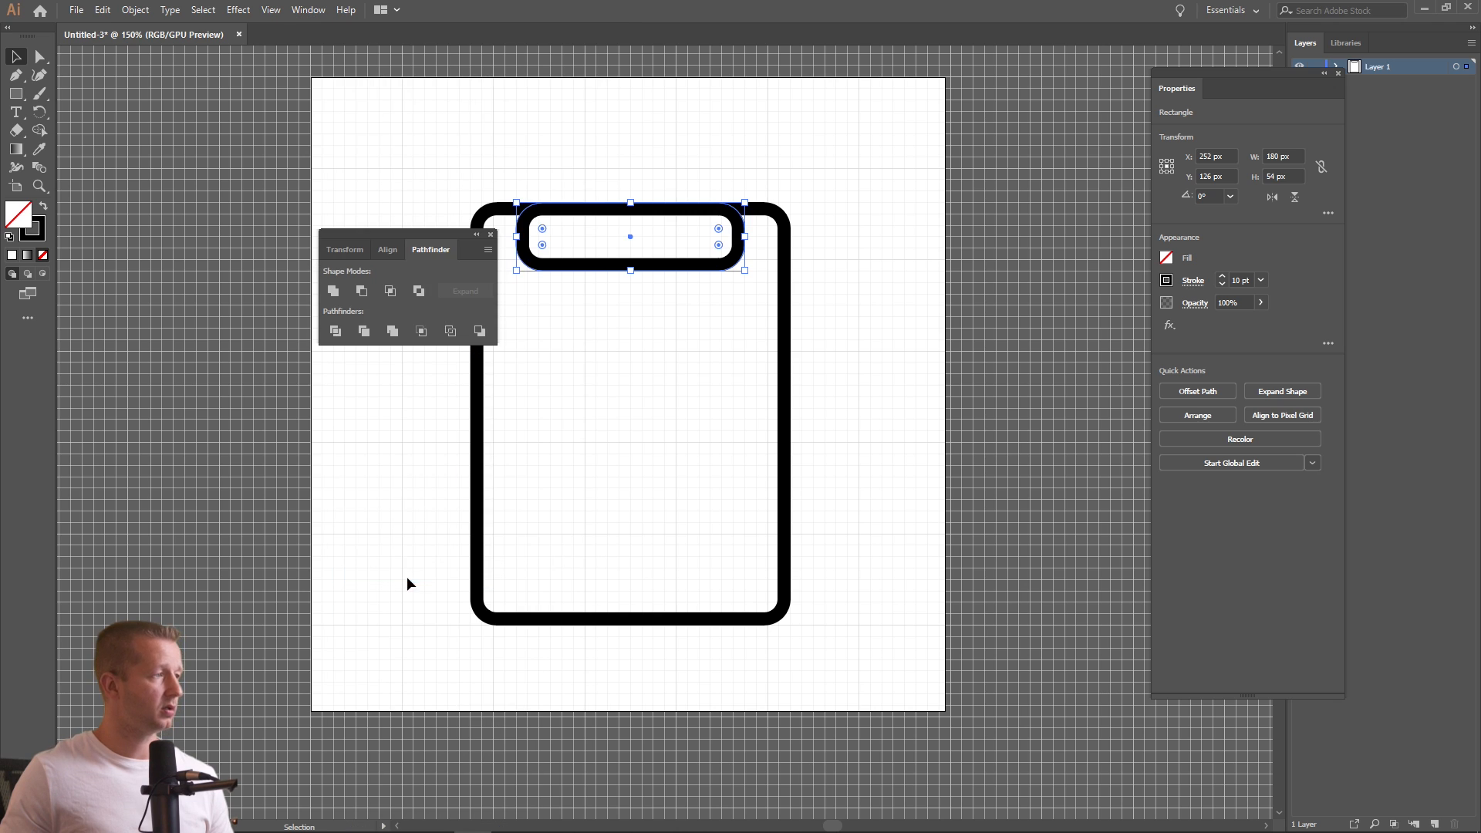
left_click(346, 250)
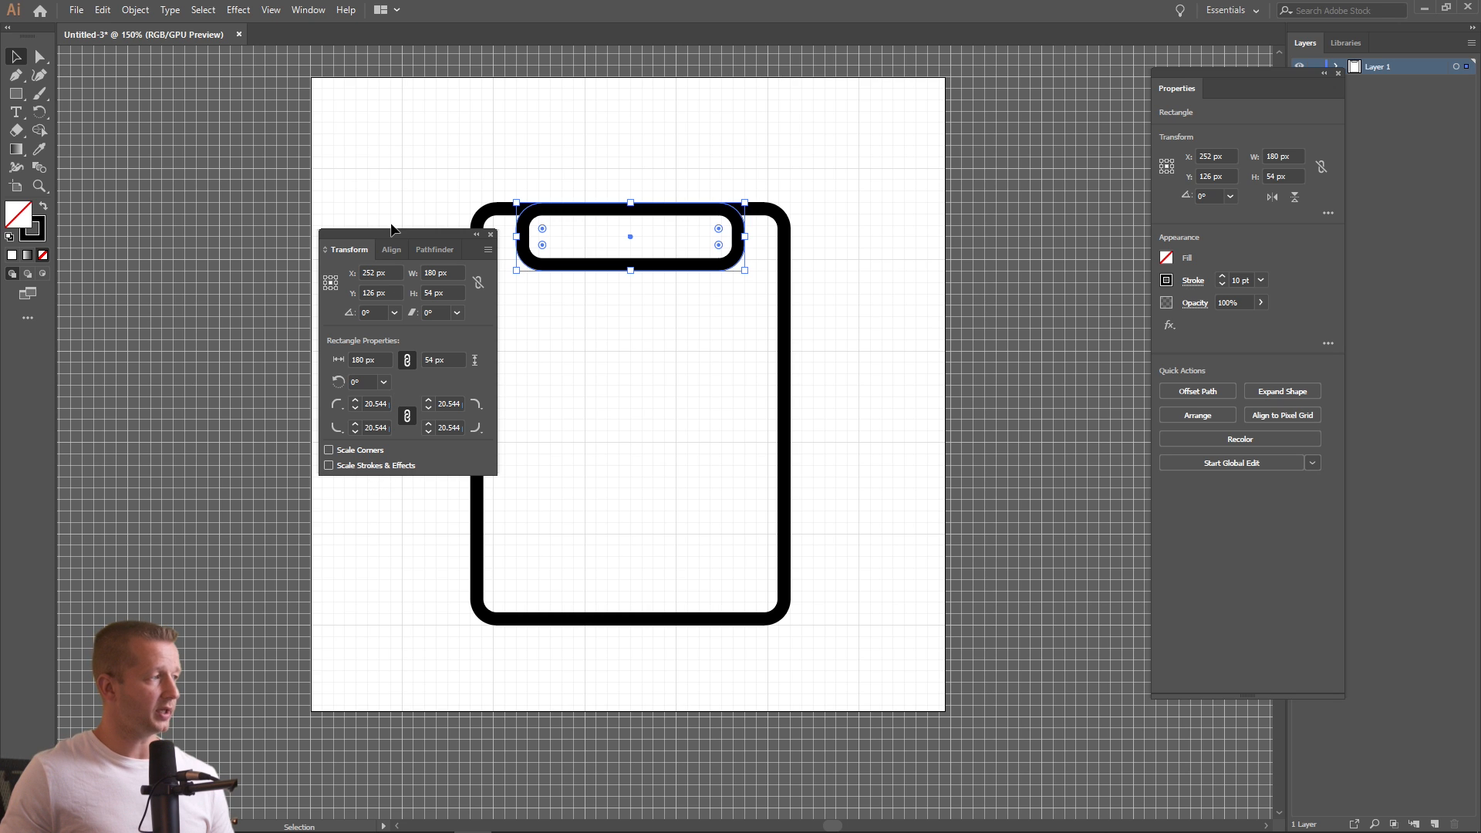
mouse_move(393, 234)
left_mouse_down()
mouse_move(248, 223)
mouse_move(266, 186)
left_mouse_up()
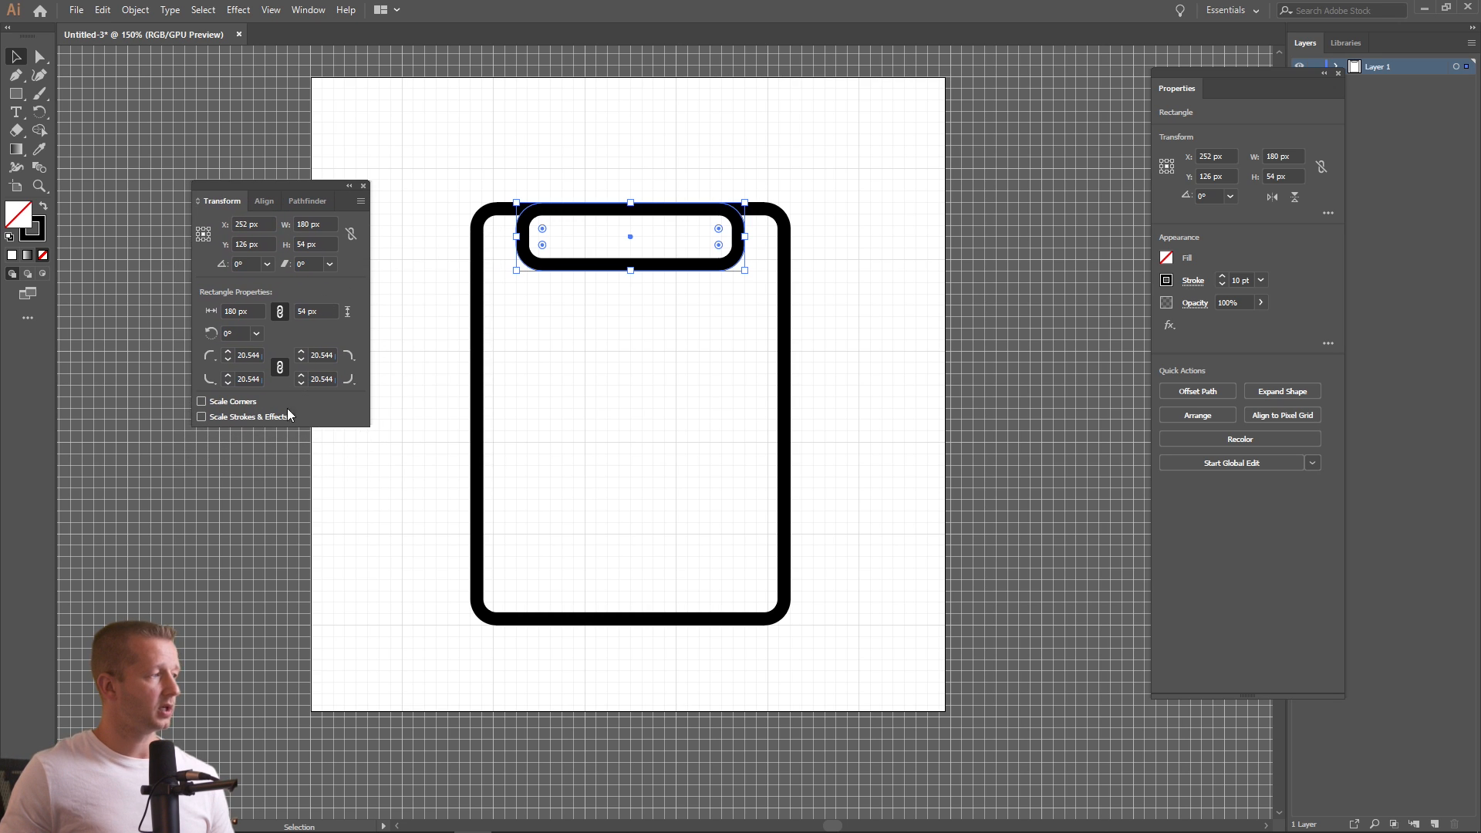
left_click(254, 418)
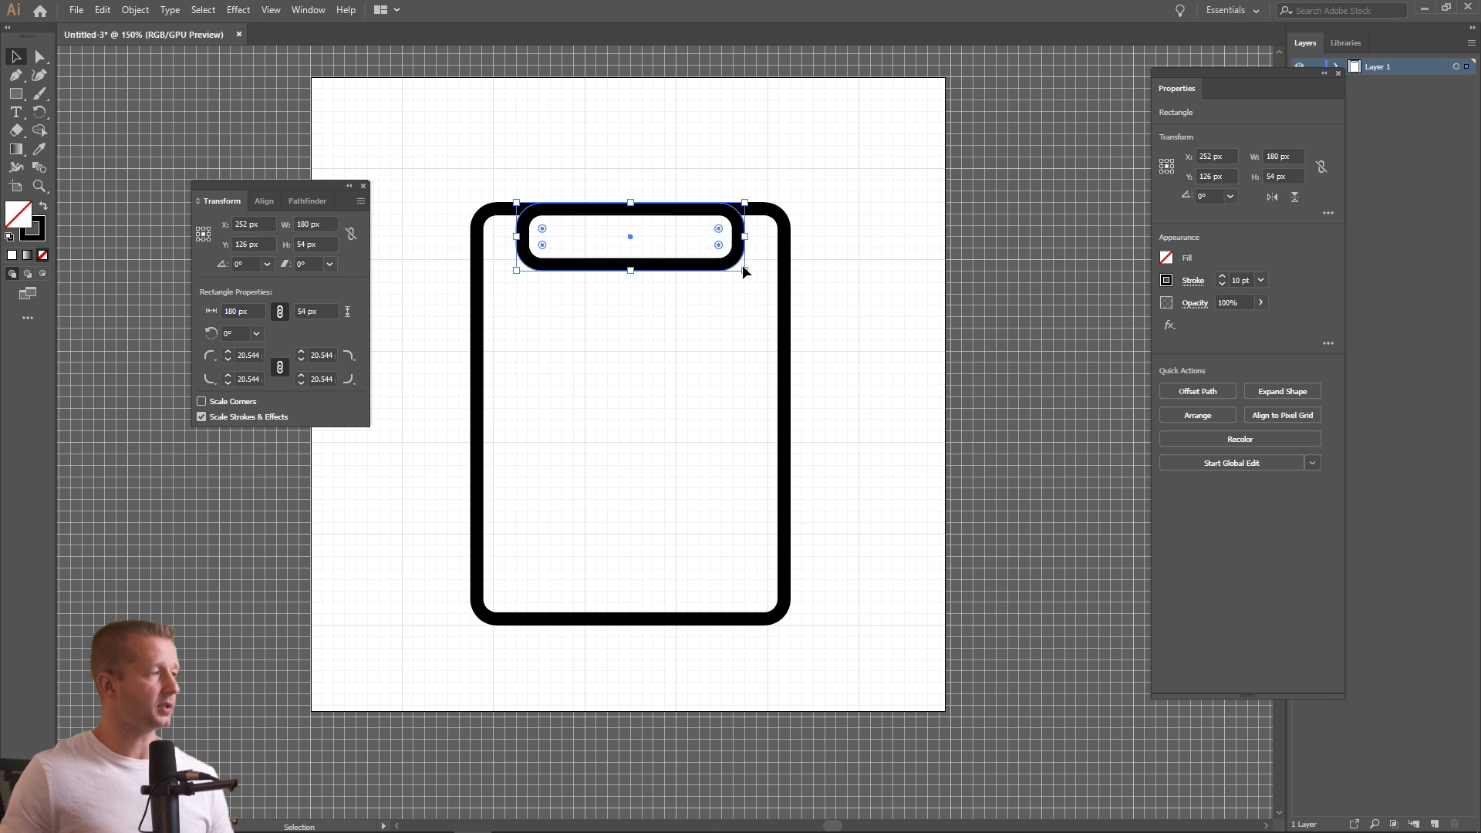
Try scaling the small rectangle and its stroke down to about 90 × 41 px, and undo the scaling
mouse_move(745, 270)
left_mouse_down()
mouse_move(645, 235)
mouse_move(627, 245)
left_mouse_up()
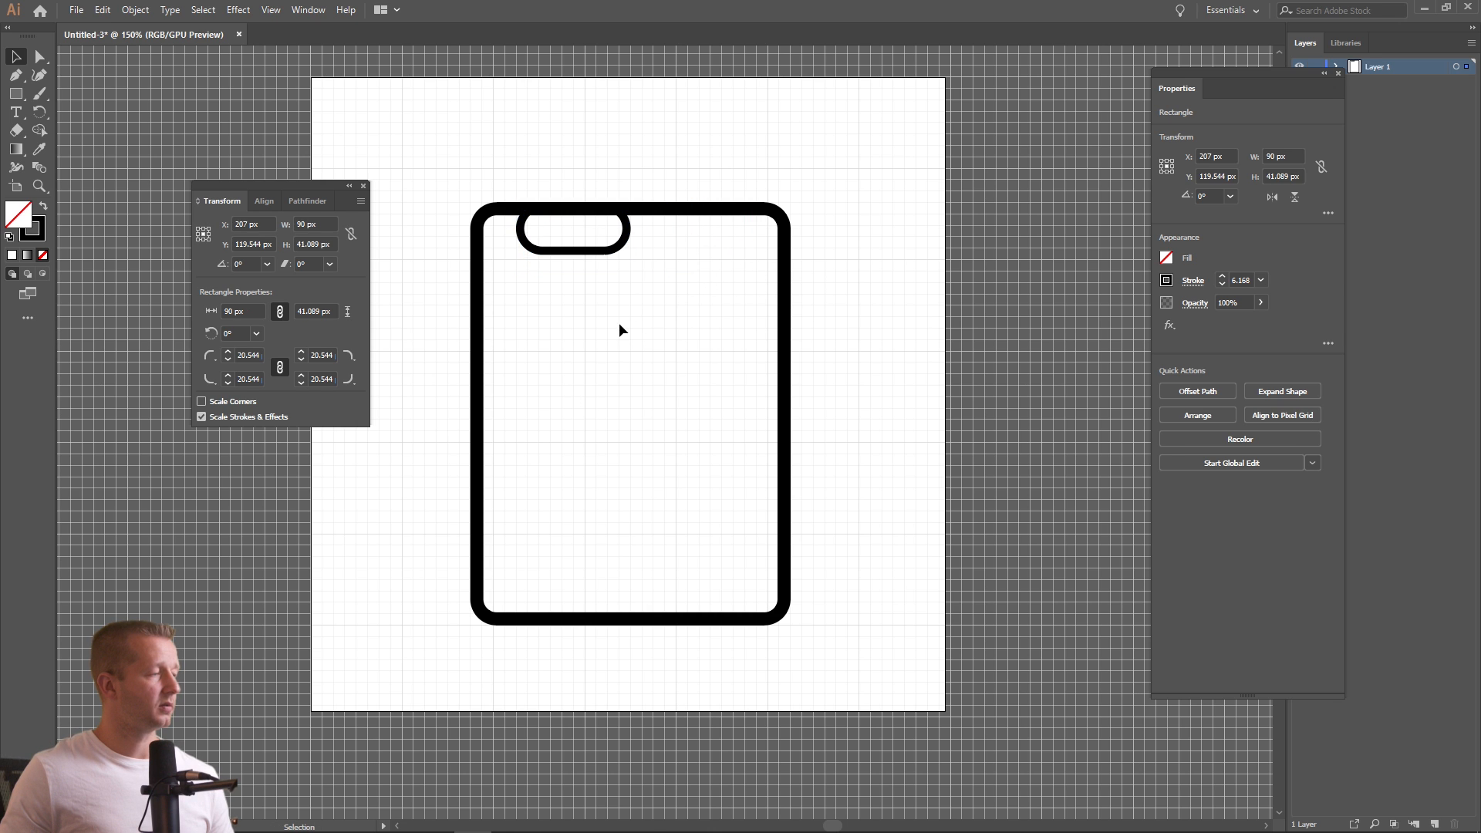
left_click(619, 330)
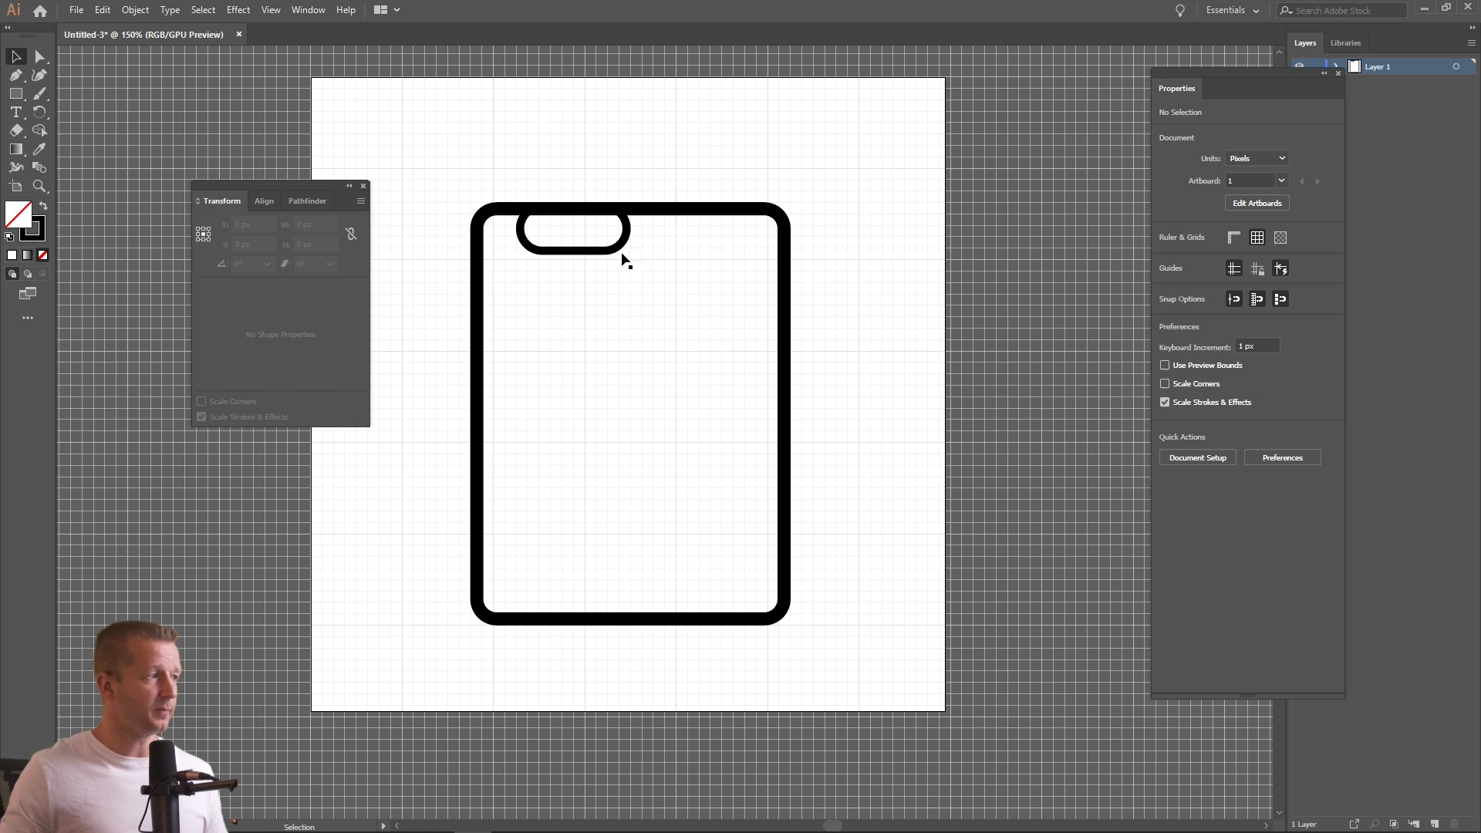
key("ctrl+z")
left_click(729, 301)
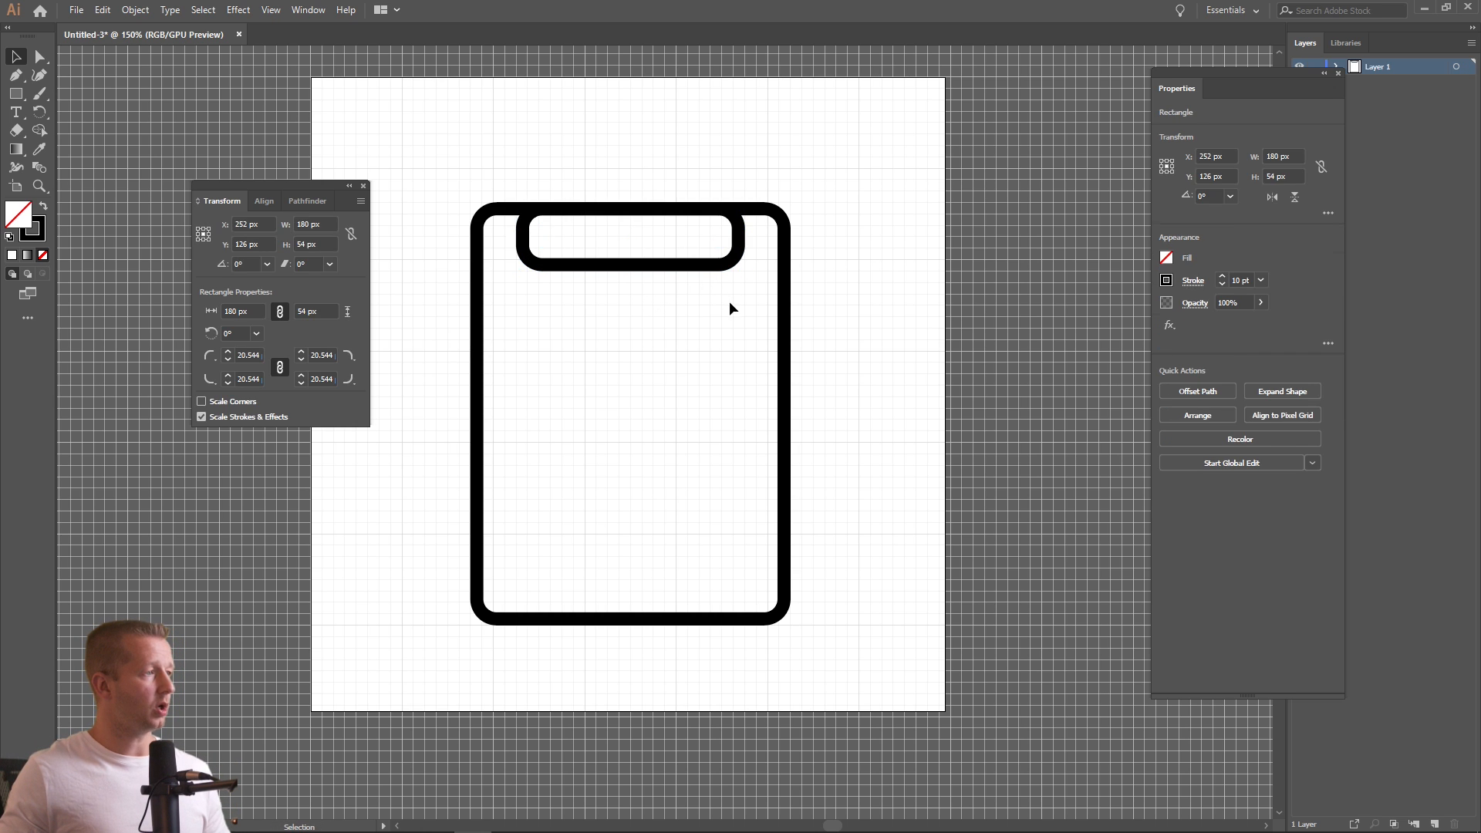
Move the small rectangle up to straddle the large rectangle's top edge and narrow it about its centre to 162 px
left_click_drag(743, 239, 738, 202)
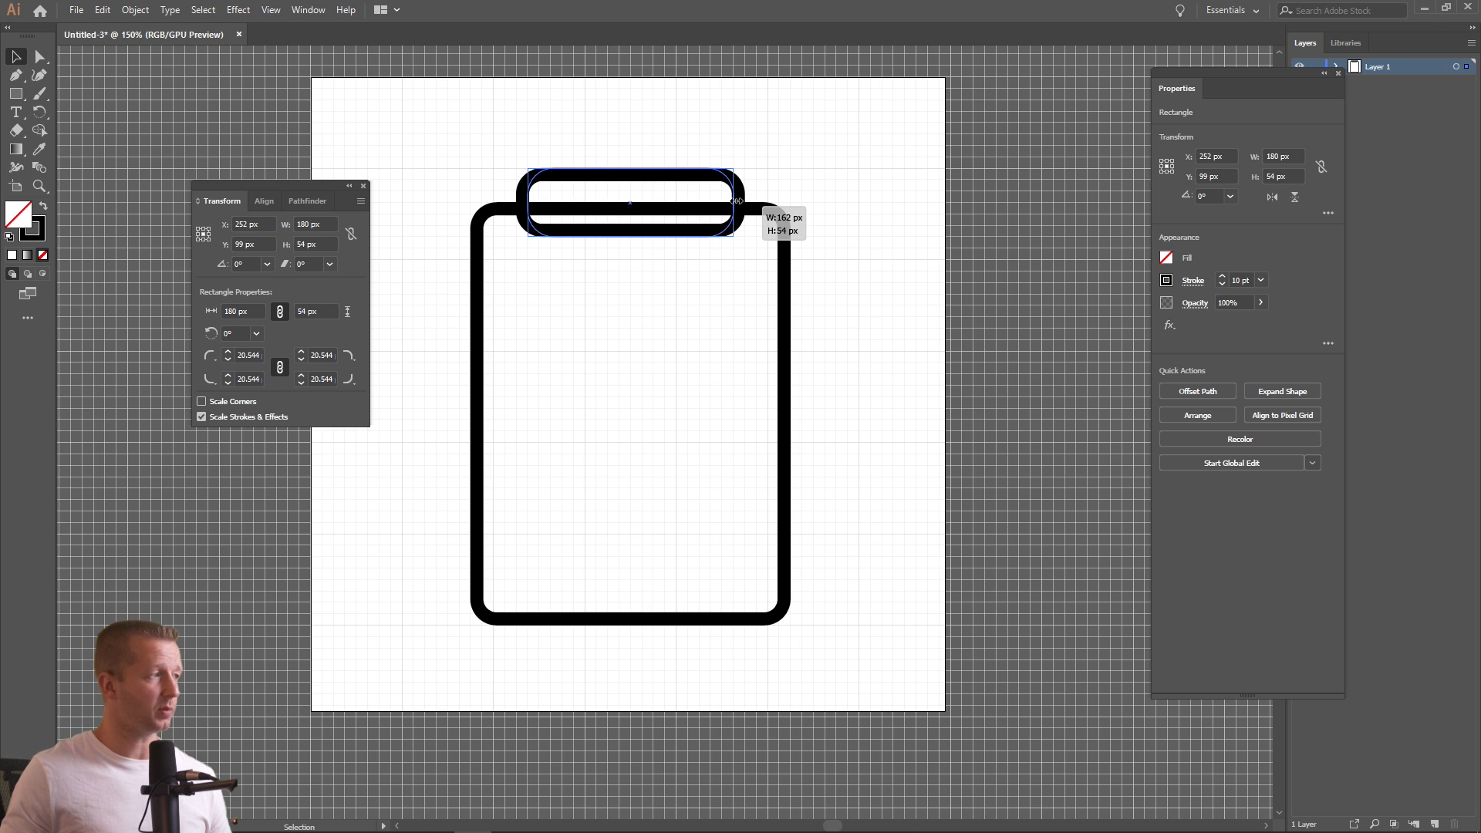
left_click_drag(737, 202, 734, 201)
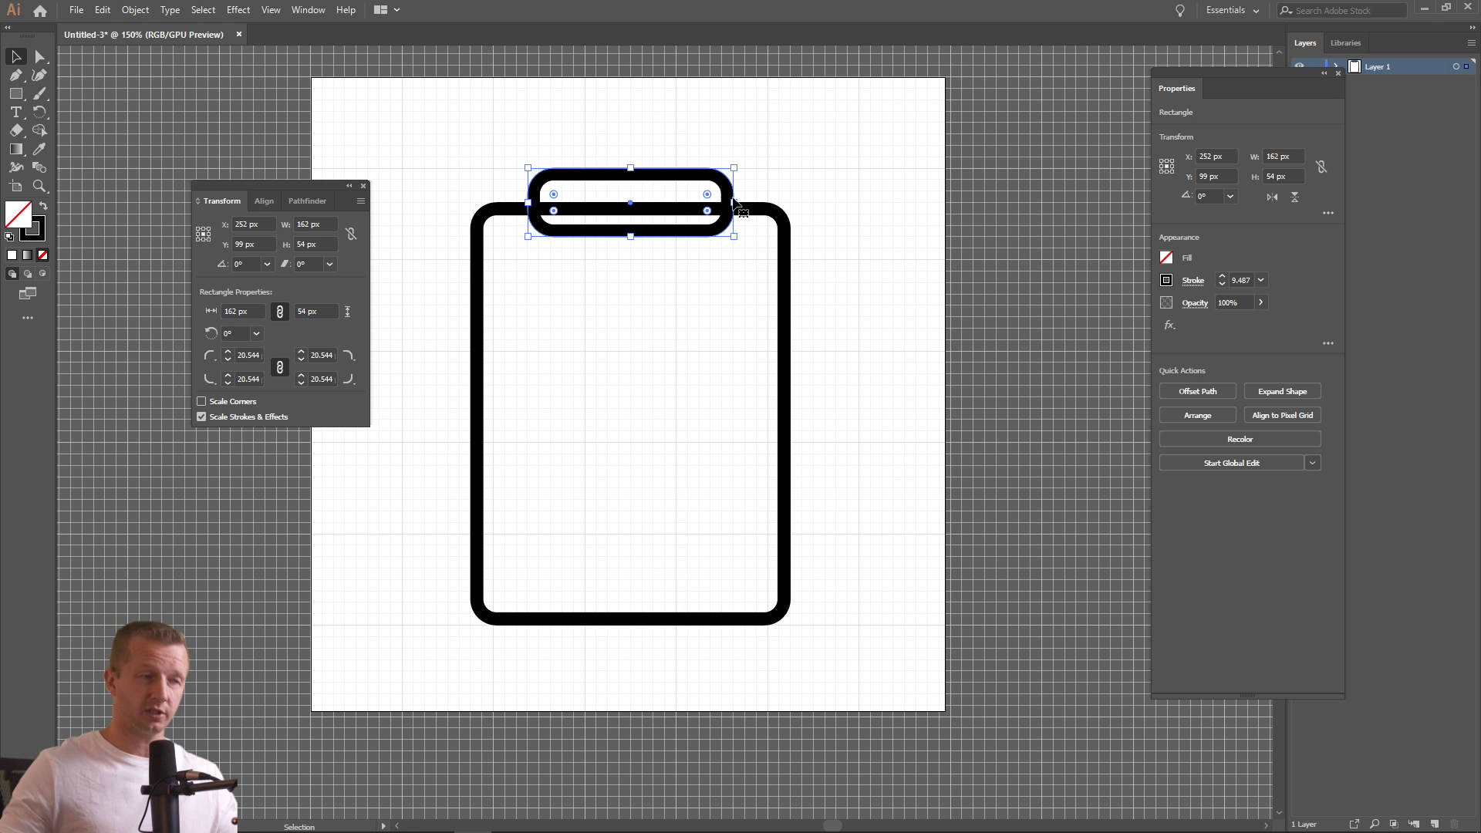
left_click(674, 259)
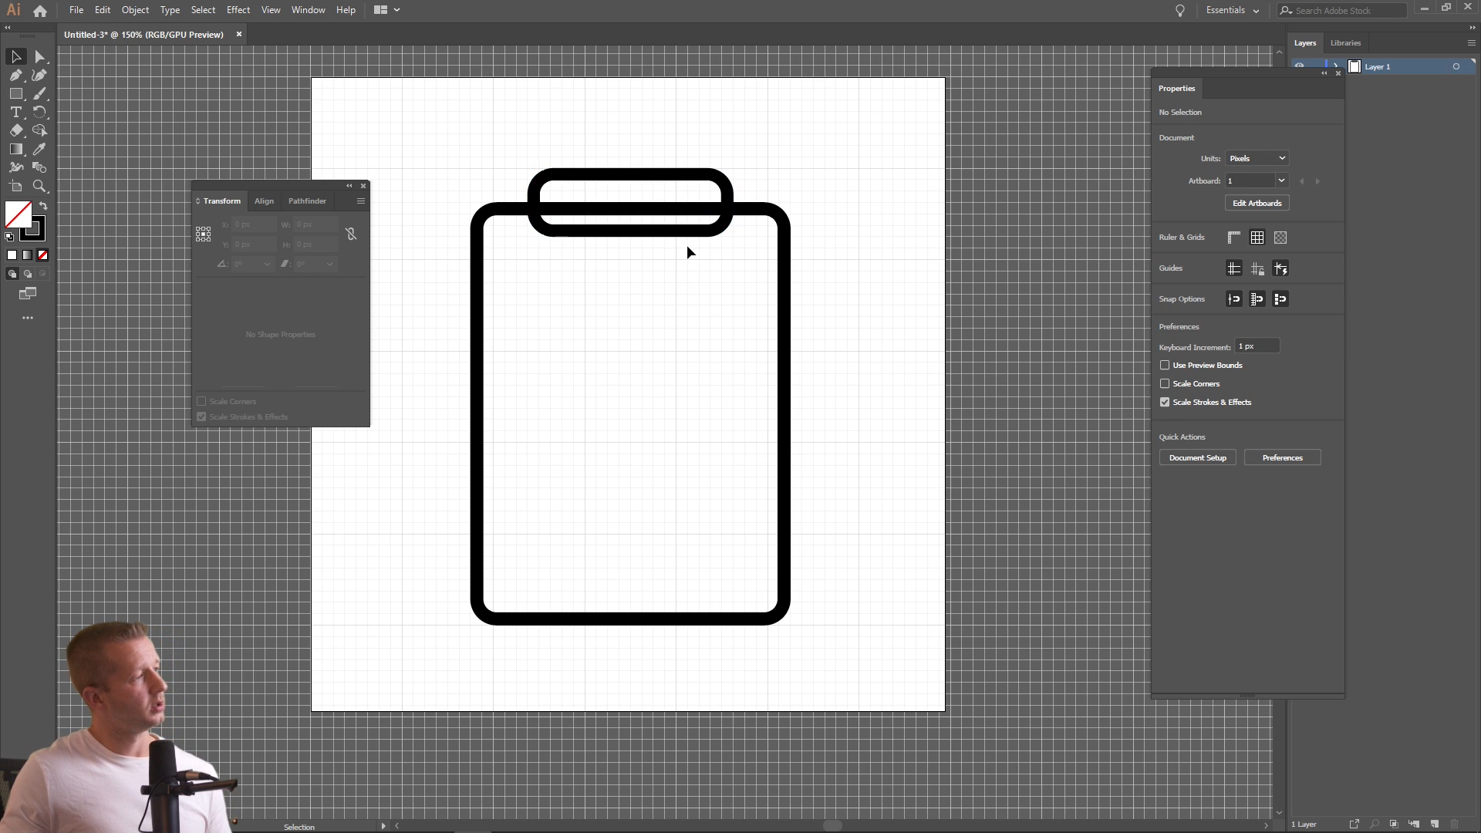
Extend the small rectangle's bottom edge to make it 72 px tall and narrow it about its centre to 144 px
left_click(691, 239)
left_click_drag(631, 237, 634, 267)
left_click(660, 348)
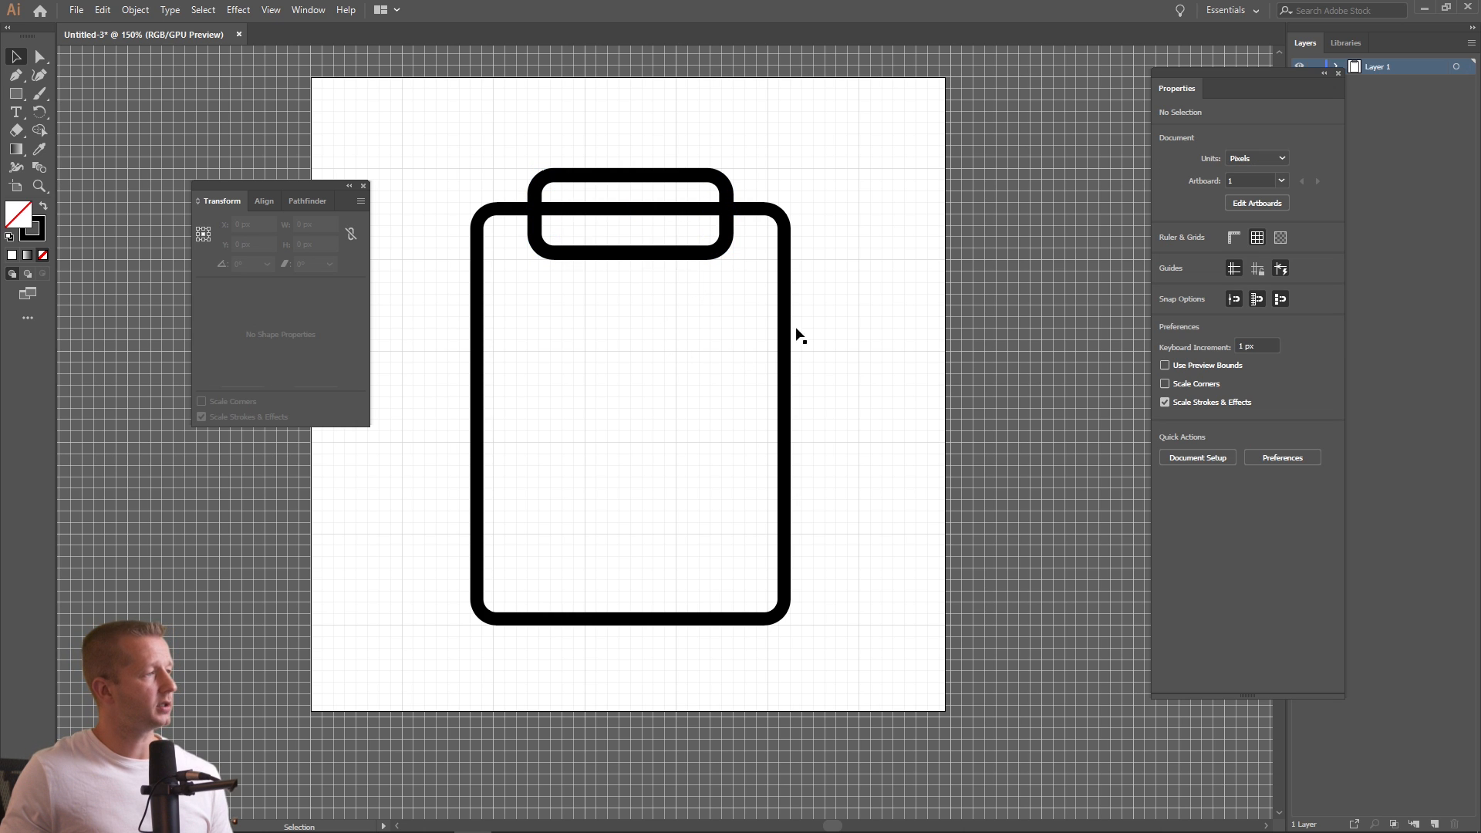
left_click(727, 230)
left_click_drag(727, 230, 715, 230)
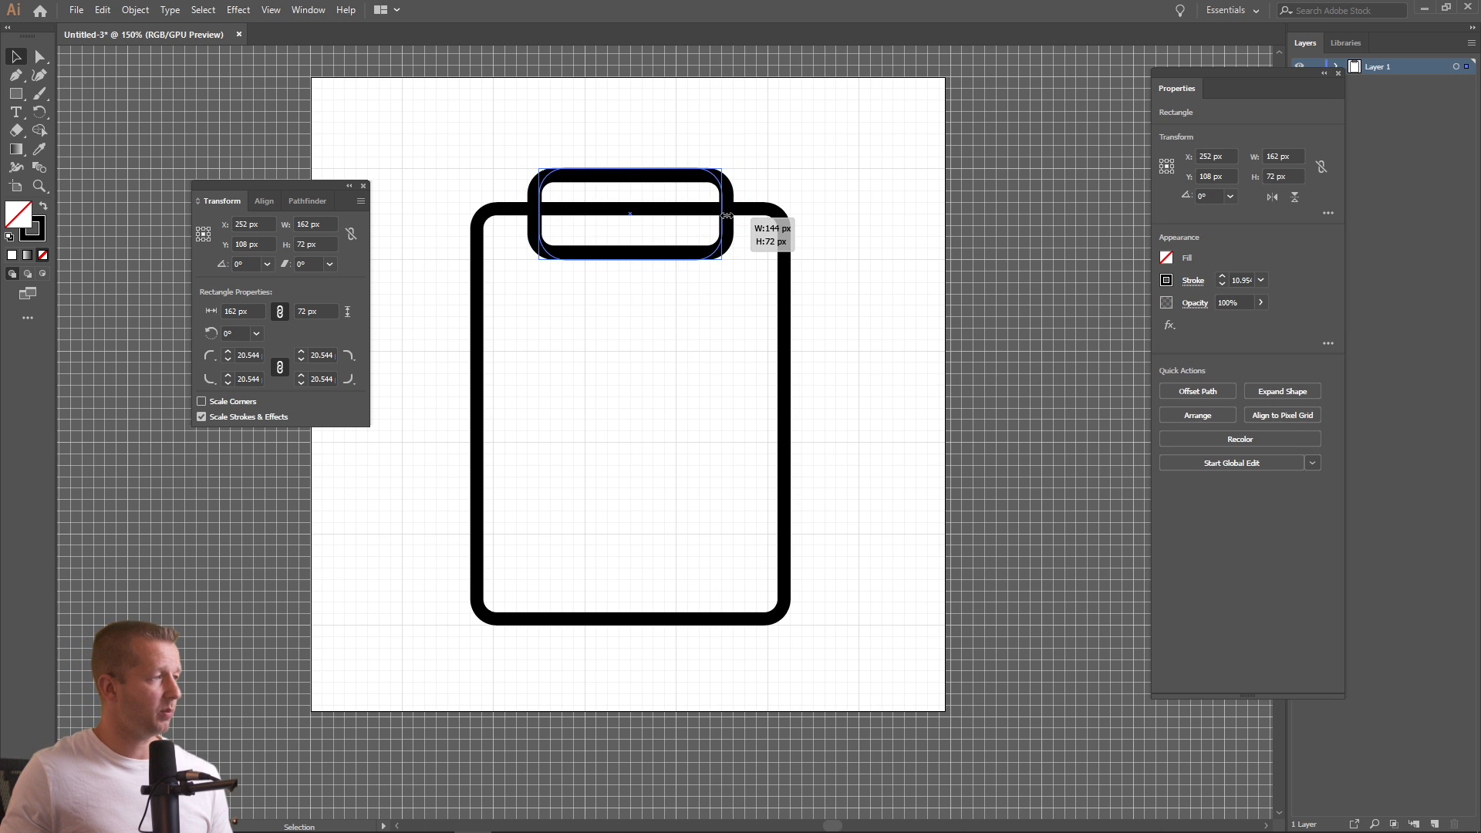
left_click(747, 242)
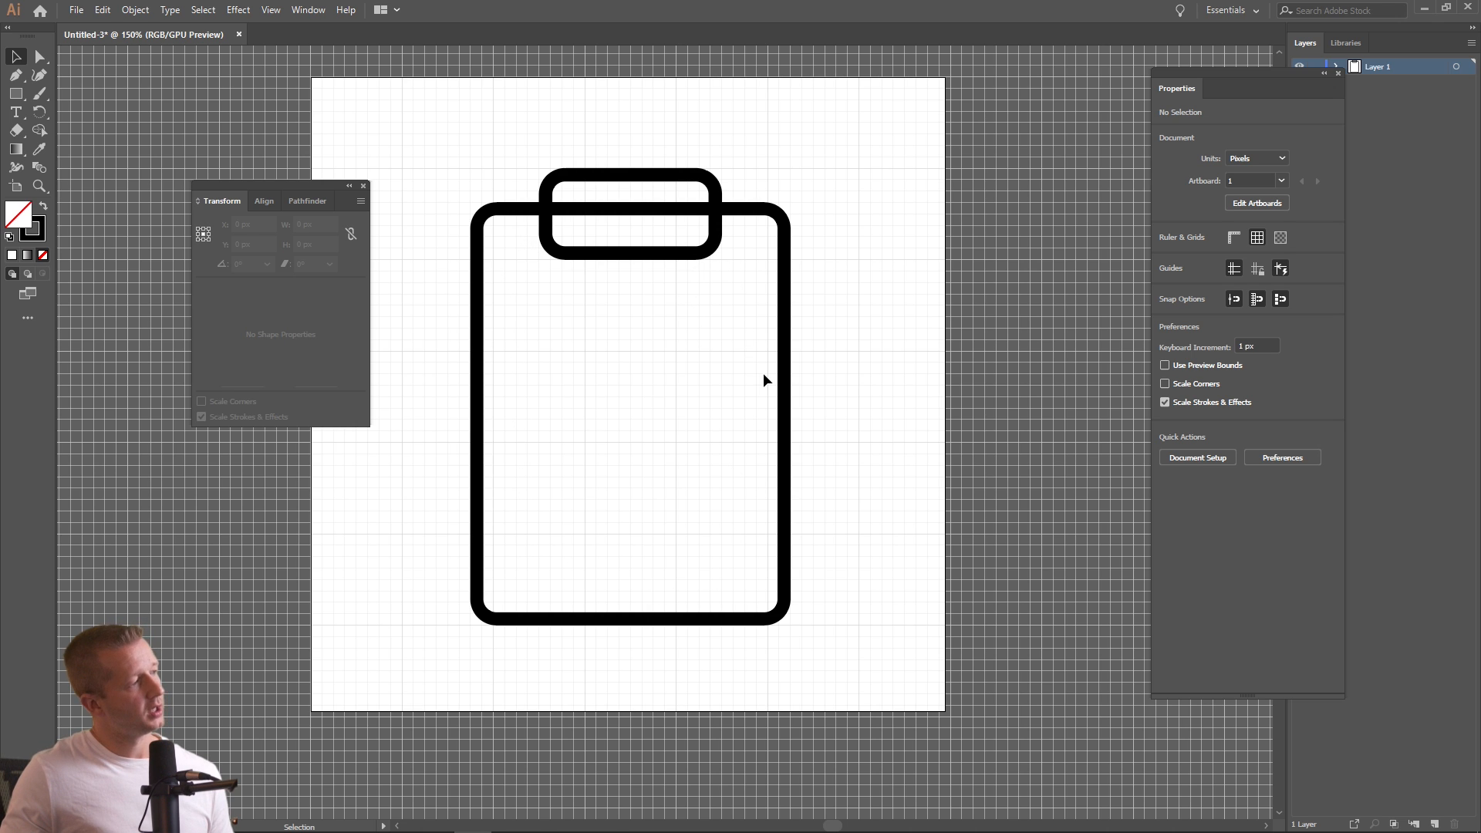
Duplicate the small rectangle in place and widen the copy about its centre to 180 px
left_click(684, 212)
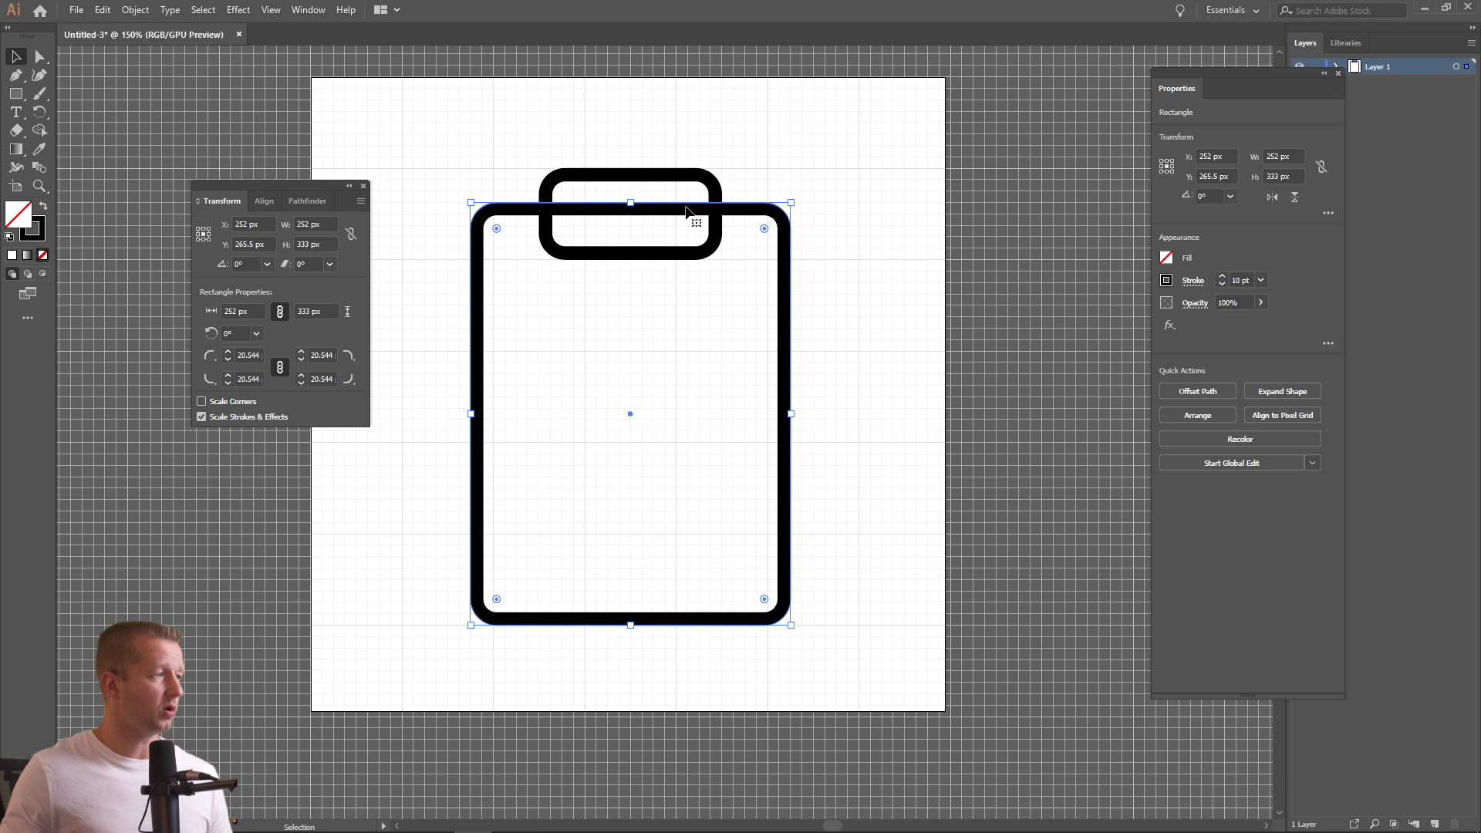
left_click(717, 202)
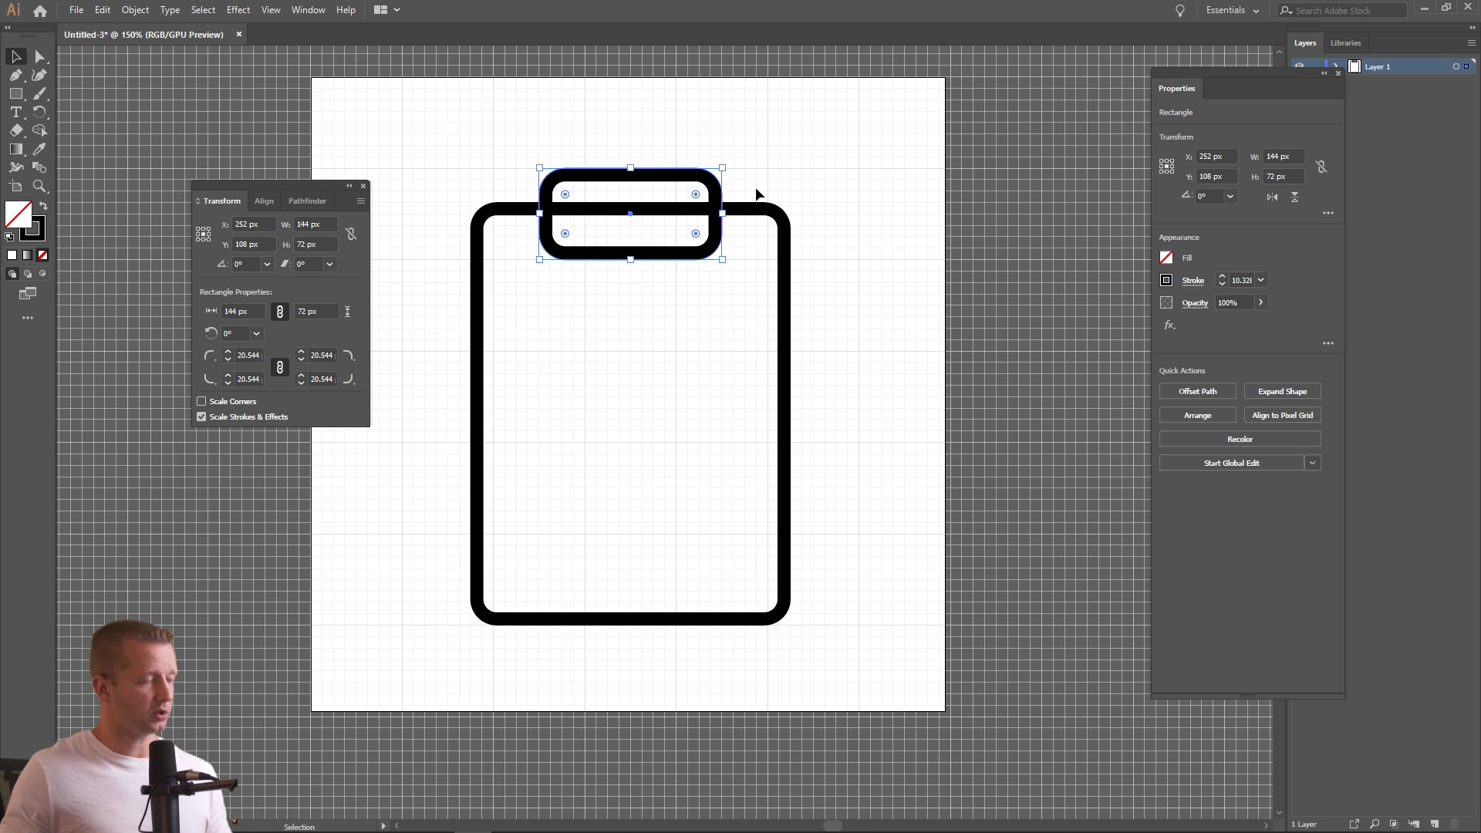
left_click_drag(727, 222, 749, 217)
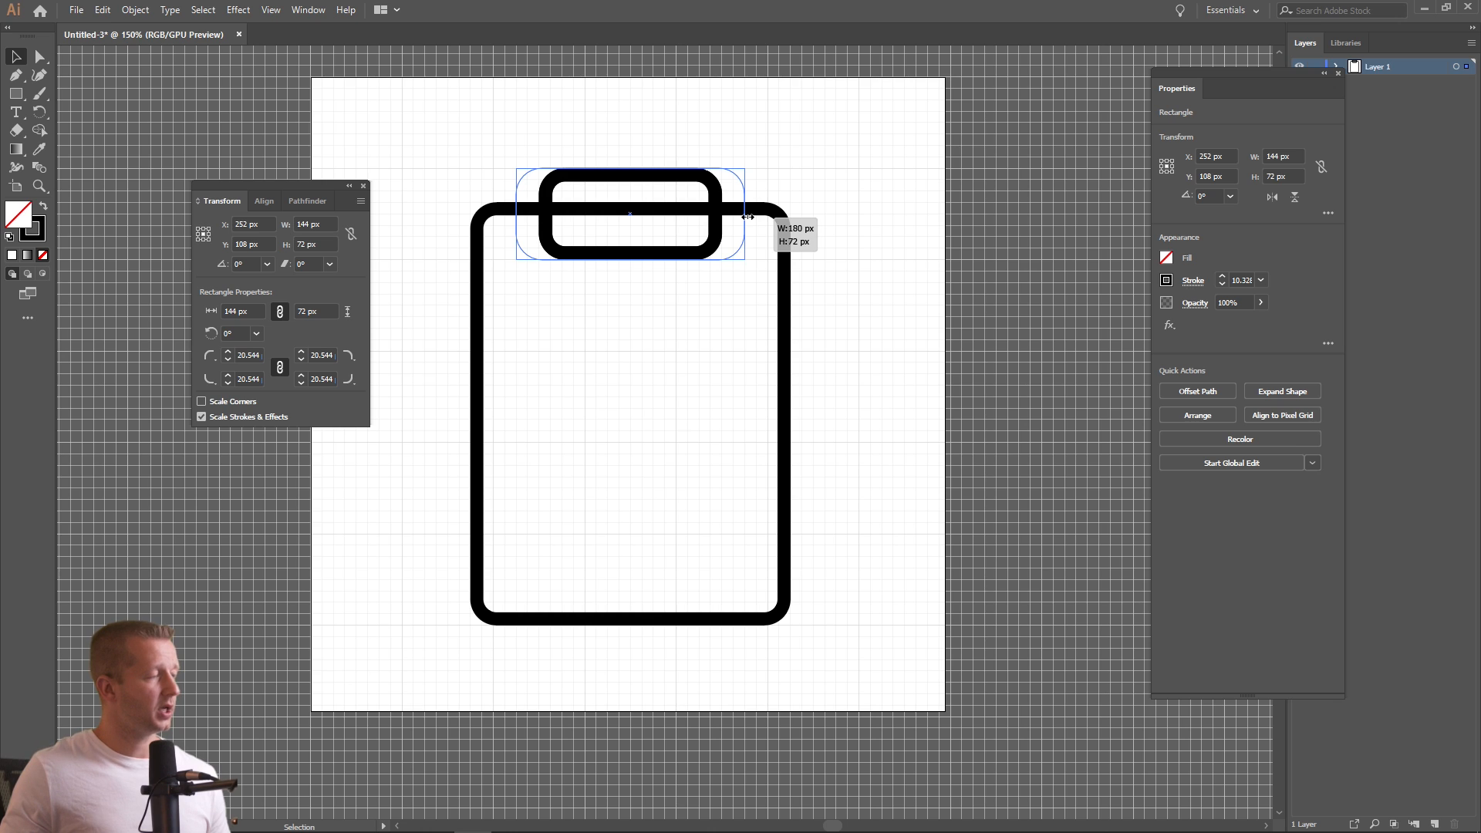
left_click_drag(749, 217, 749, 217)
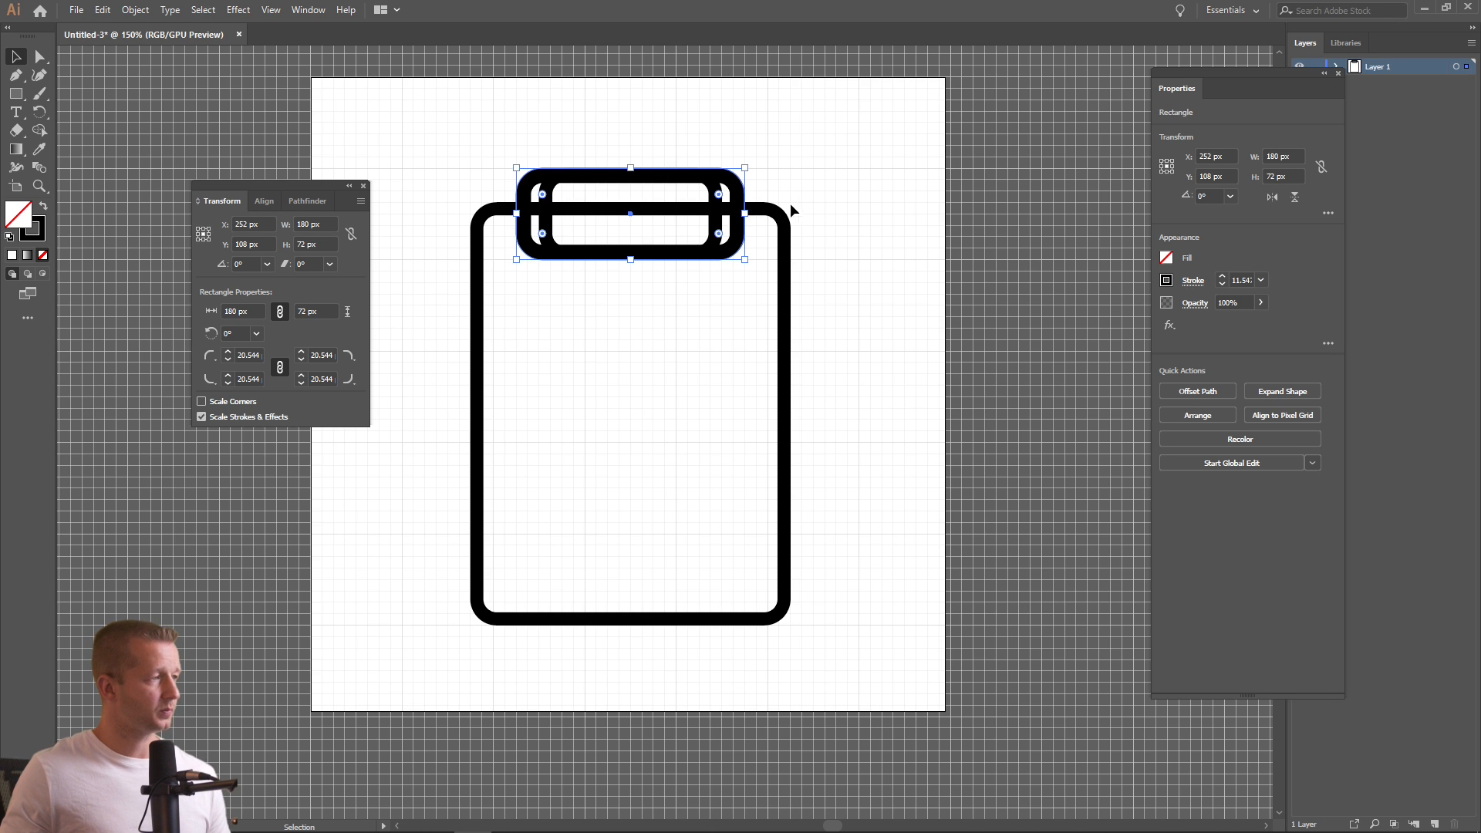
Subtract the 180 px wide copy from the large rectangle with Pathfinder Minus Front, cutting a notch in its top edge
left_click(777, 213, "shift")
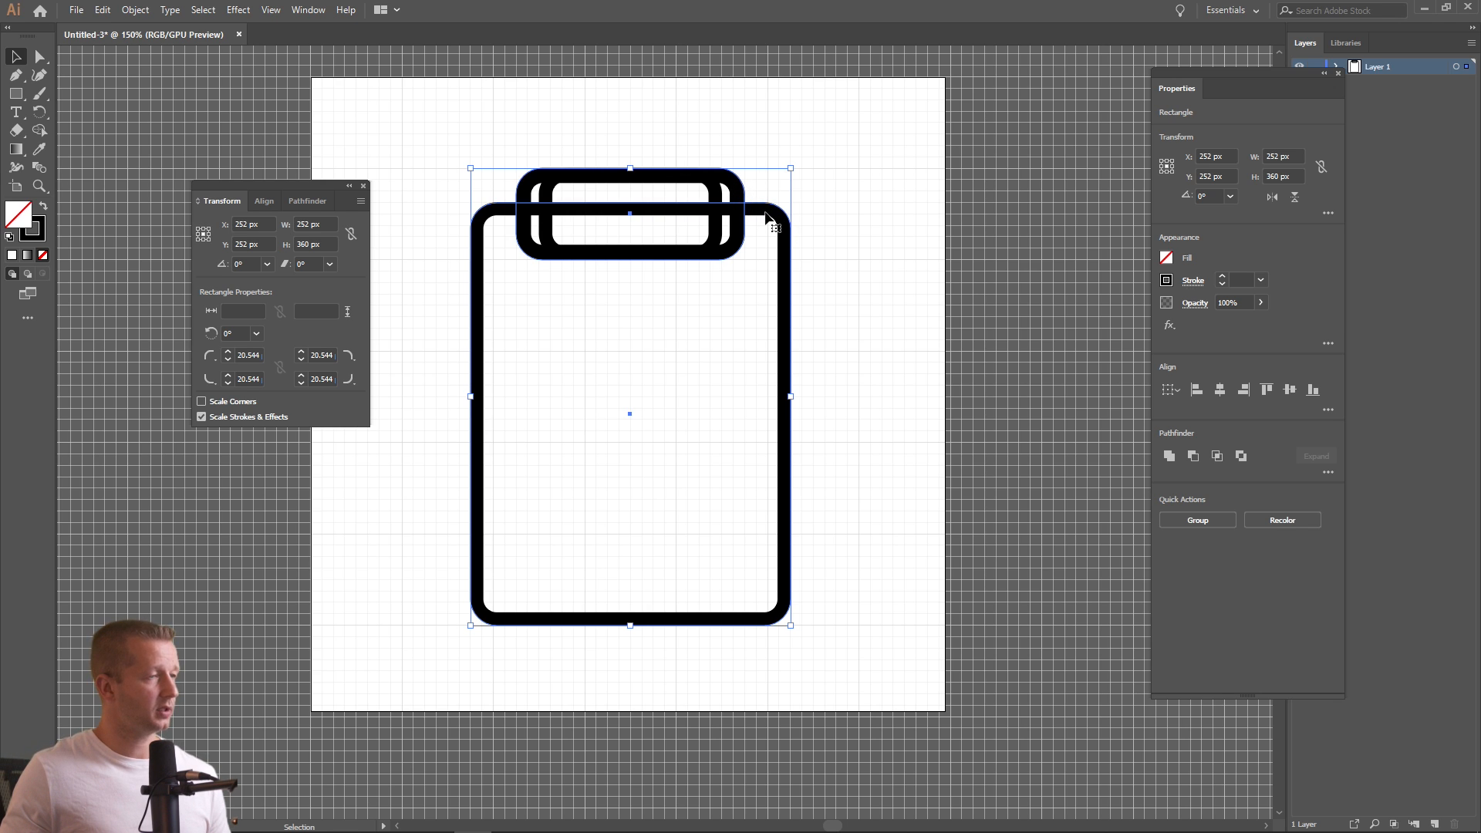
left_click_drag(1261, 75, 1181, 86)
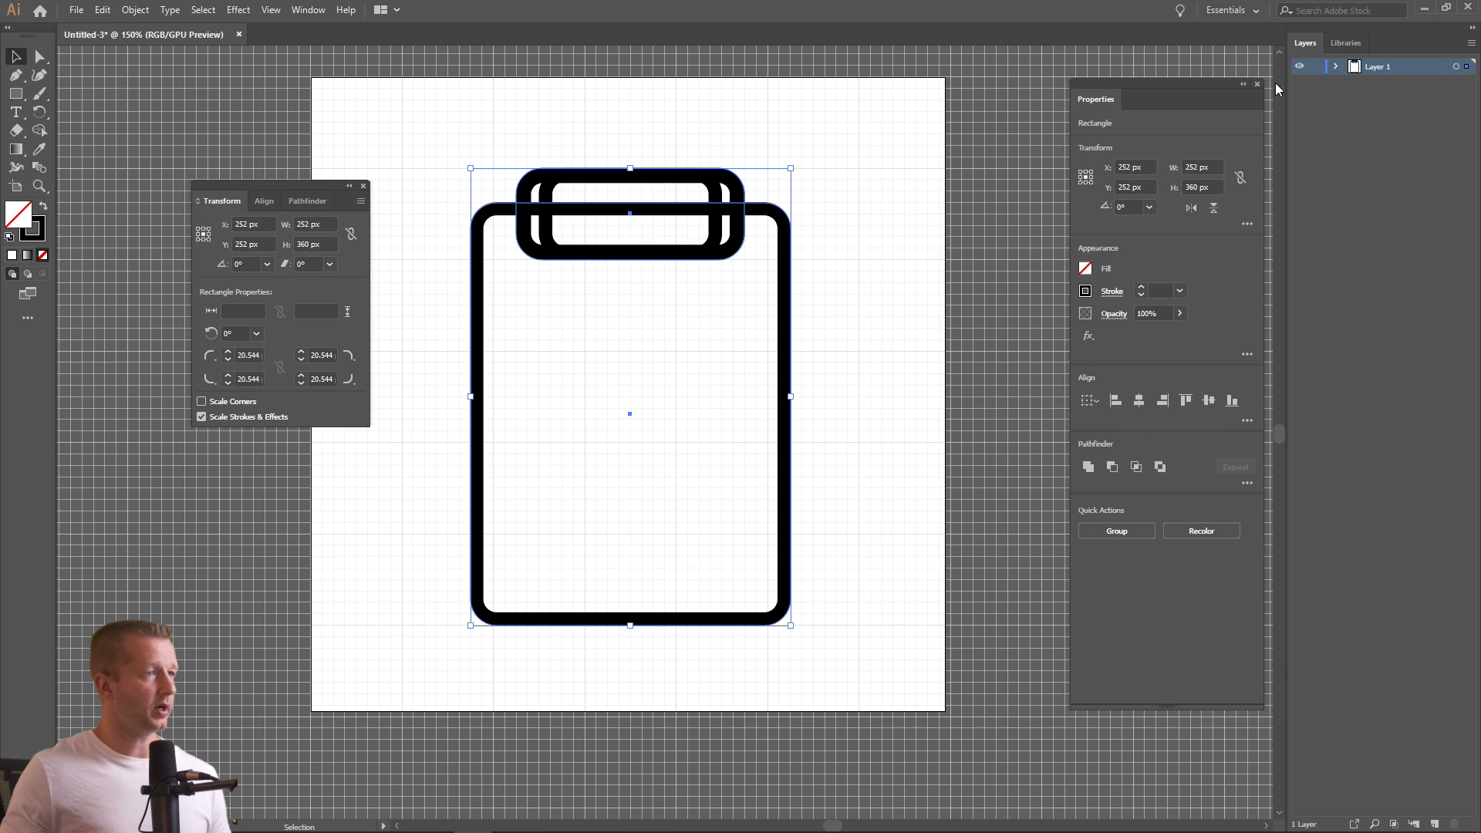
left_click(1335, 67)
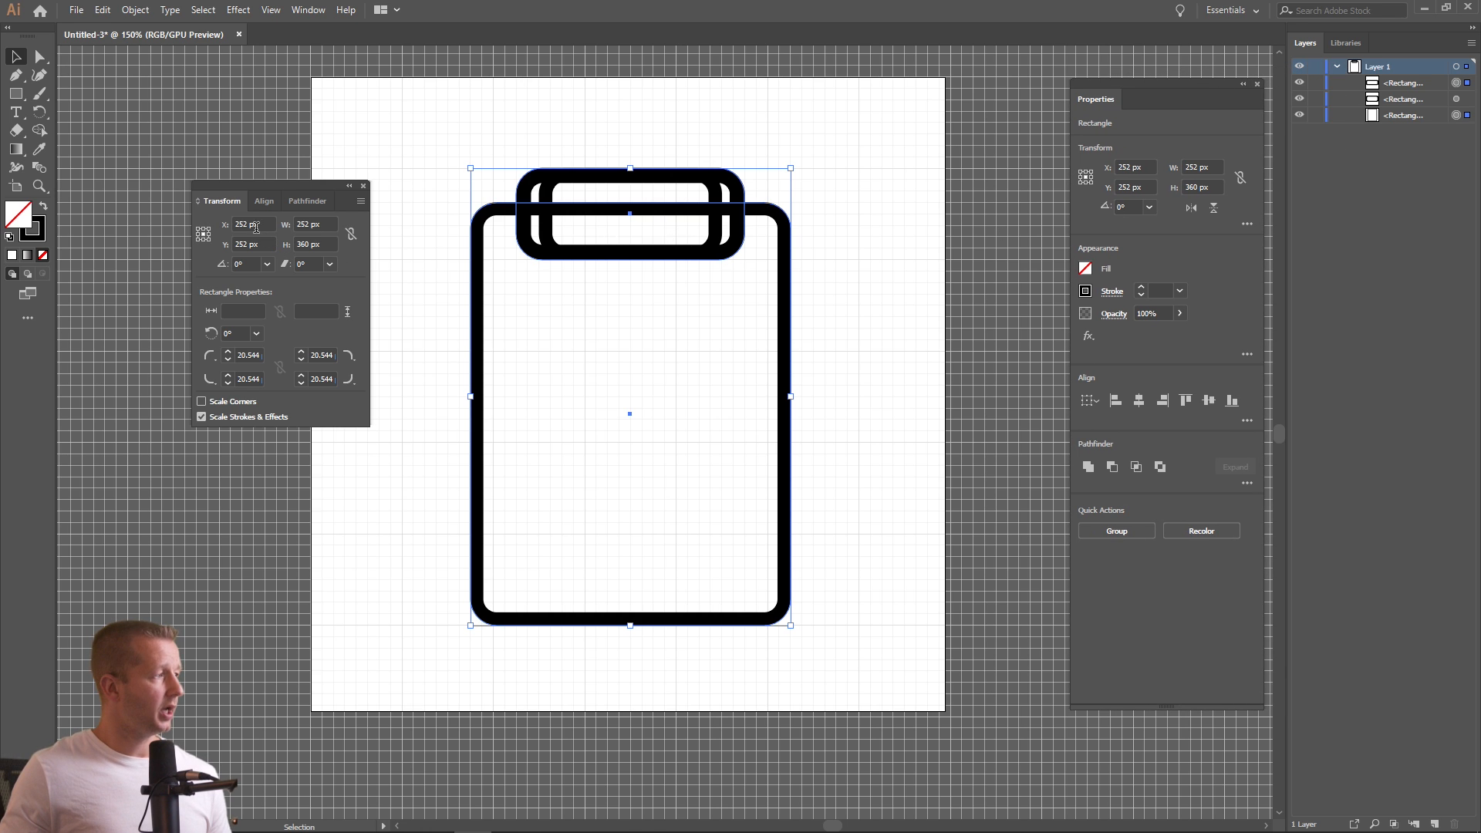
left_click(304, 202)
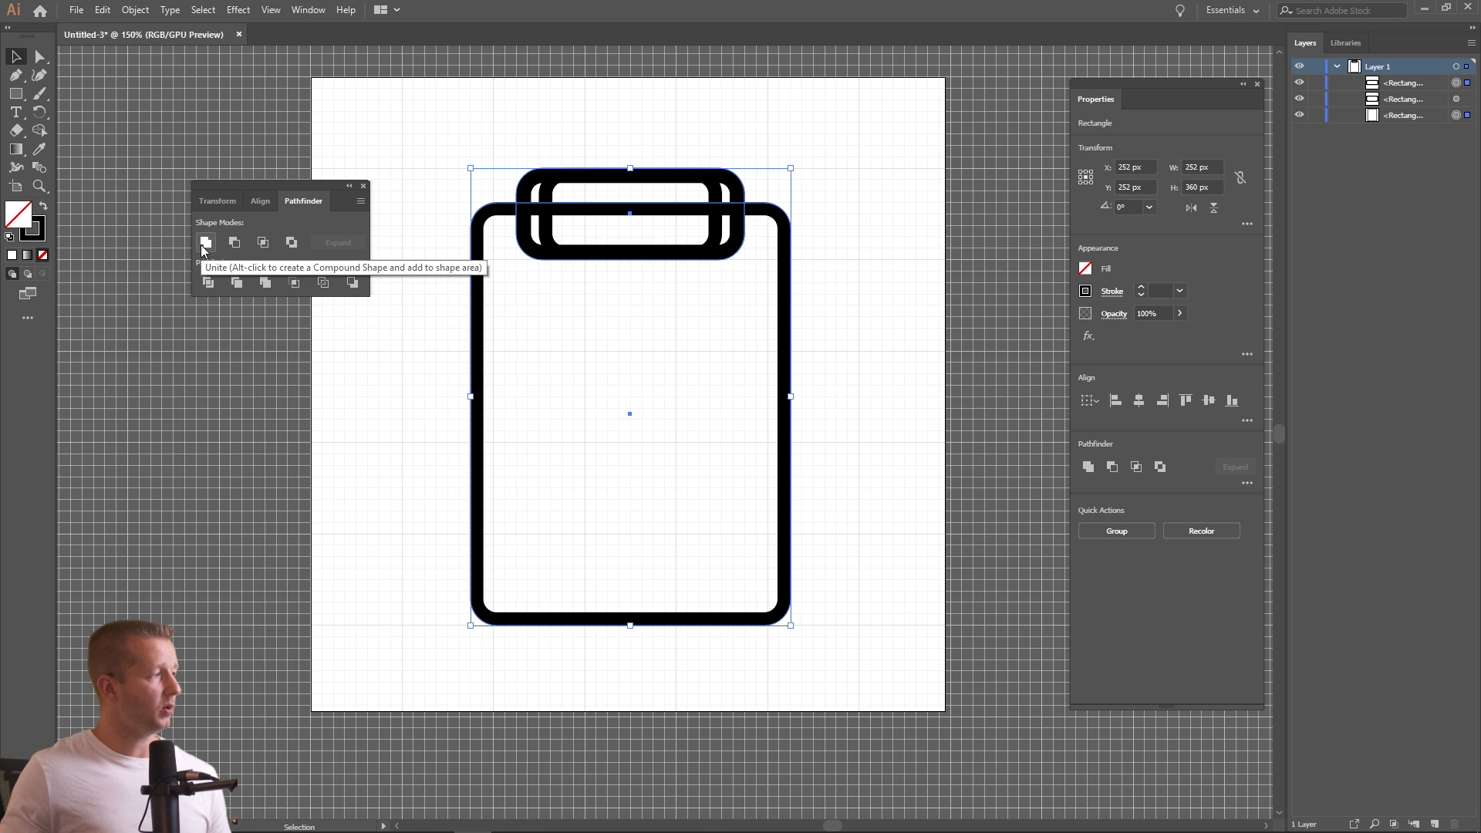
left_click(234, 243)
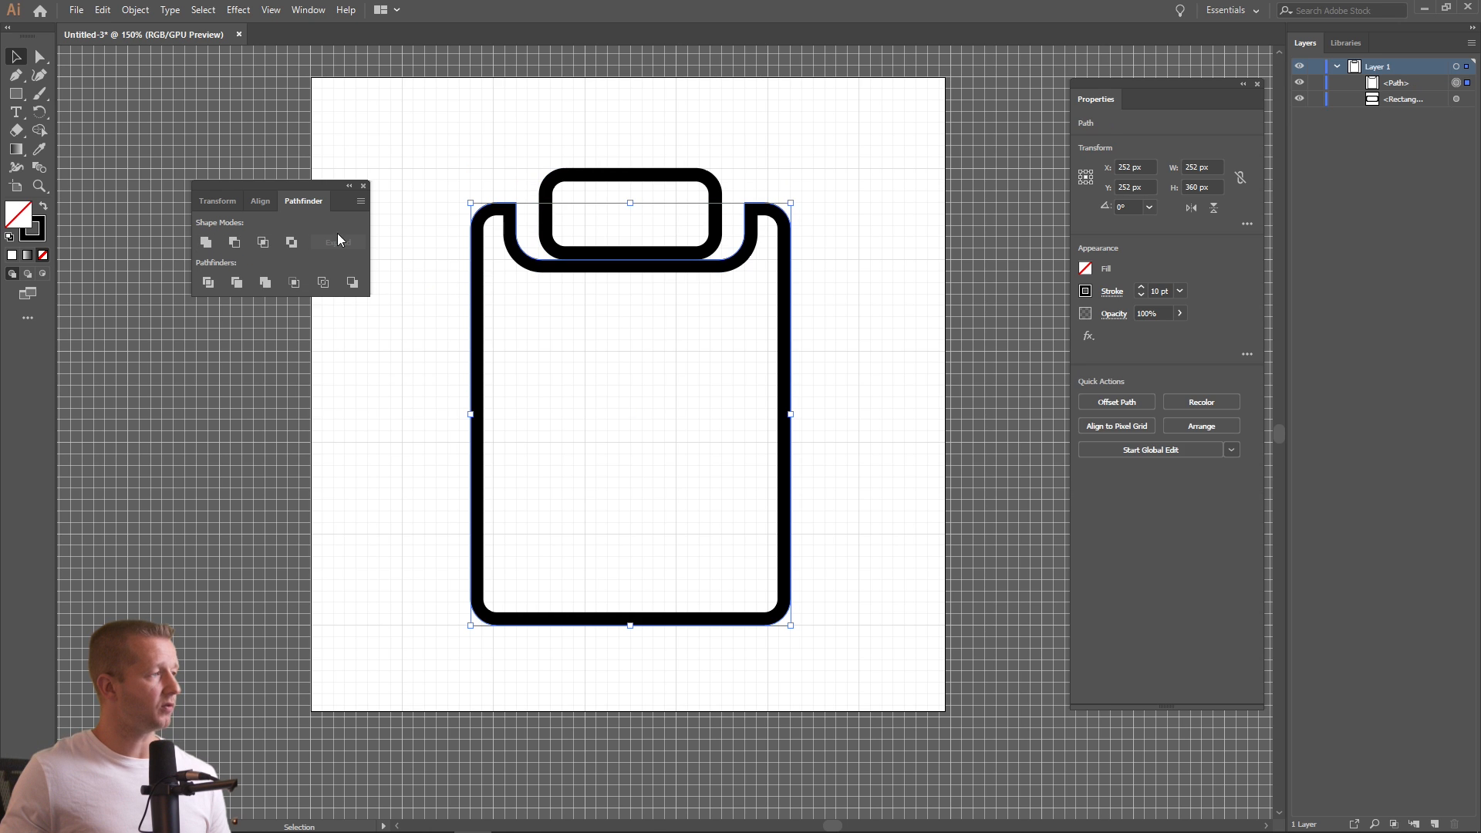
left_click(371, 147)
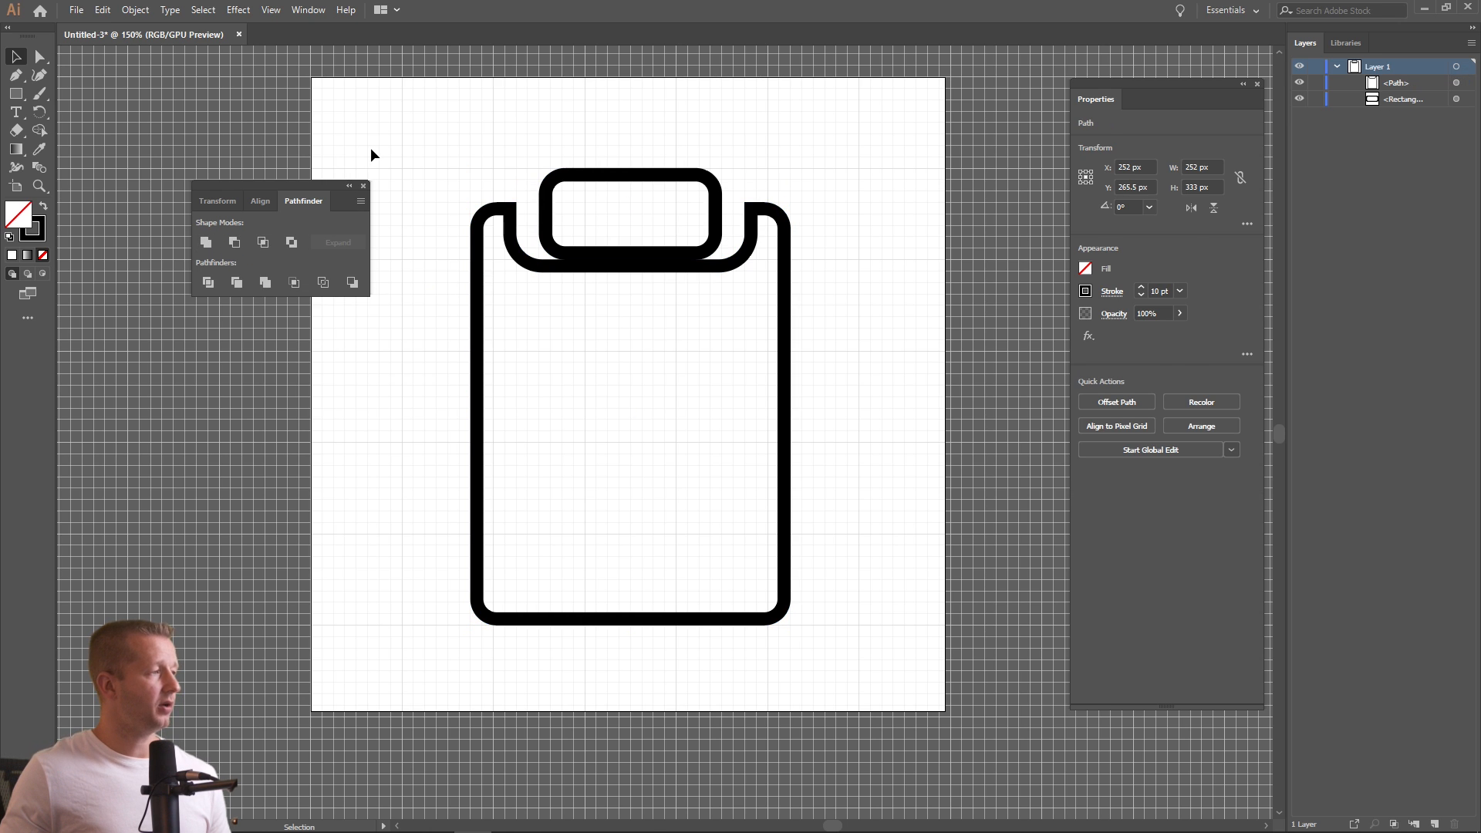
Delete the two anchor points of the notch's left curve with Direct Selection, leaving an open path end
key("a")
left_click_drag(43, 58, 124, 59)
left_click(540, 270)
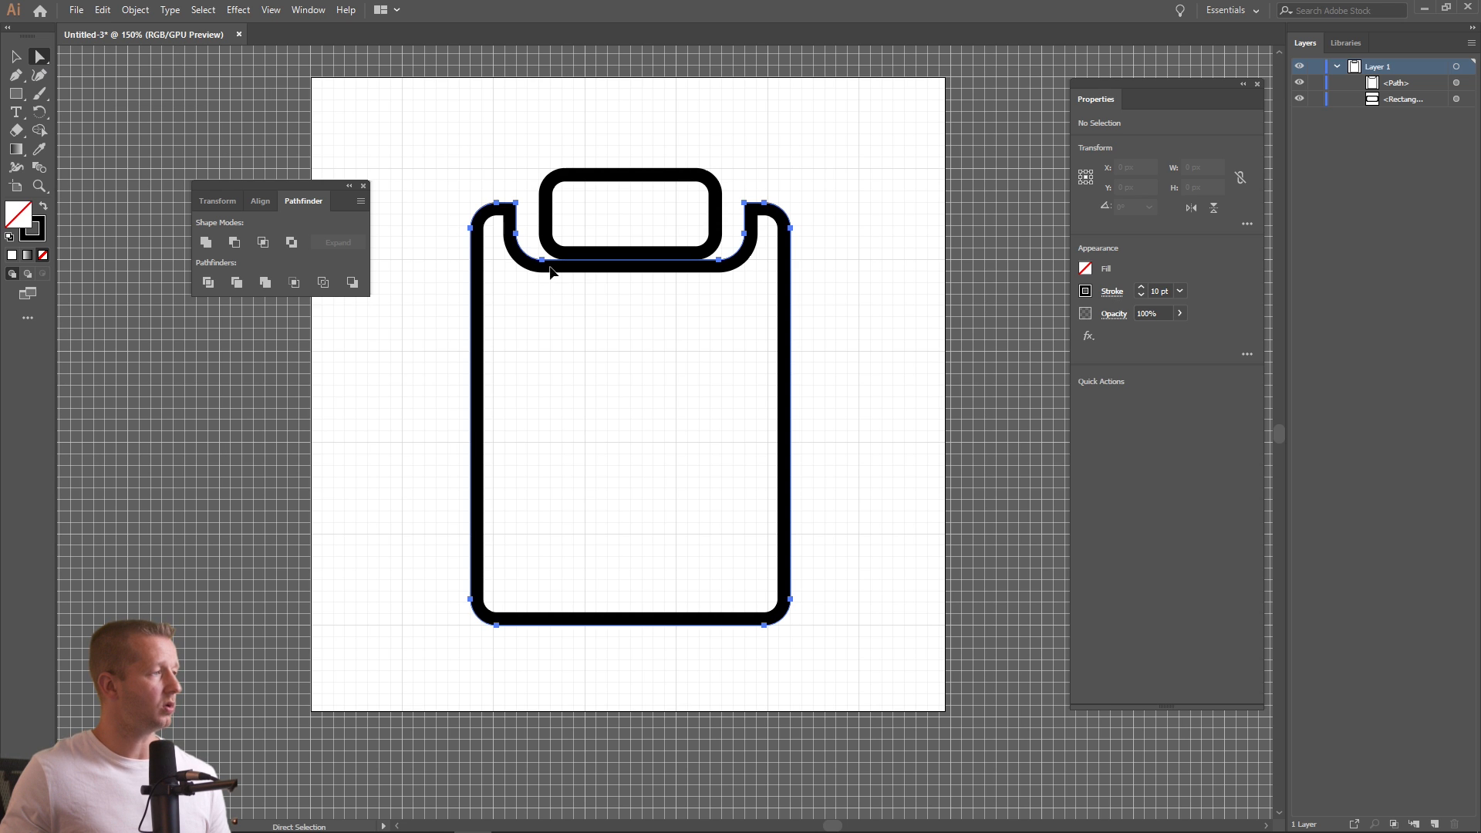
left_click(542, 261)
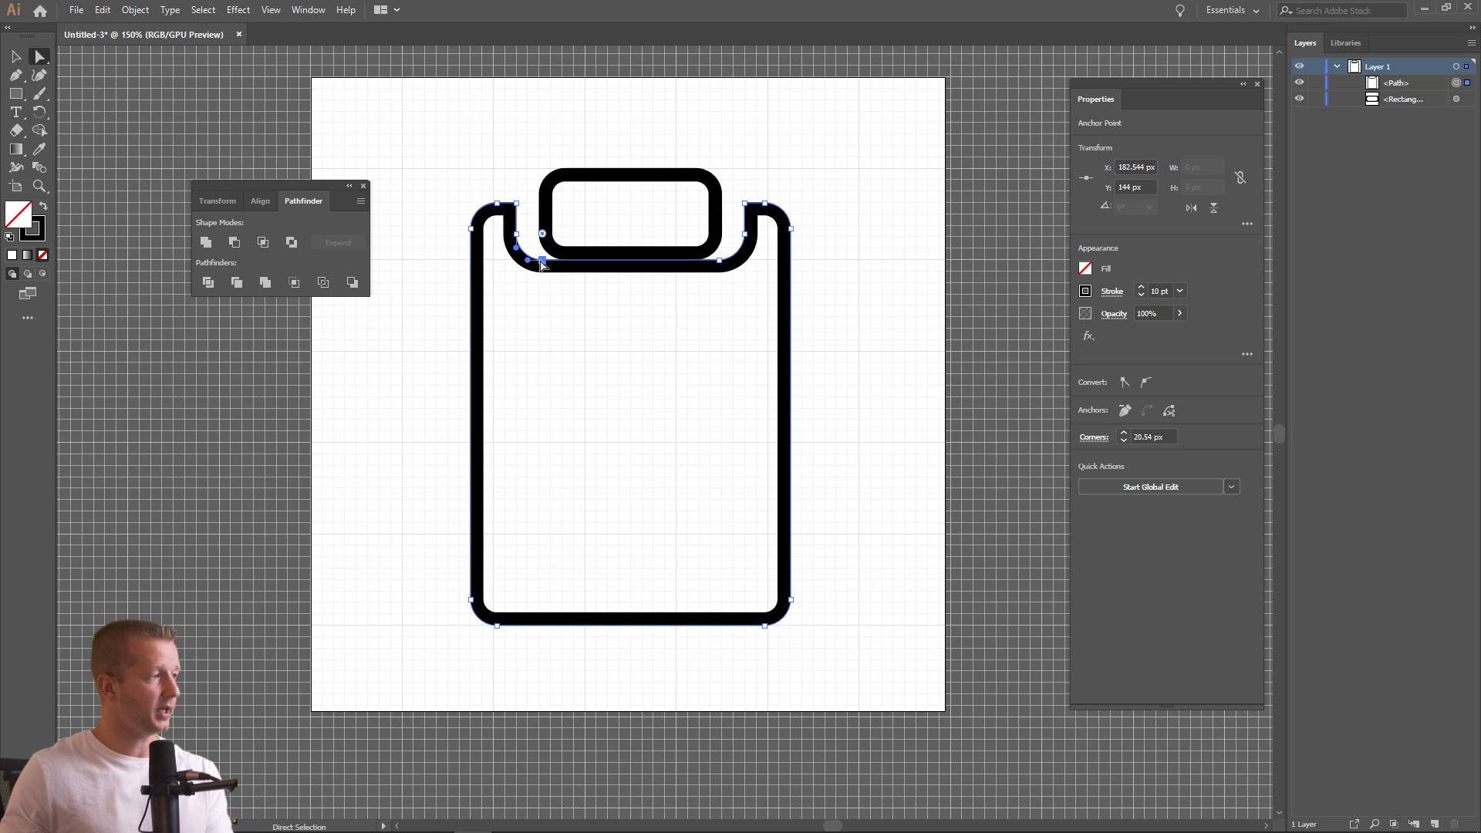
key("Delete")
left_click(517, 231)
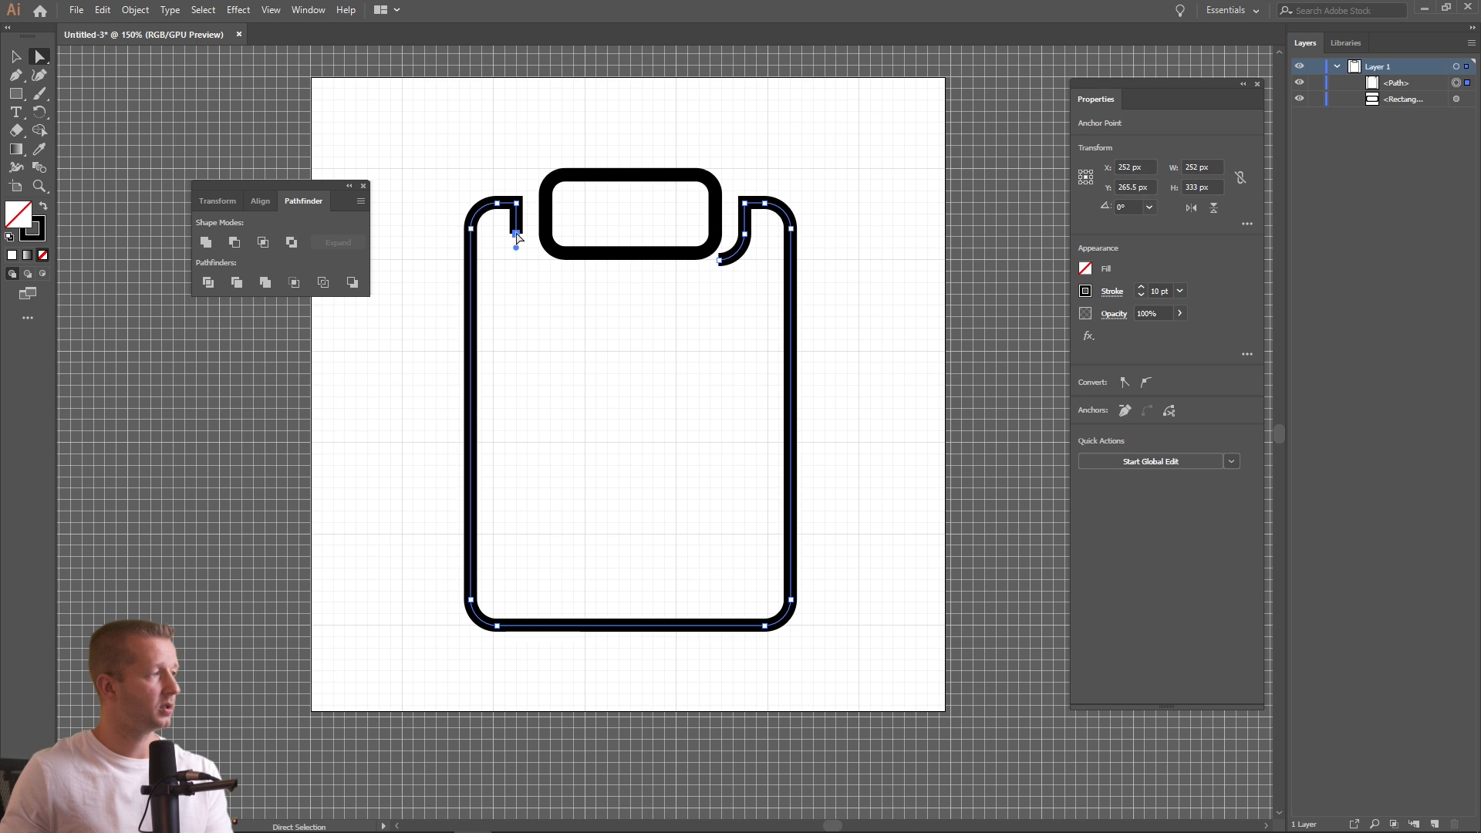
key("Delete")
Delete the leftover anchor points of the notch's right curve so the board outline stays open around the clip
left_click(726, 269)
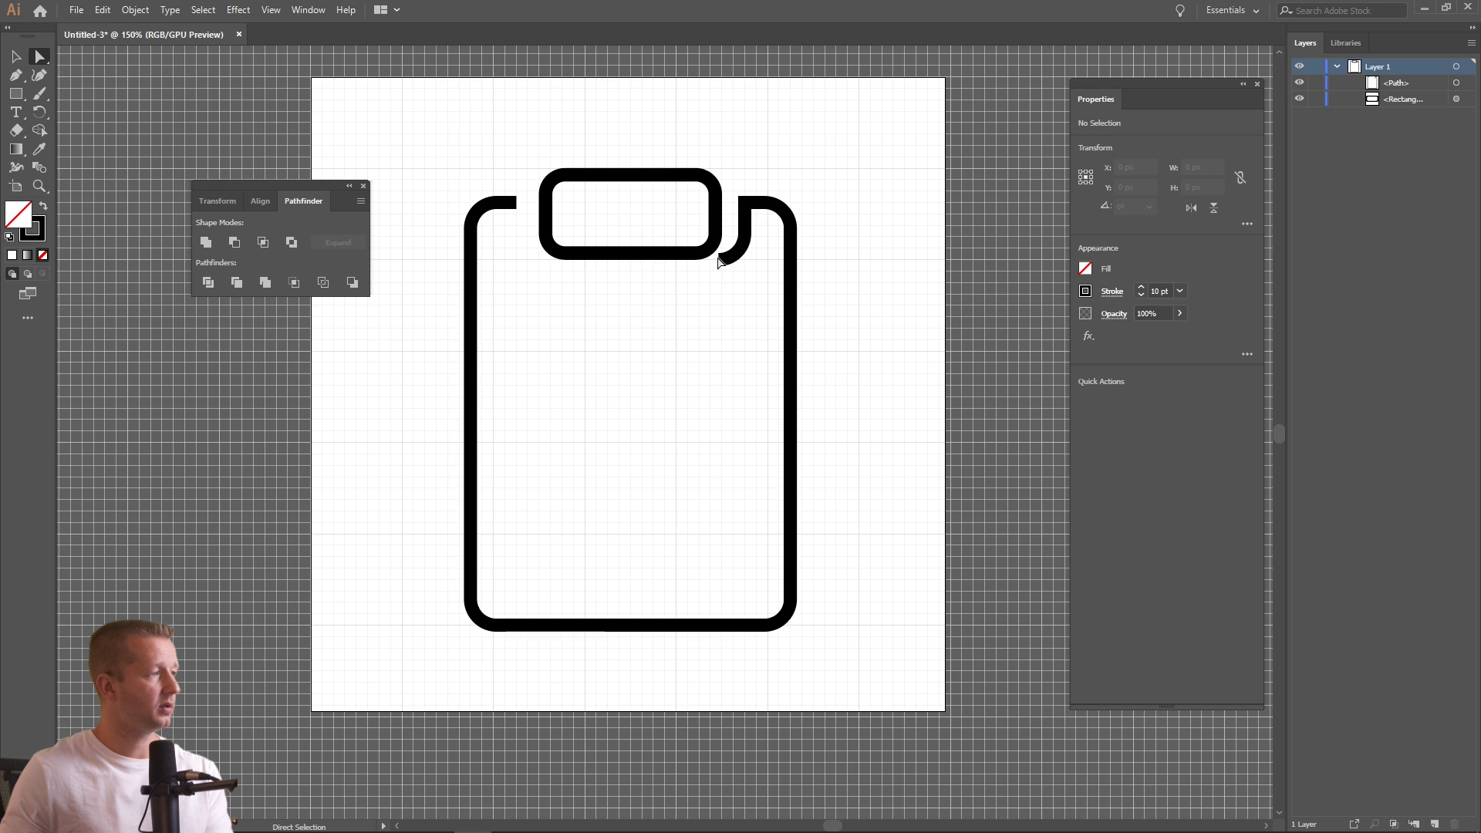
left_click(719, 261)
key("Delete")
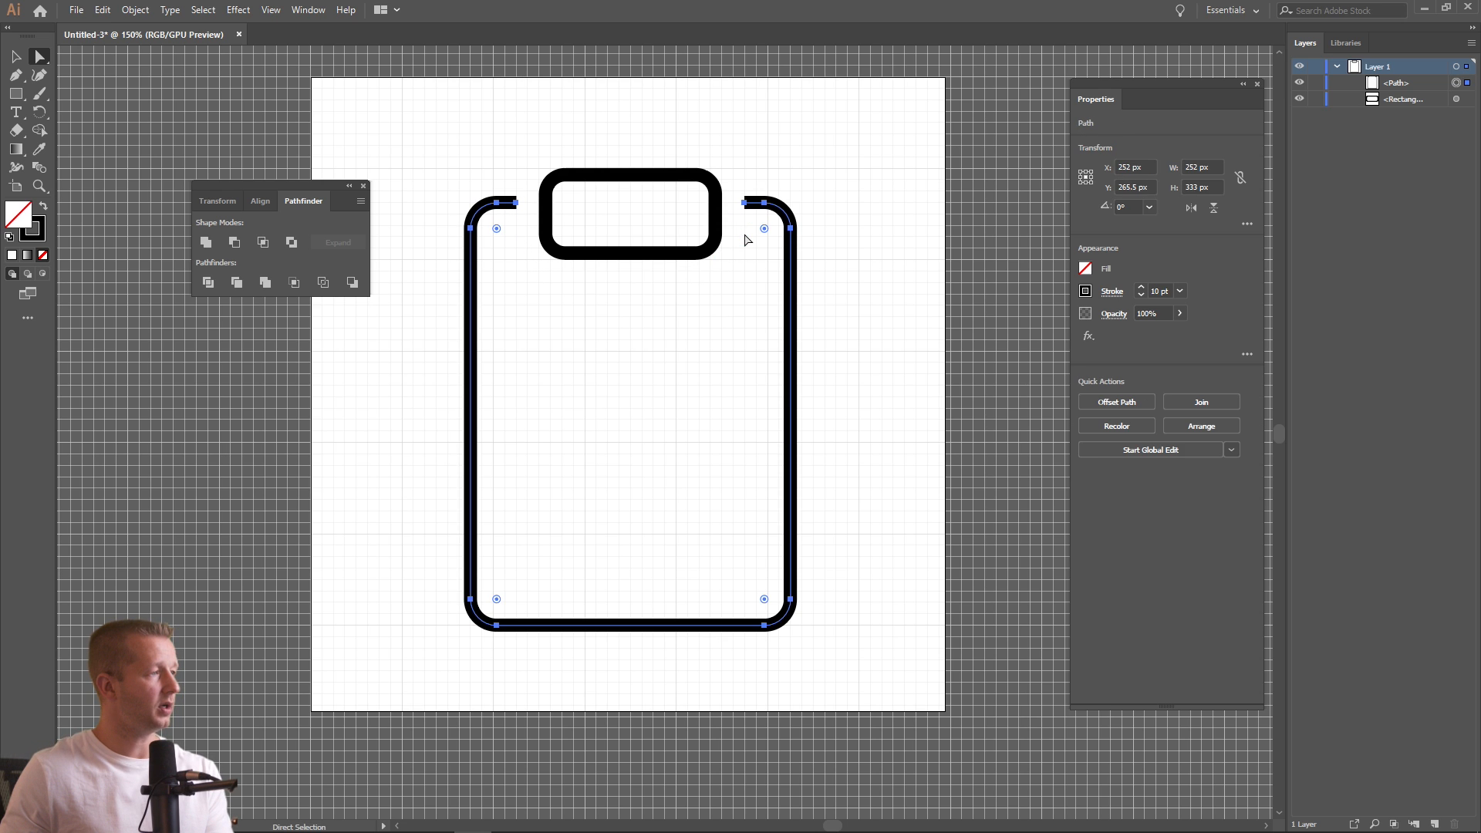
key("Delete")
left_click(863, 261)
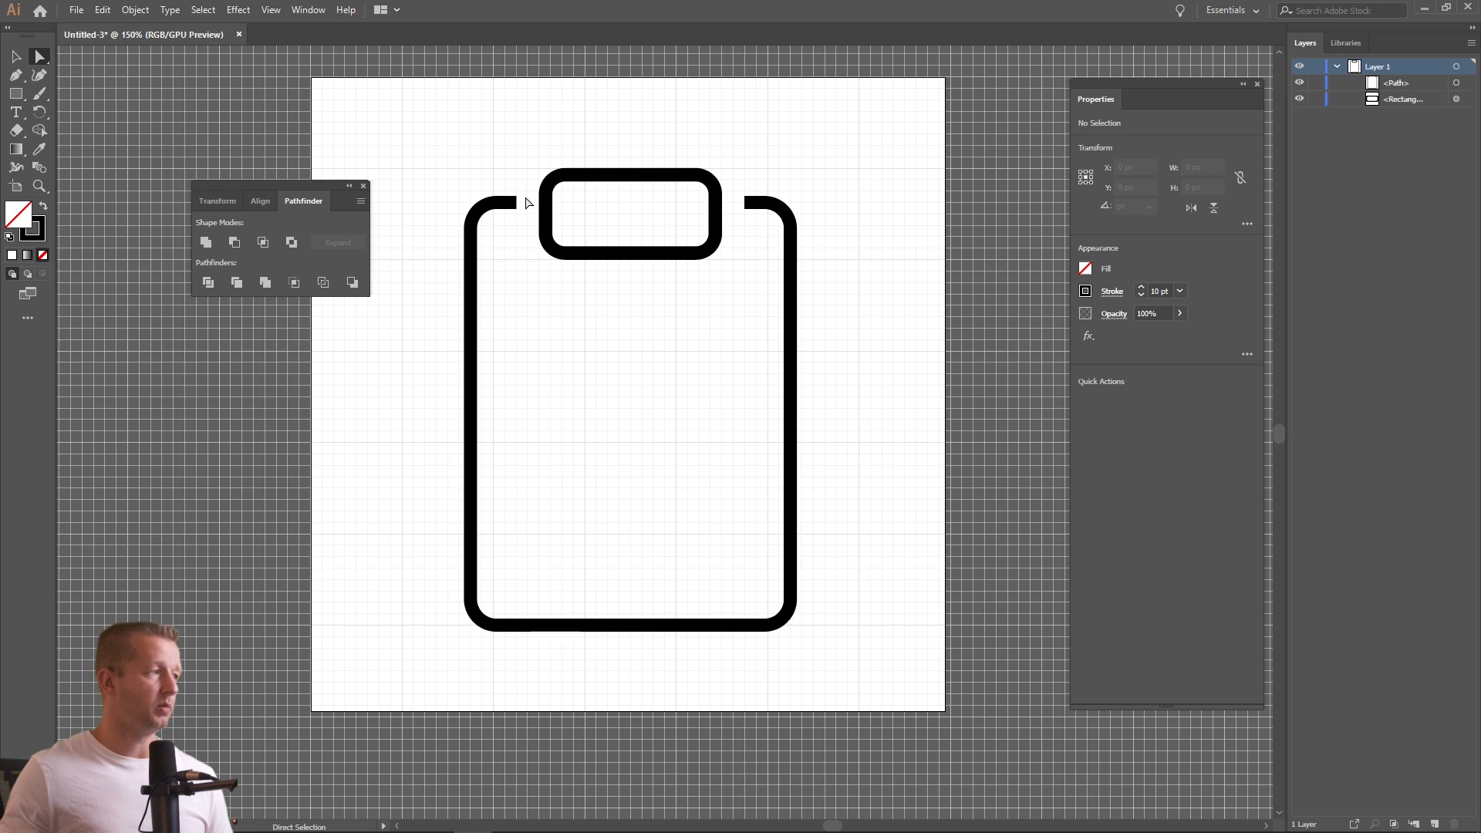
Hide the grid and examine the clipboard icon at small sizes
left_click(16, 56)
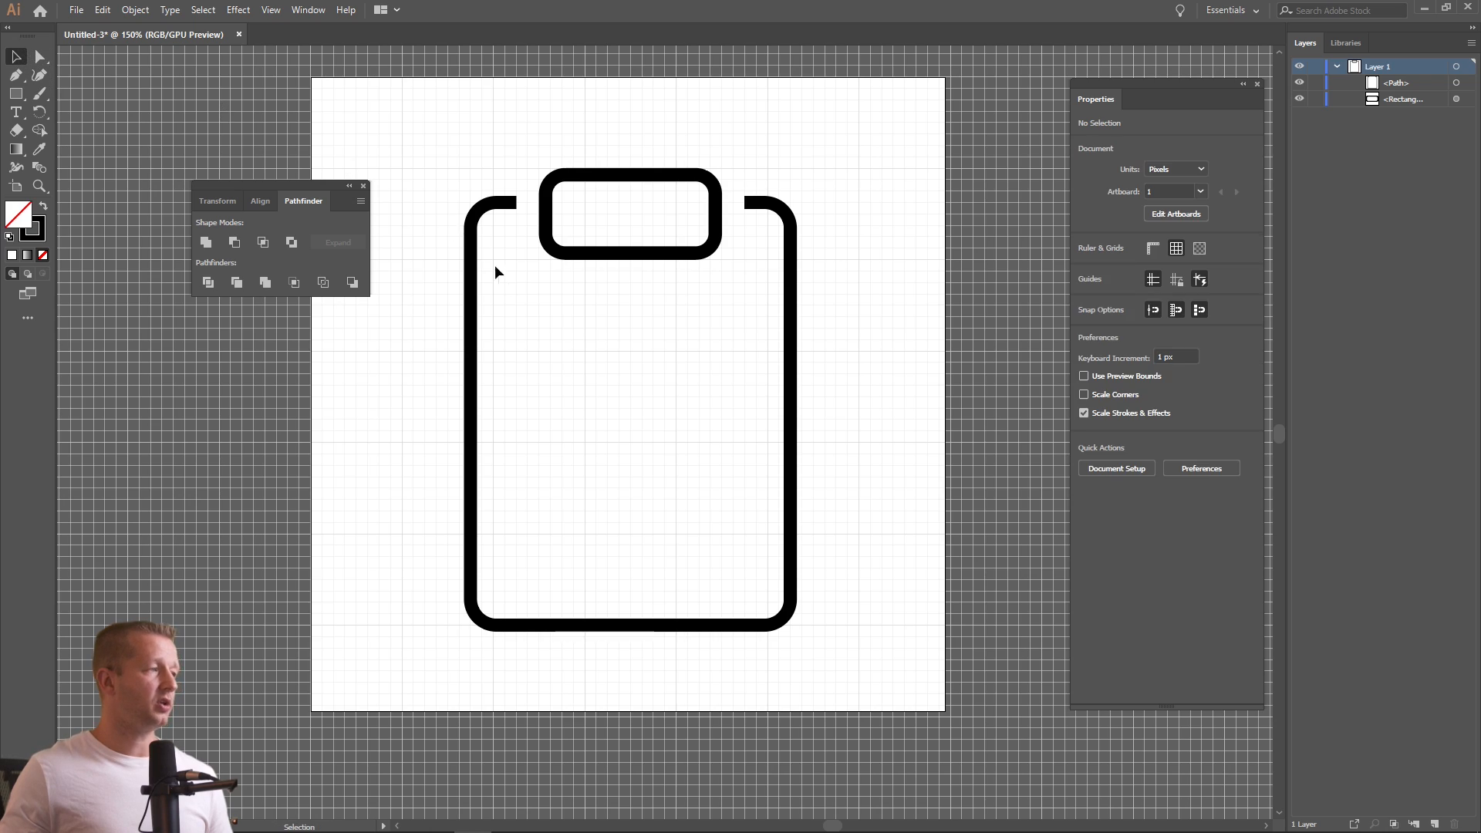
scroll(537, 327, "down", 3)
scroll(536, 326, "down", 4)
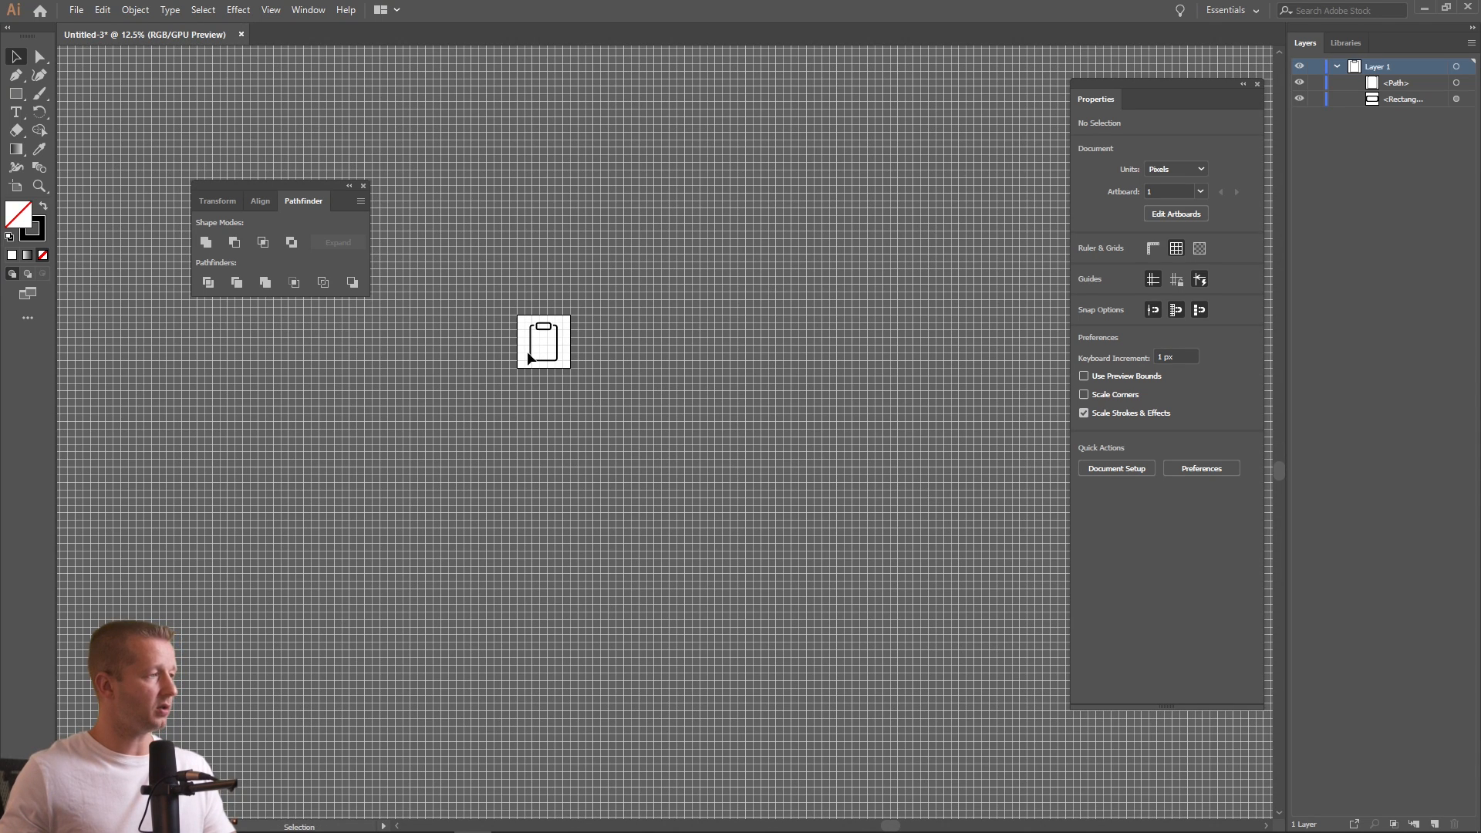
left_click(239, 12)
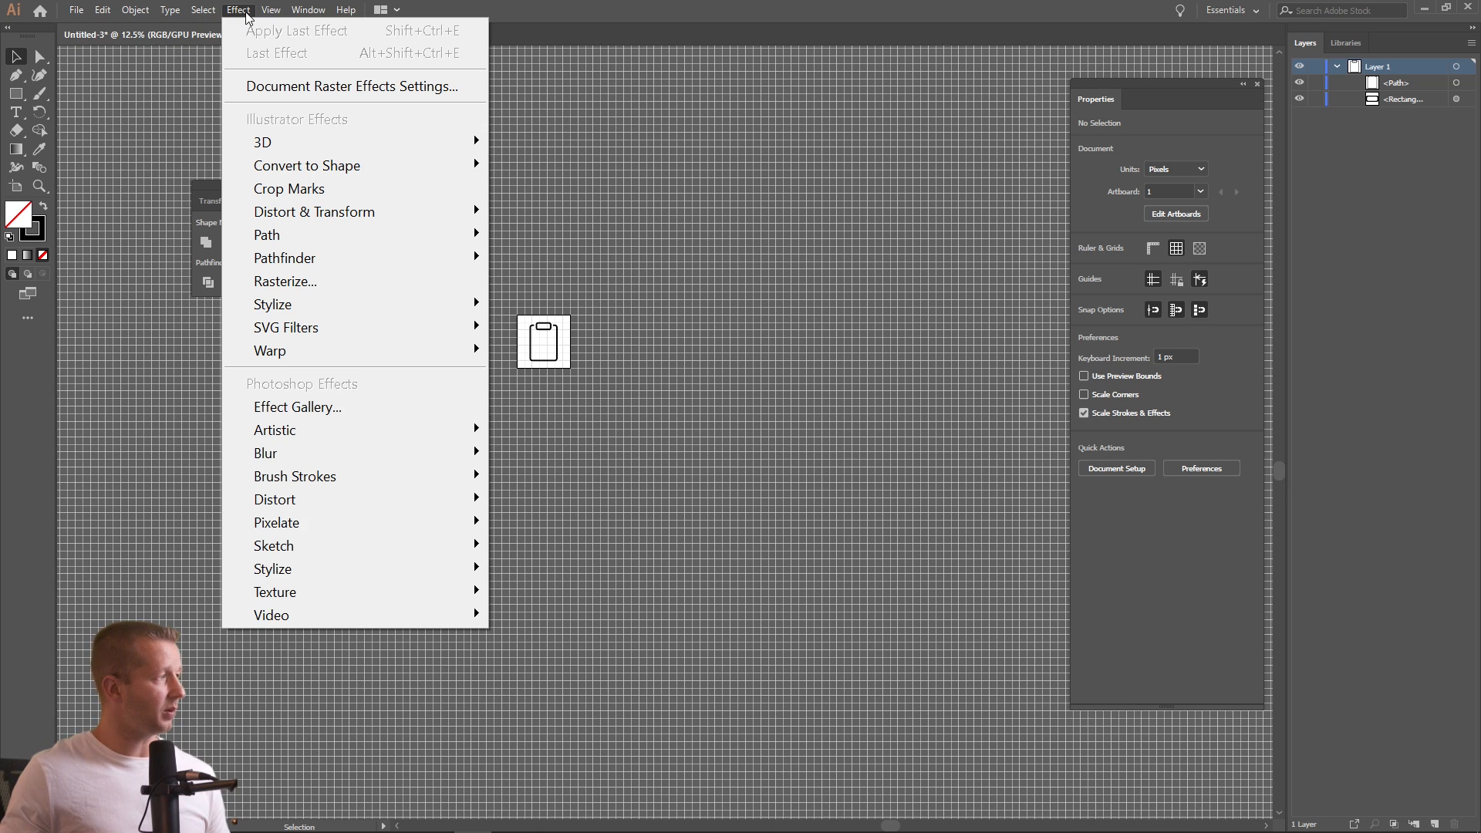
mouse_move(271, 11)
left_click(309, 579)
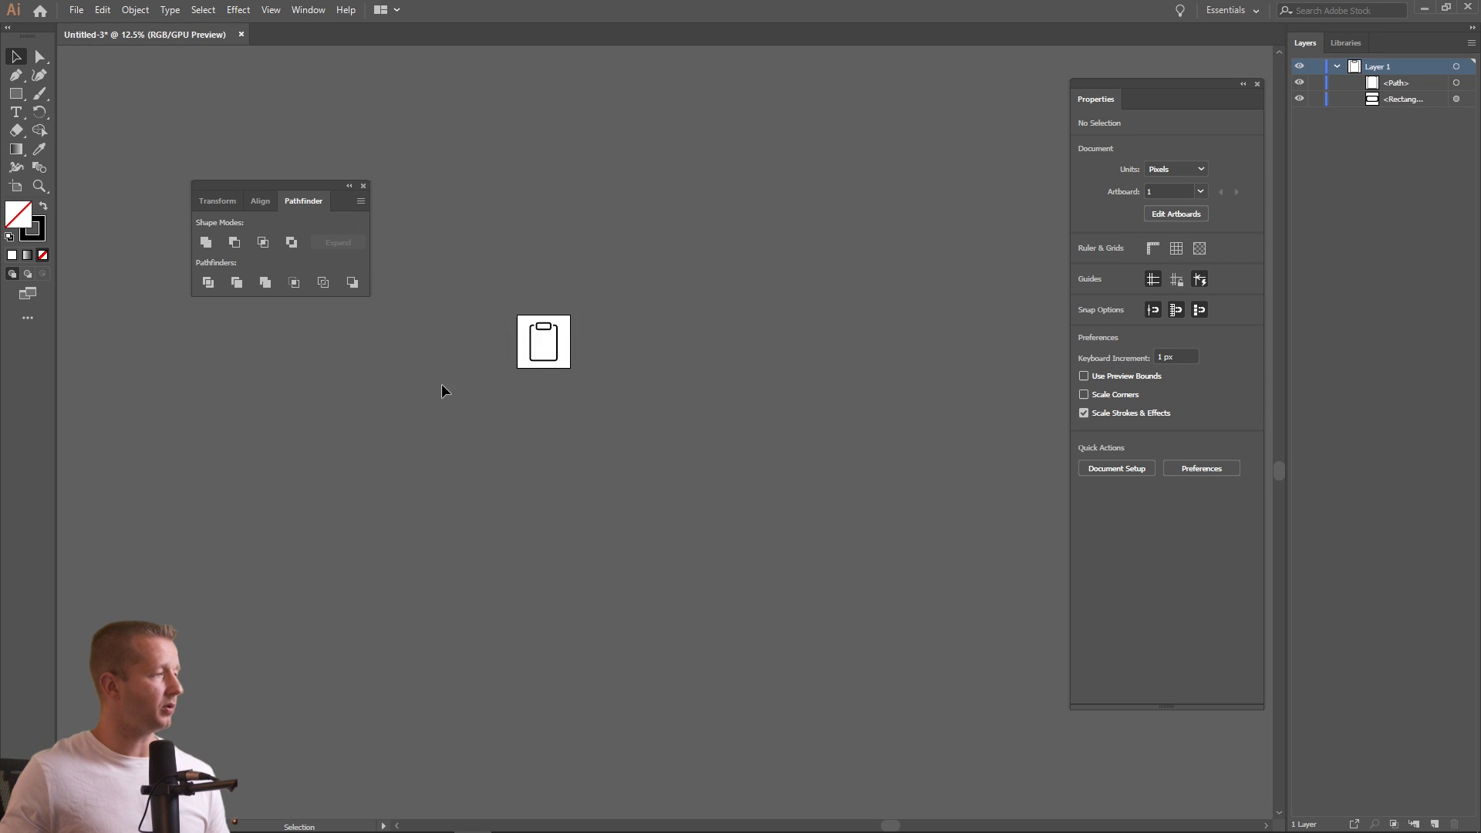
scroll(476, 375, "down", 1)
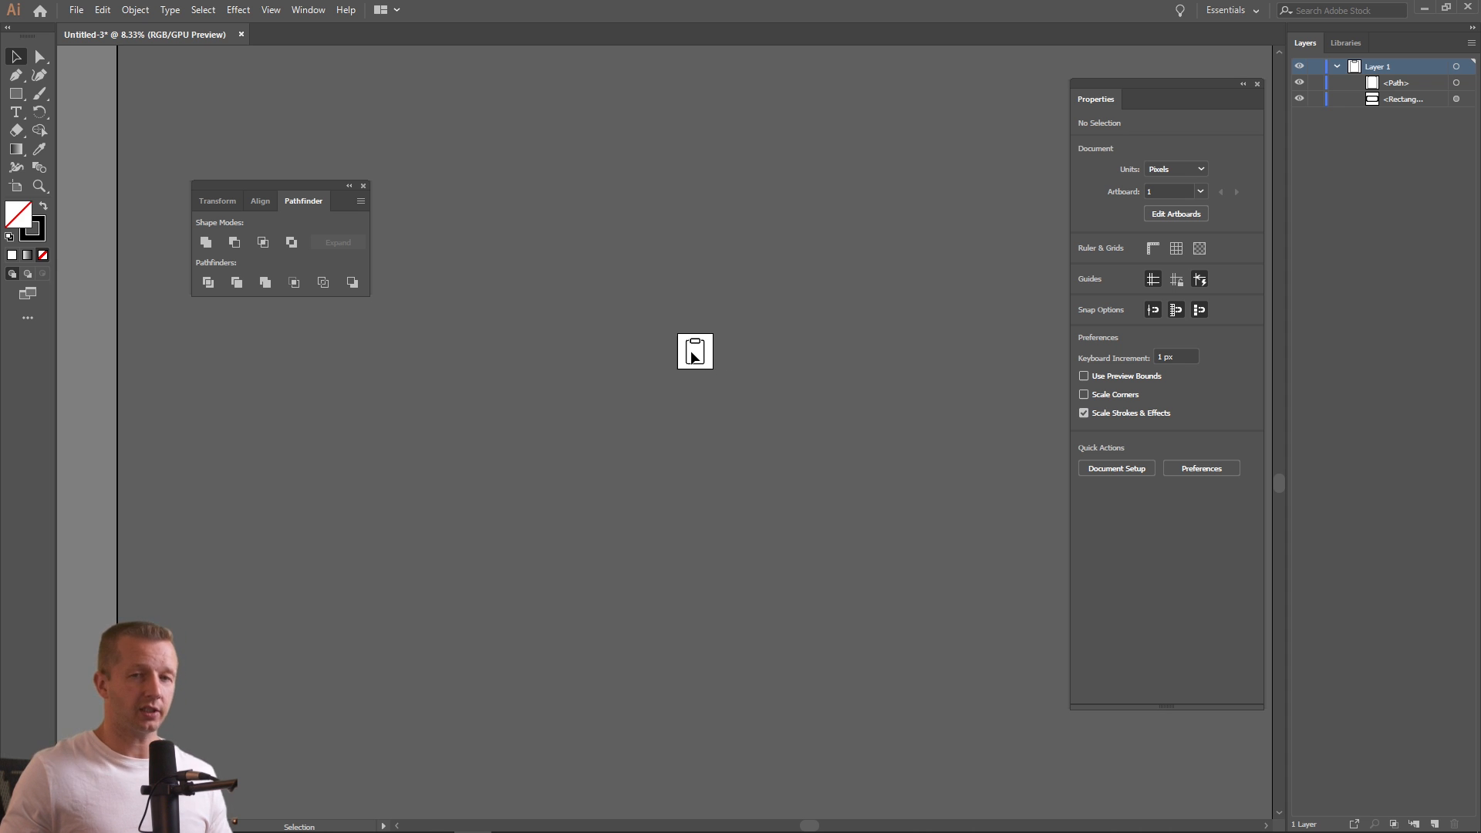
scroll(694, 352, "up", 6)
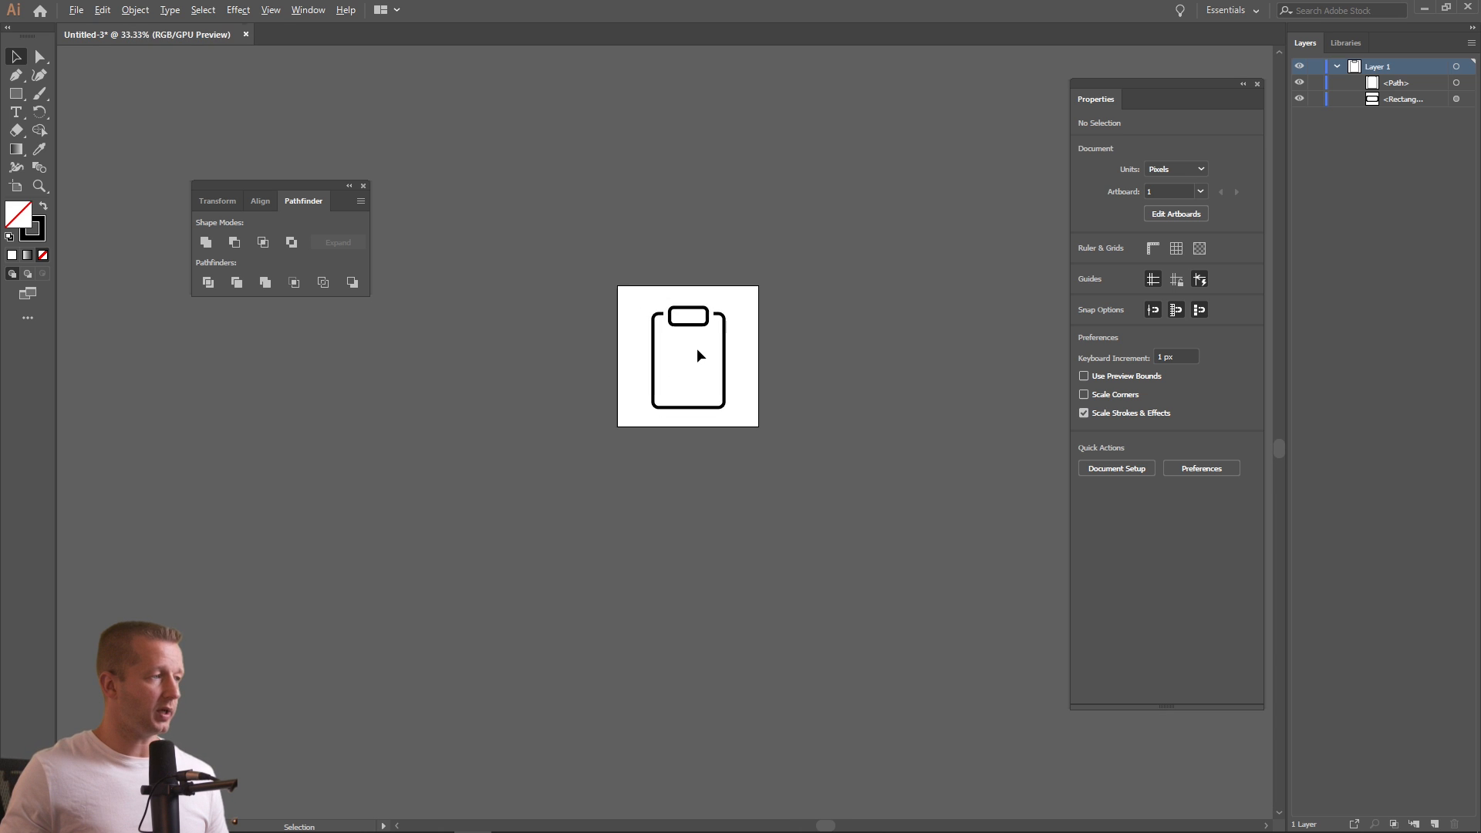
scroll(697, 356, "up", 1)
Show the grid over the artboard again for drawing inside the clipboard outline
left_click(271, 9)
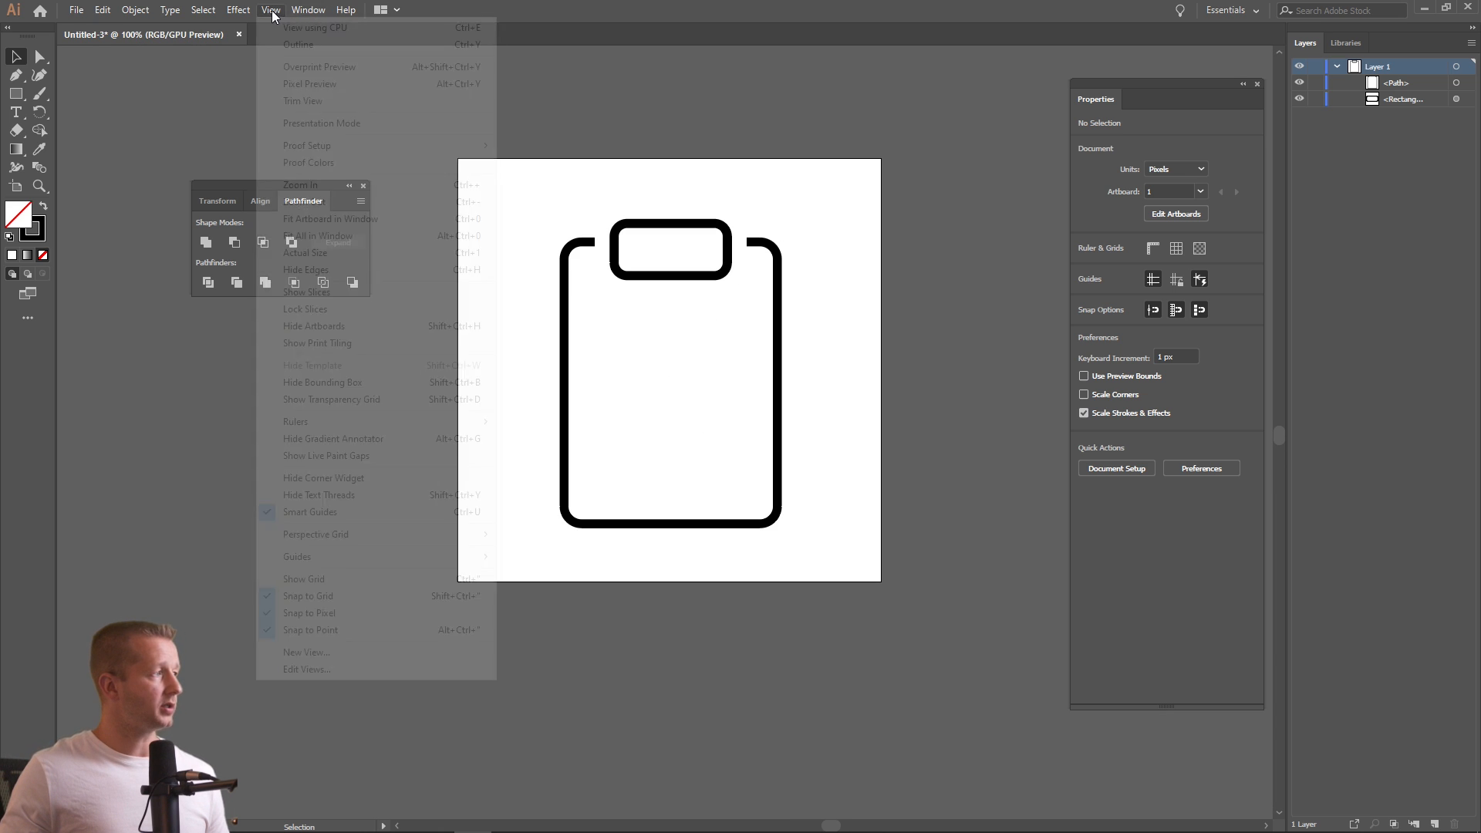
left_click(341, 579)
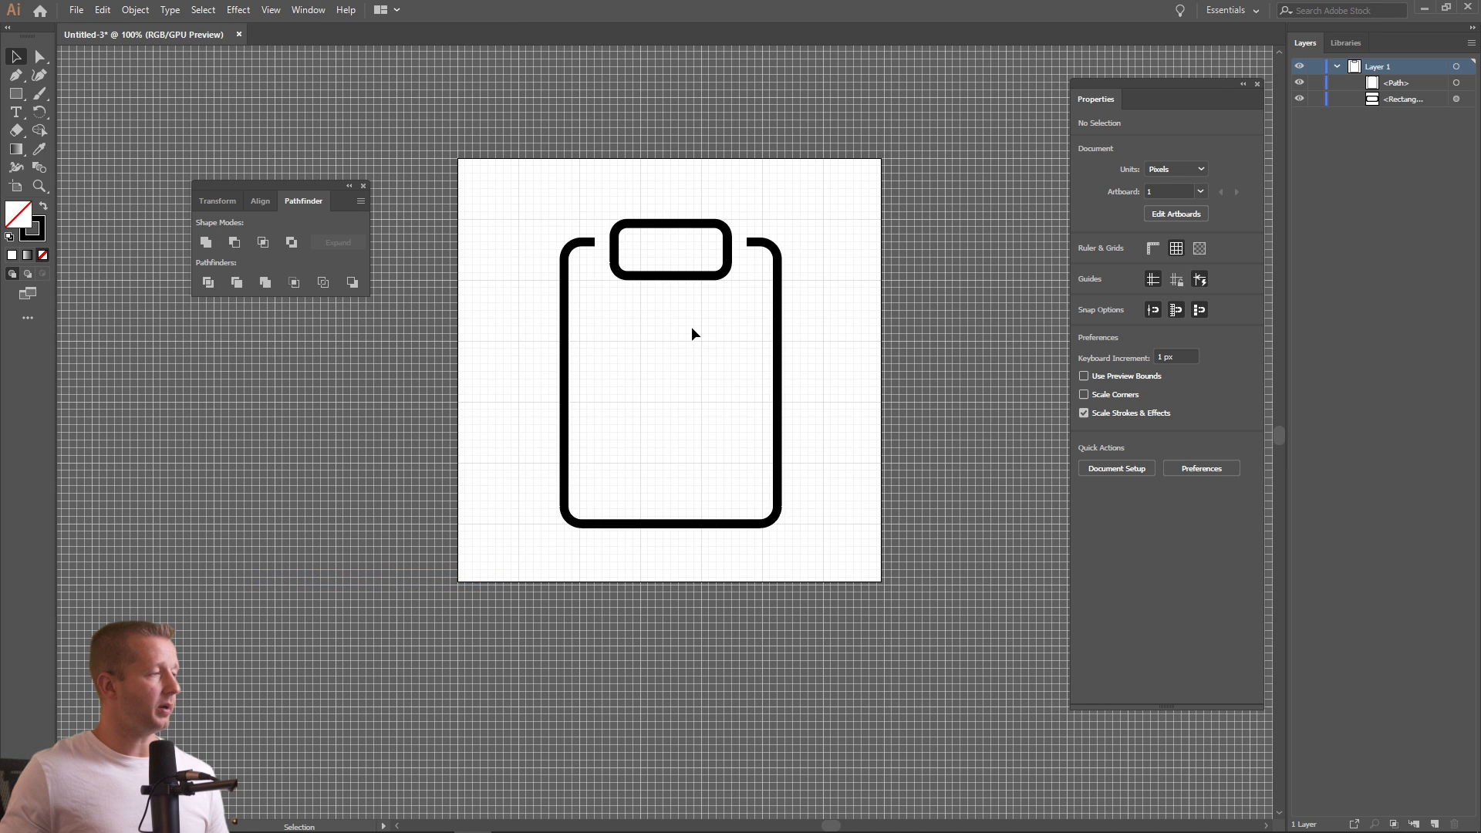
scroll(706, 326, "up", 1)
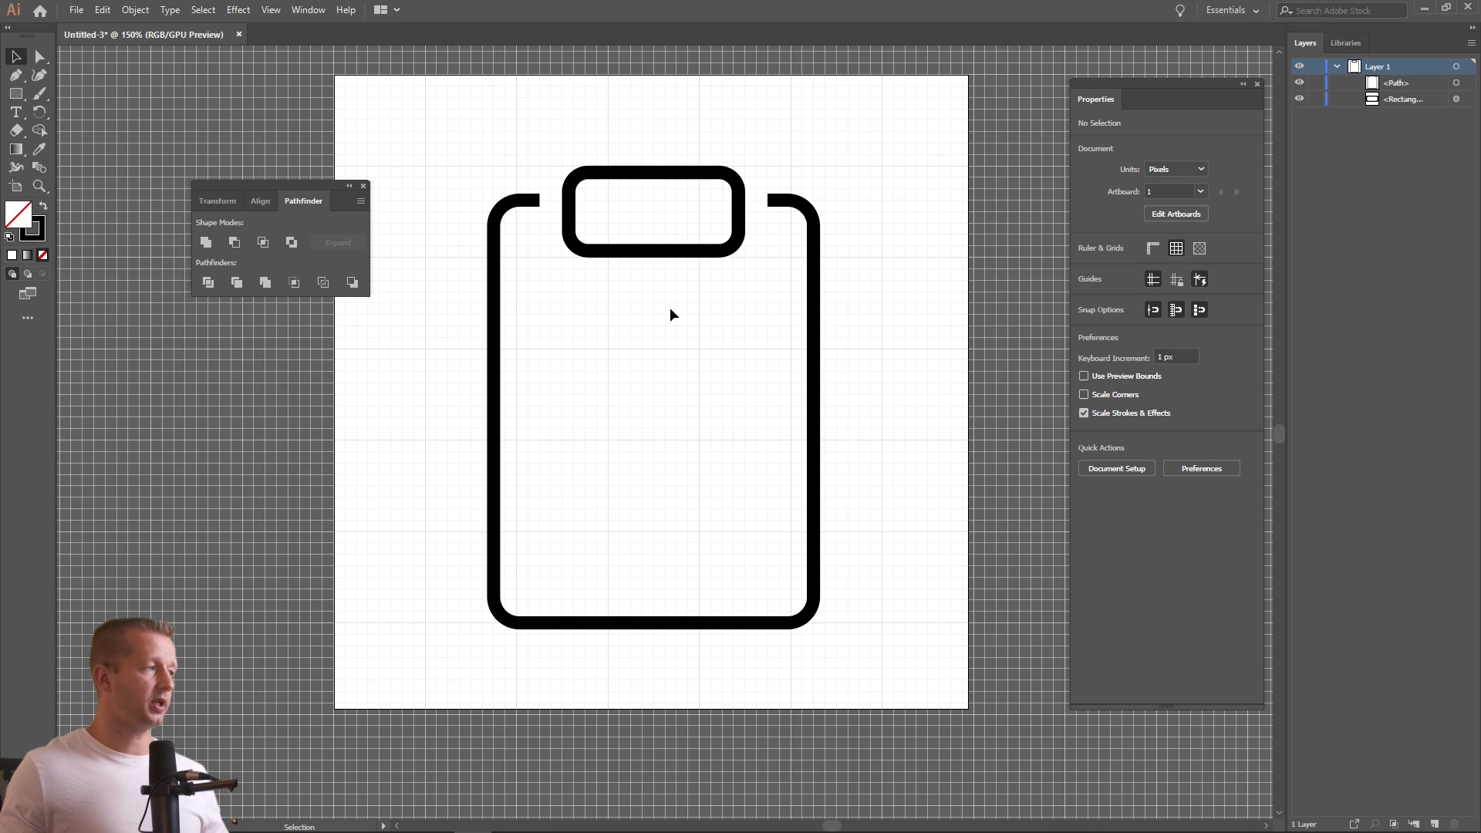
Draw a 198 × 252 px paper rectangle centred inside the board, and extend its lower edge to make it 279 px high
left_click(22, 95)
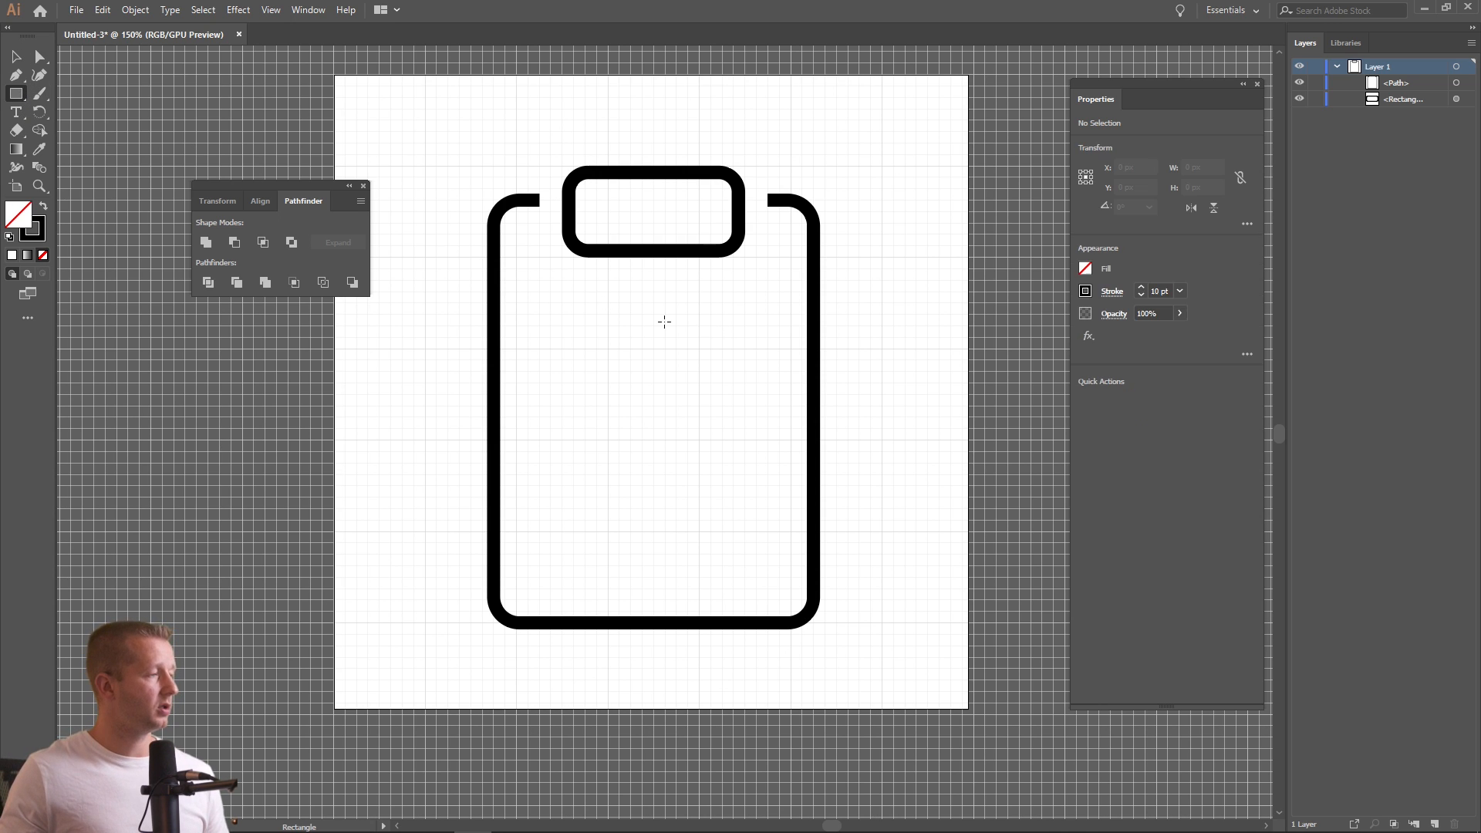
left_click_drag(528, 238, 759, 465)
key("ctrl+z")
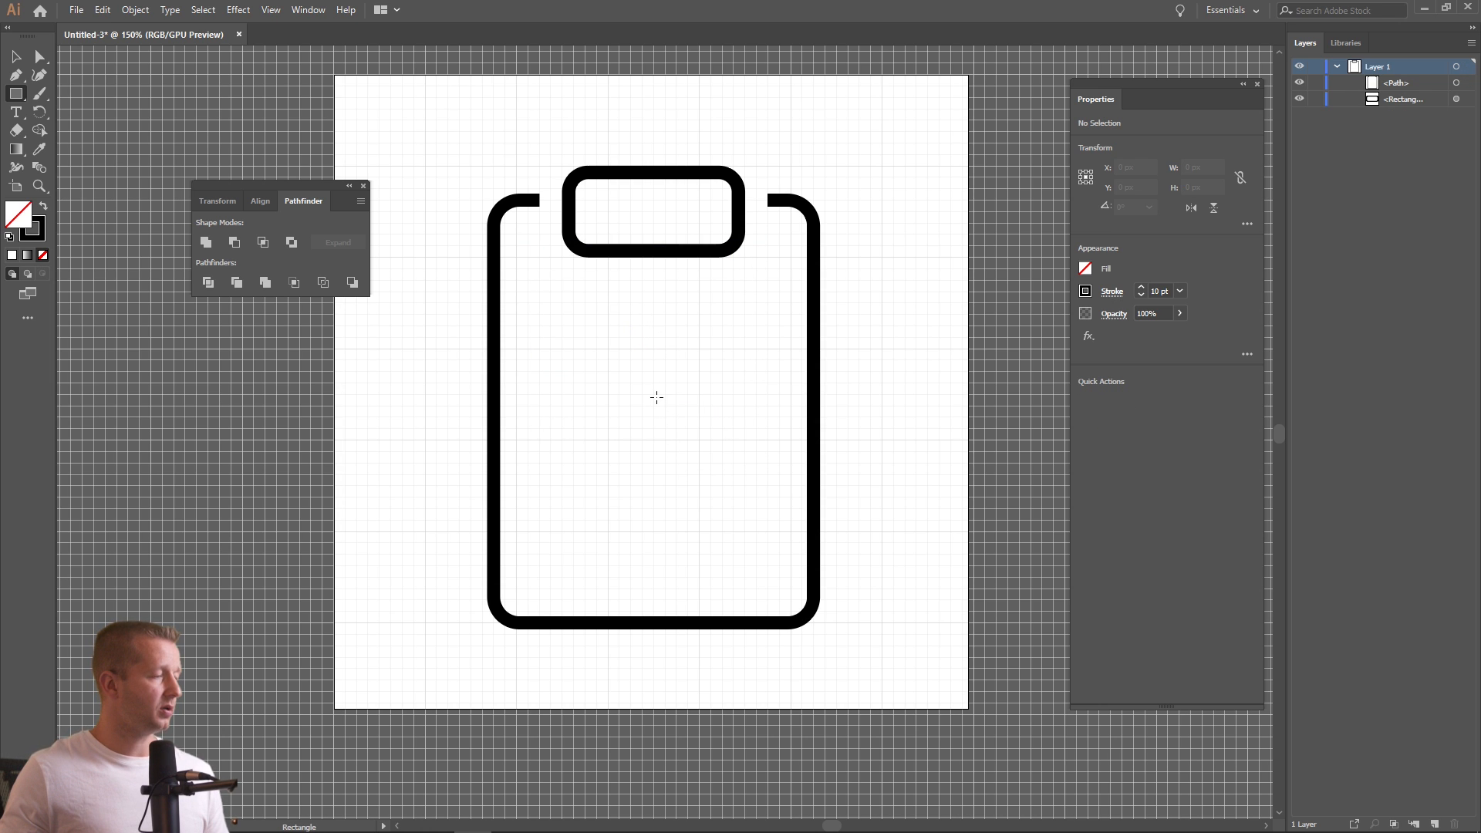
left_click_drag(657, 398, 780, 556)
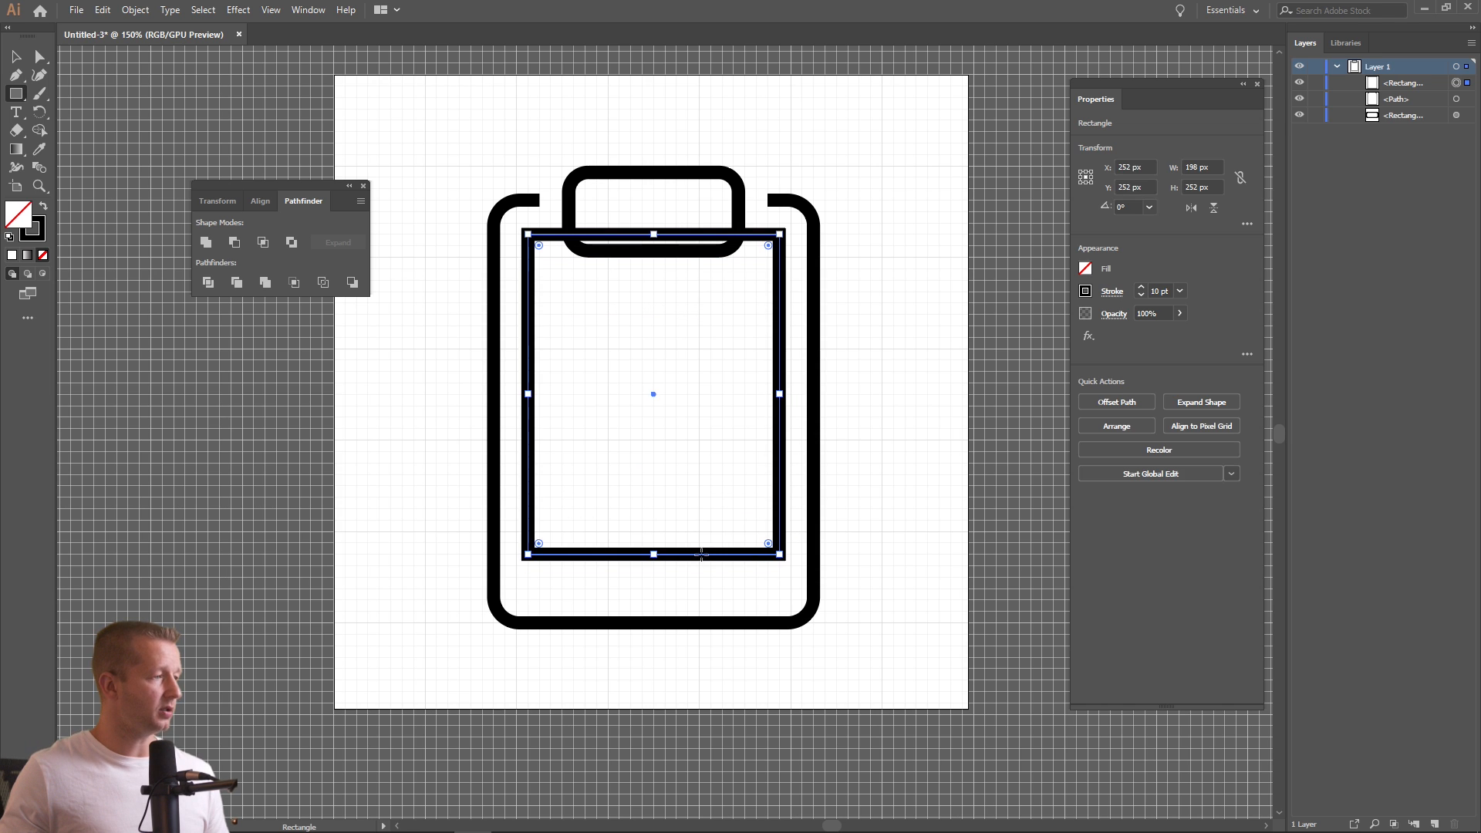
left_click_drag(654, 554, 655, 589)
key("v")
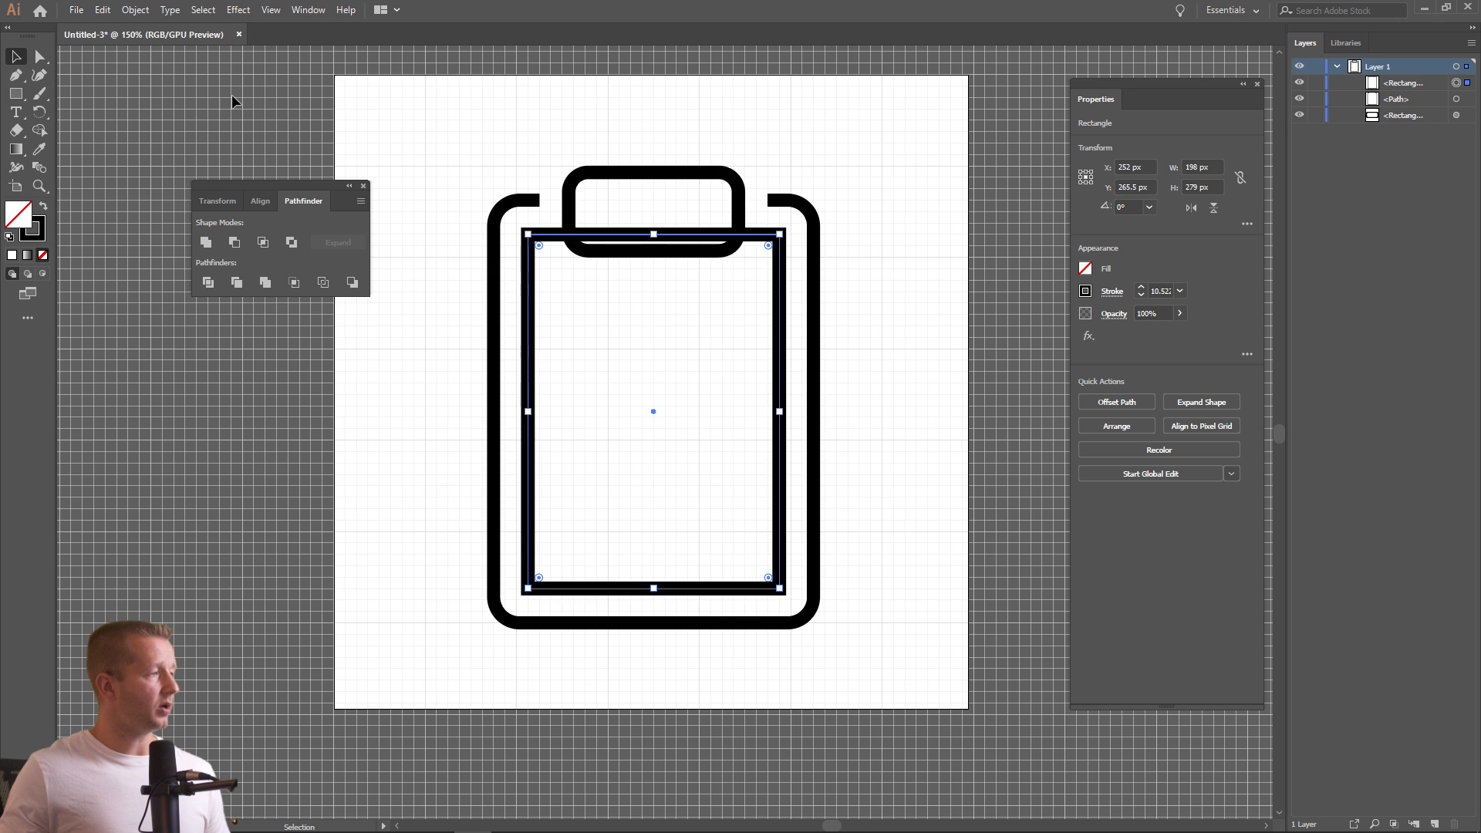
left_click(255, 99)
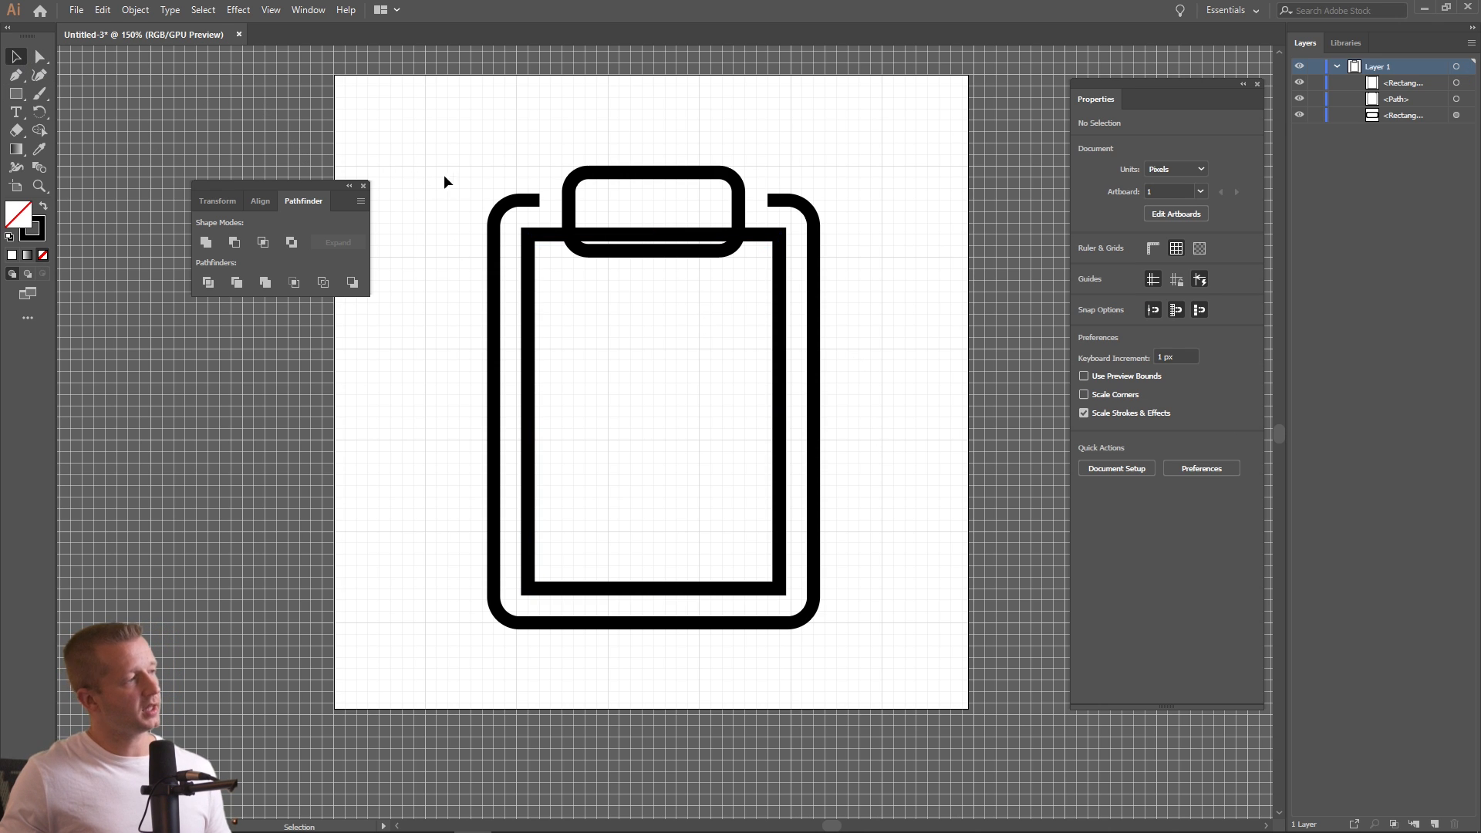
Duplicate the clip rectangle in place, widen the copy to 180 px about its centre, and extend it downward to 99 px high
left_click(768, 237)
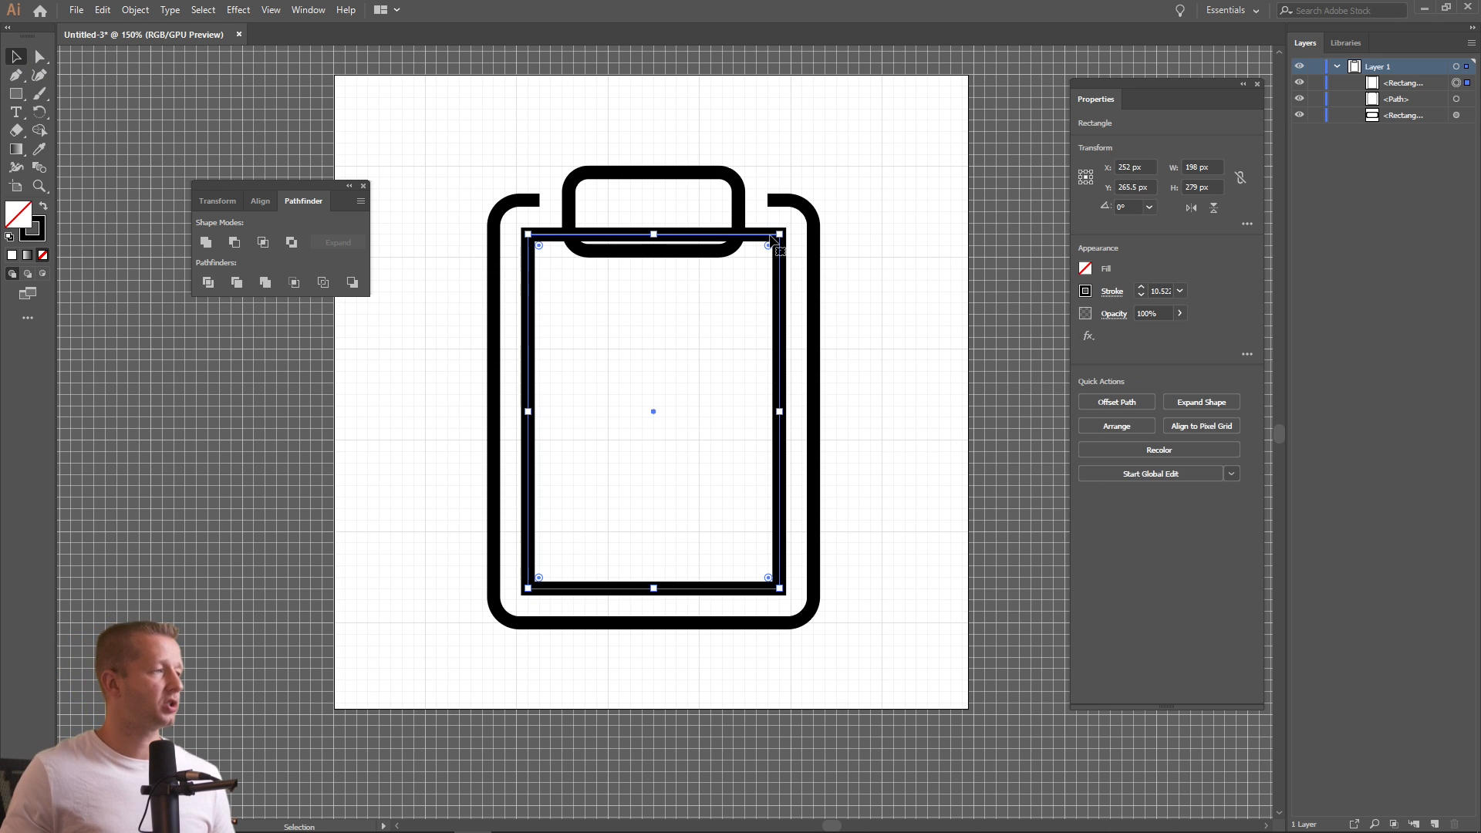
left_click(737, 216)
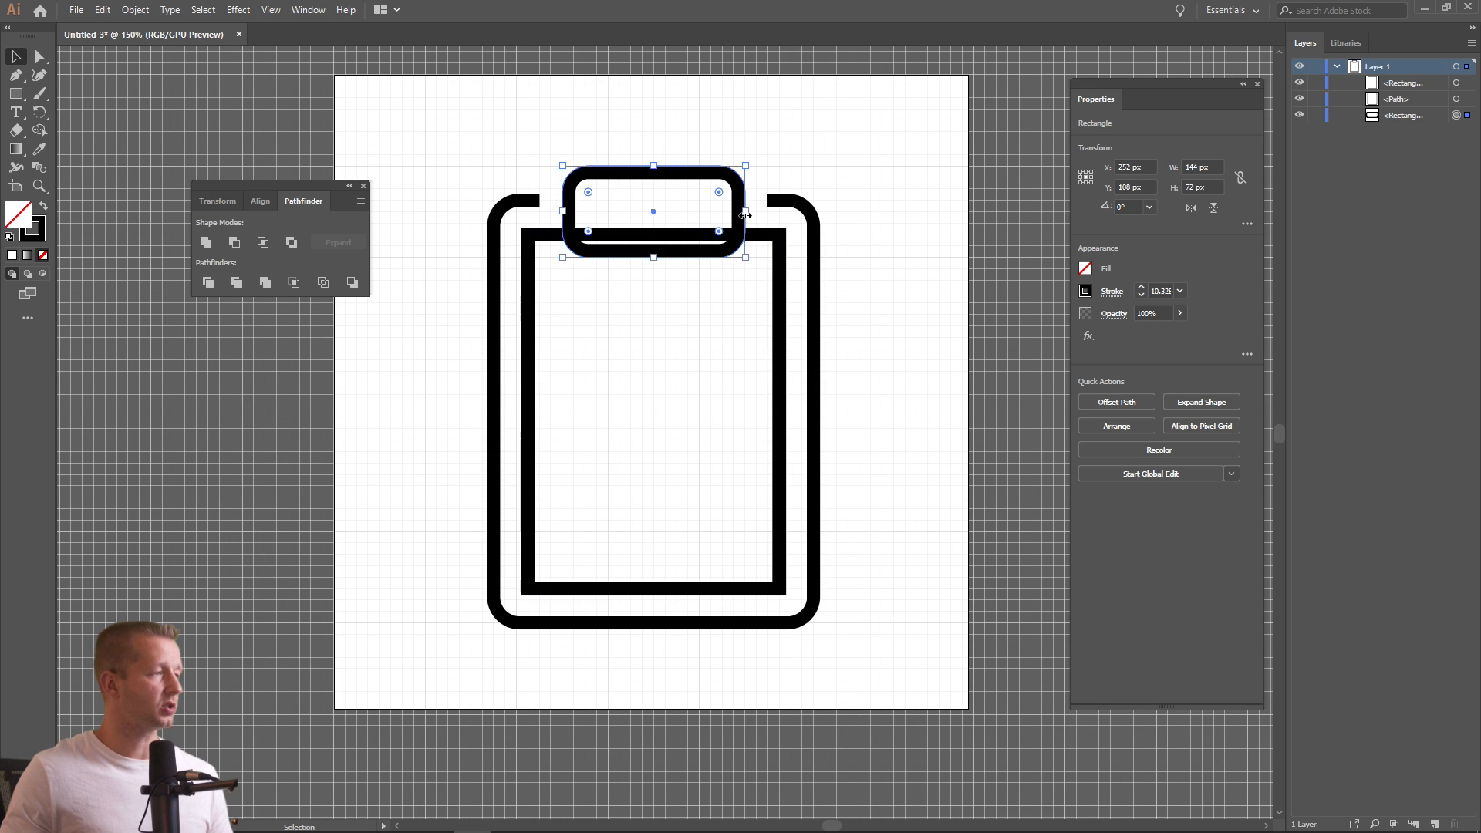
key("ctrl+c")
key("ctrl+f")
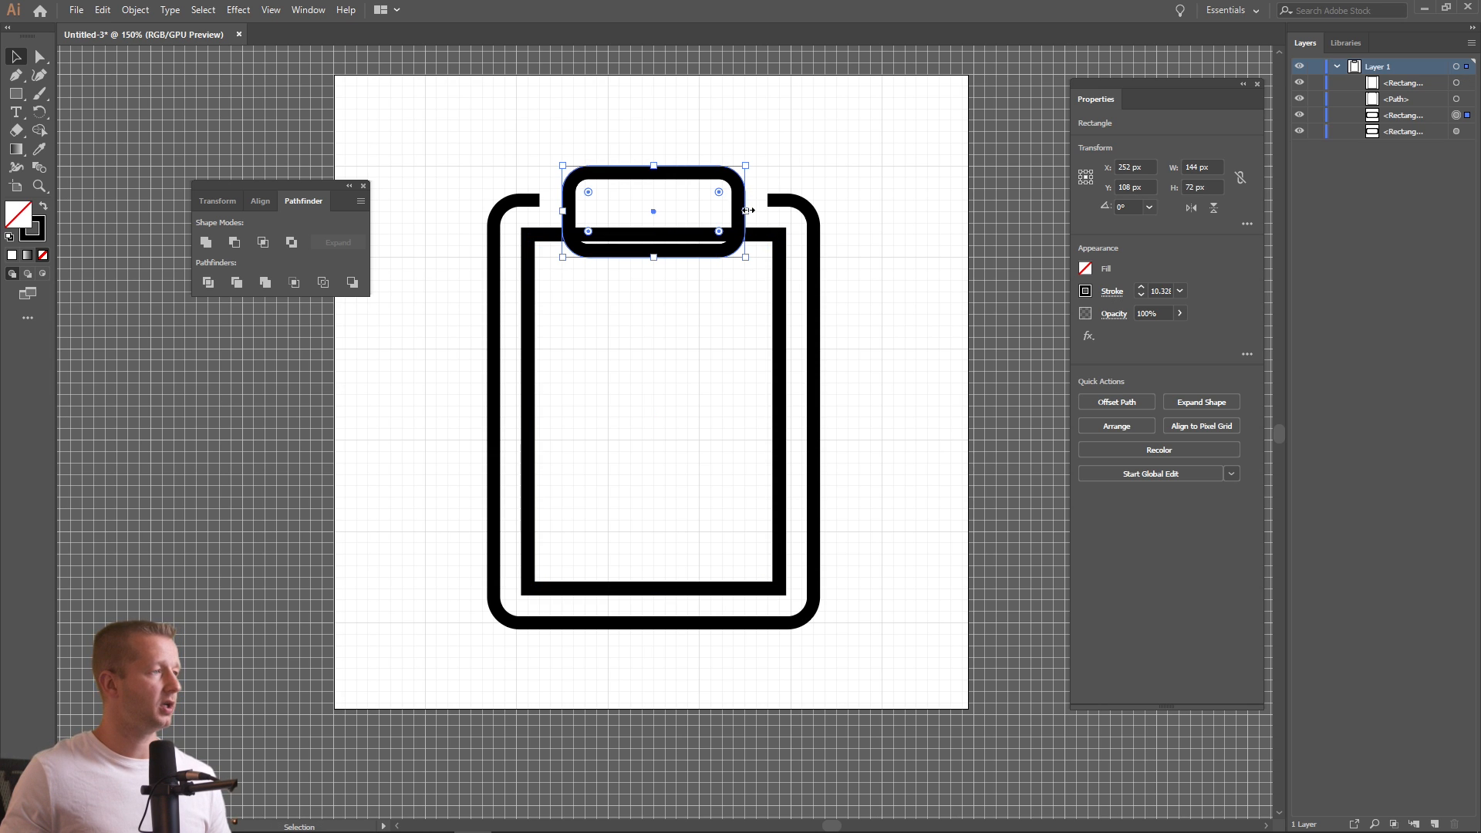
left_click_drag(747, 211, 772, 210)
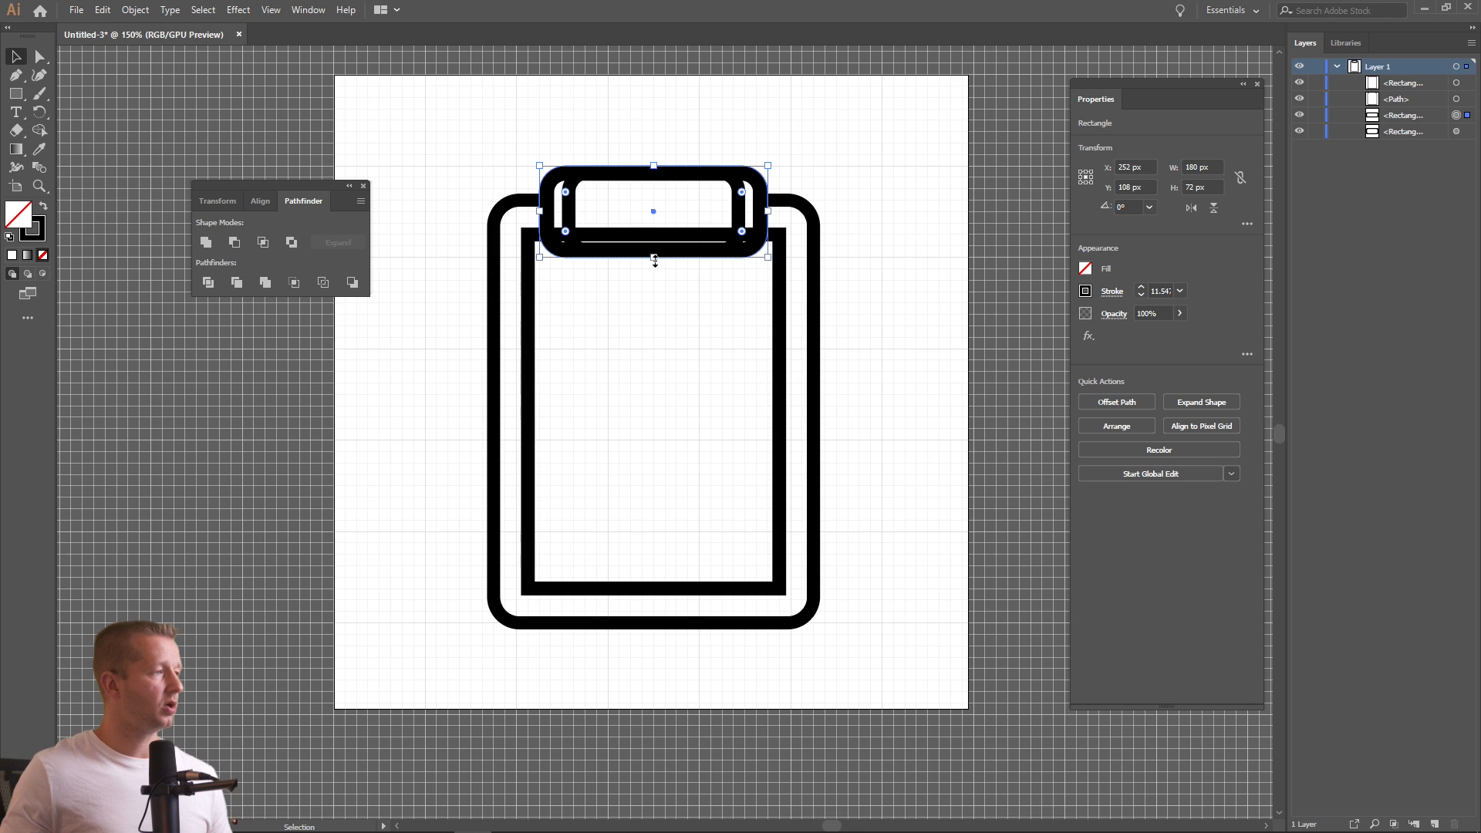
left_click_drag(654, 259, 655, 291)
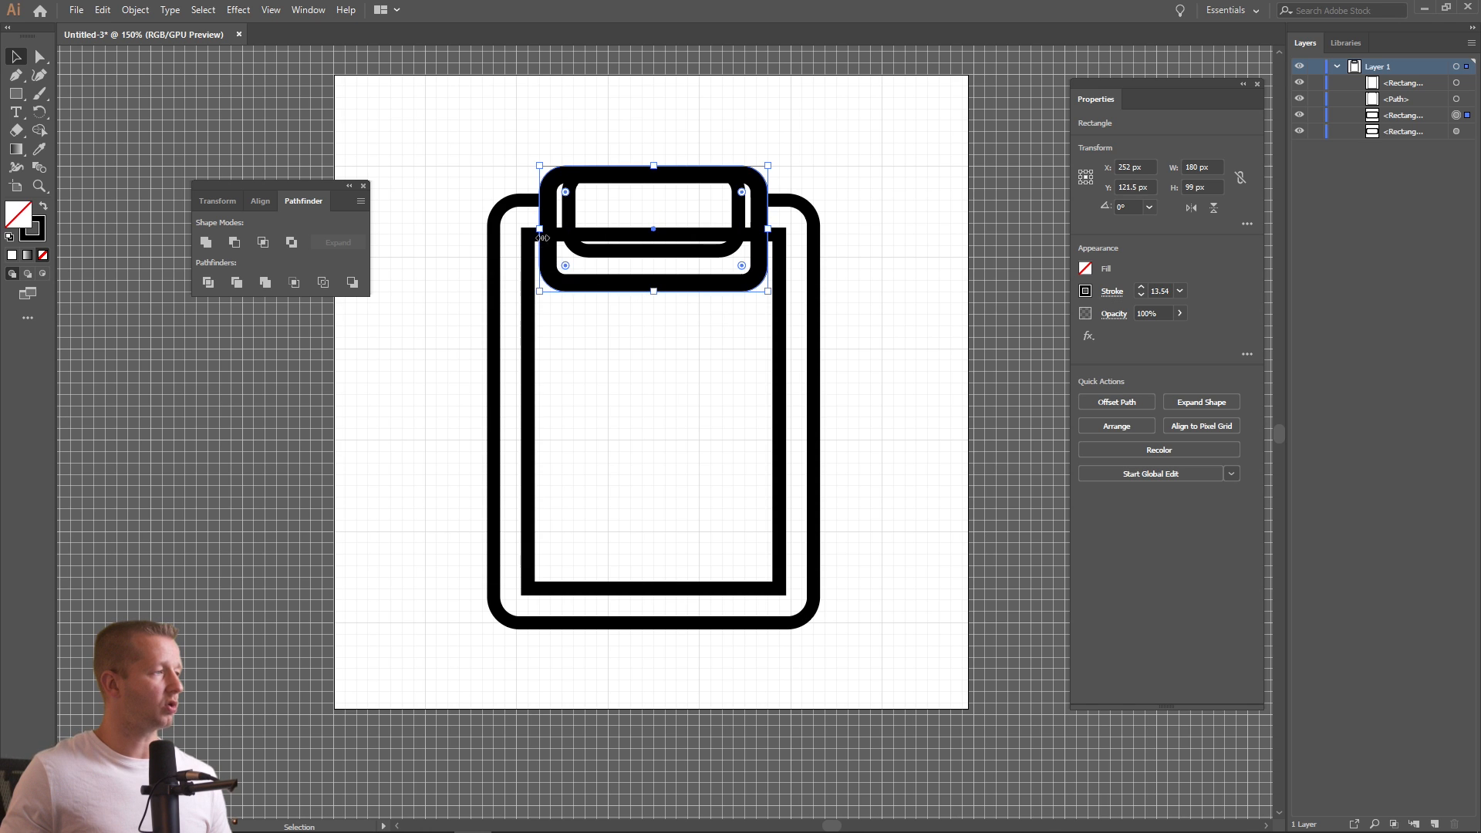
Try to subtract the enlarged clip copy from the inner paper rectangle with Pathfinder Minus Front
left_click(527, 333, "shift")
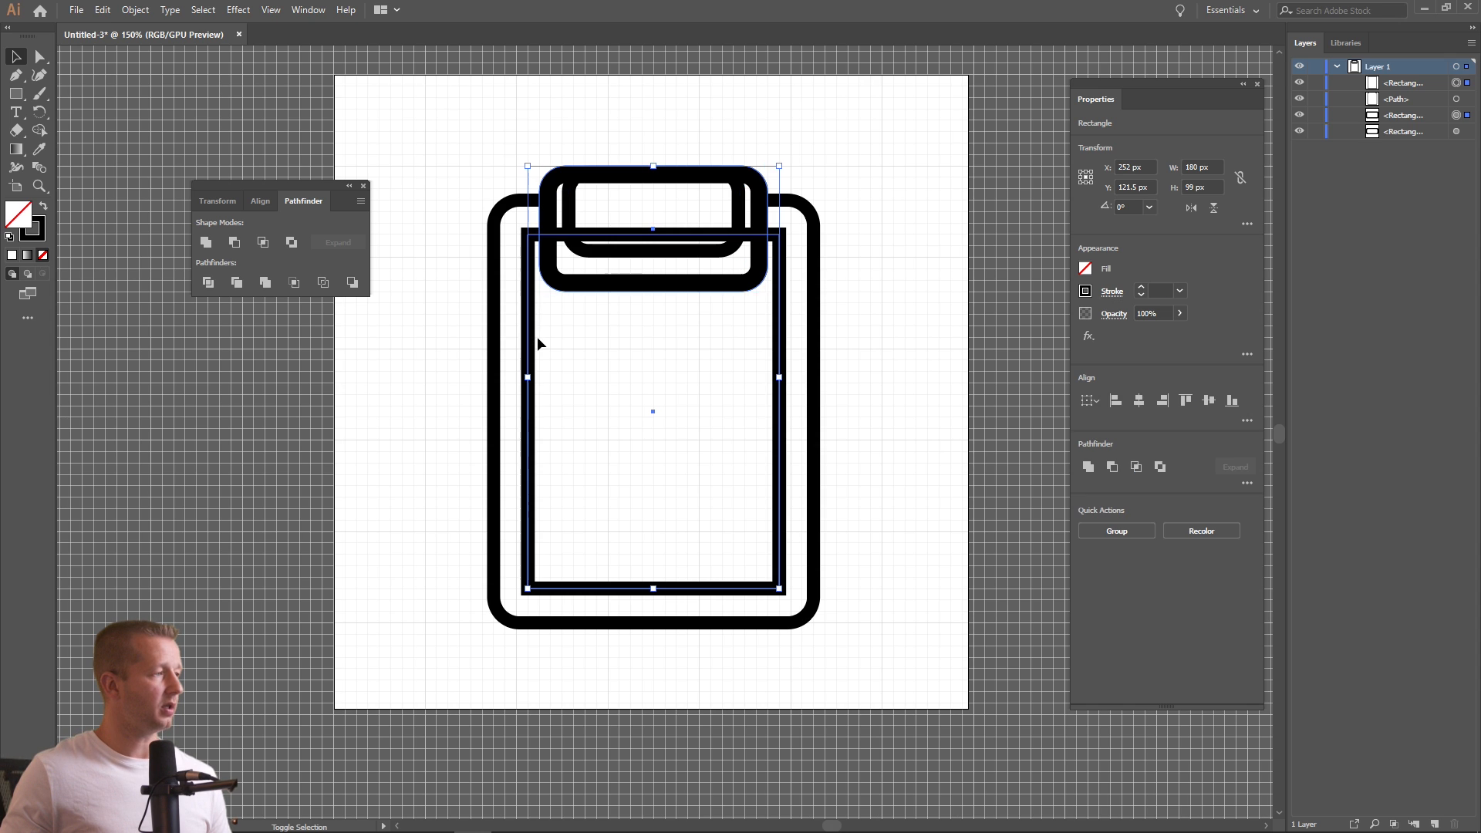
left_click(233, 245)
key("ctrl+z")
key("v")
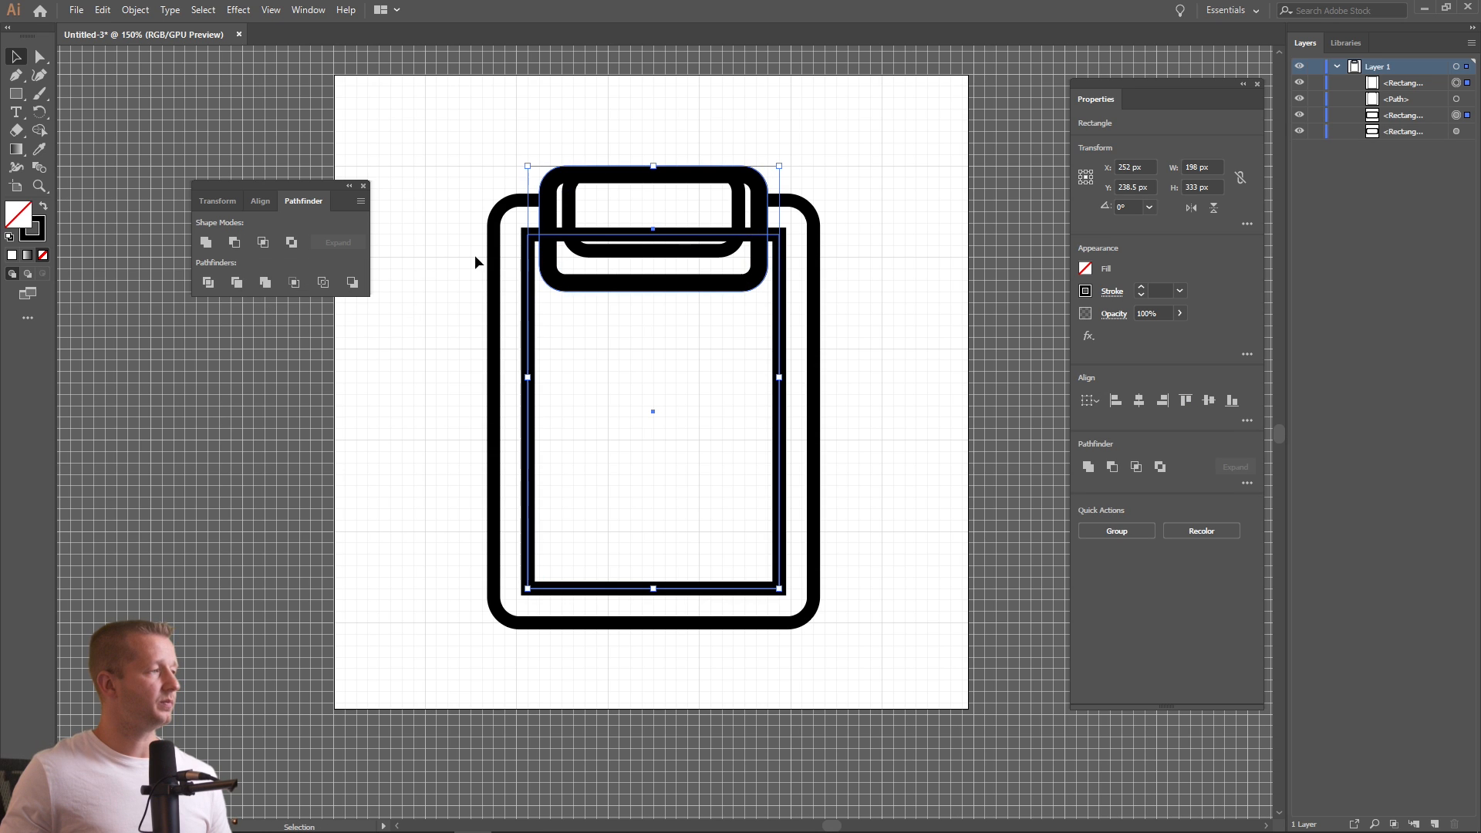
Move the enlarged clip copy to the top of the stacking order and subtract it from the paper rectangle with Minus Front
left_click(1415, 118)
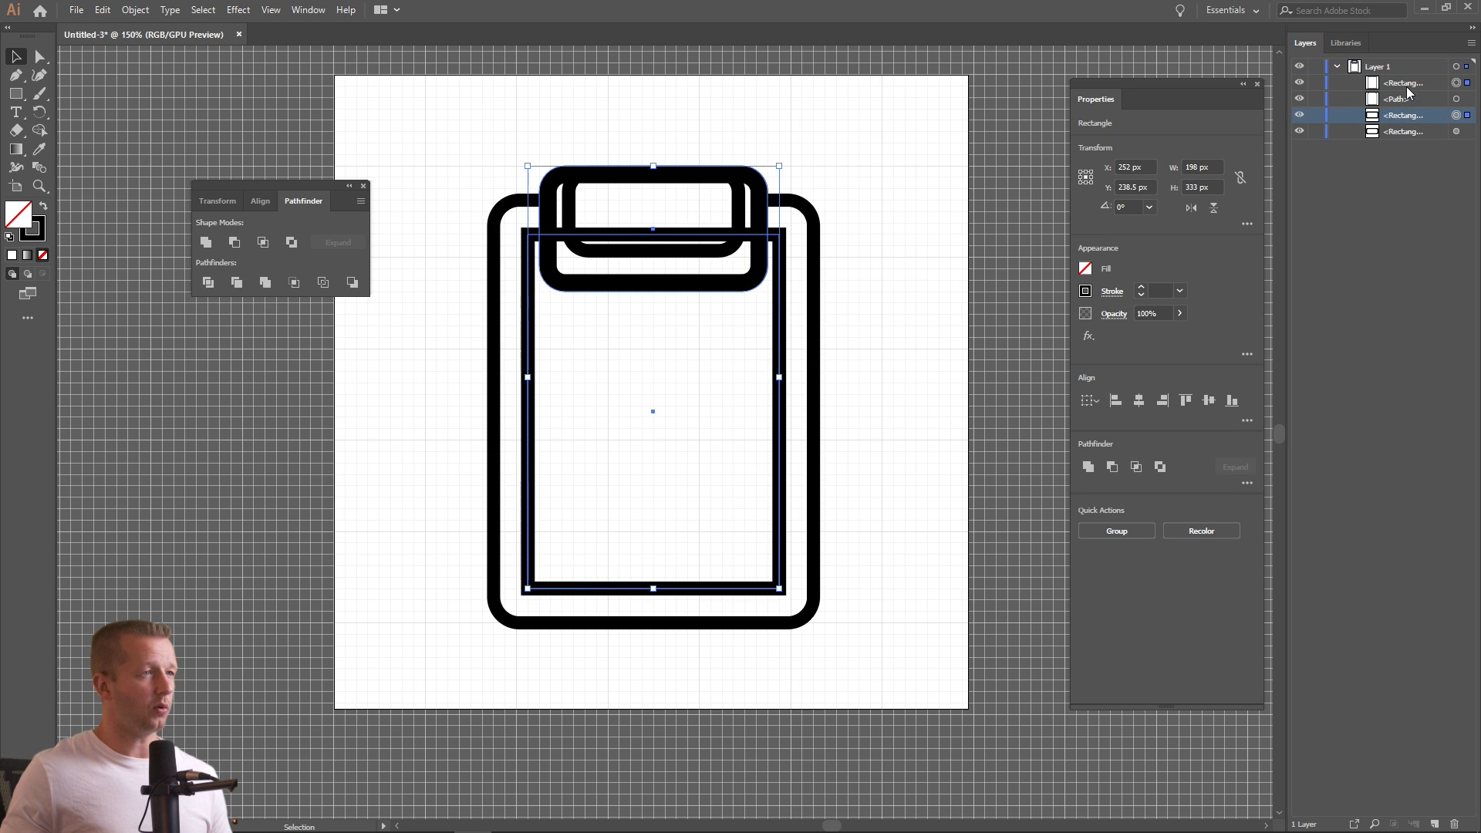
left_click(687, 316)
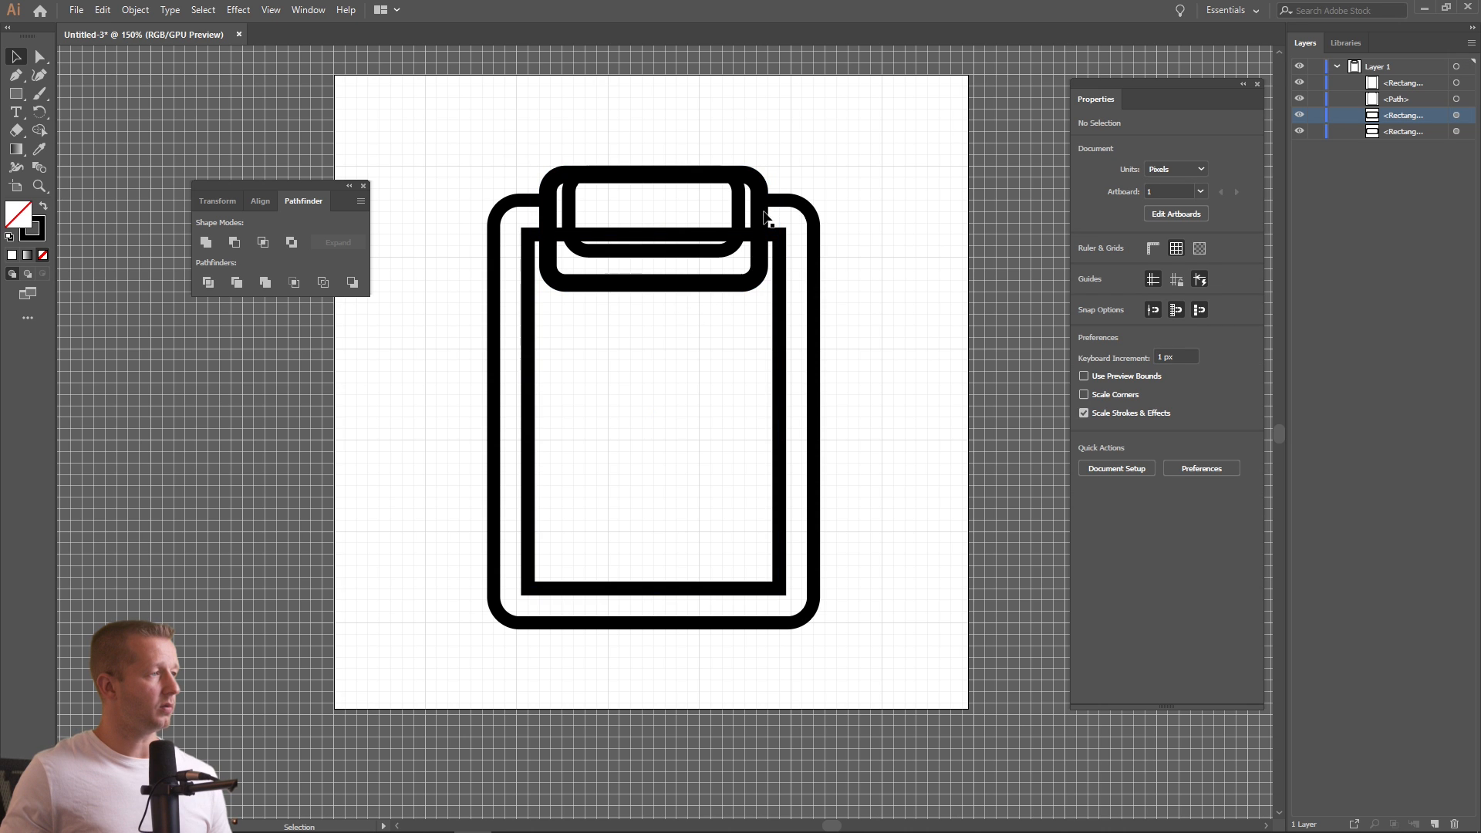
left_click(770, 224)
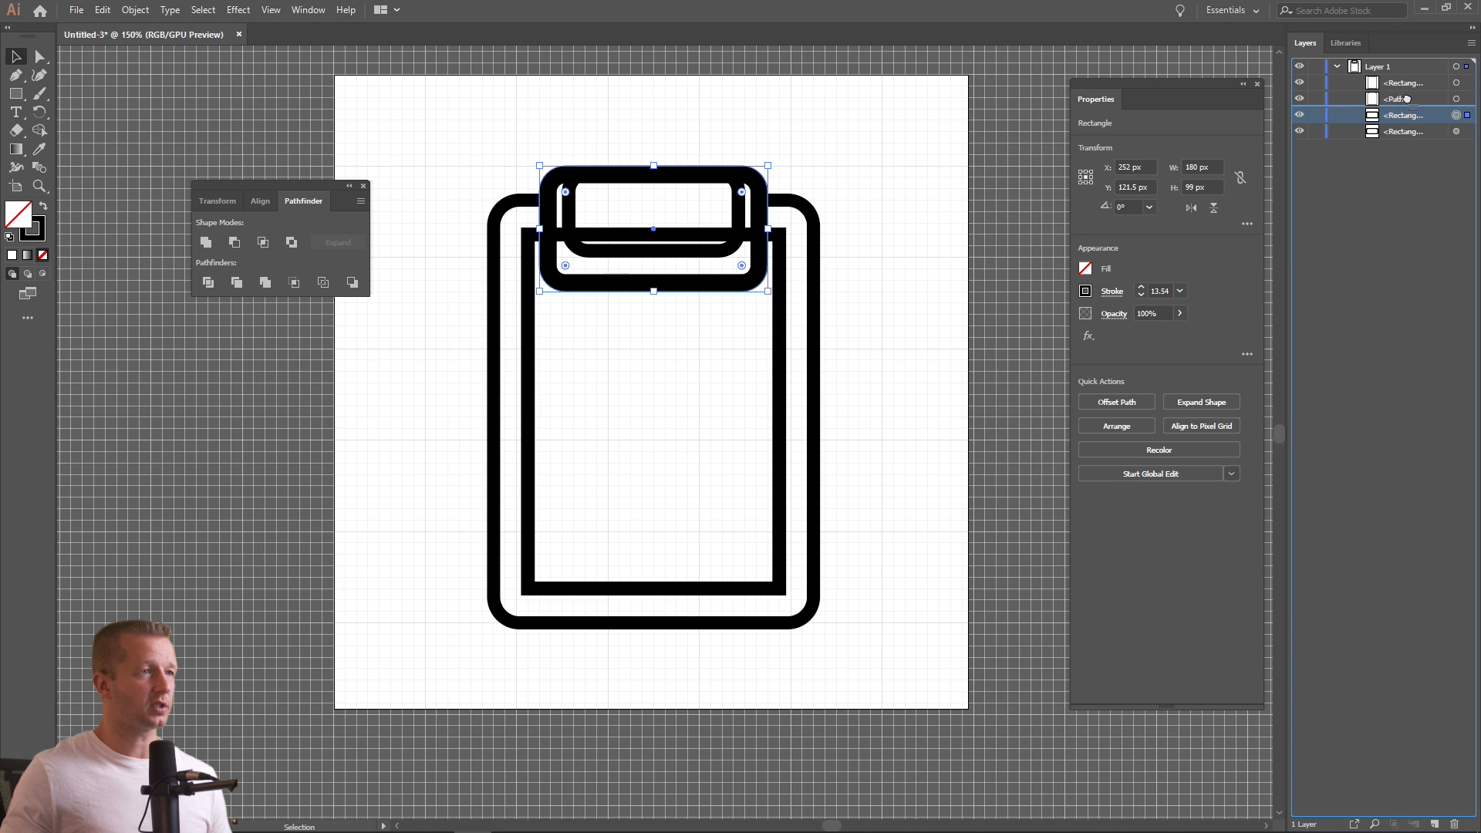
left_click_drag(1410, 83, 1410, 81)
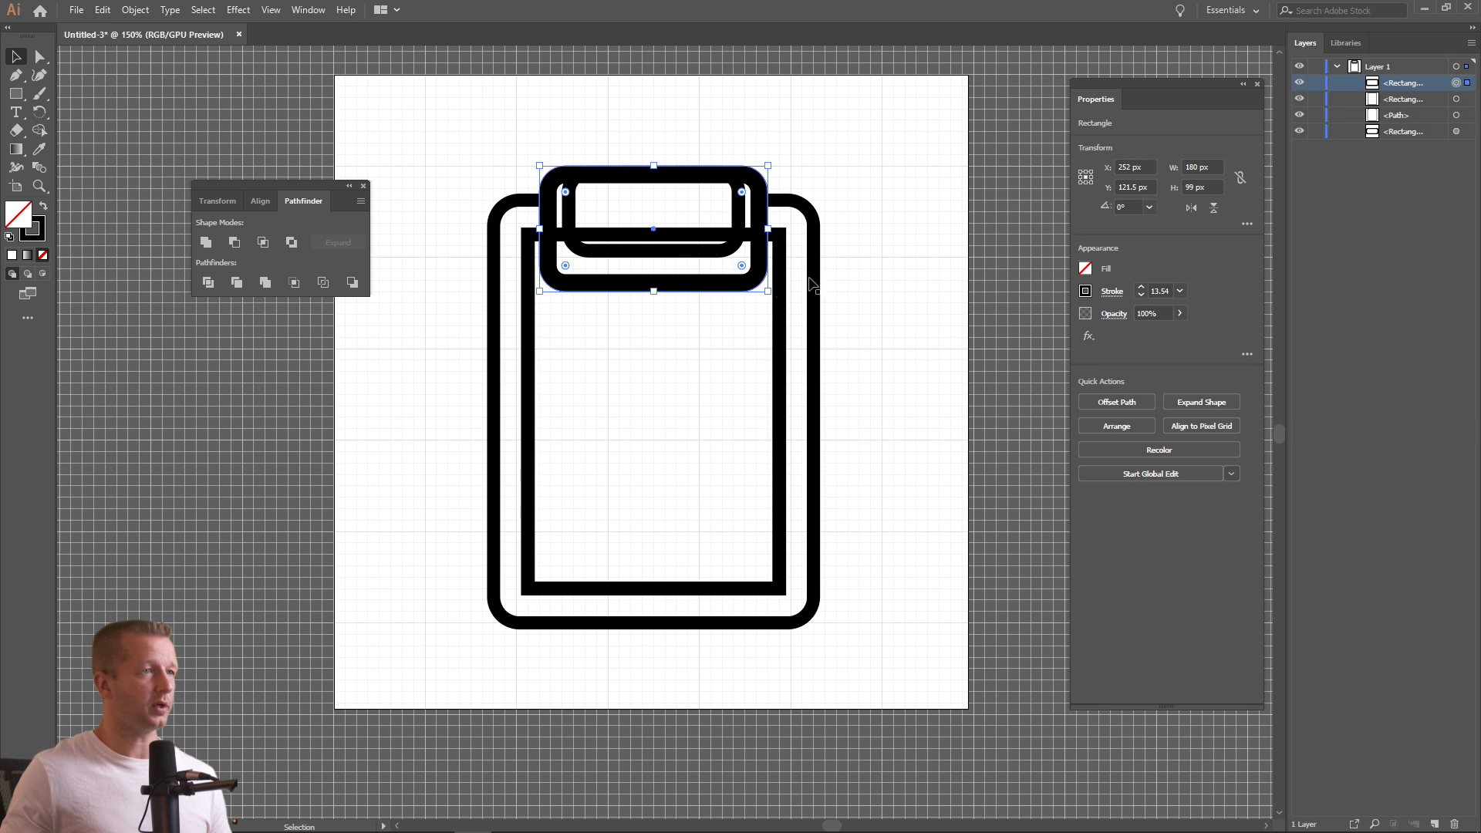
left_click(776, 330, "shift")
left_click(234, 243)
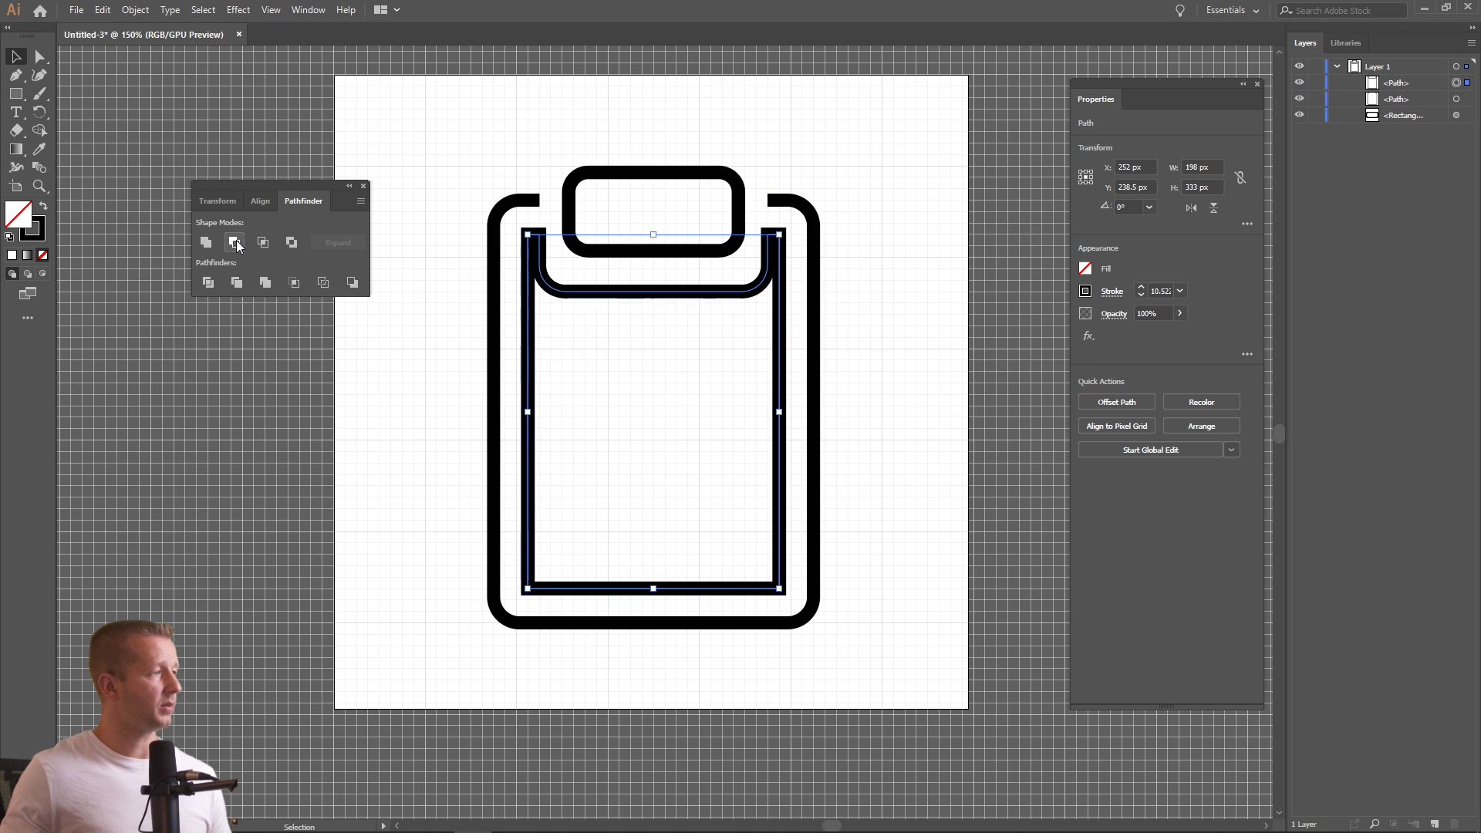
Delete the anchor points of the paper notch's curve with Direct Selection, leaving short open ends on both sides of the clip
left_click(39, 58)
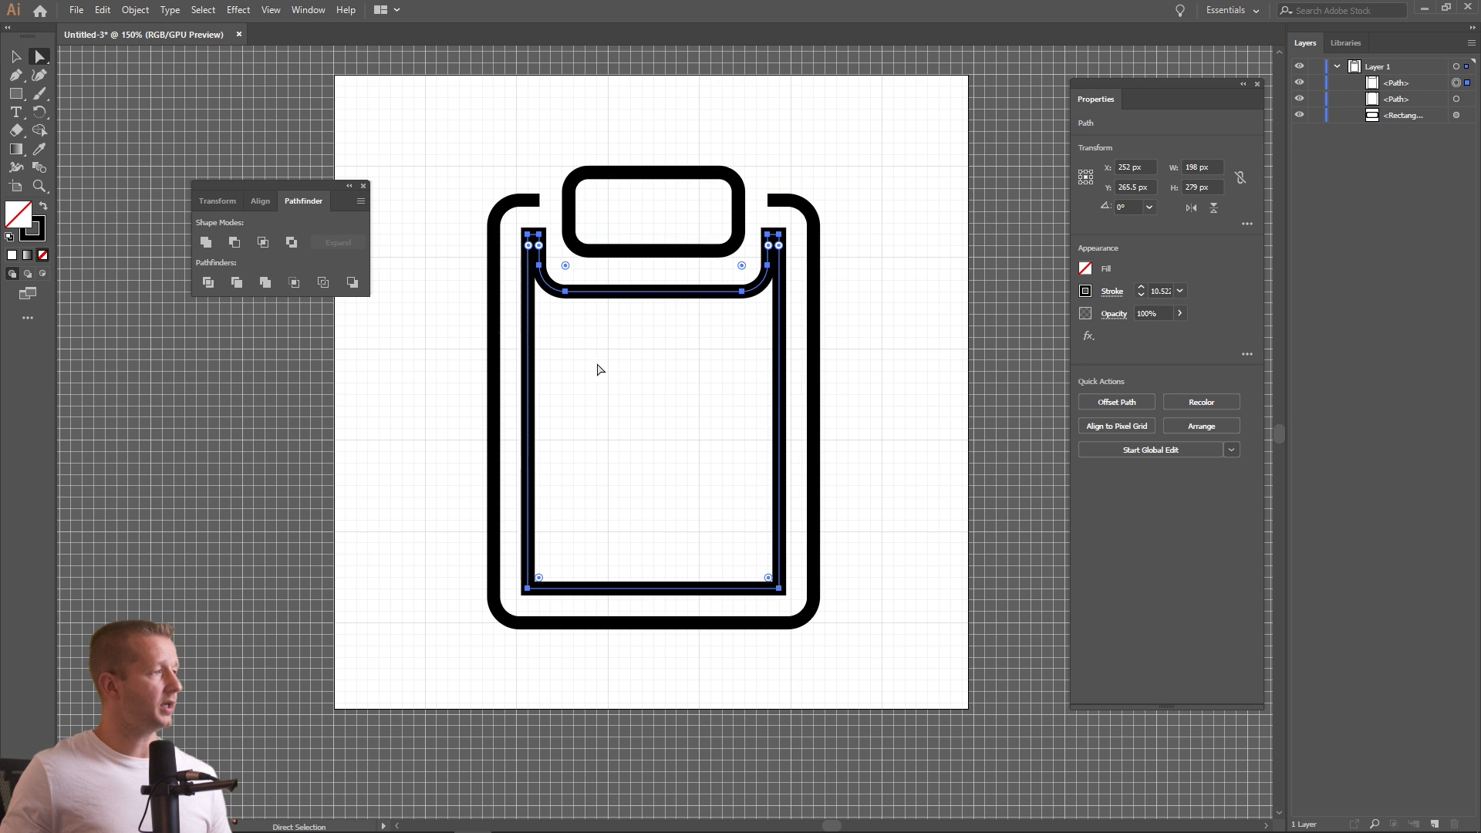
left_click(599, 367)
left_click(741, 294)
key("Delete")
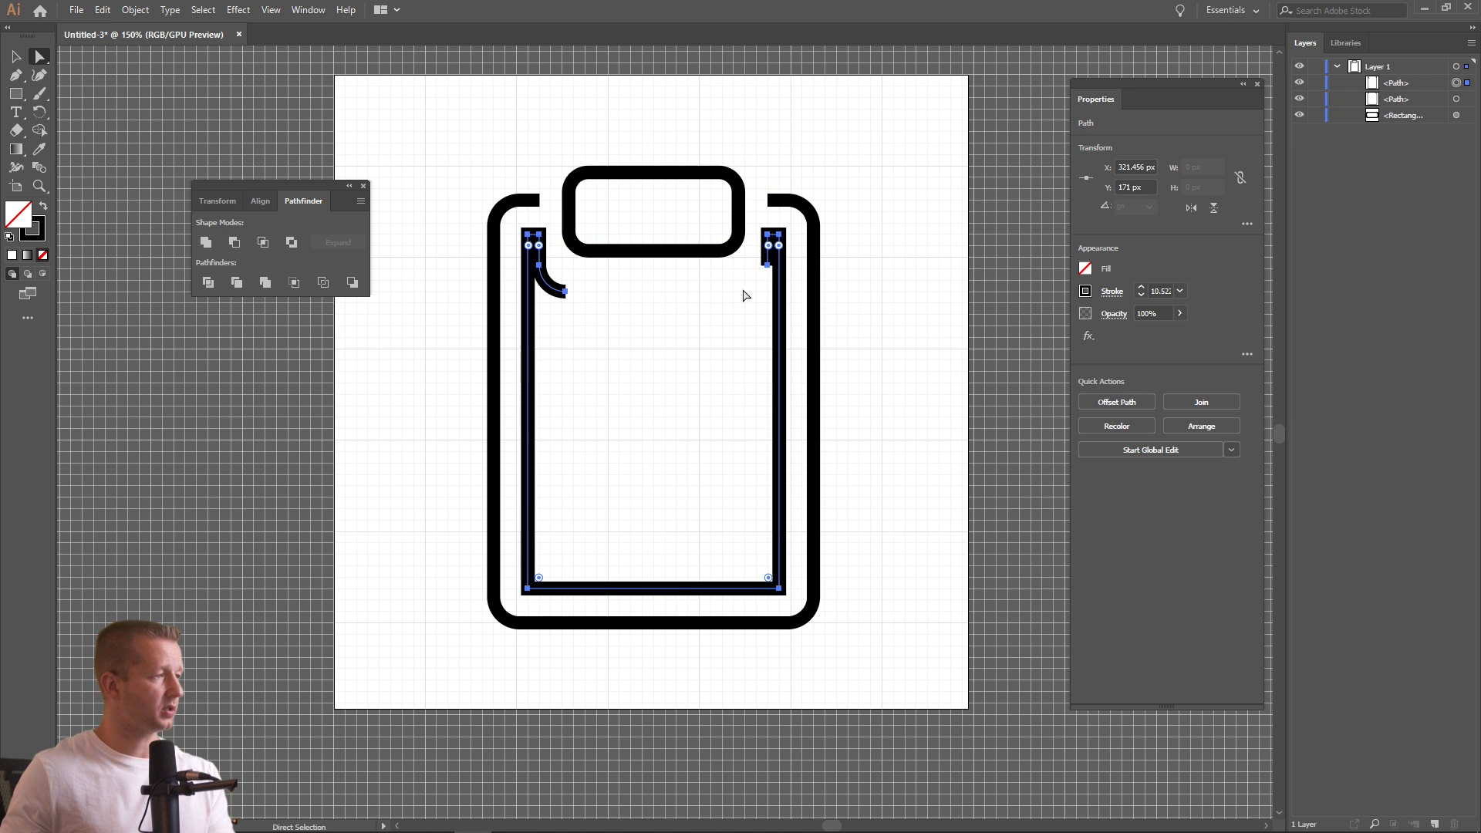
left_click(768, 267)
left_click(564, 293, "shift")
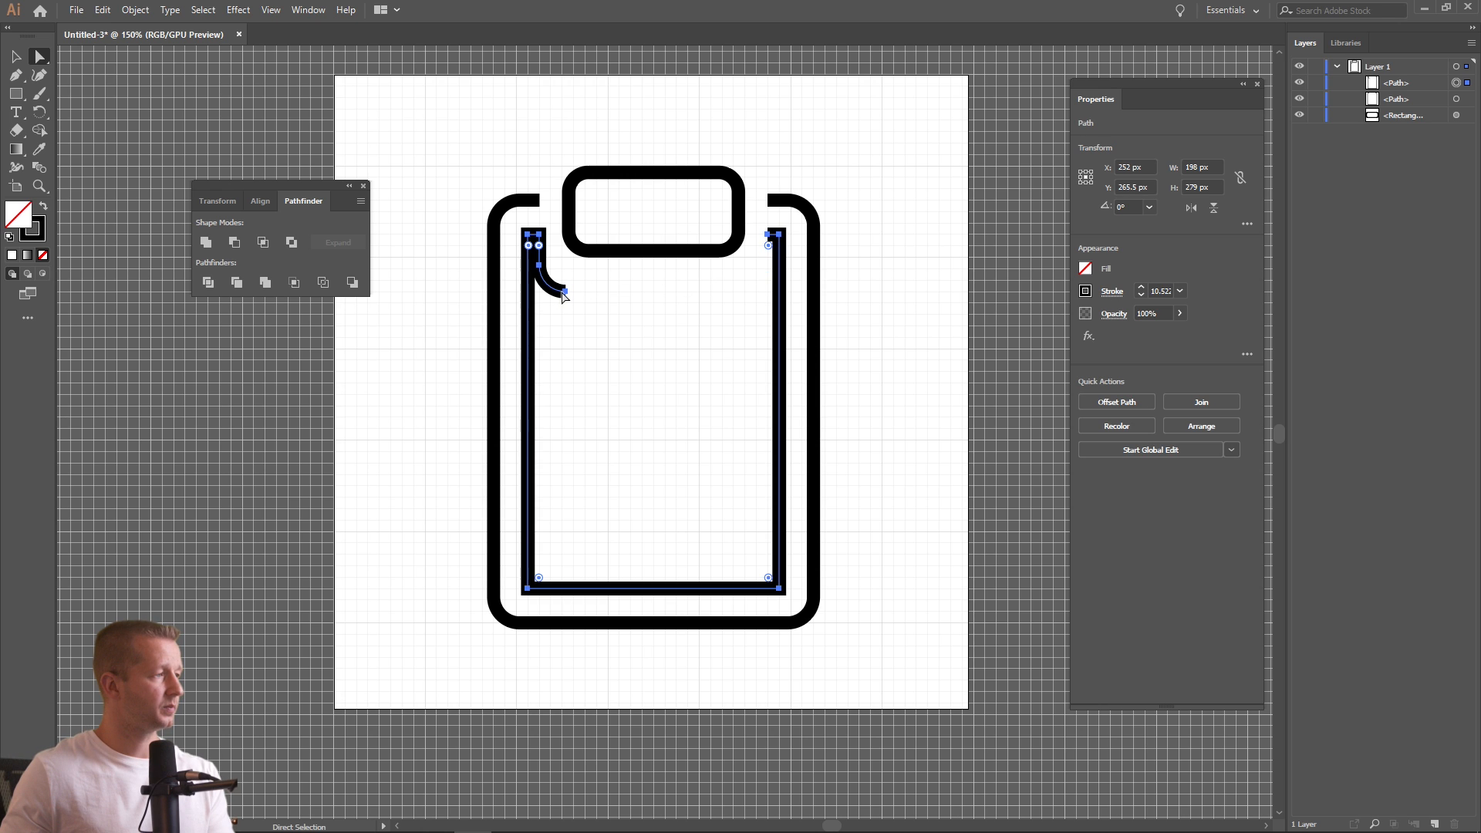
left_click(555, 285)
key("Delete")
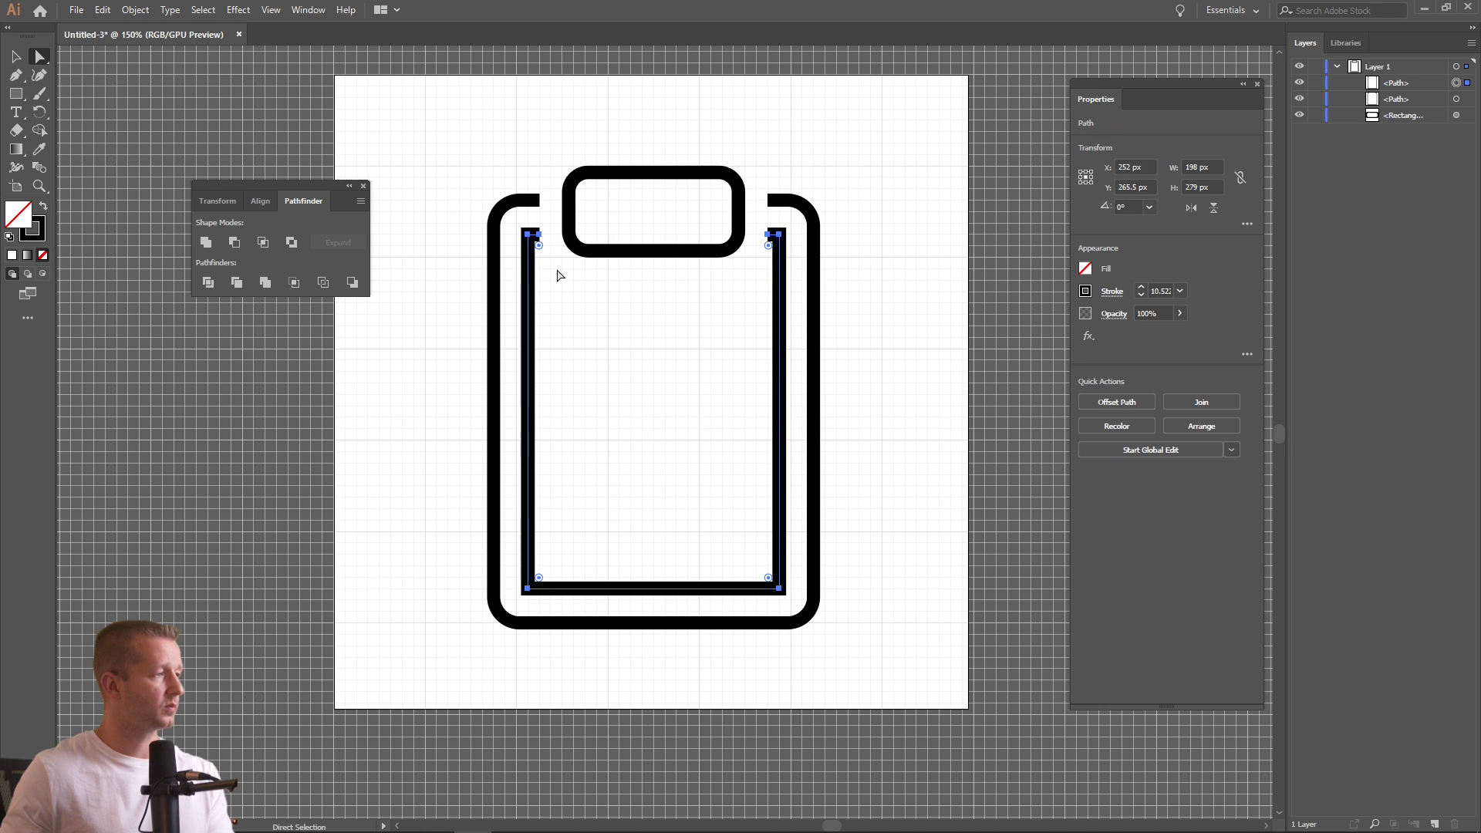
left_click(580, 299)
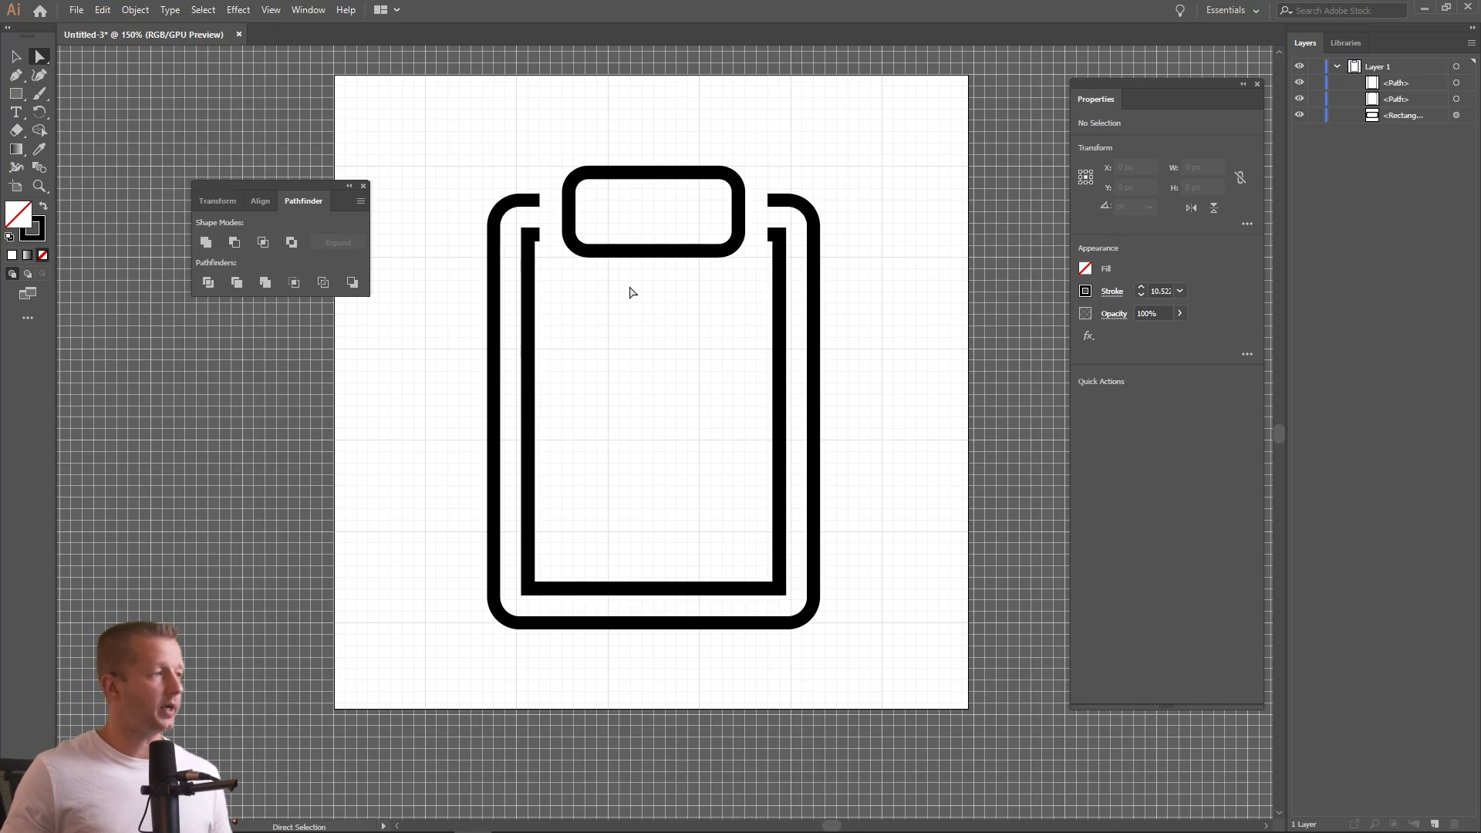
Examine the clipboard icon with its inner paper outline at small and large sizes to judge the spacing
scroll(631, 291, "down", 6)
scroll(669, 312, "up", 3)
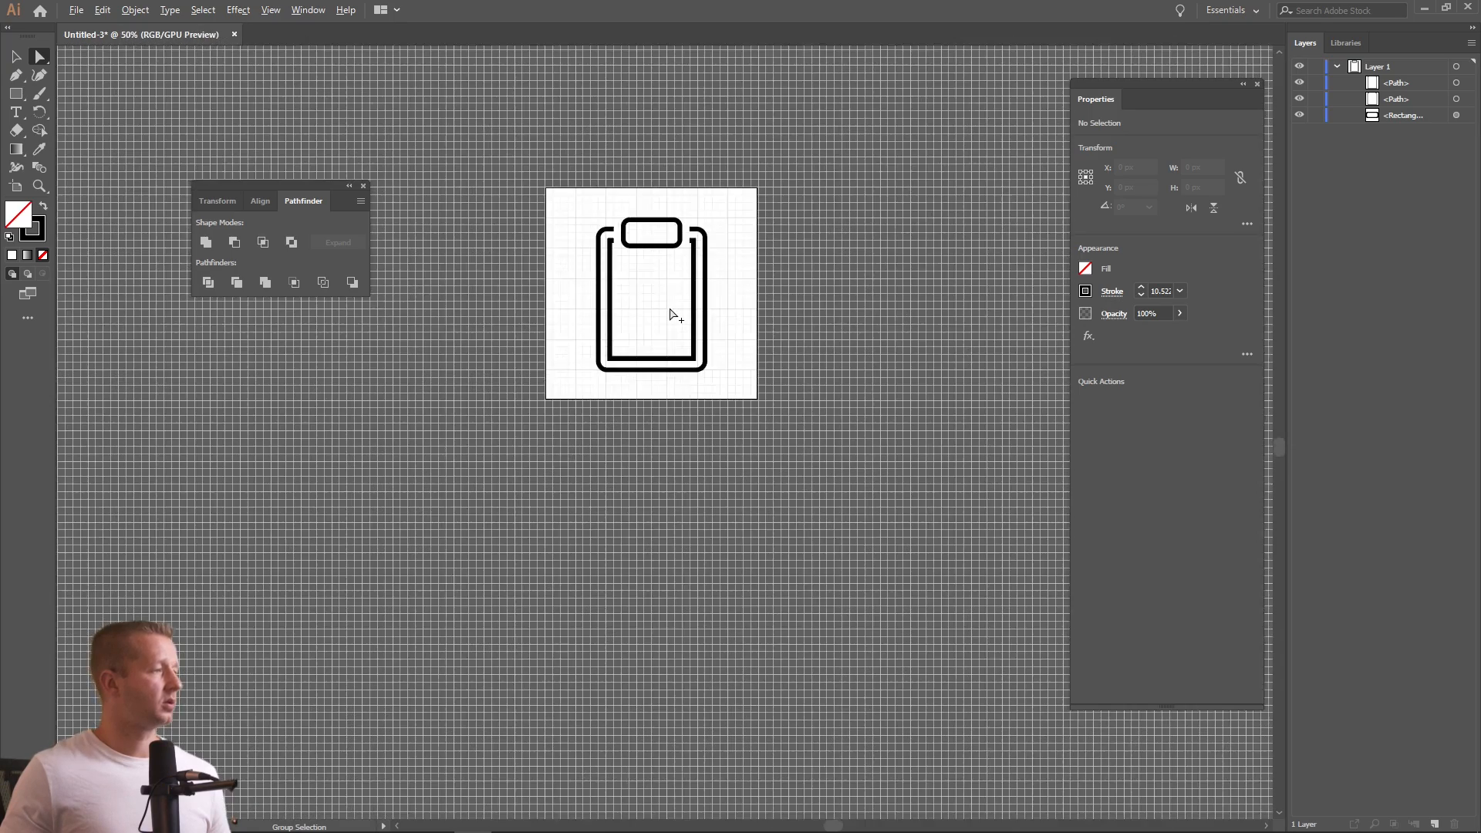
scroll(670, 312, "down", 1)
scroll(665, 314, "up", 3)
scroll(662, 313, "up", 1)
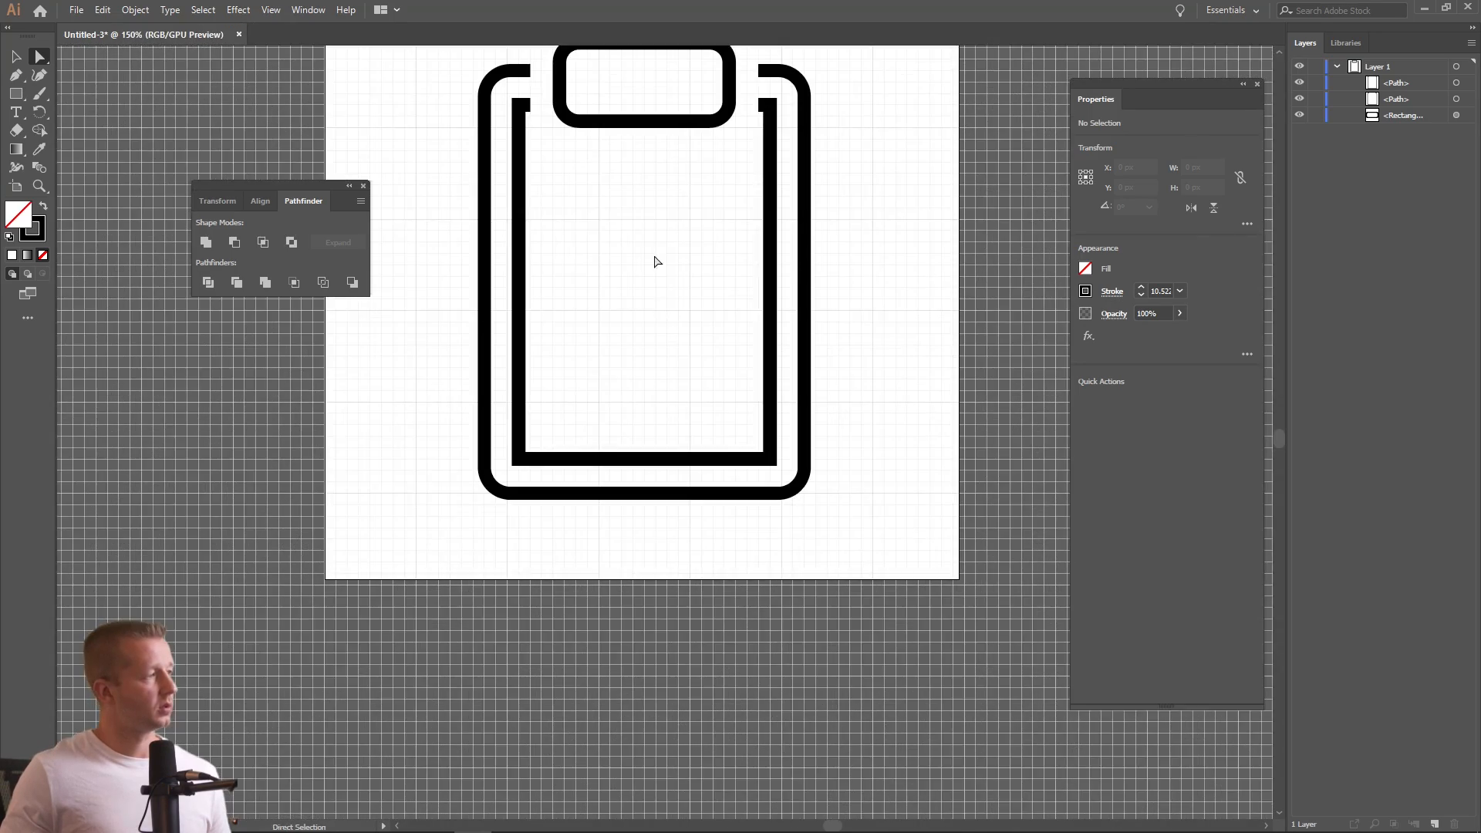
scroll(655, 258, "up", 2)
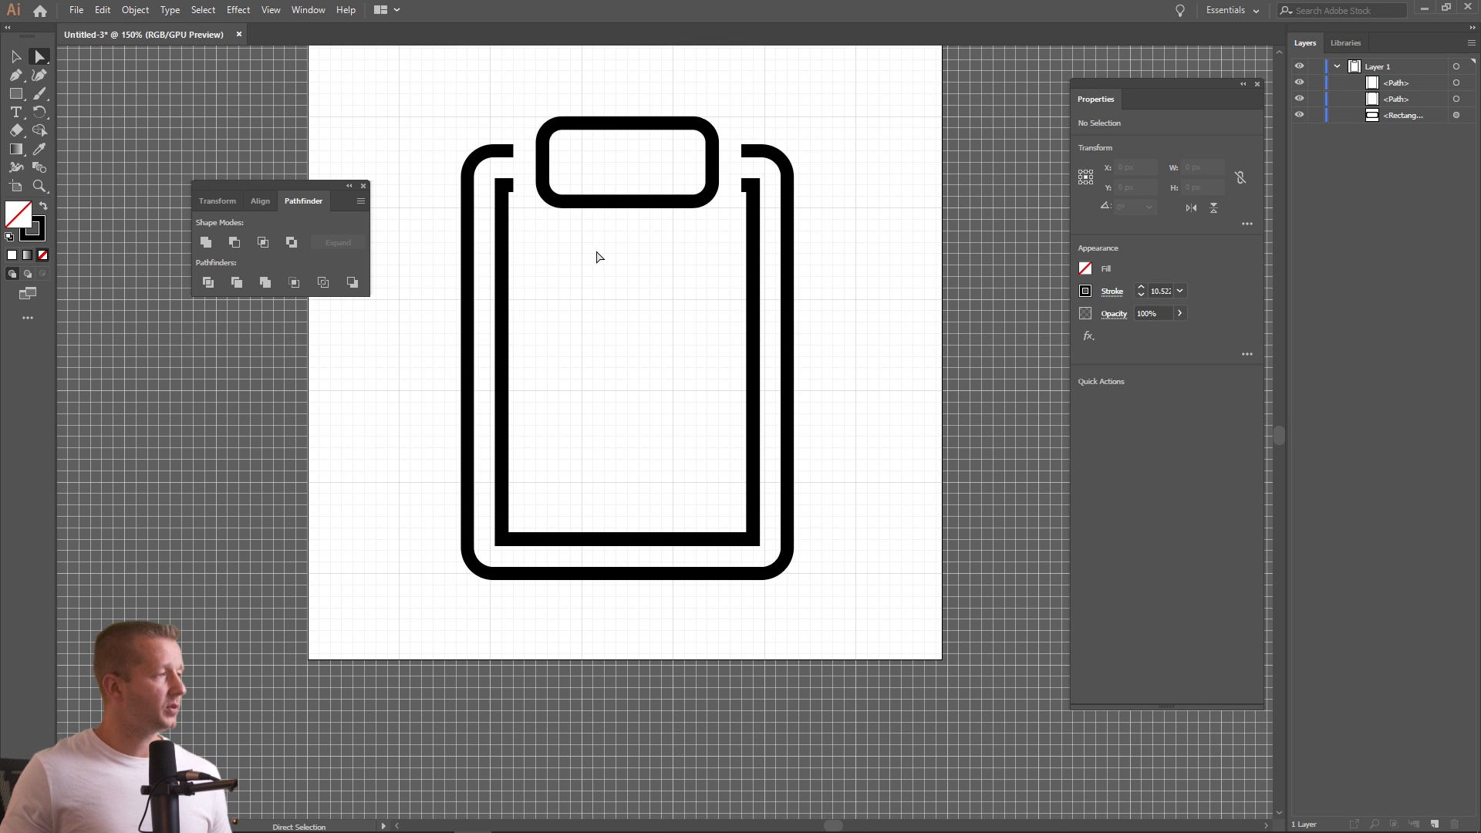
left_click(15, 56)
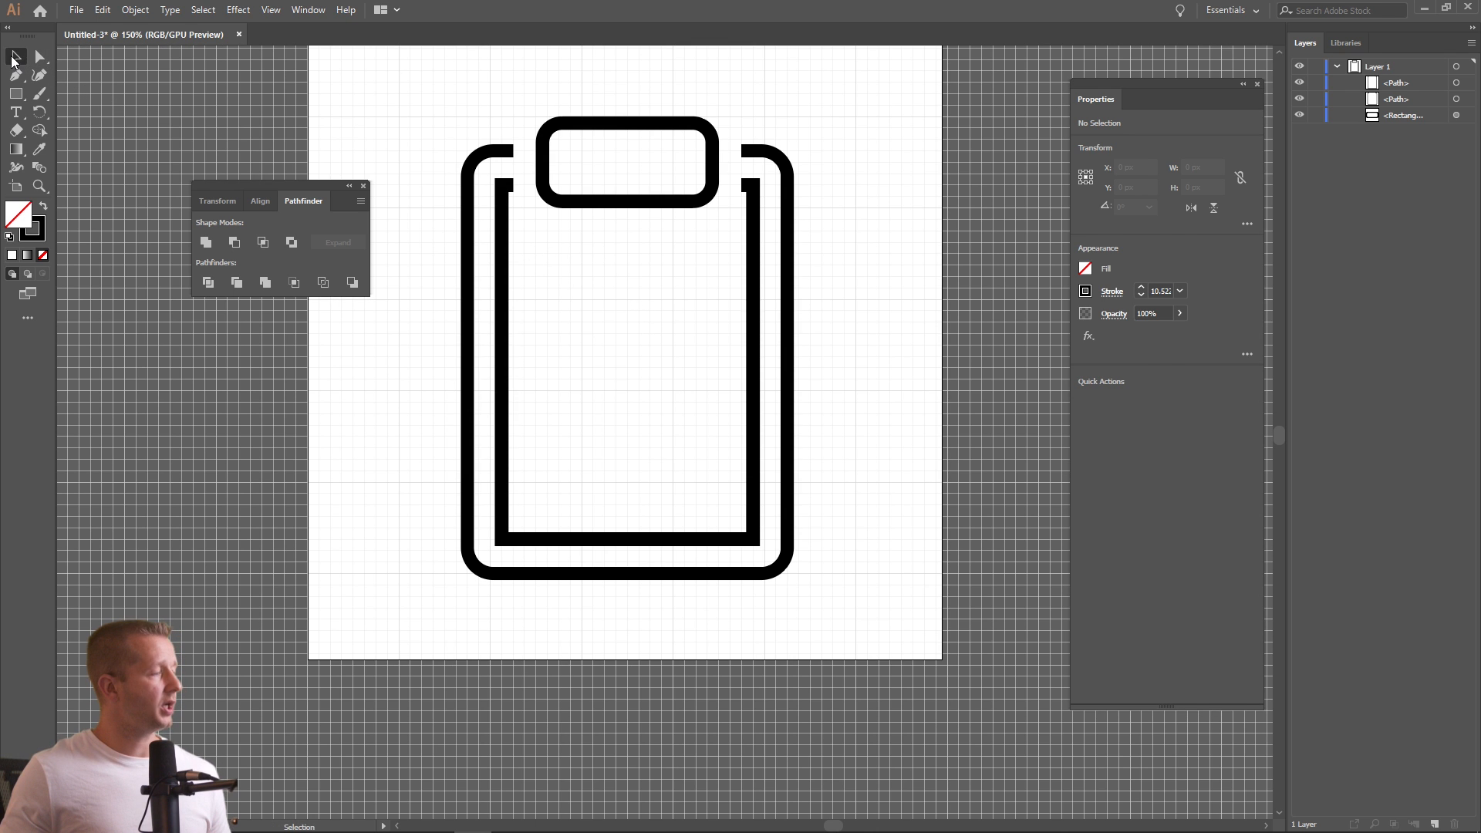
scroll(660, 328, "down", 1)
scroll(661, 327, "down", 4)
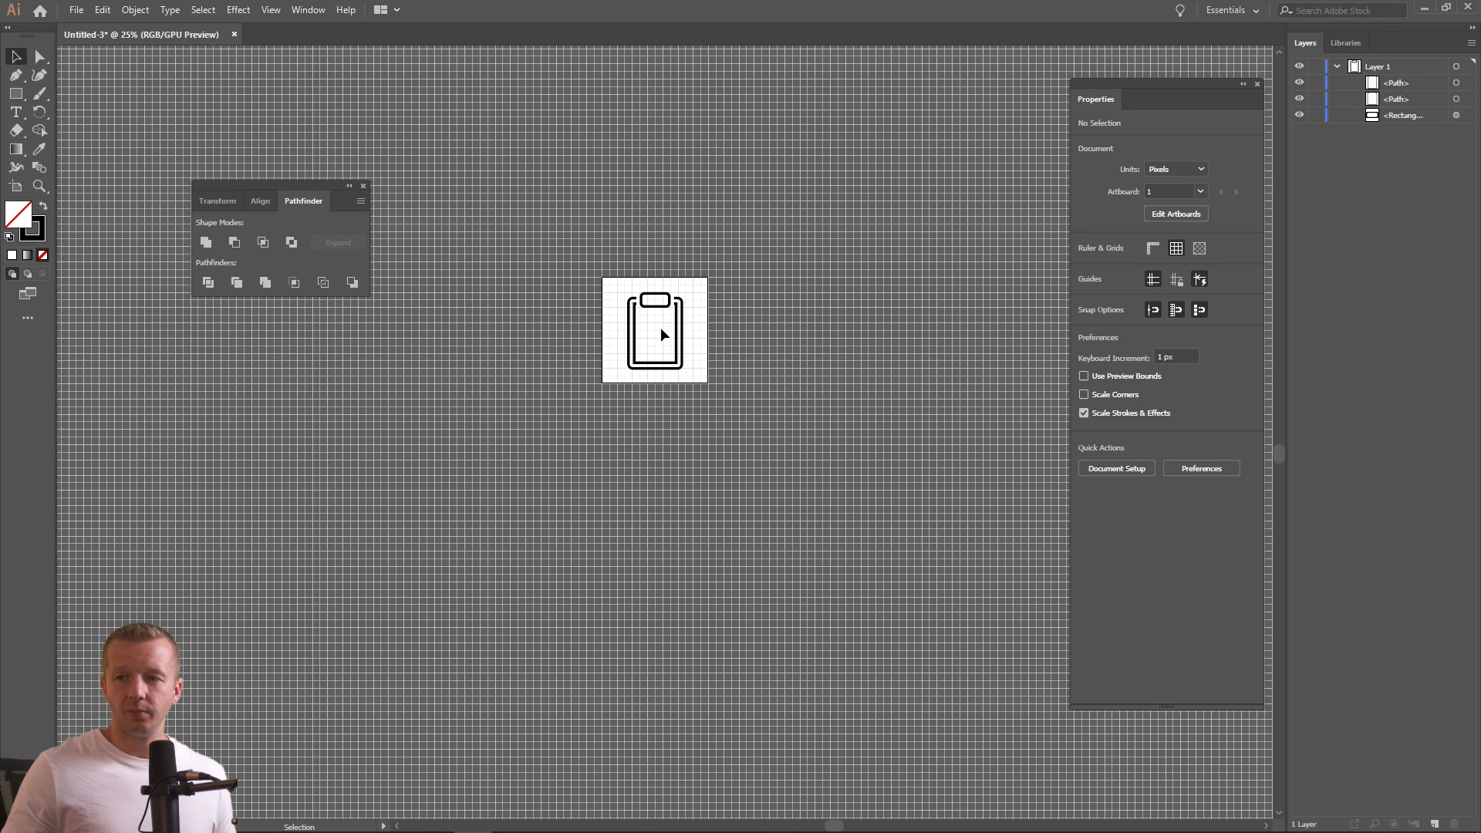
scroll(642, 334, "up", 4)
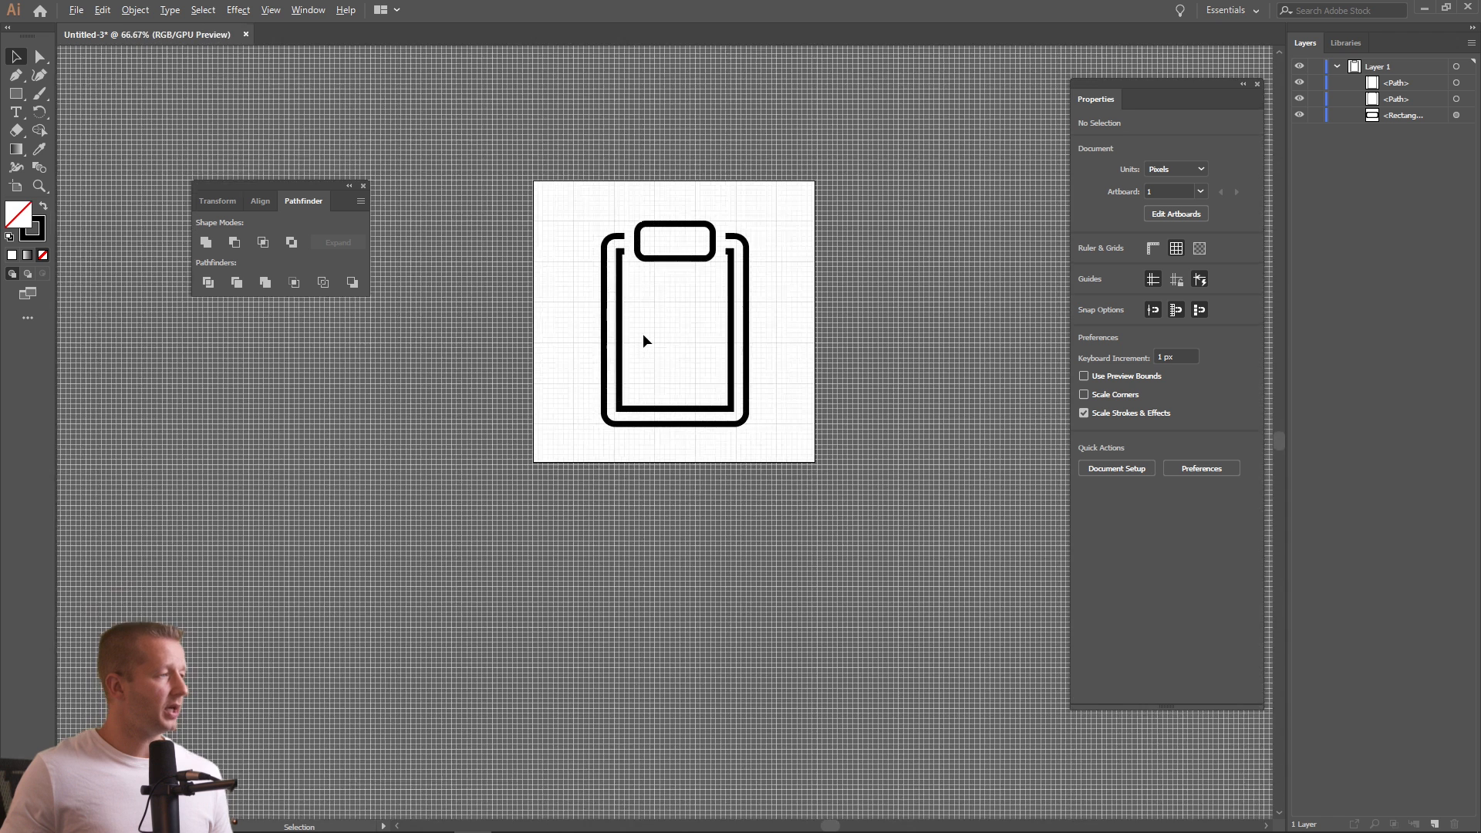
scroll(755, 308, "up", 1)
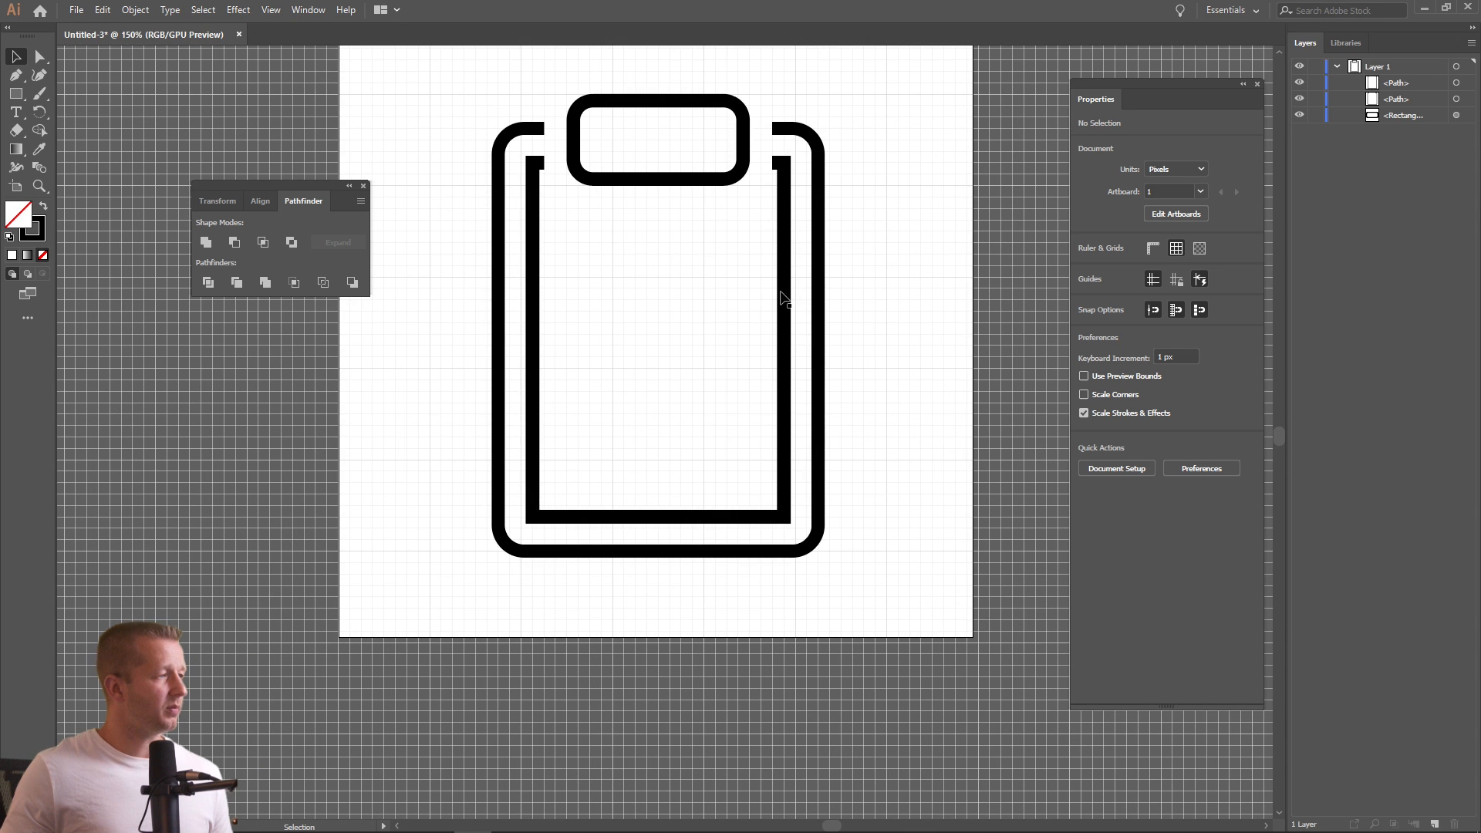
Scale the inner paper outline down slightly and proportionally about its centre, widening the gap to the board outline
left_click(790, 291)
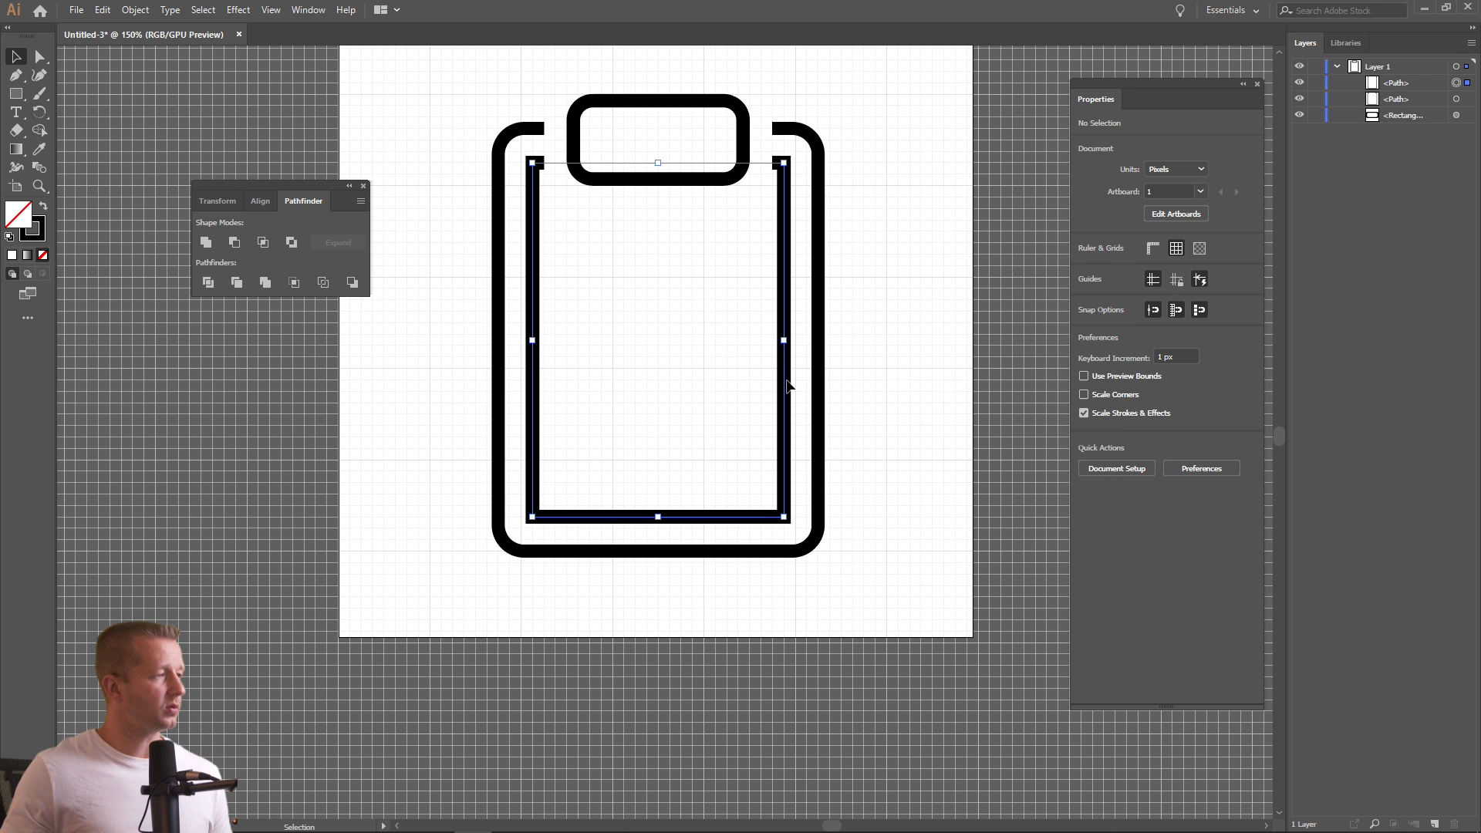
left_click_drag(787, 522, 774, 510)
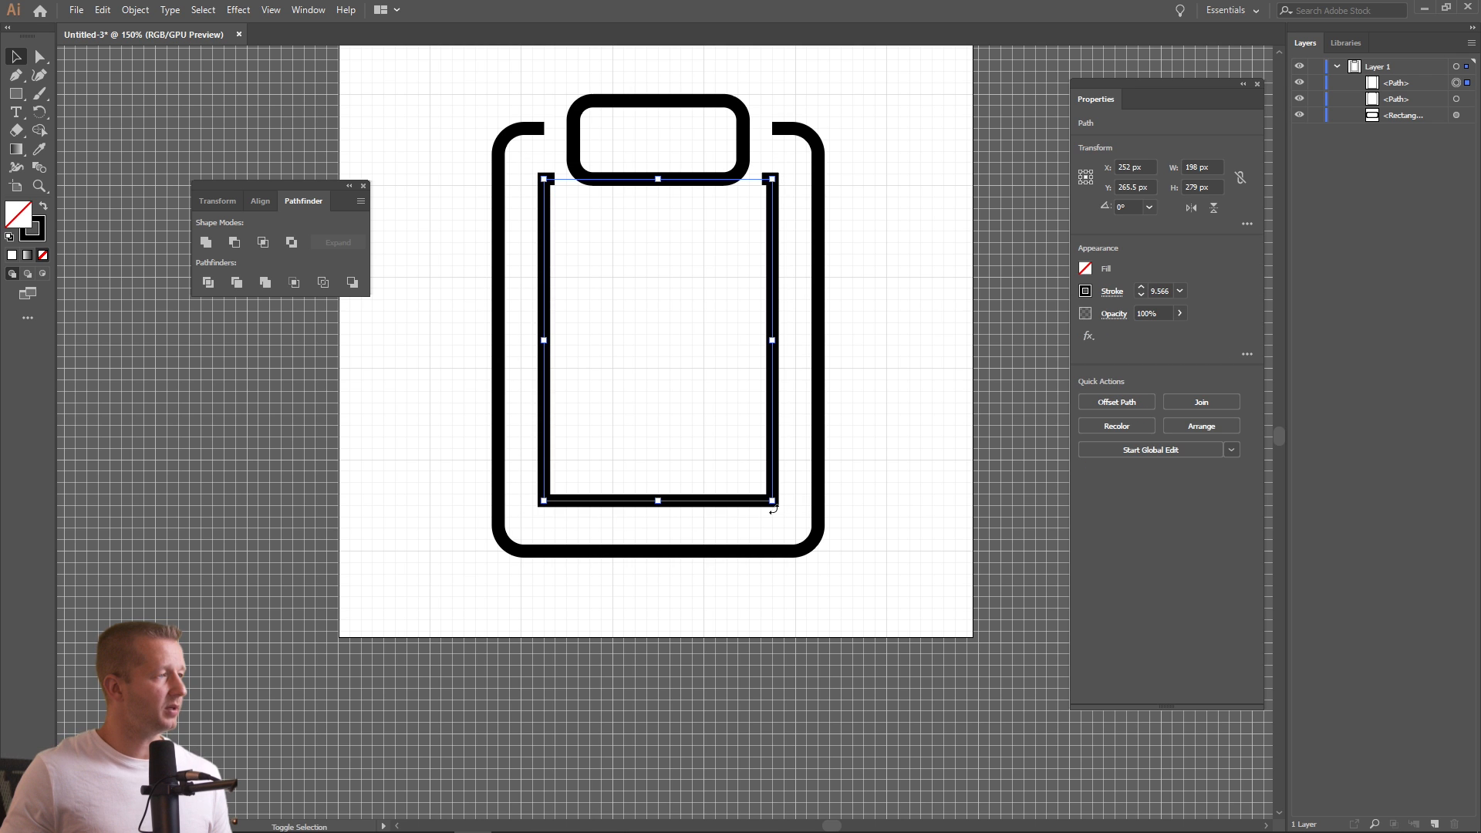
left_click(848, 418)
scroll(885, 304, "down", 2)
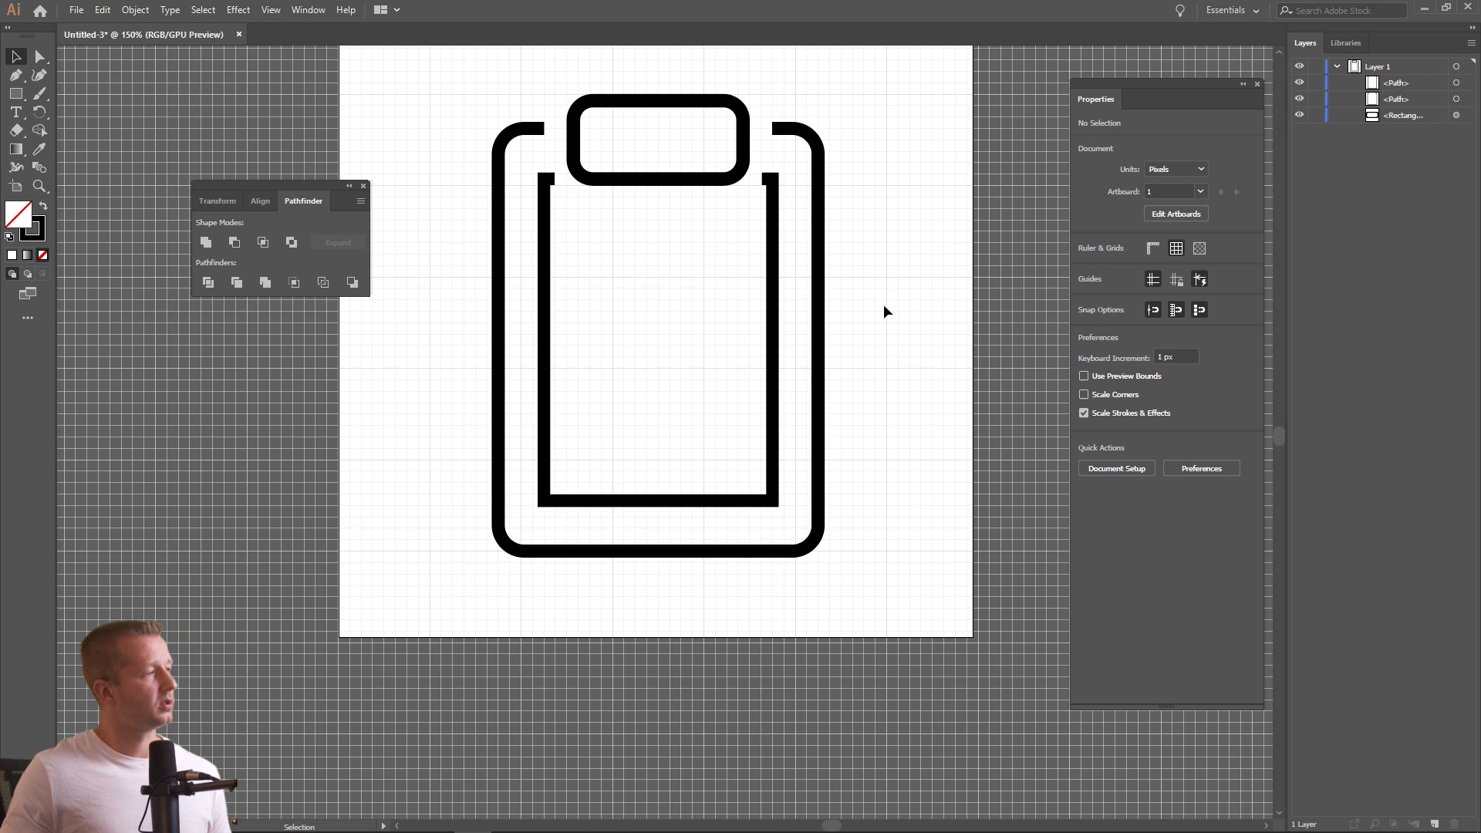
Examine the clipboard icon at small, large and actual size with the grid hidden, and show the grid again
scroll(885, 302, "down", 1)
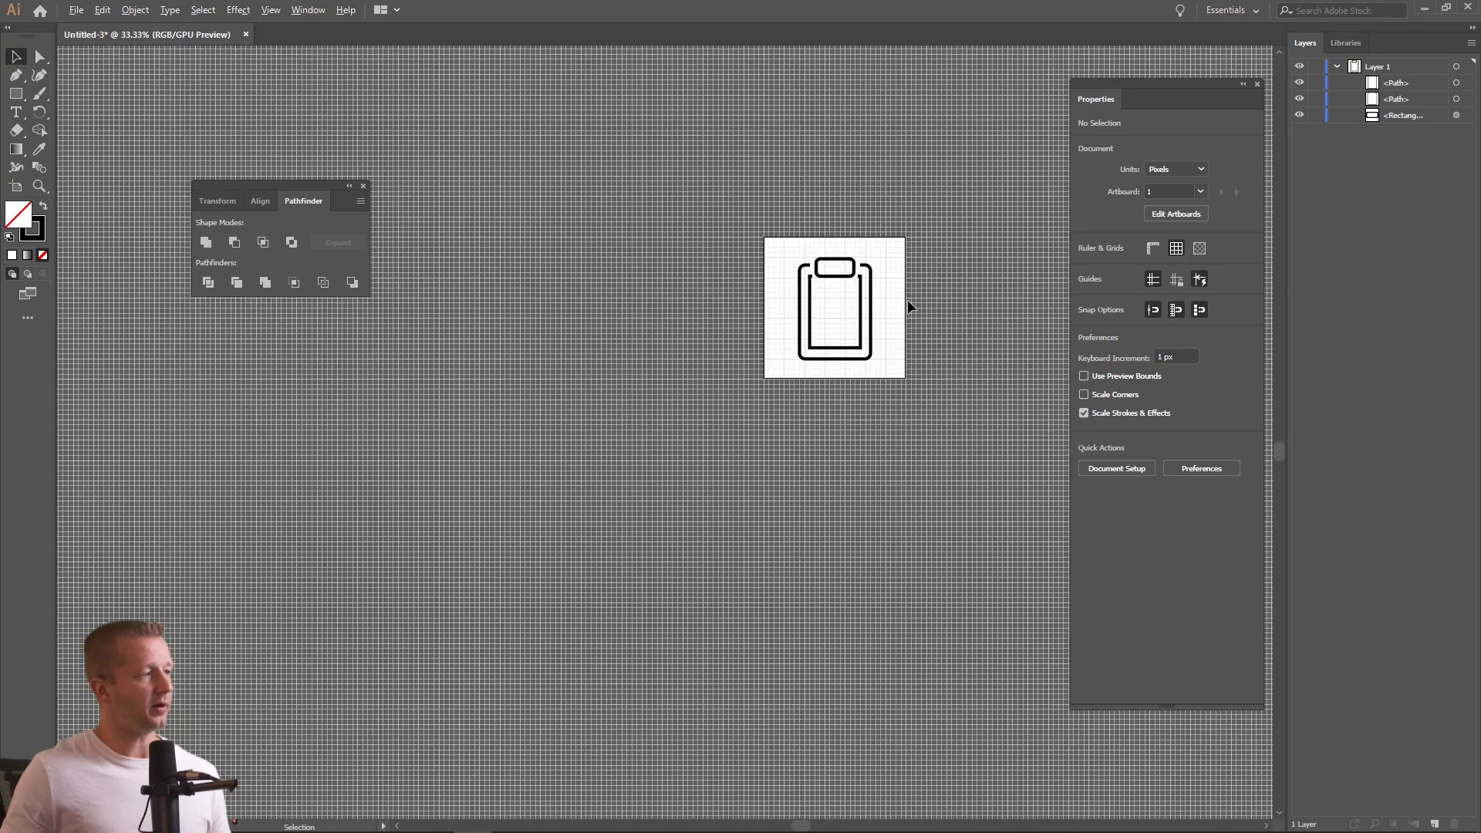
scroll(908, 300, "up", 4)
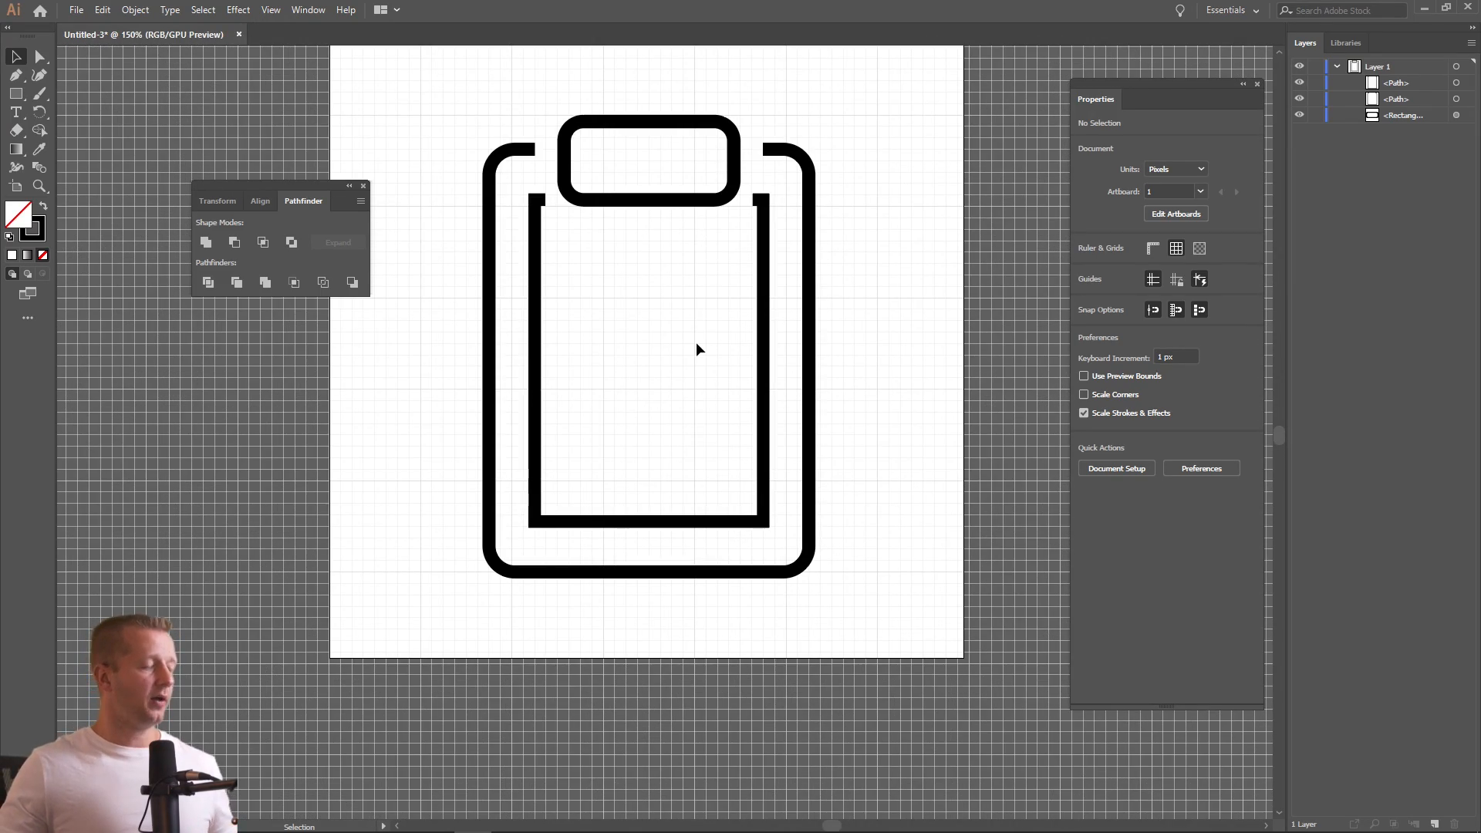
scroll(695, 343, "down", 4)
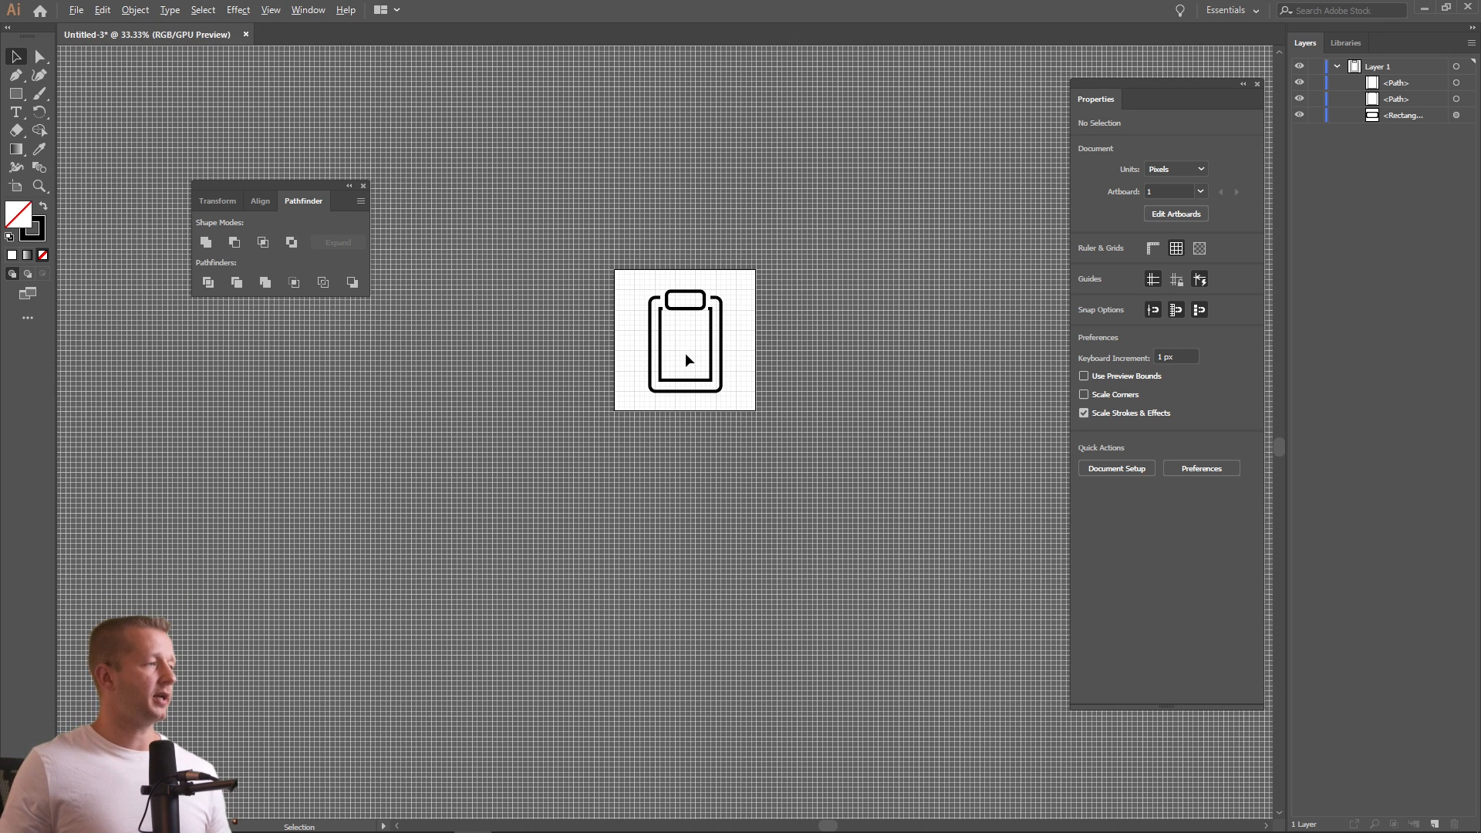
left_click(271, 10)
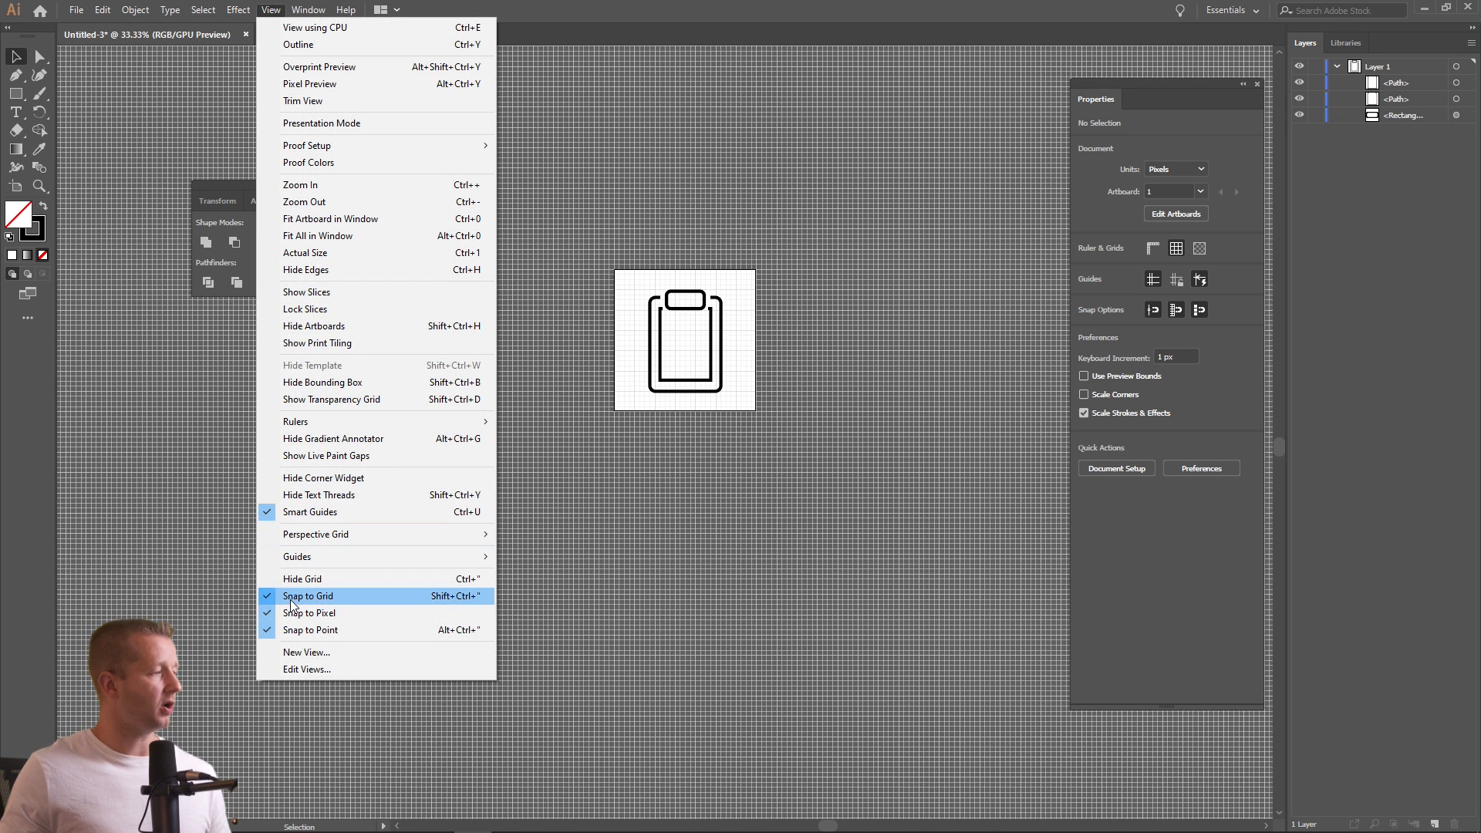
left_click(301, 579)
scroll(839, 434, "down", 3)
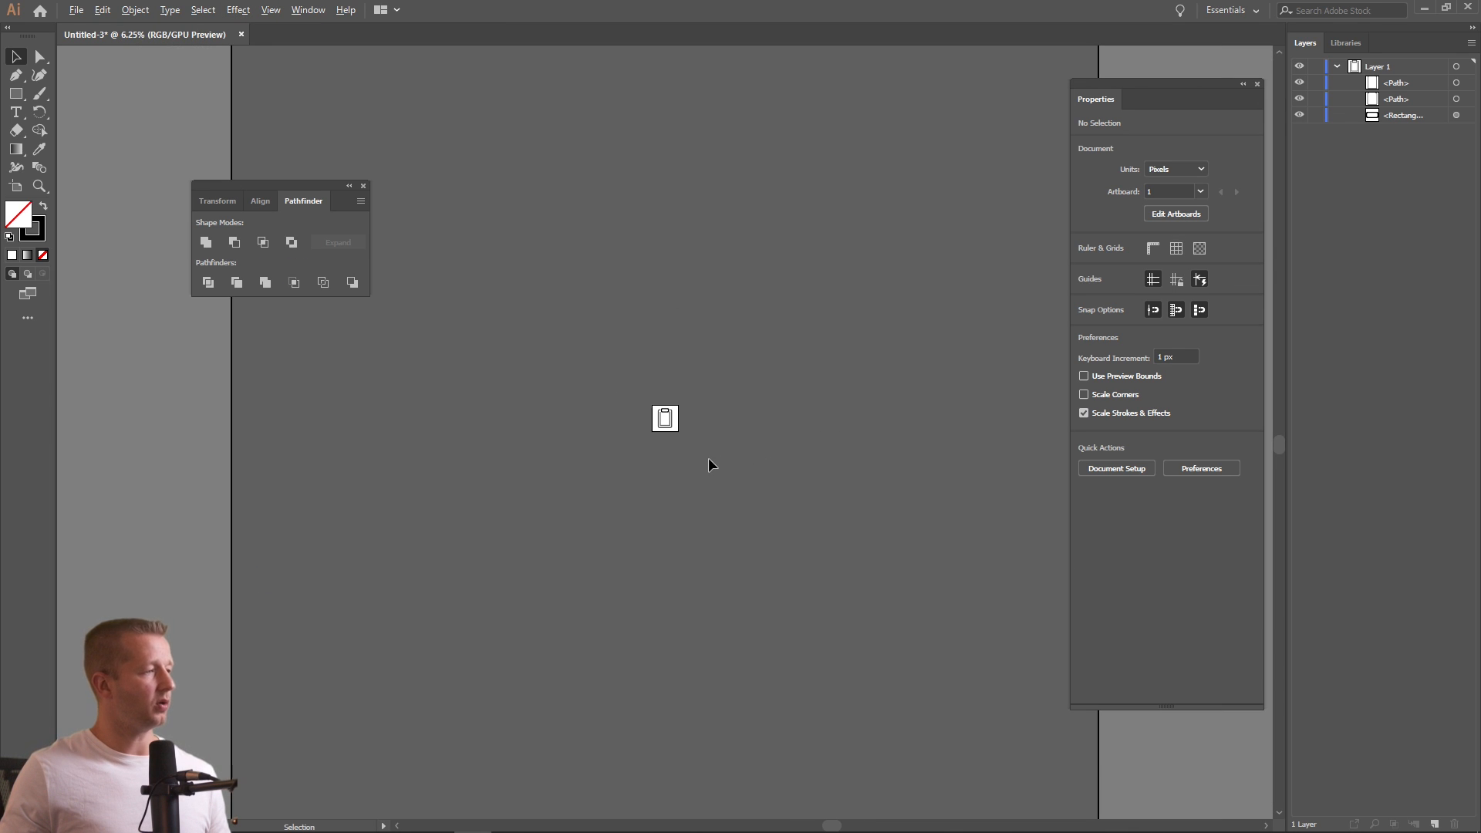
scroll(708, 459, "up", 1)
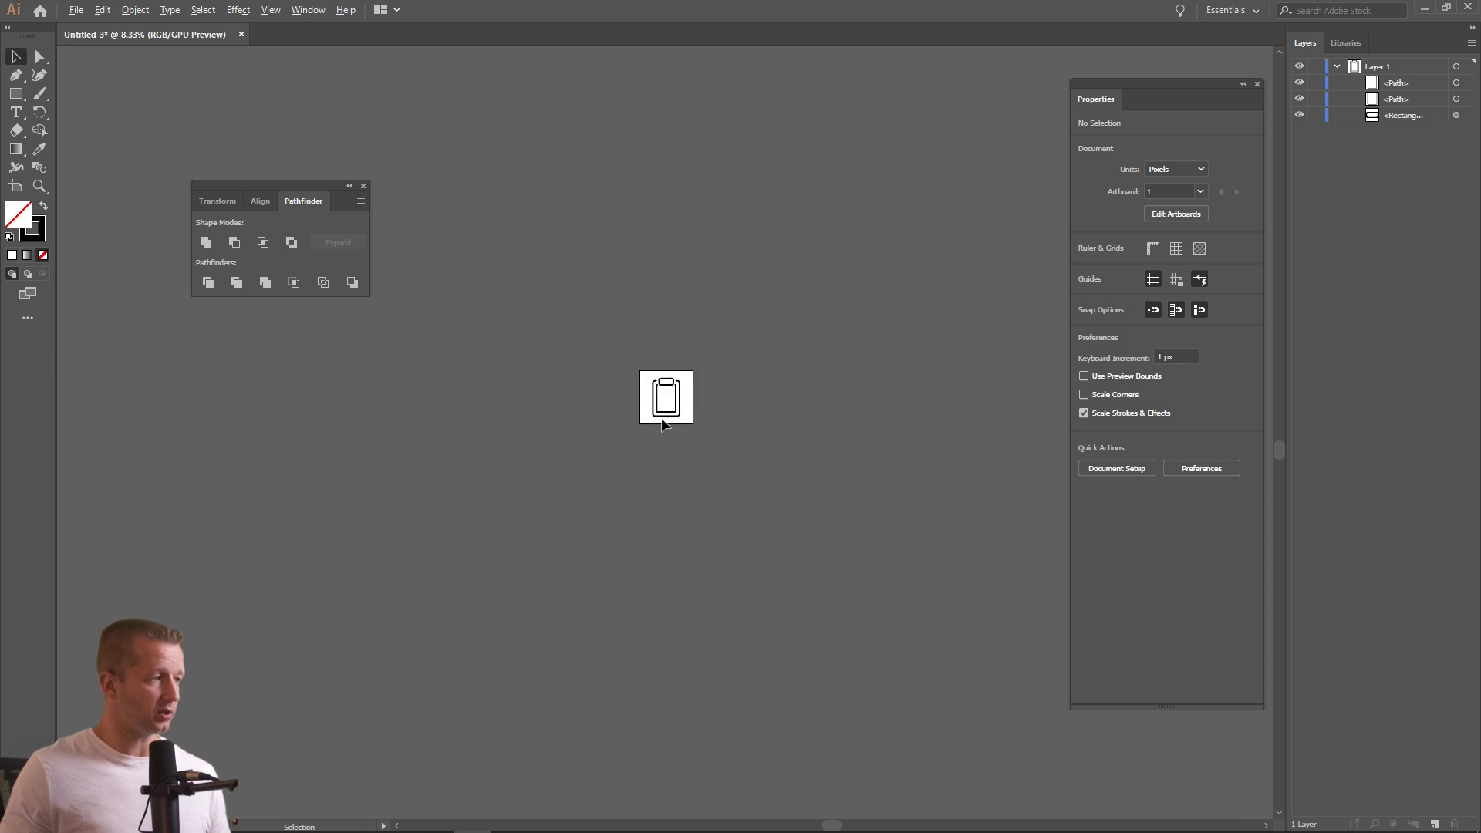
scroll(663, 419, "up", 8)
left_click_drag(674, 480, 693, 480)
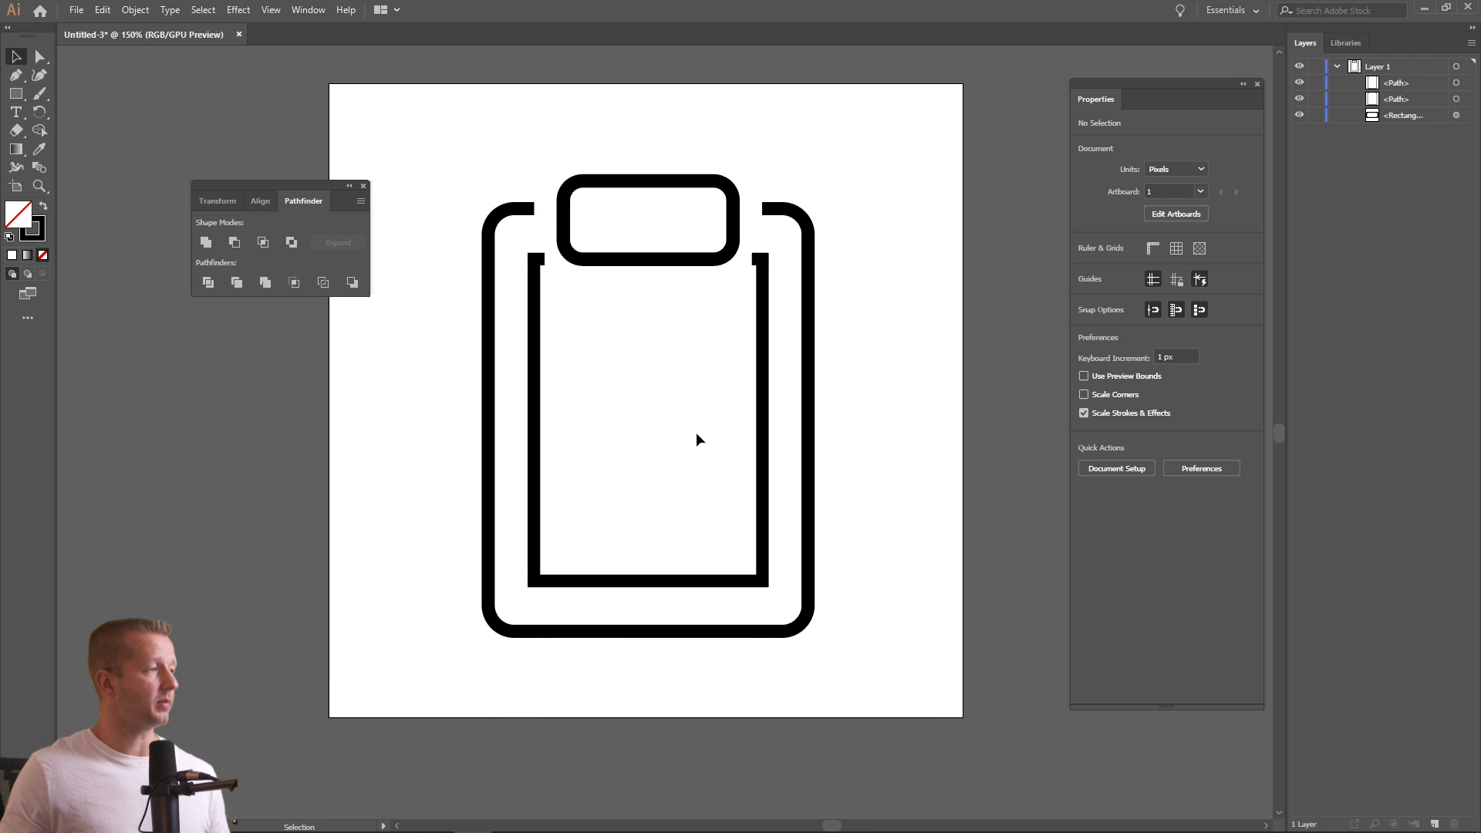
key("ctrl+1")
left_click(272, 11)
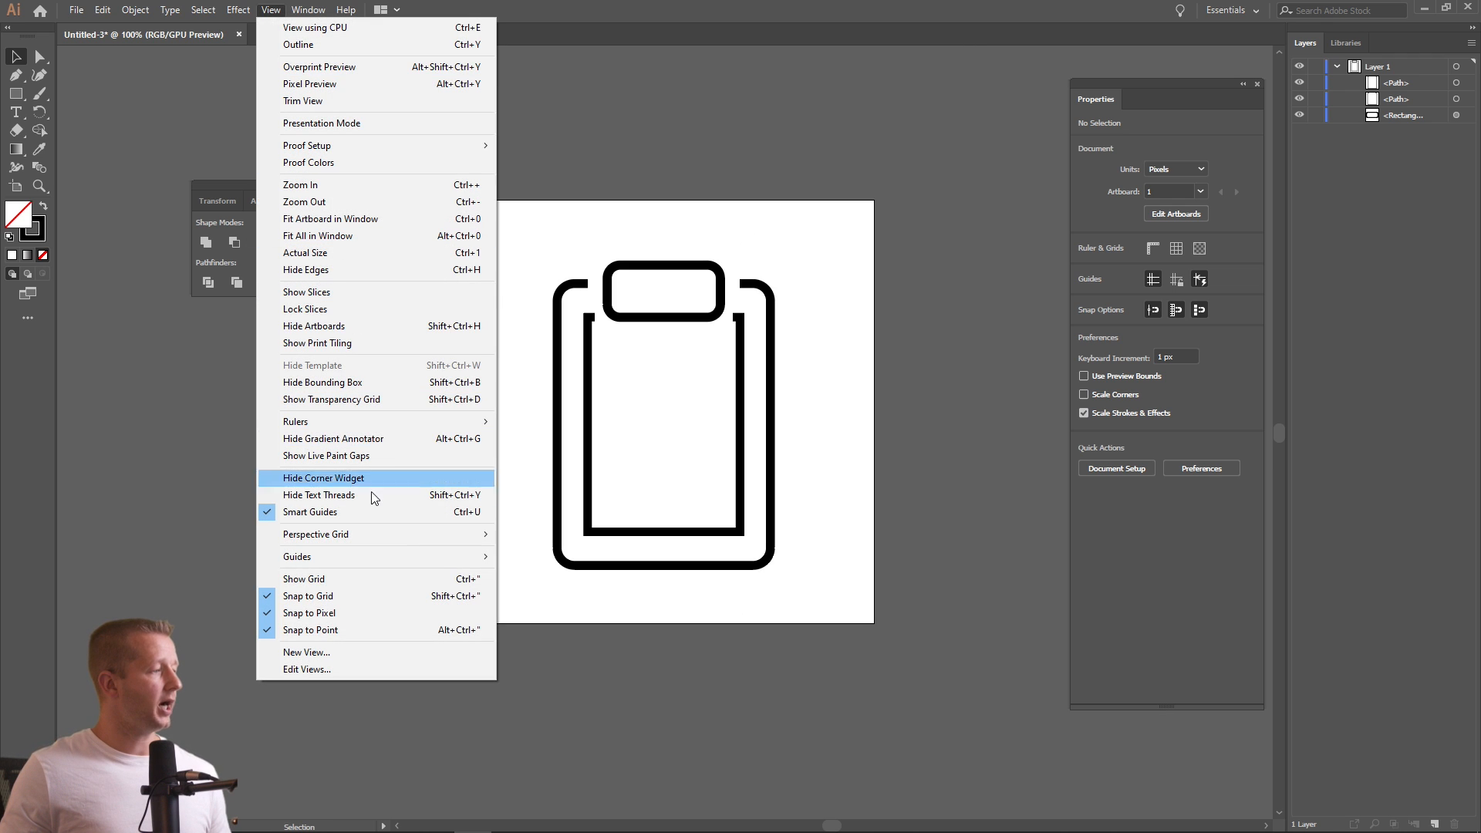
left_click(347, 578)
scroll(654, 462, "up", 1)
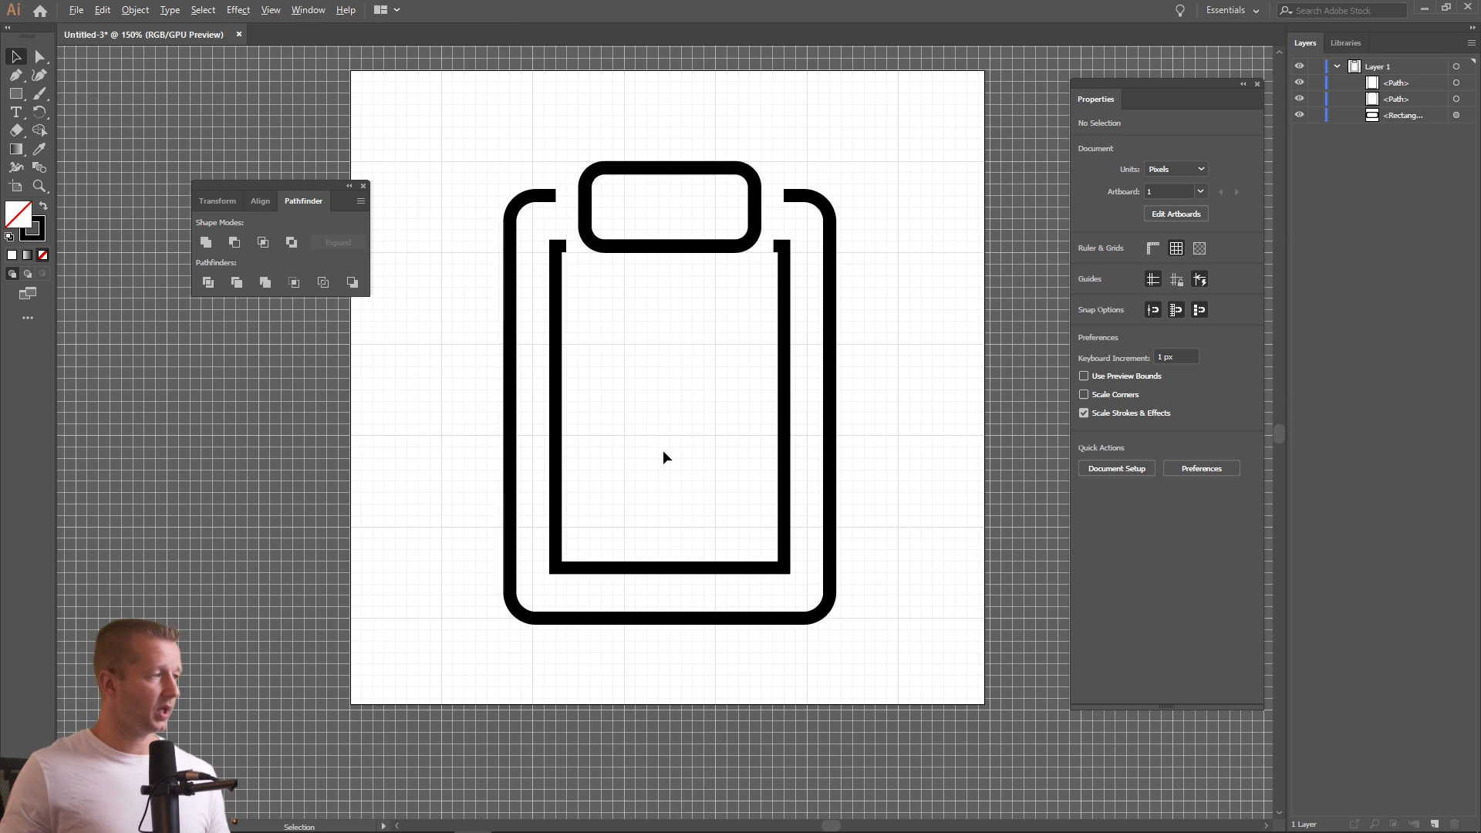
scroll(663, 451, "up", 1)
scroll(664, 451, "down", 1)
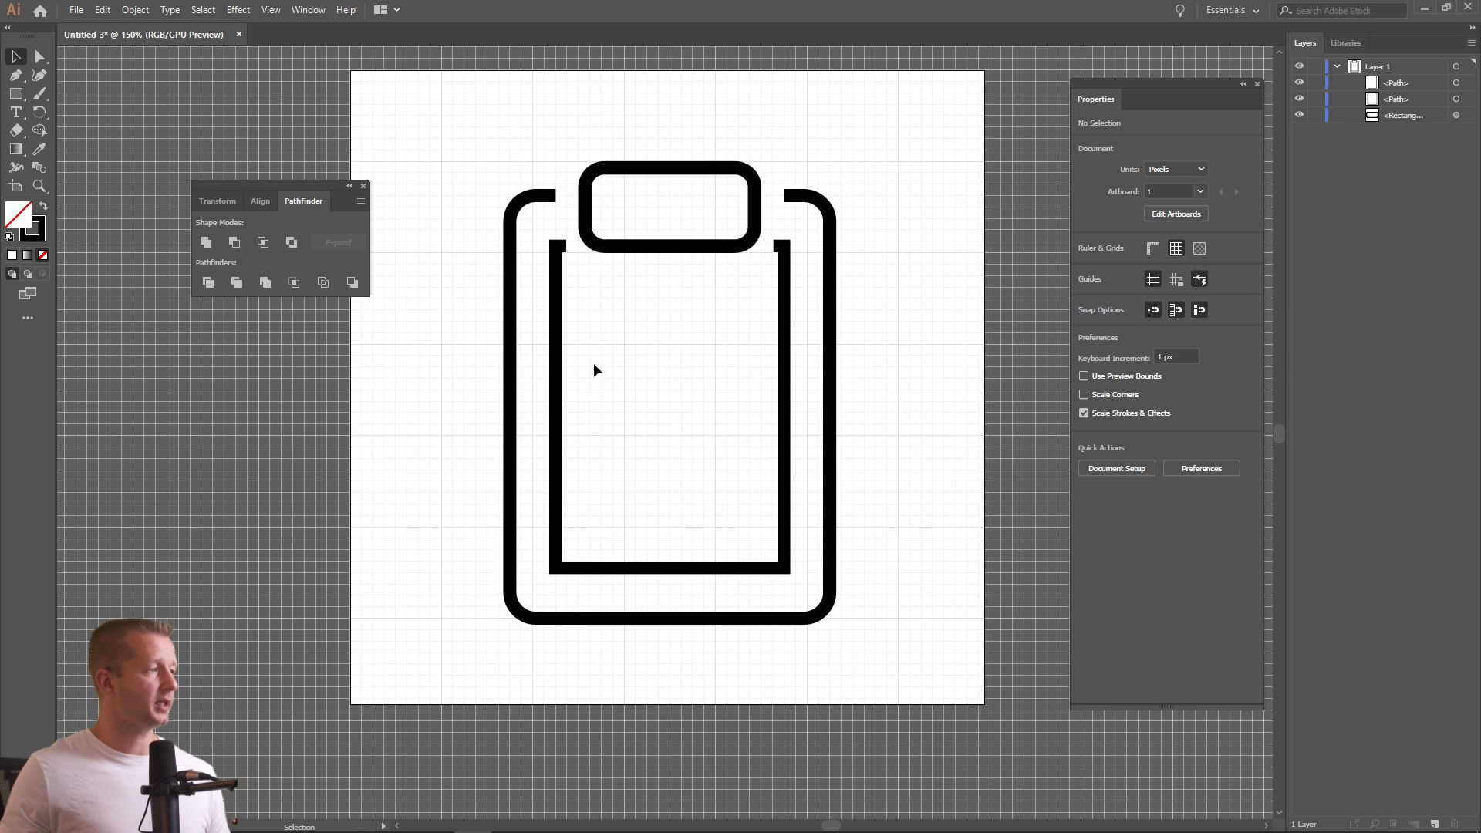
Duplicate the inner paper outline in place and hide the original, keeping the copy in front visible
left_click(554, 316)
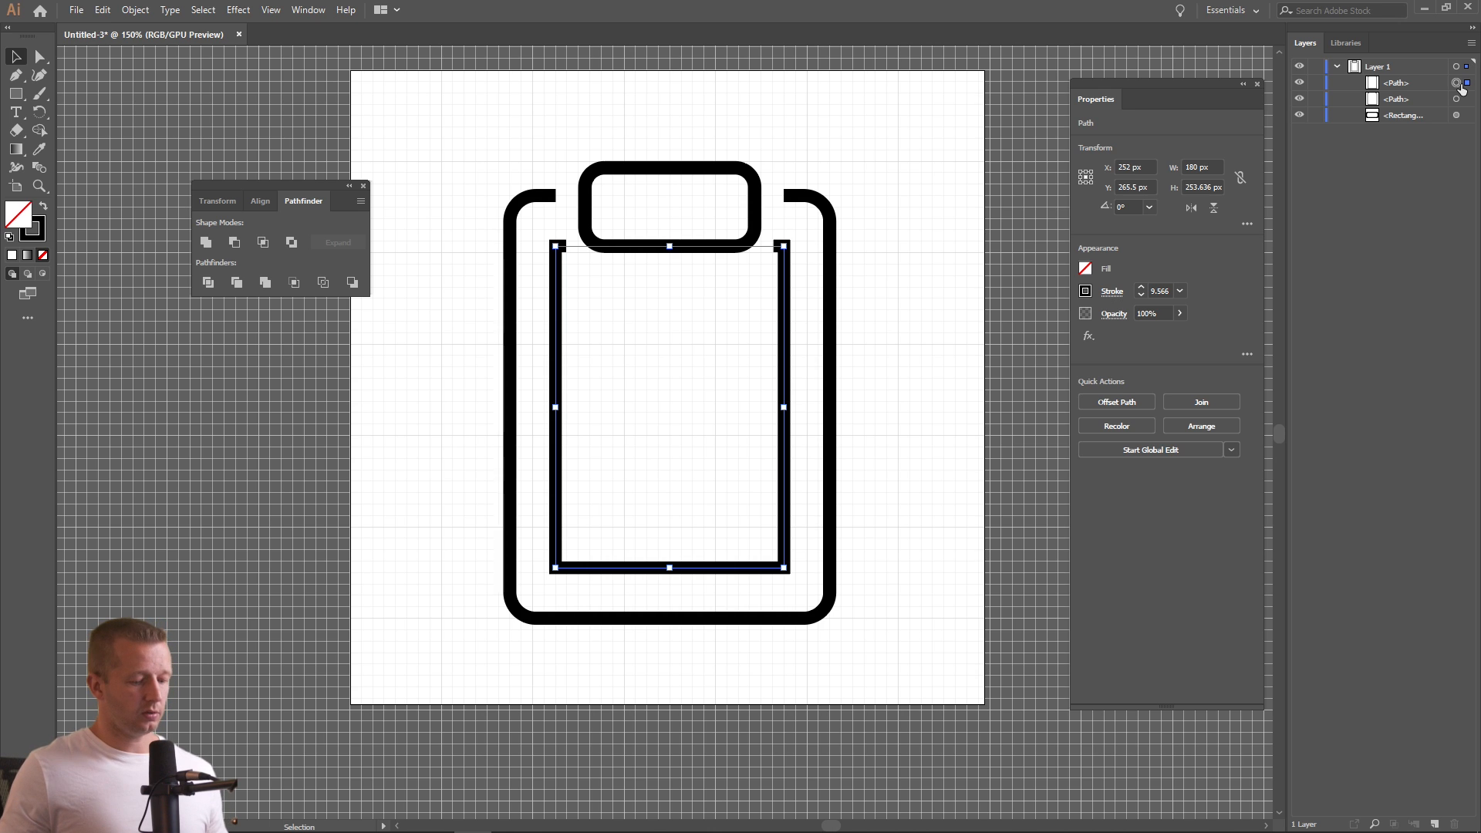
key("ctrl+c")
key("ctrl+f")
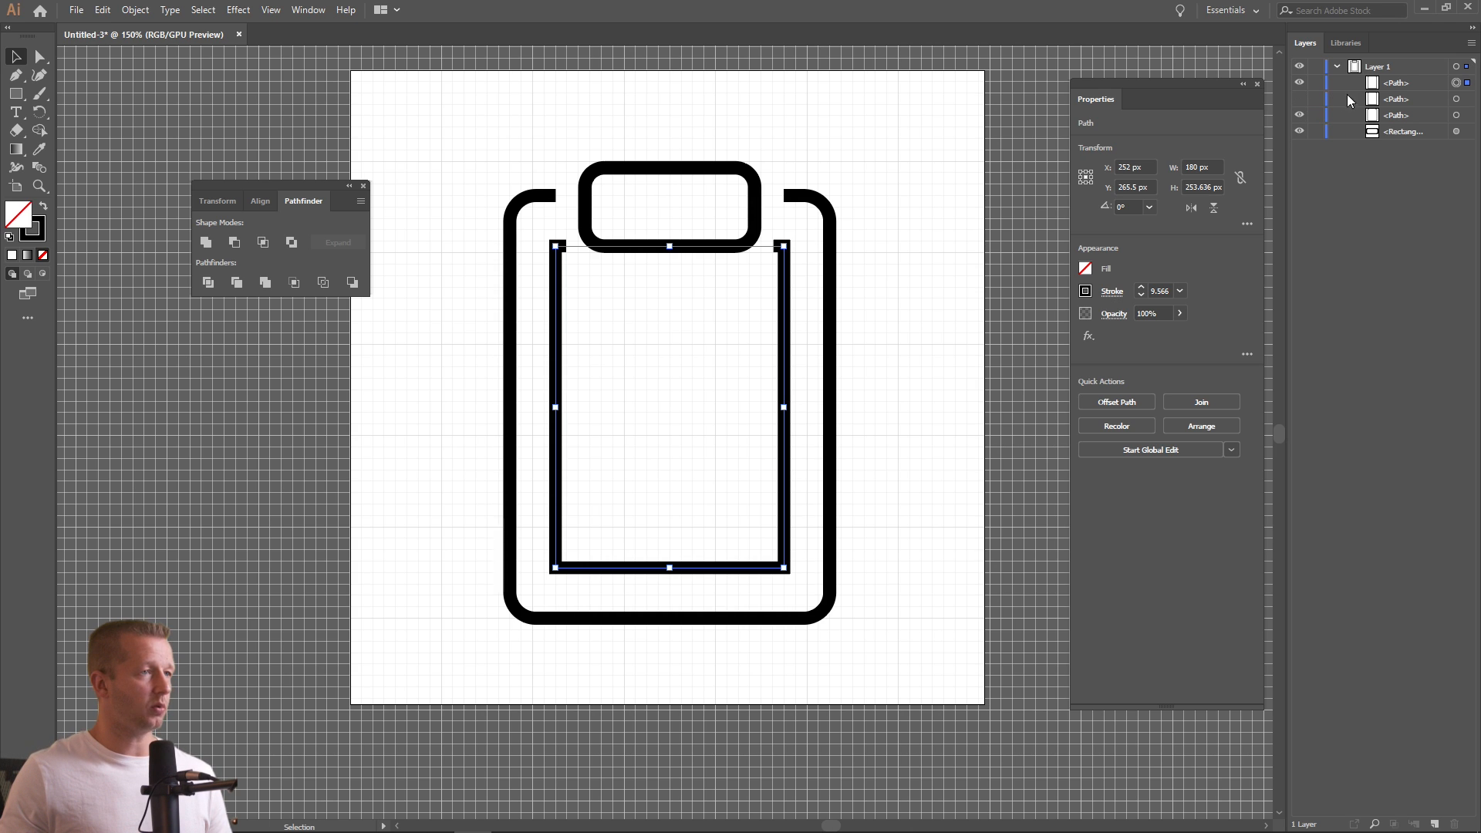
Move the open end point at the paper copy's upper right diagonally into the paper, to X 234 px, Y 315 px, with Direct Selection
left_click(41, 59)
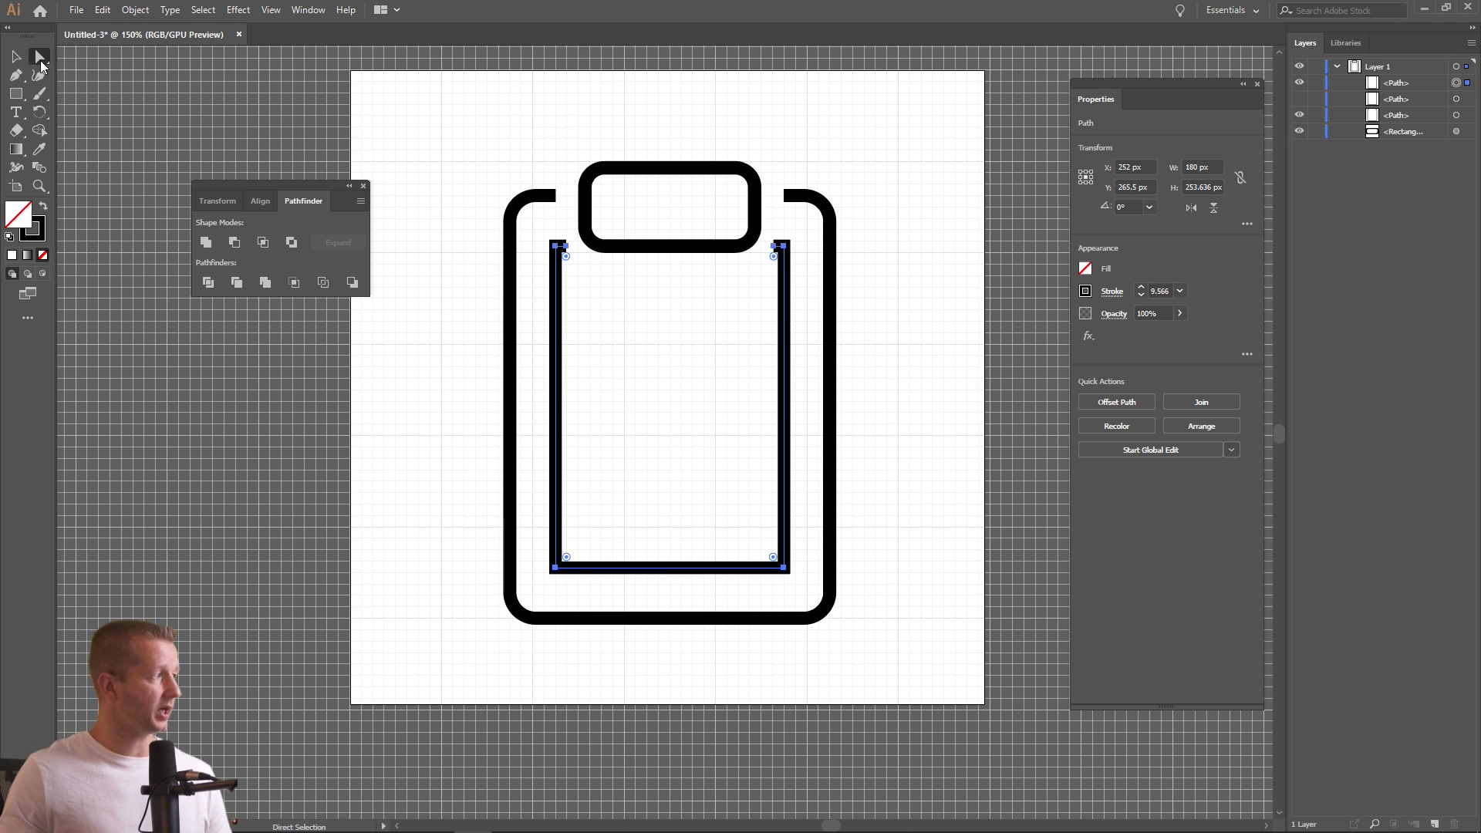
left_click(775, 248)
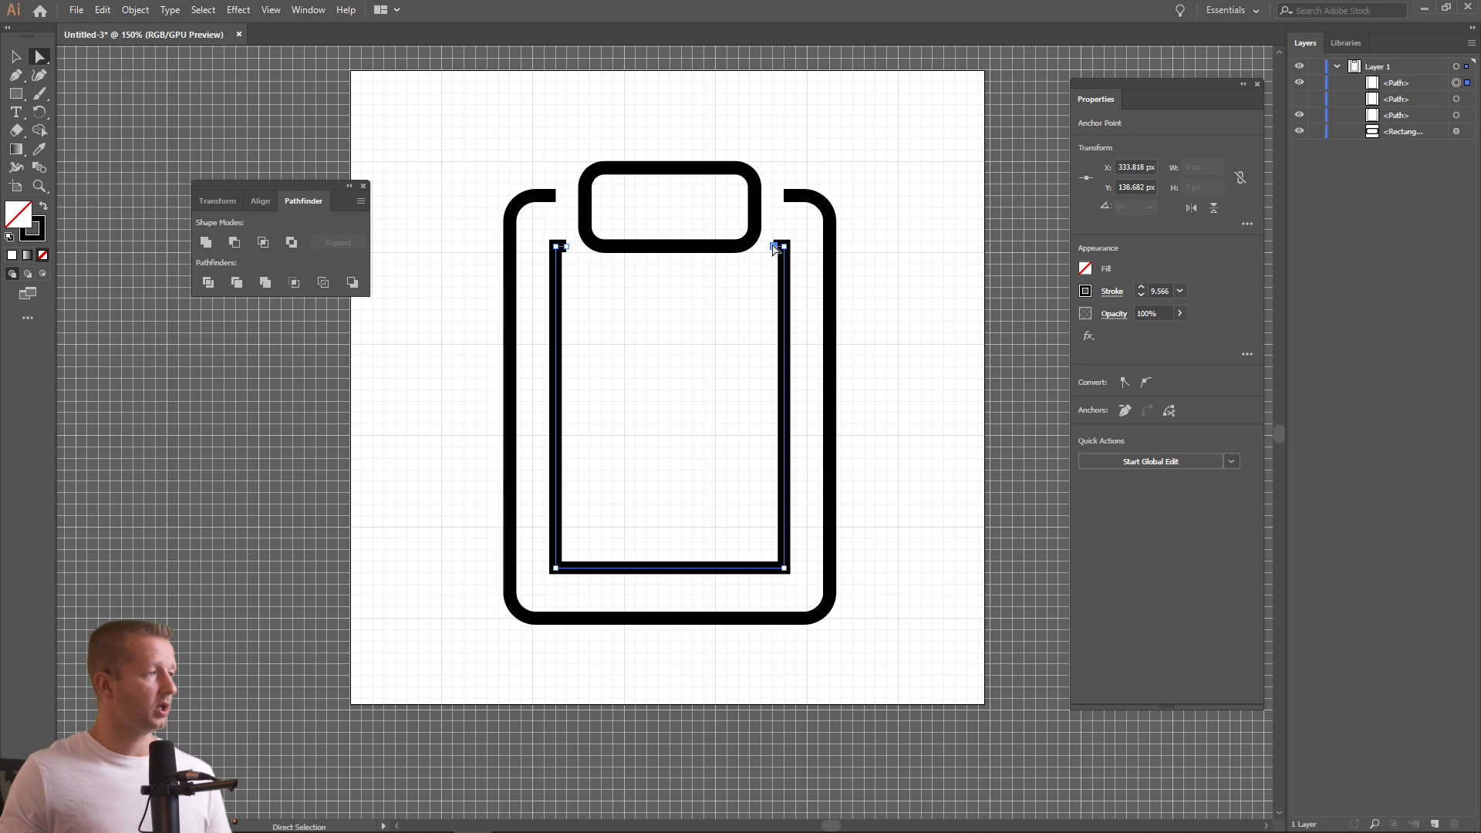
left_click_drag(774, 247, 759, 271)
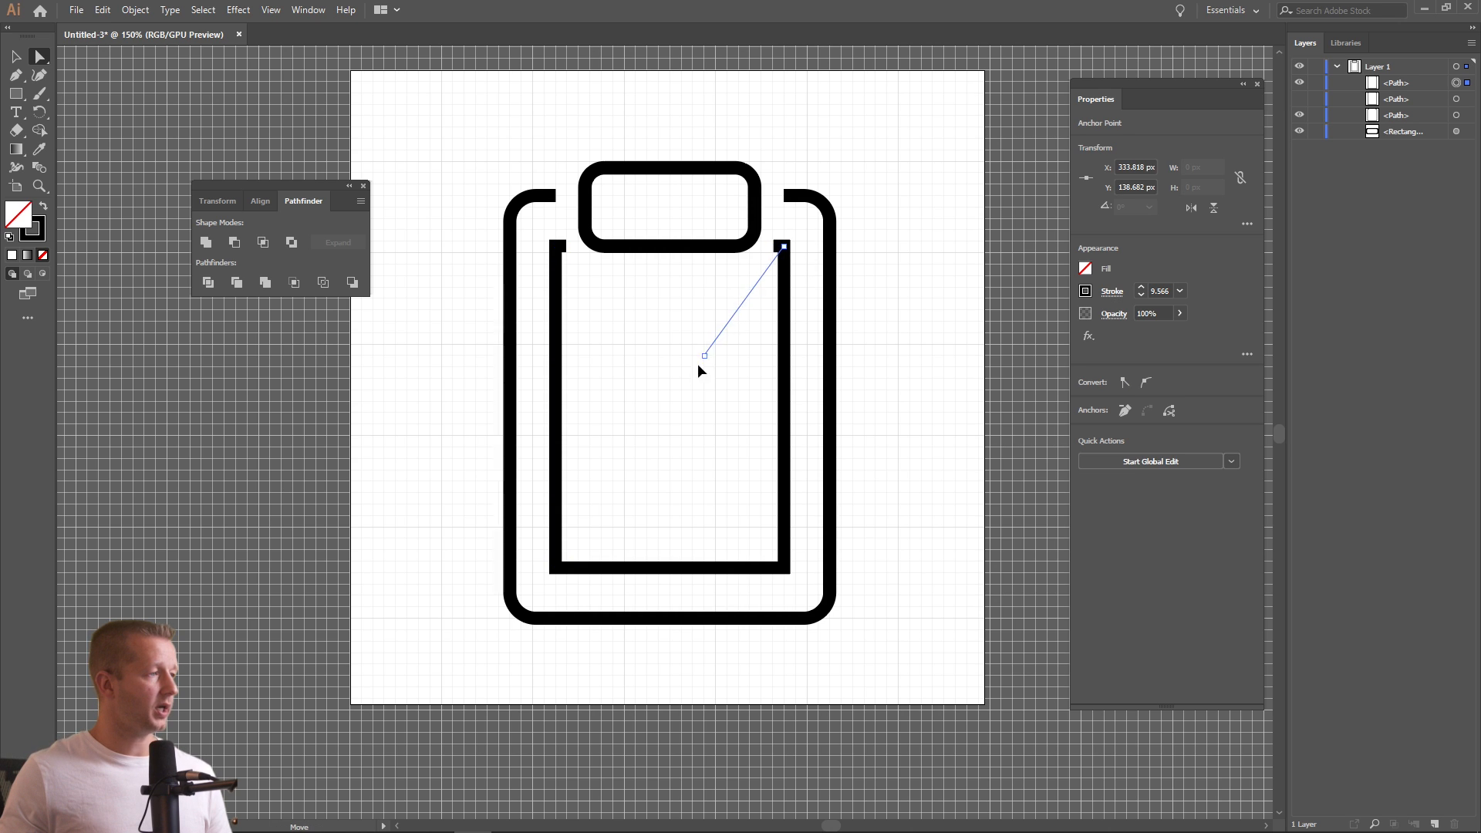
left_click_drag(699, 371, 646, 472)
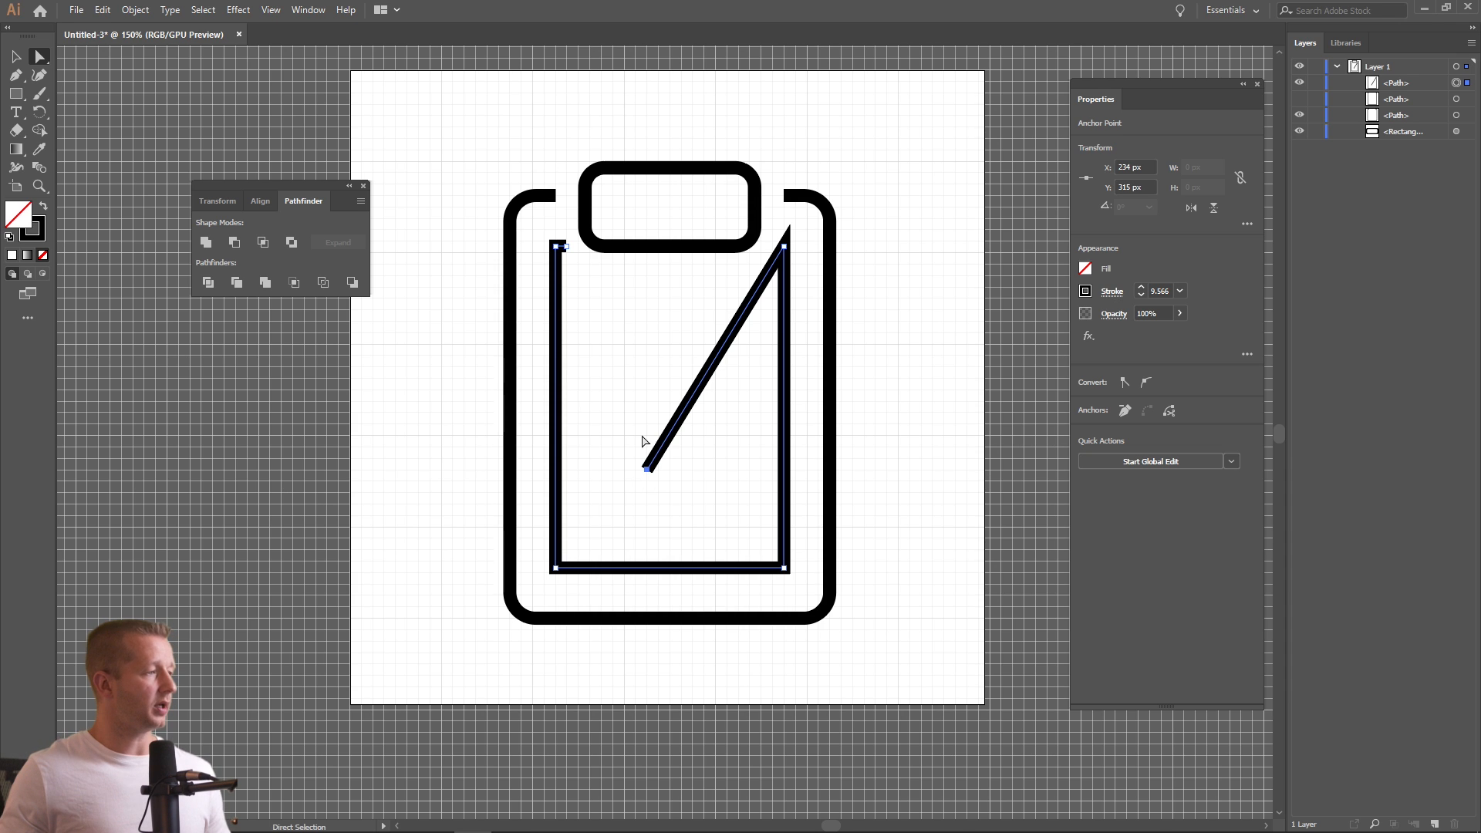
Extend the path from its moved end point up and left to X 189 px, Y 270 px with the Pen tool, forming a checkmark
key("p")
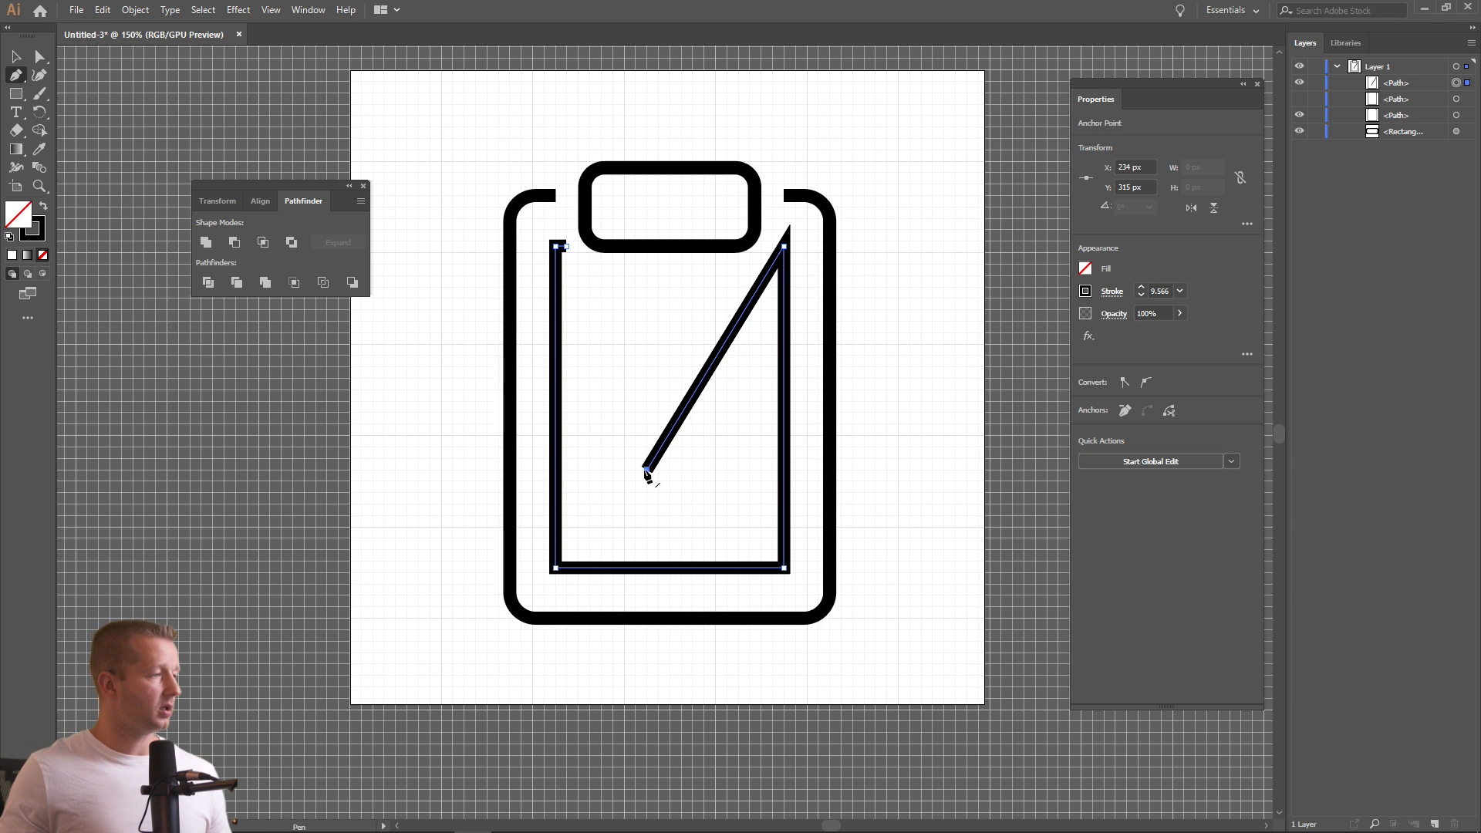
left_click(648, 470)
left_click(591, 413)
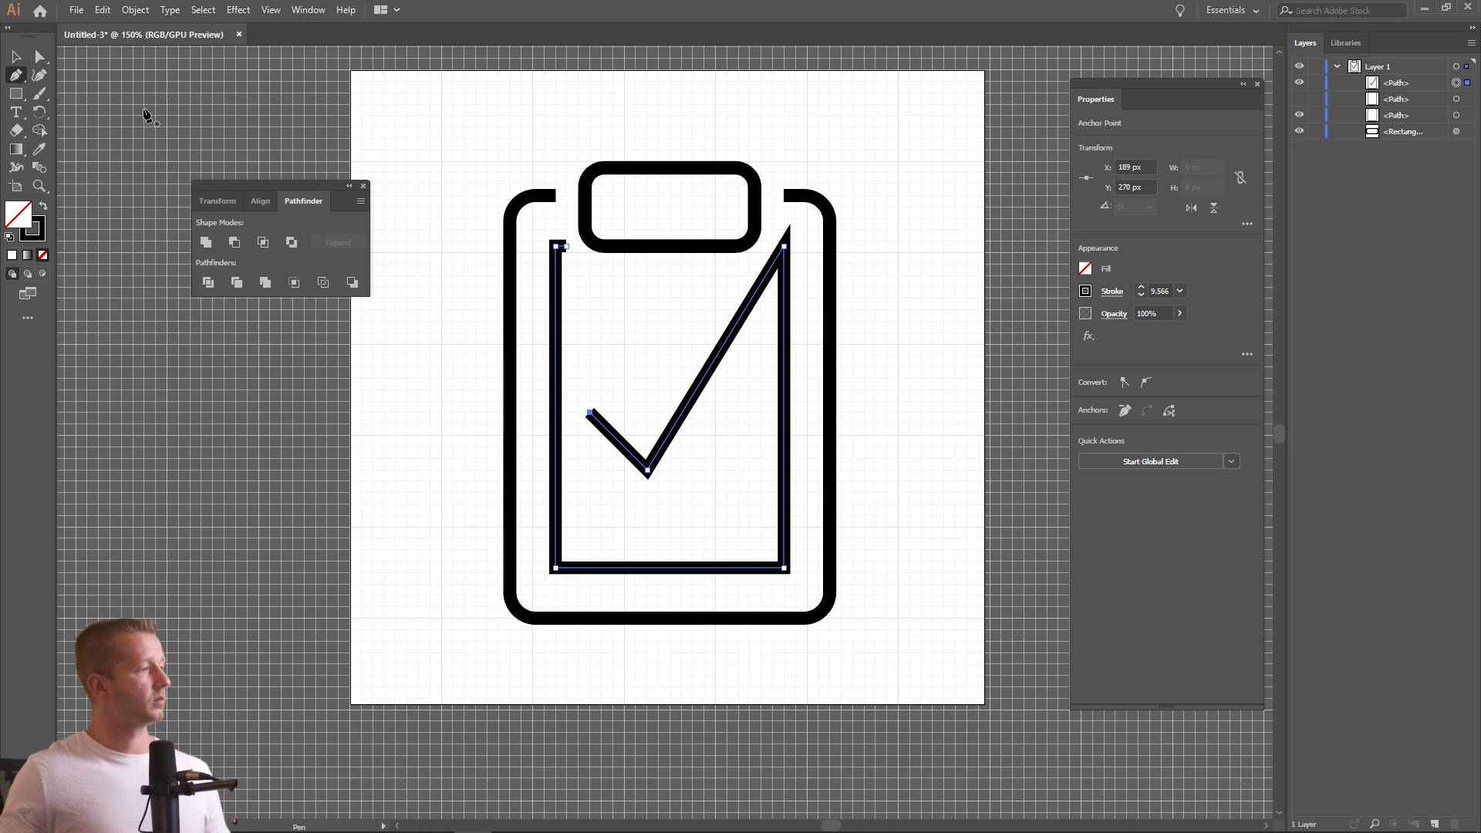
key("v")
left_click(180, 132)
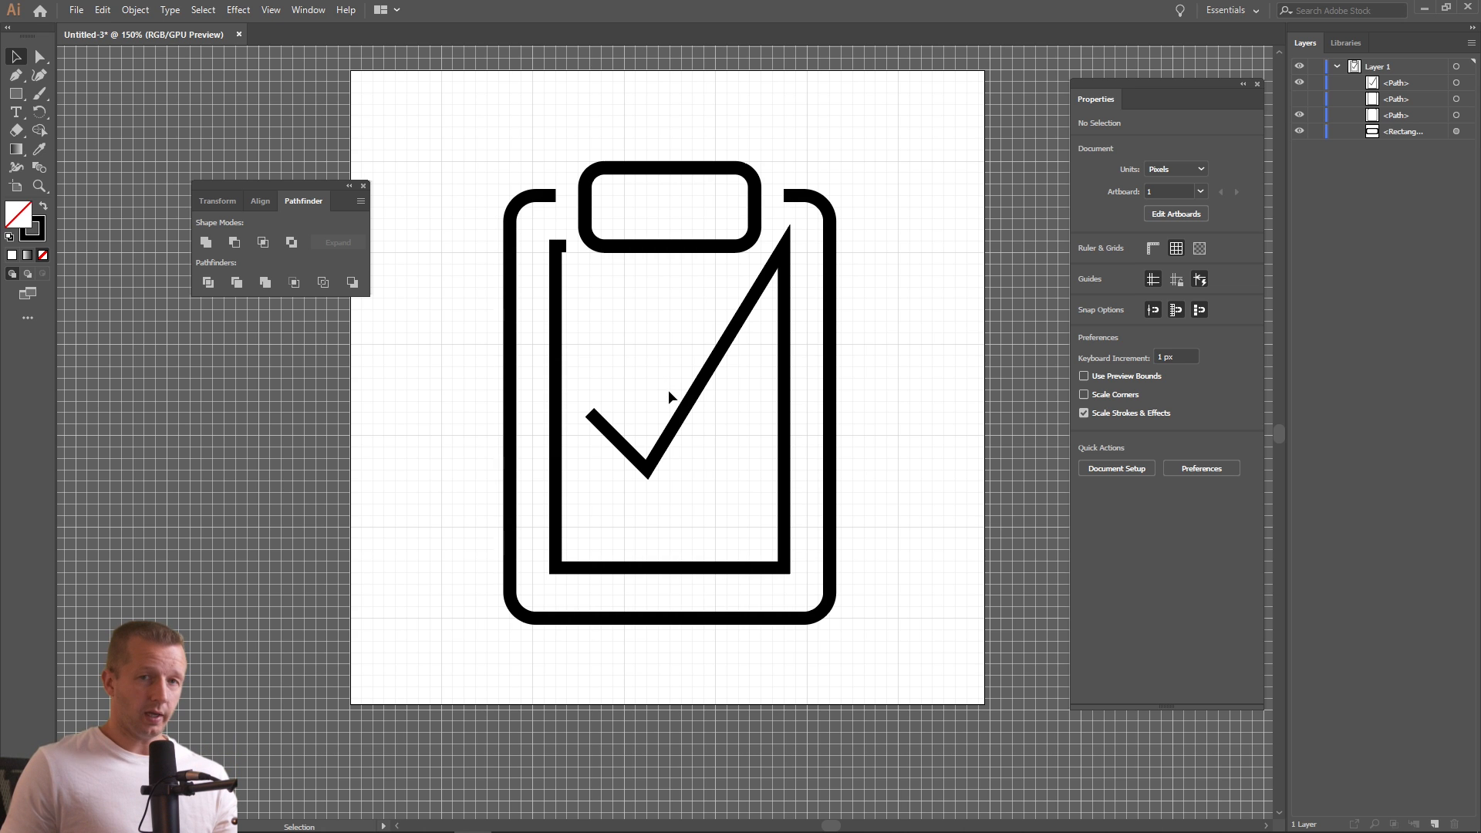
Delete the upper-left and bottom anchor points of the paper outline with Direct Selection, leaving only the checkmark inside the board
left_click(563, 246)
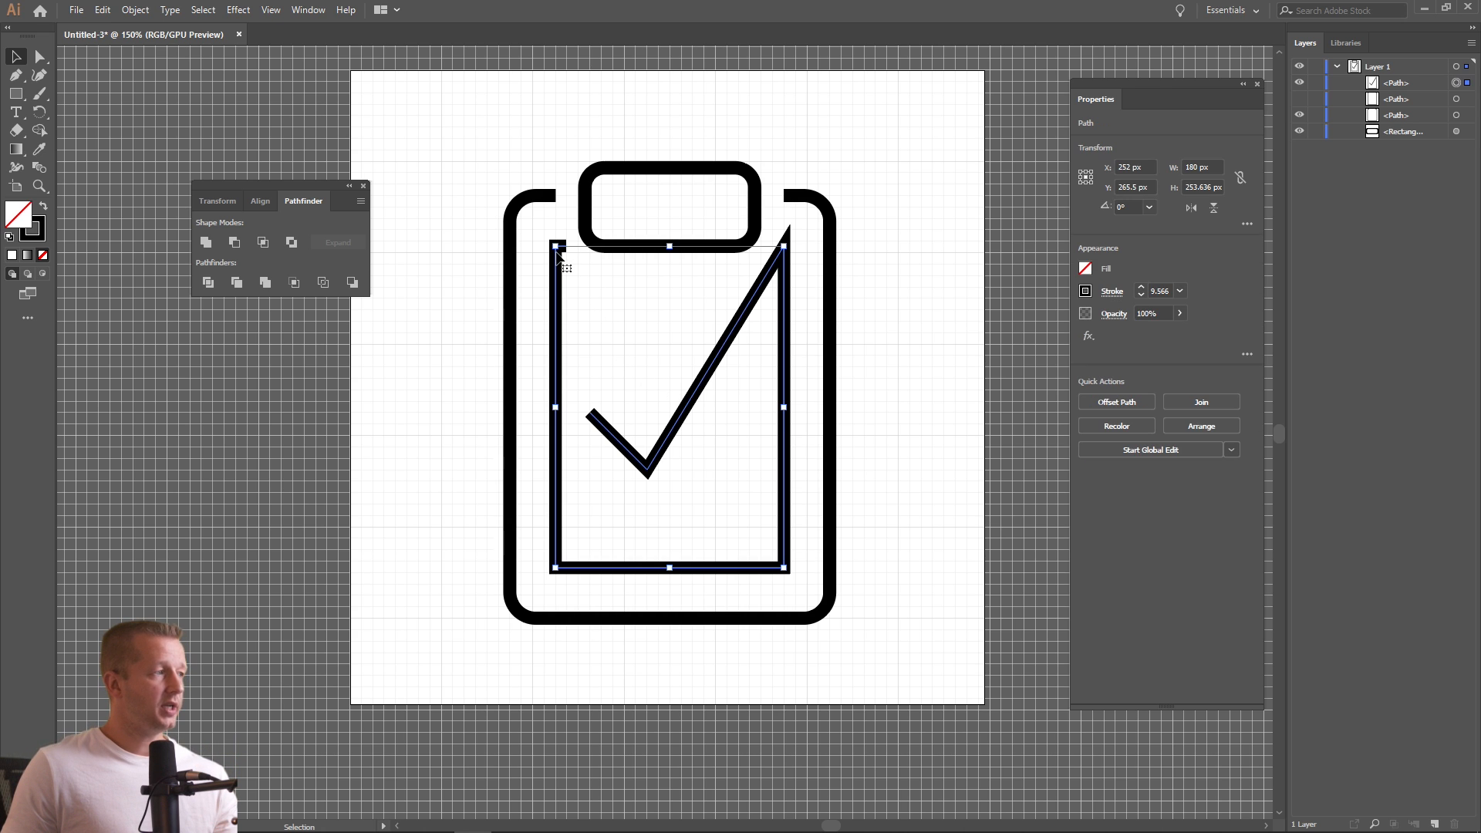
key("a")
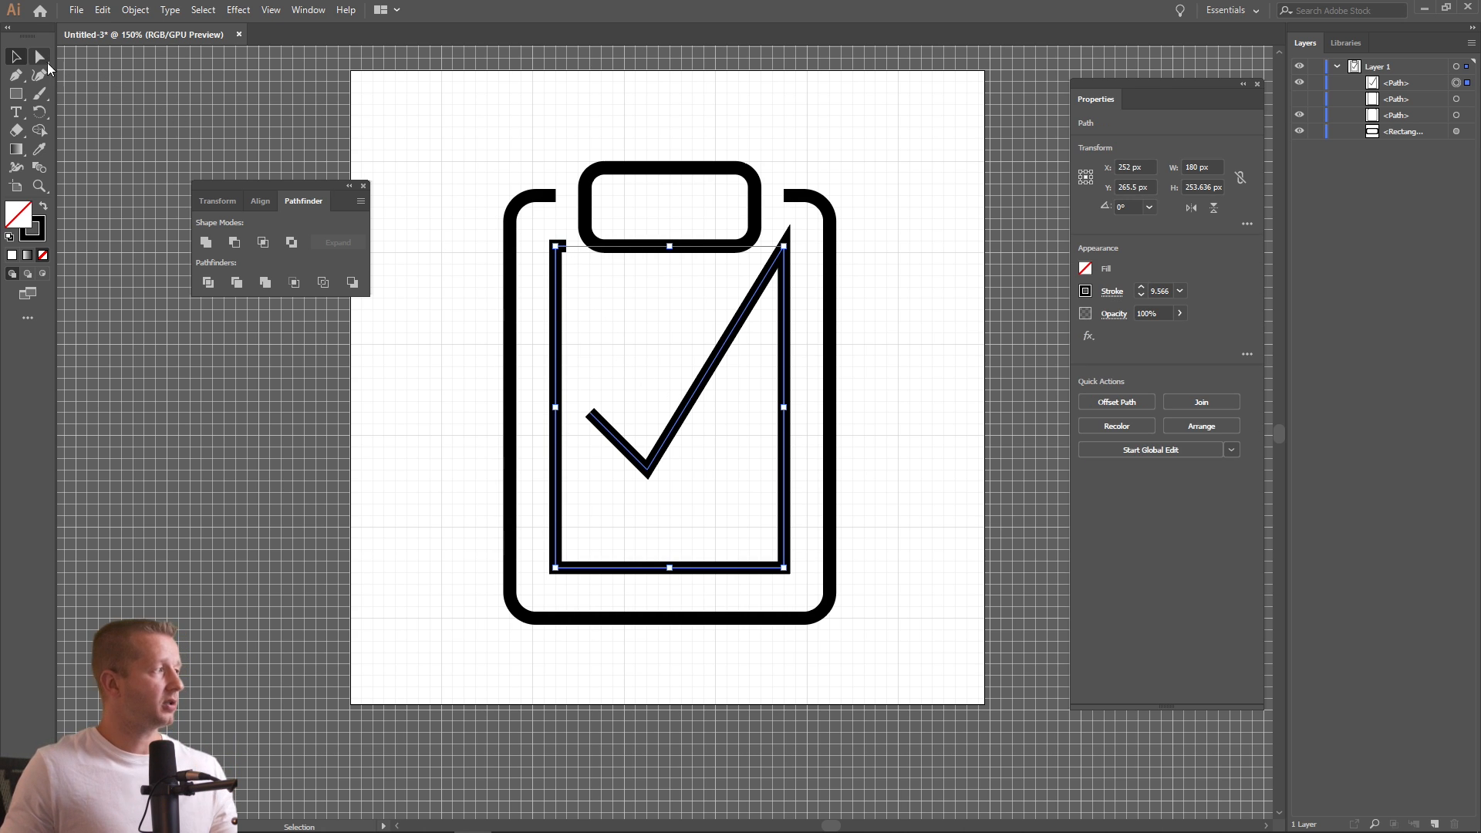
left_click(556, 246)
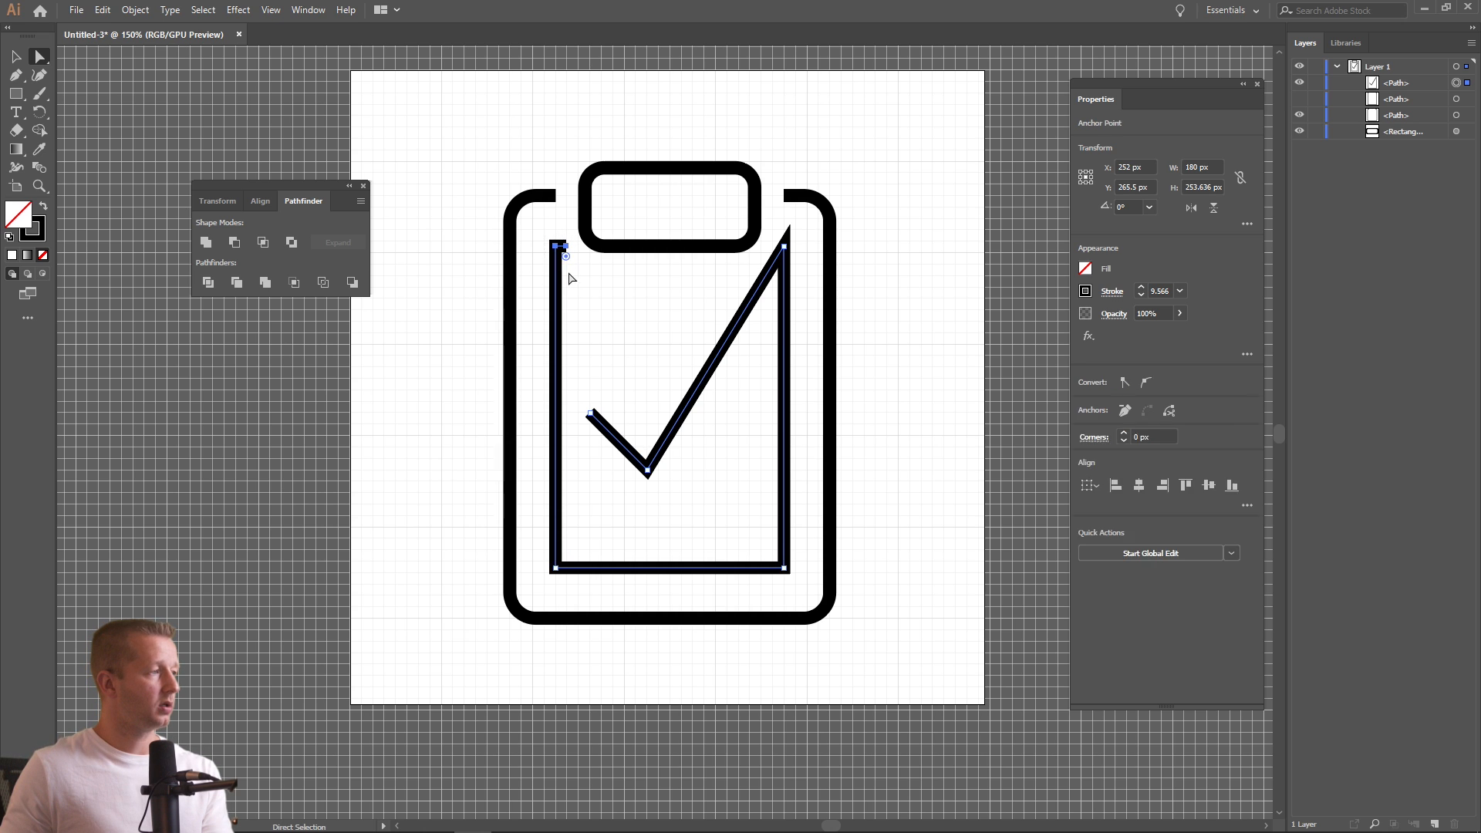
key("Delete")
left_click_drag(541, 543, 790, 590)
key("Delete")
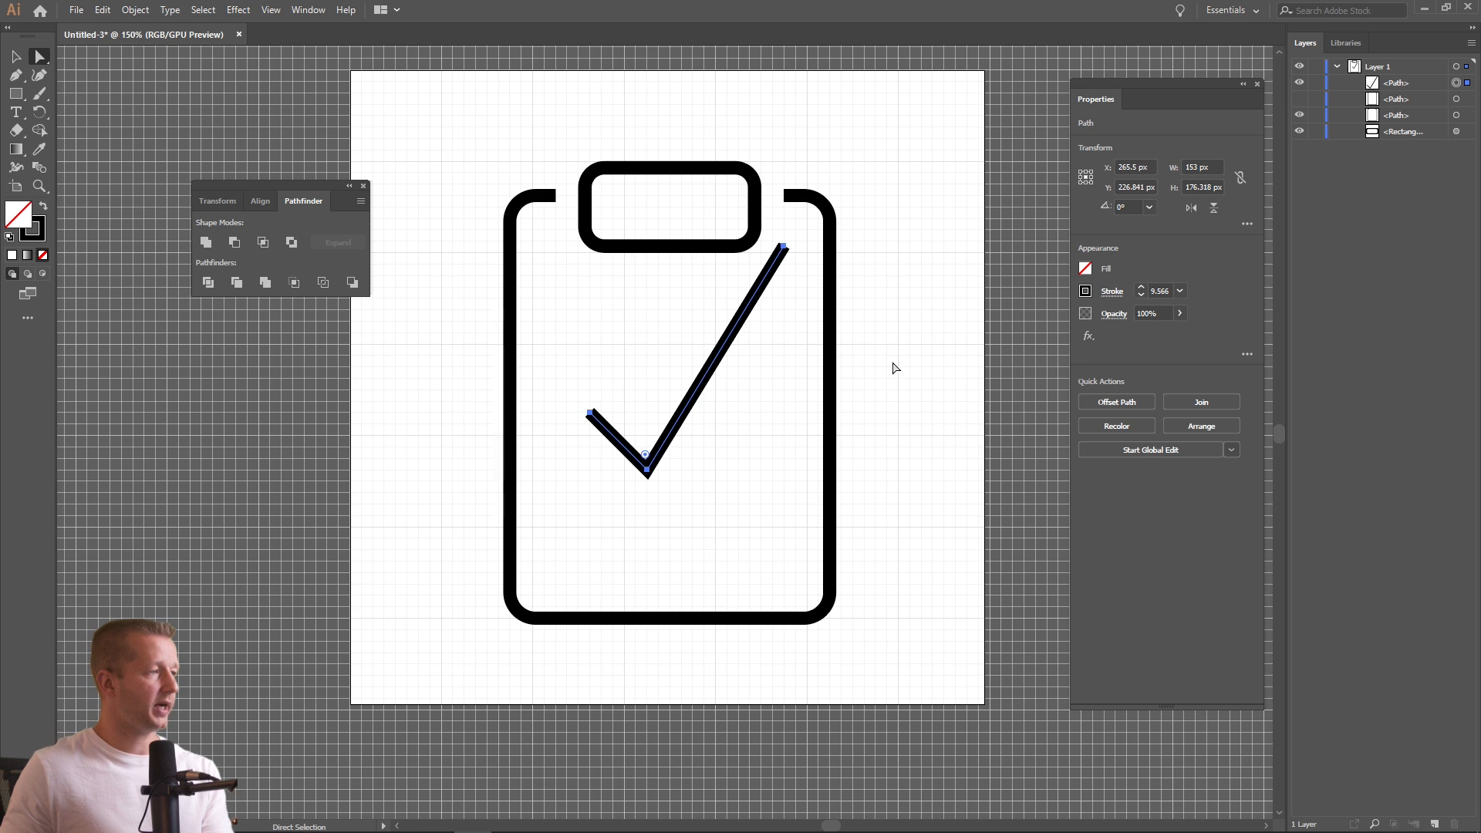
left_click(964, 339)
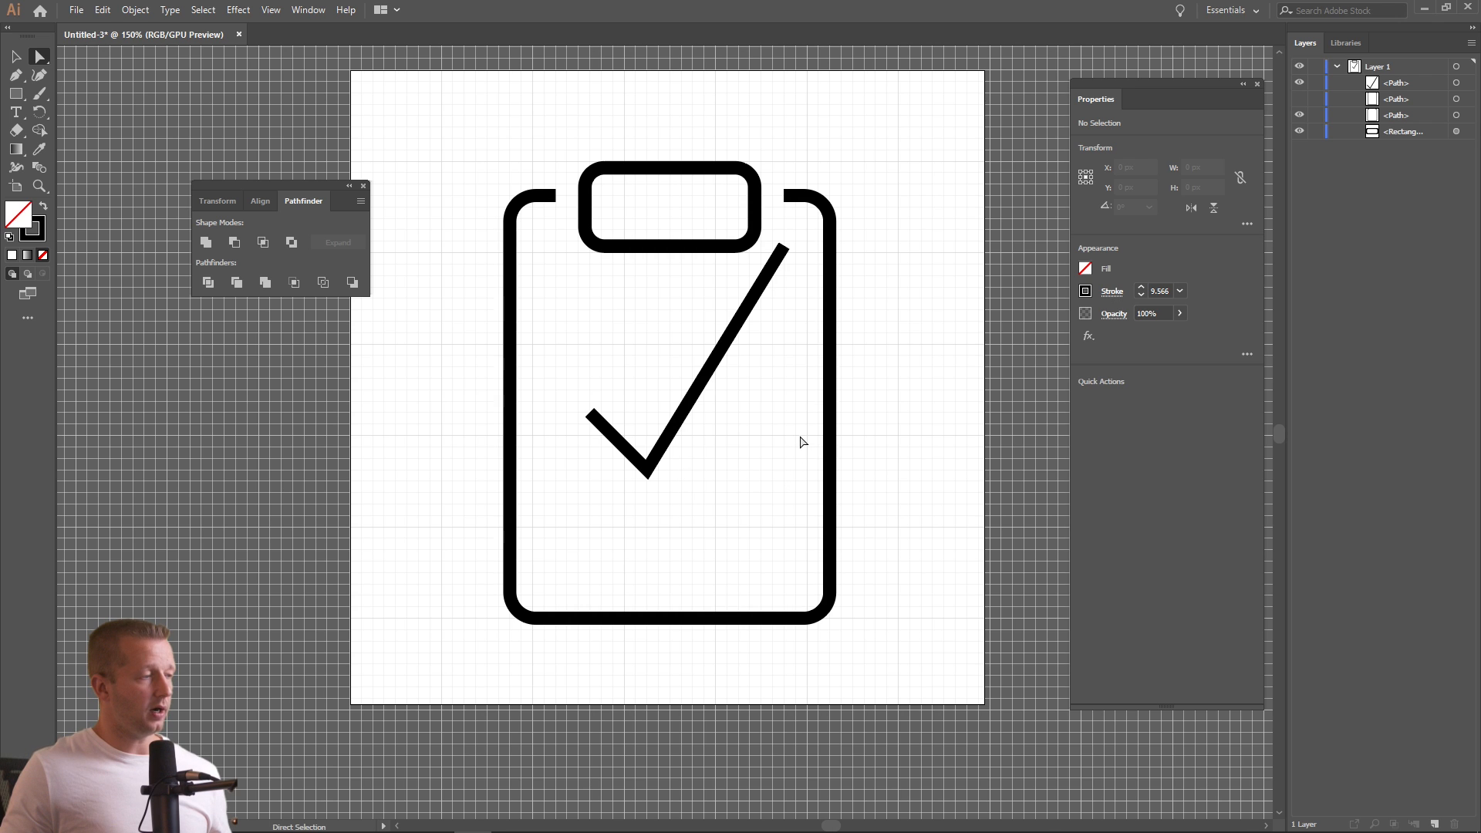
Undo the deletion of the paper outline's anchor points and deselect everything
key("ctrl+z")
key("ctrl+z")
left_click(928, 380)
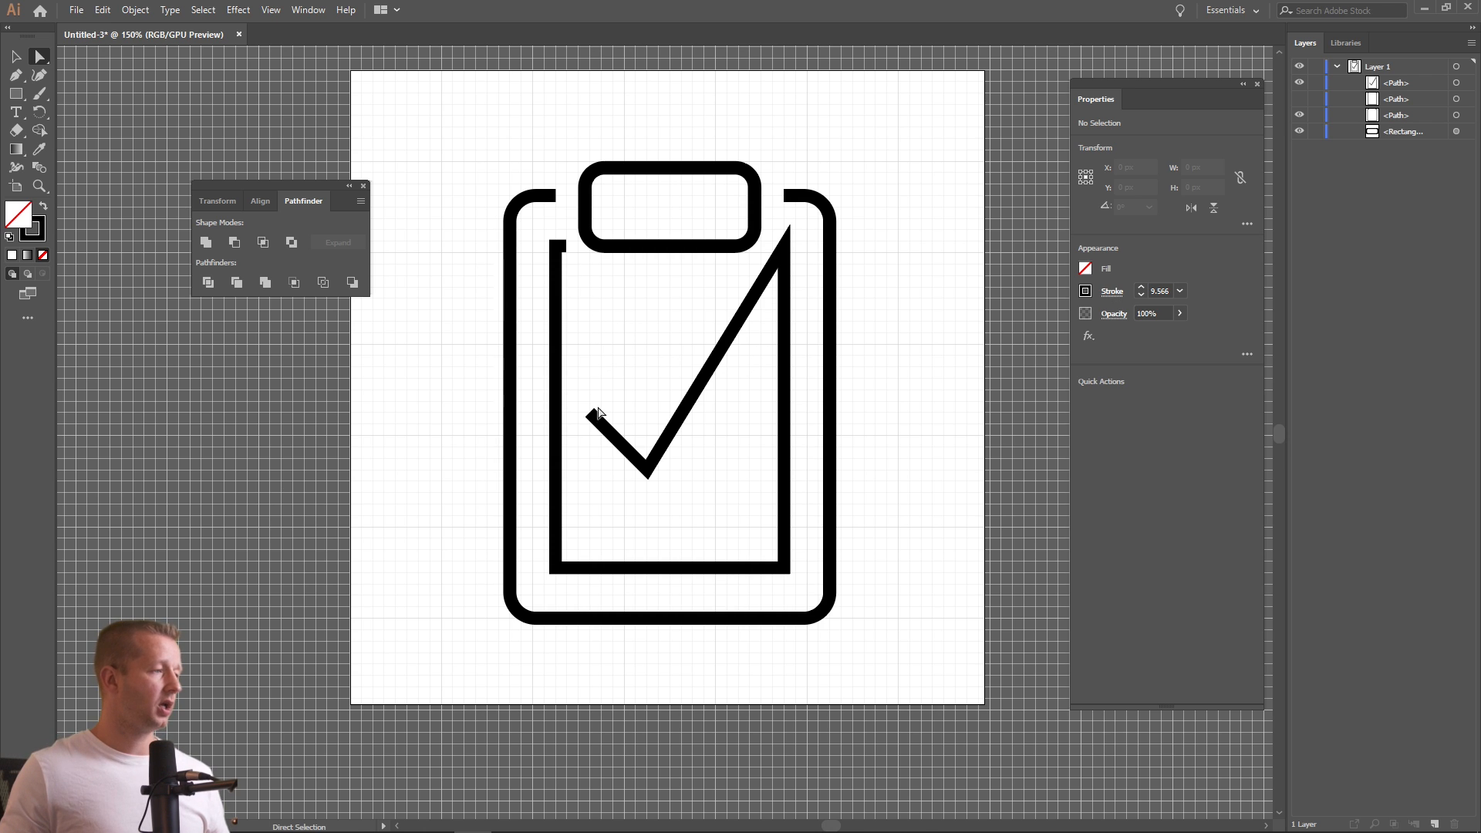
left_click(16, 57)
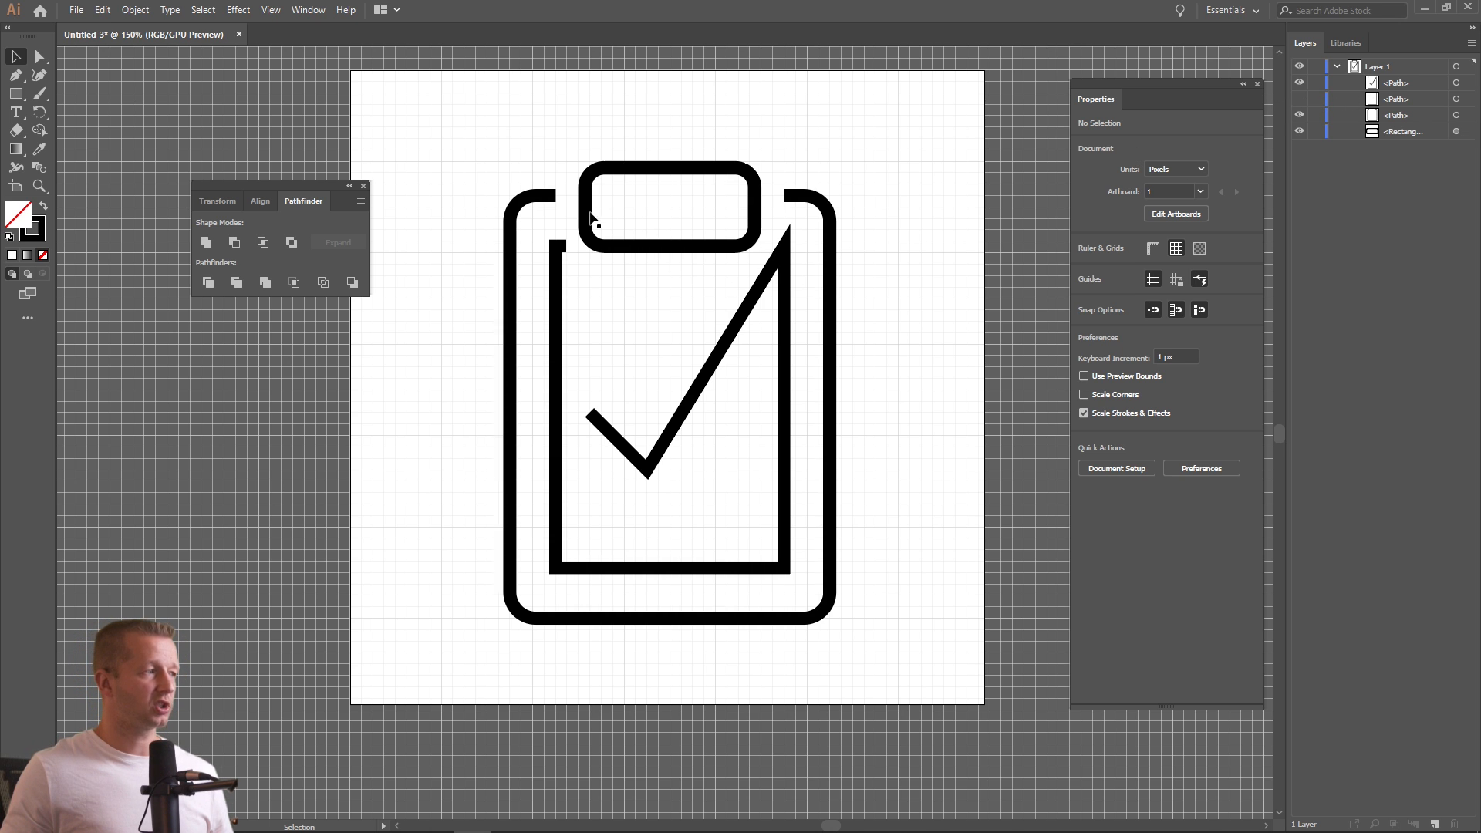
Rename Layer 1 as "board"
left_click(1387, 67)
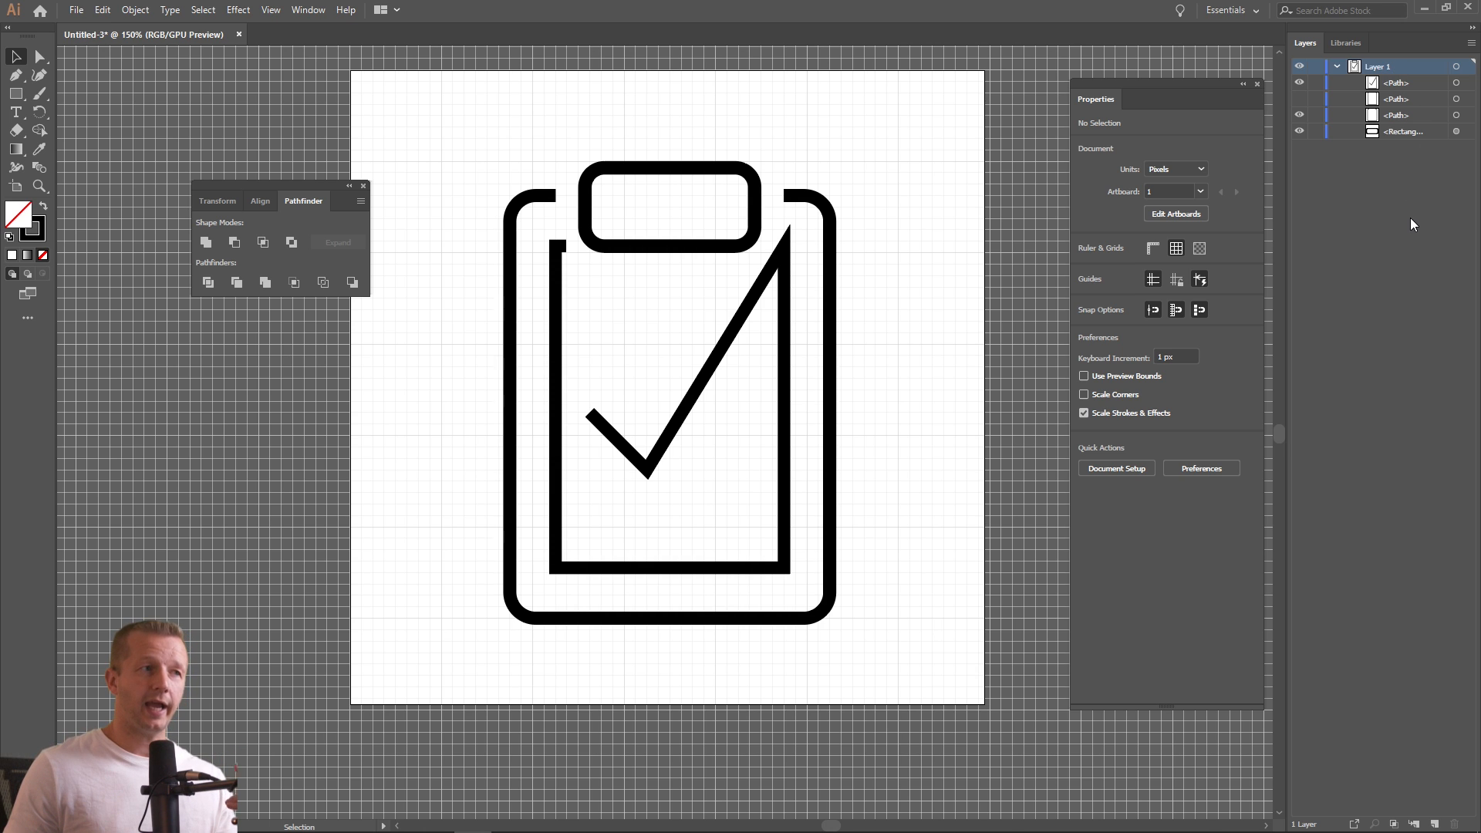
double_click(1378, 68)
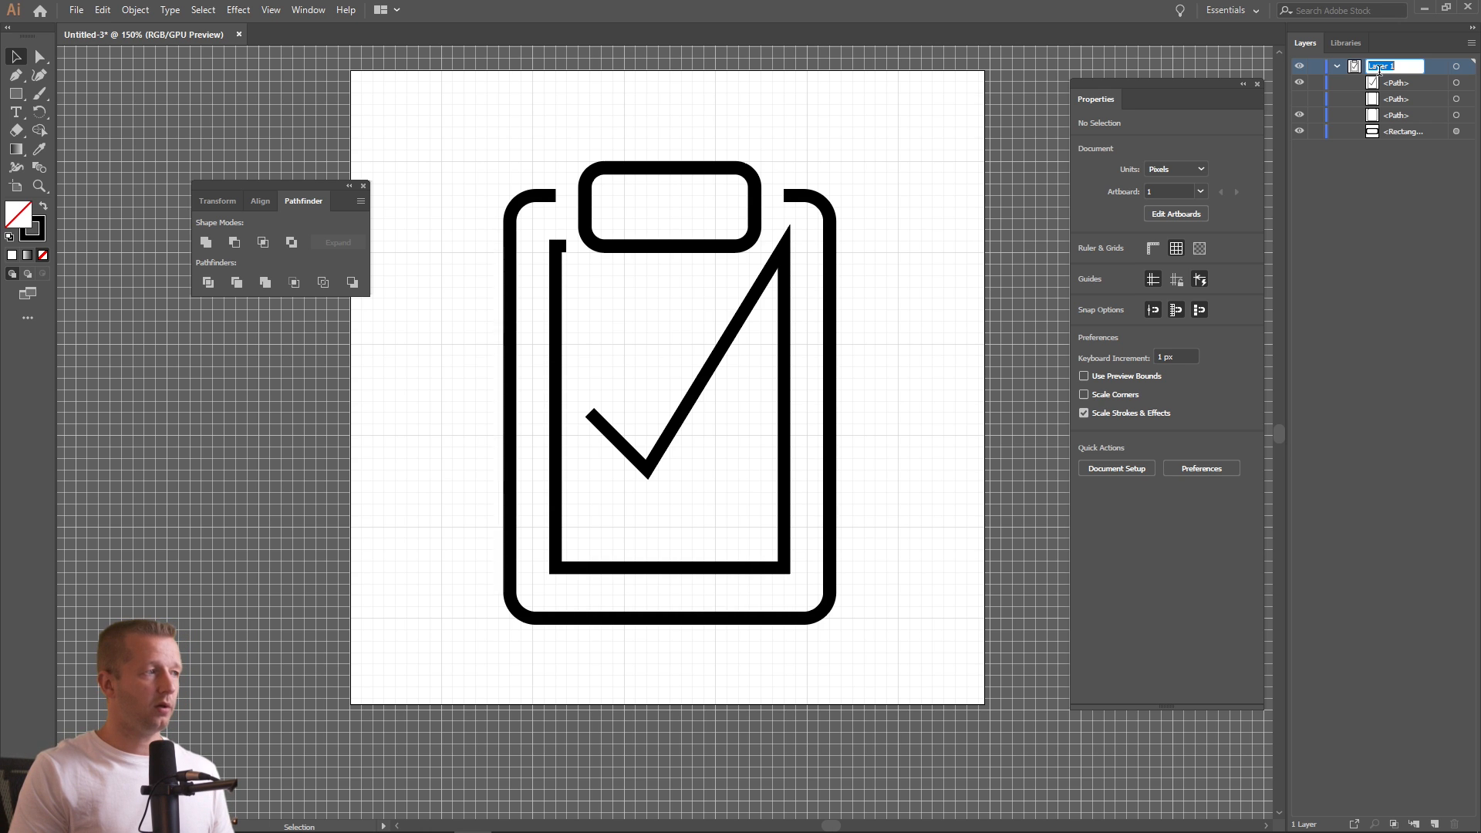
type("clip")
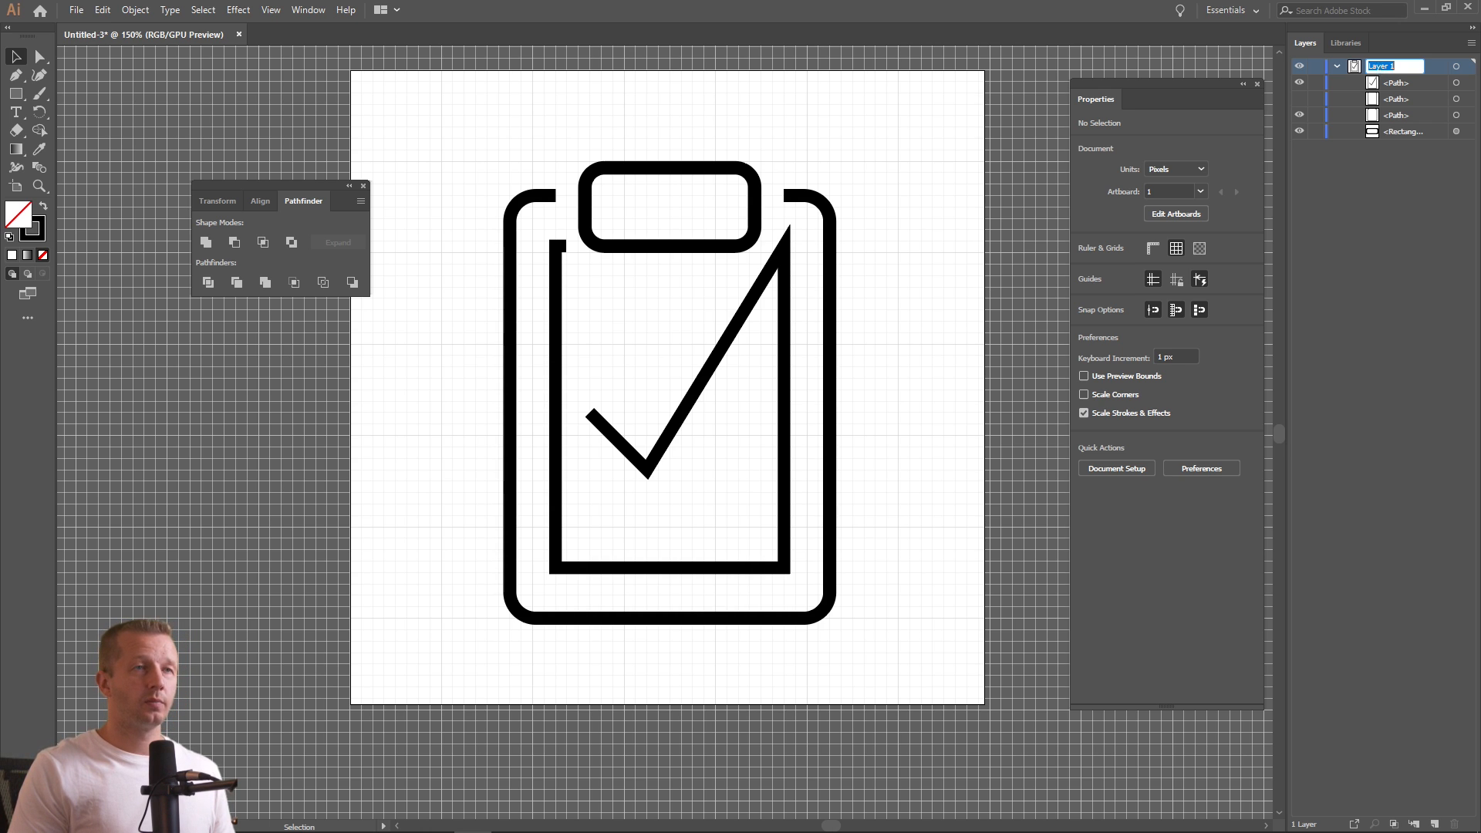
key("BackSpace")
key("BackSpace")
key("BackSpace")
key("BackSpace")
type("board")
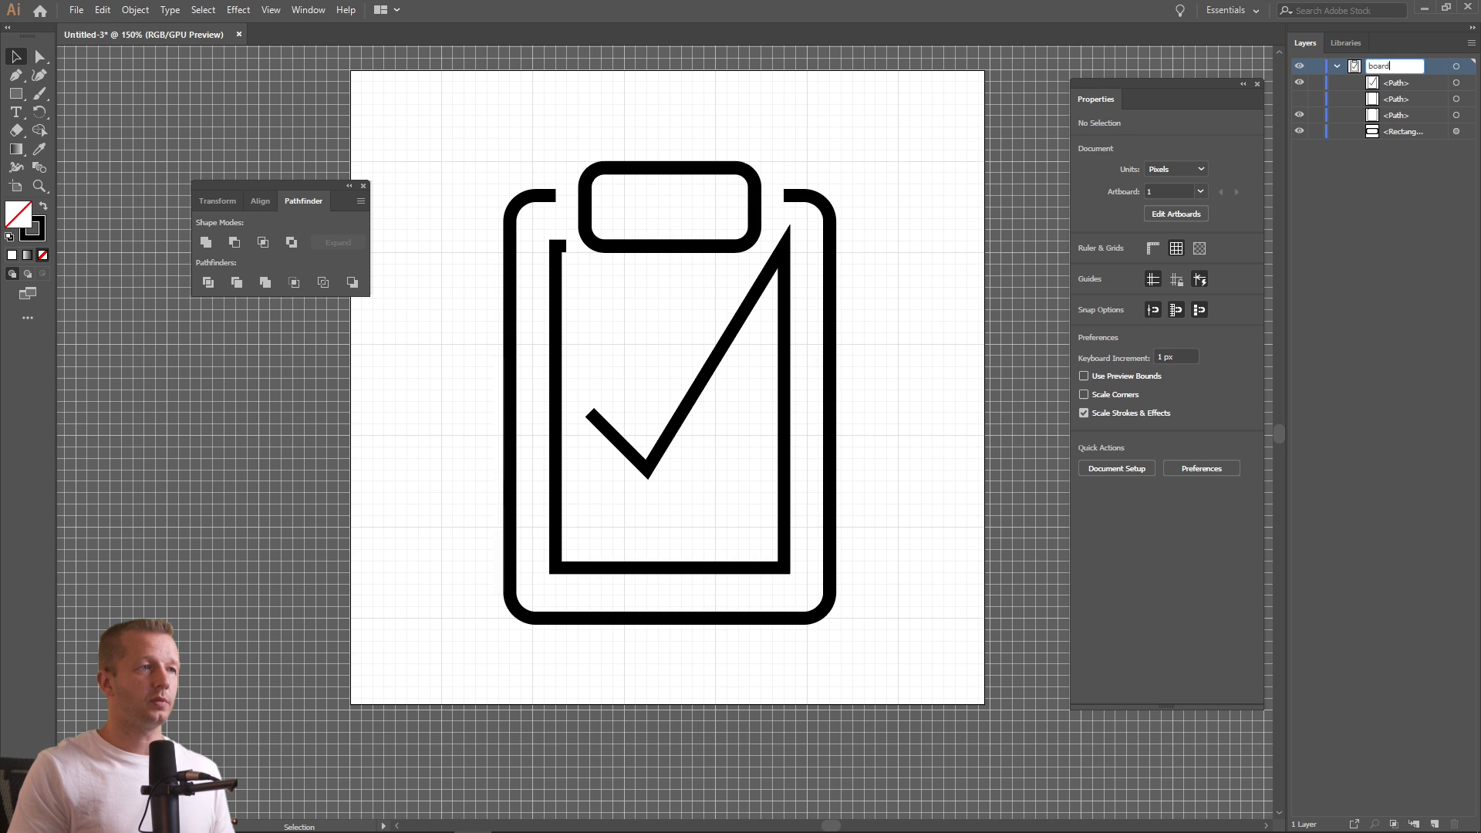
key("Return")
Toggle the visibility of the lowest two objects in the layer to identify which is the clip and which is the board outline
left_click(1385, 133)
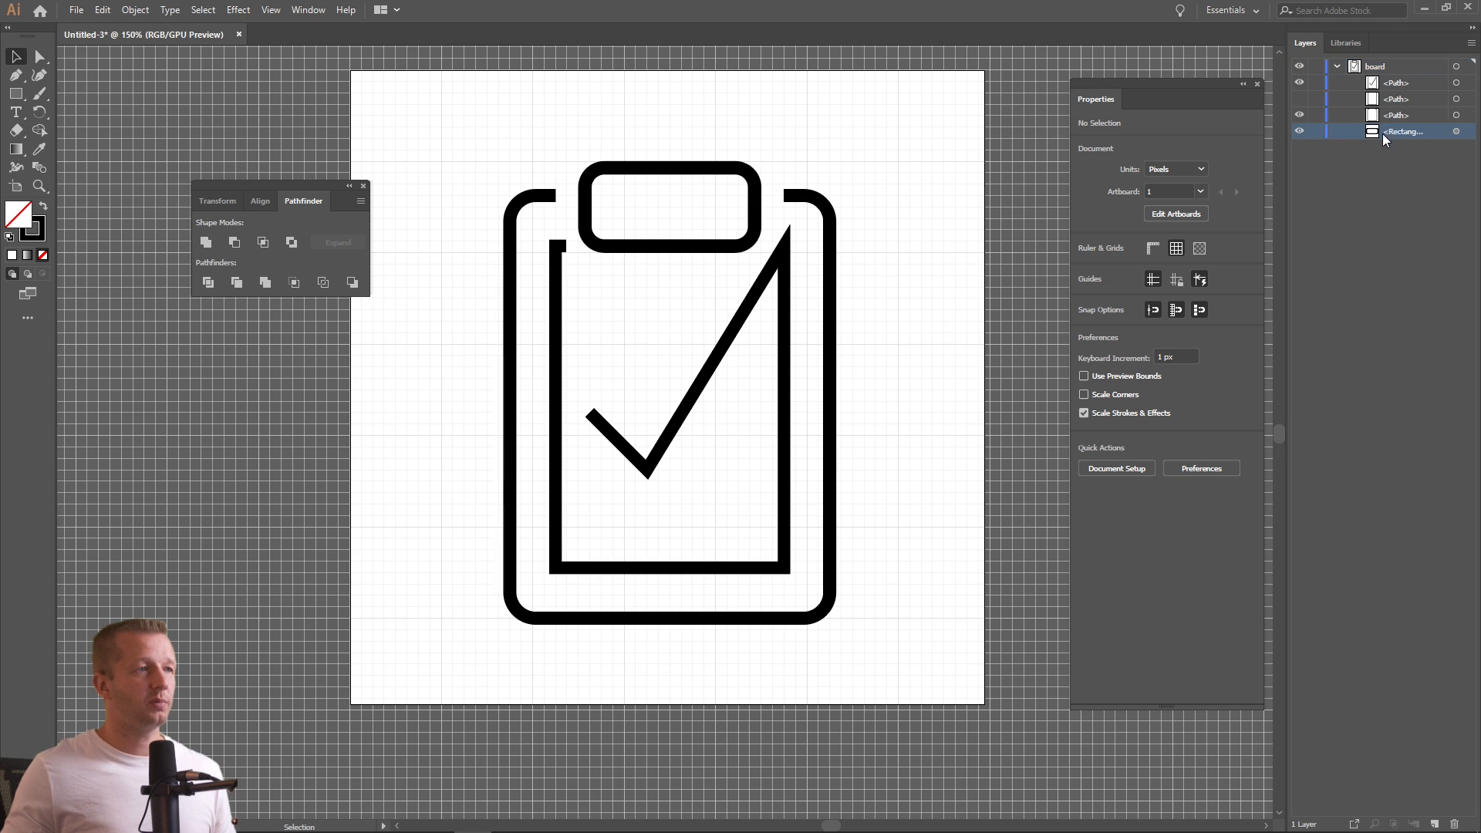
left_click(1299, 132)
left_click(1299, 132)
left_click(1301, 115)
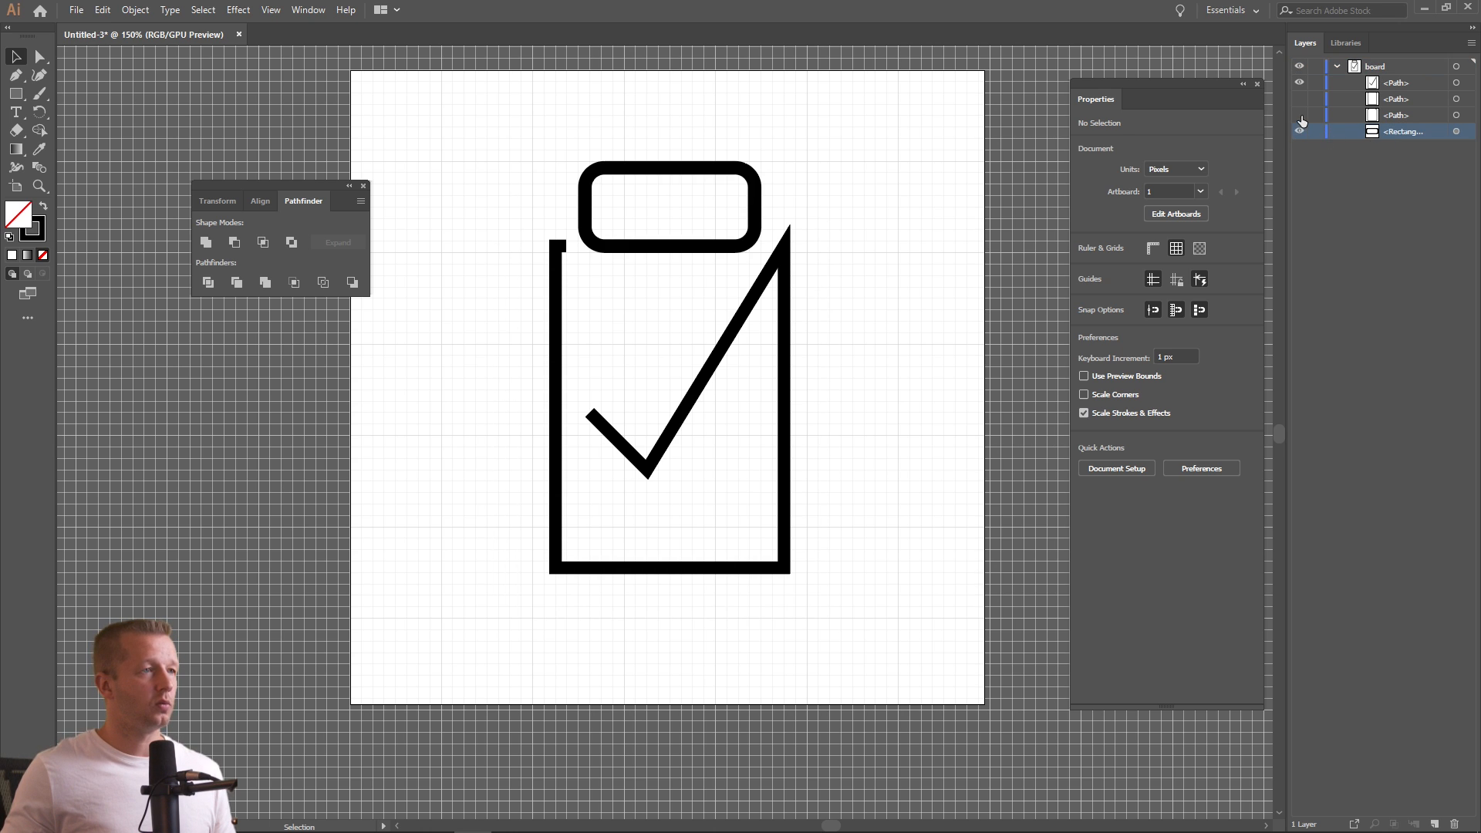
left_click(1301, 116)
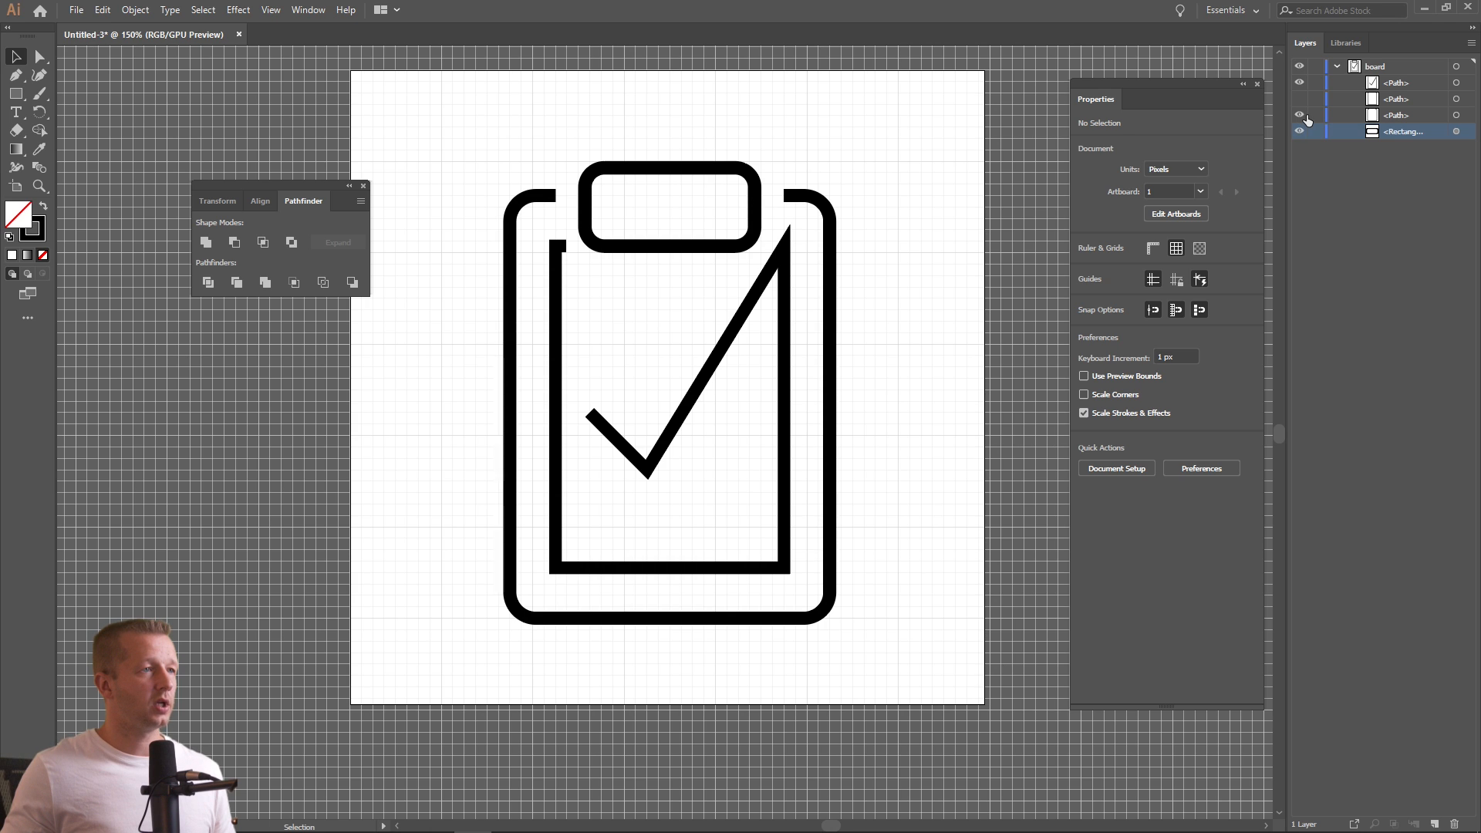
left_click(1379, 118)
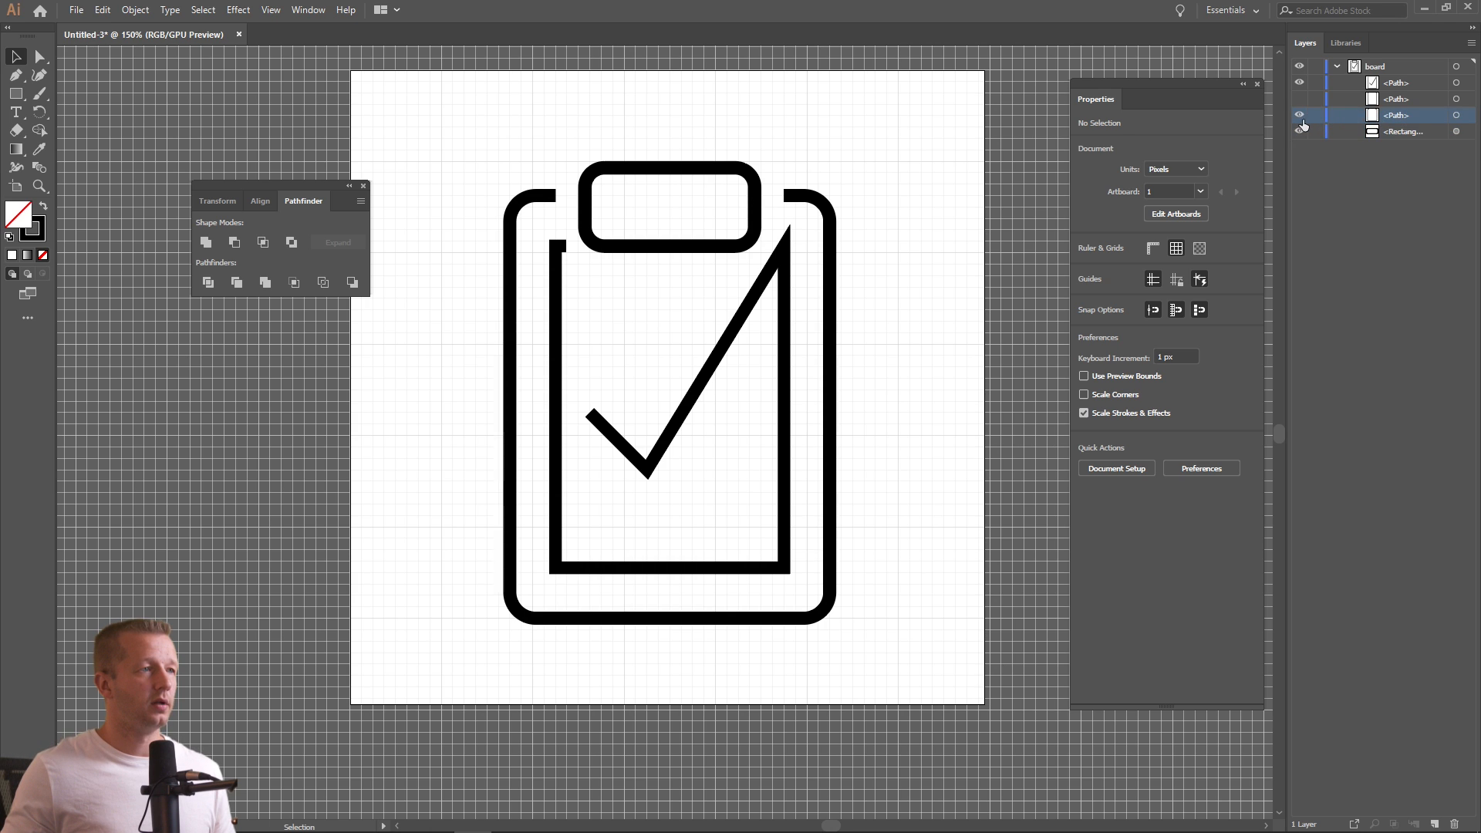
left_click(1301, 115)
left_click(1300, 115)
left_click(1303, 132)
left_click(1301, 131)
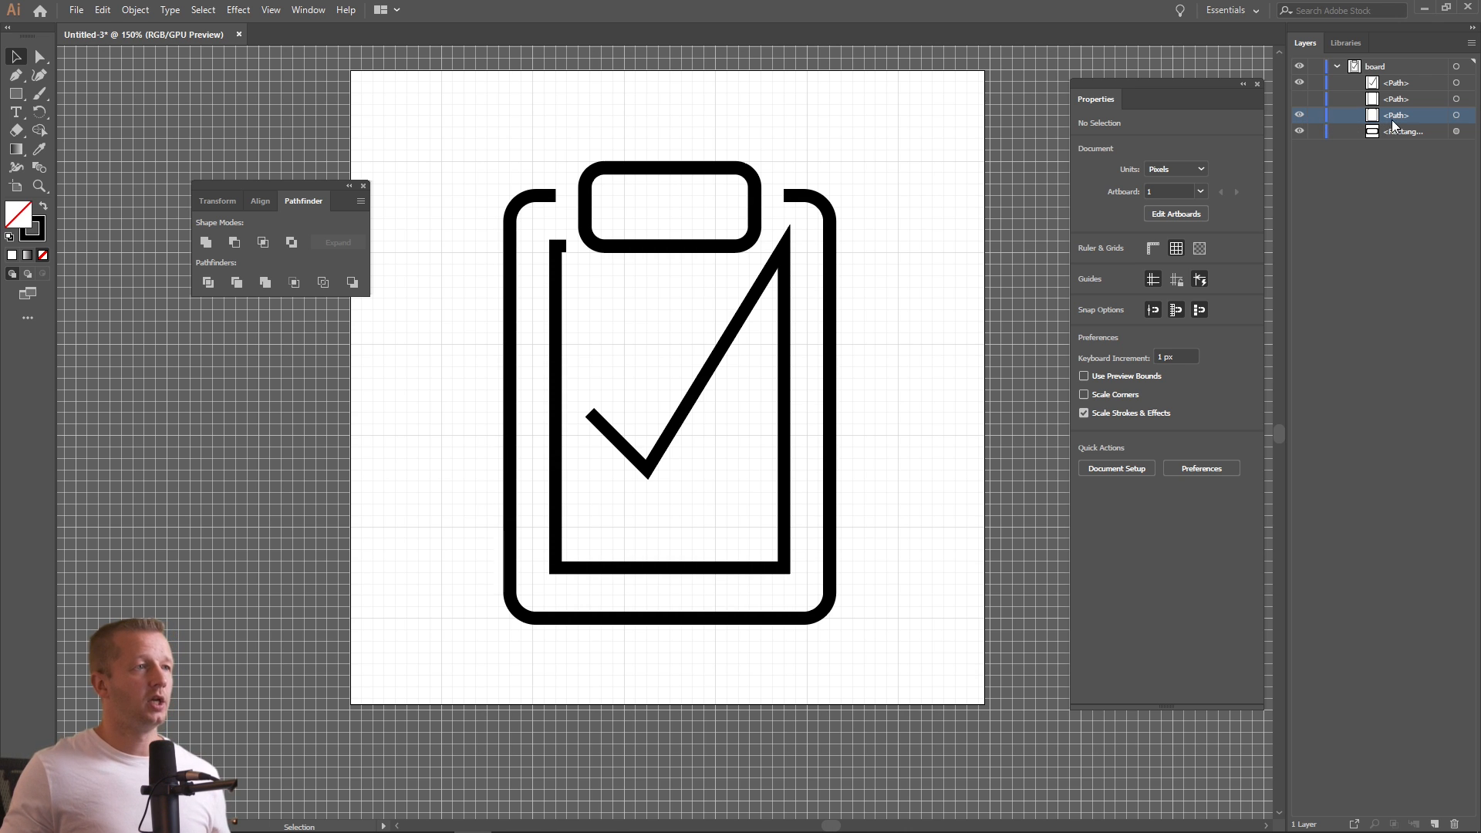
Create a new layer named "check" and move the checkmark path from the board layer into it
left_click(1472, 42)
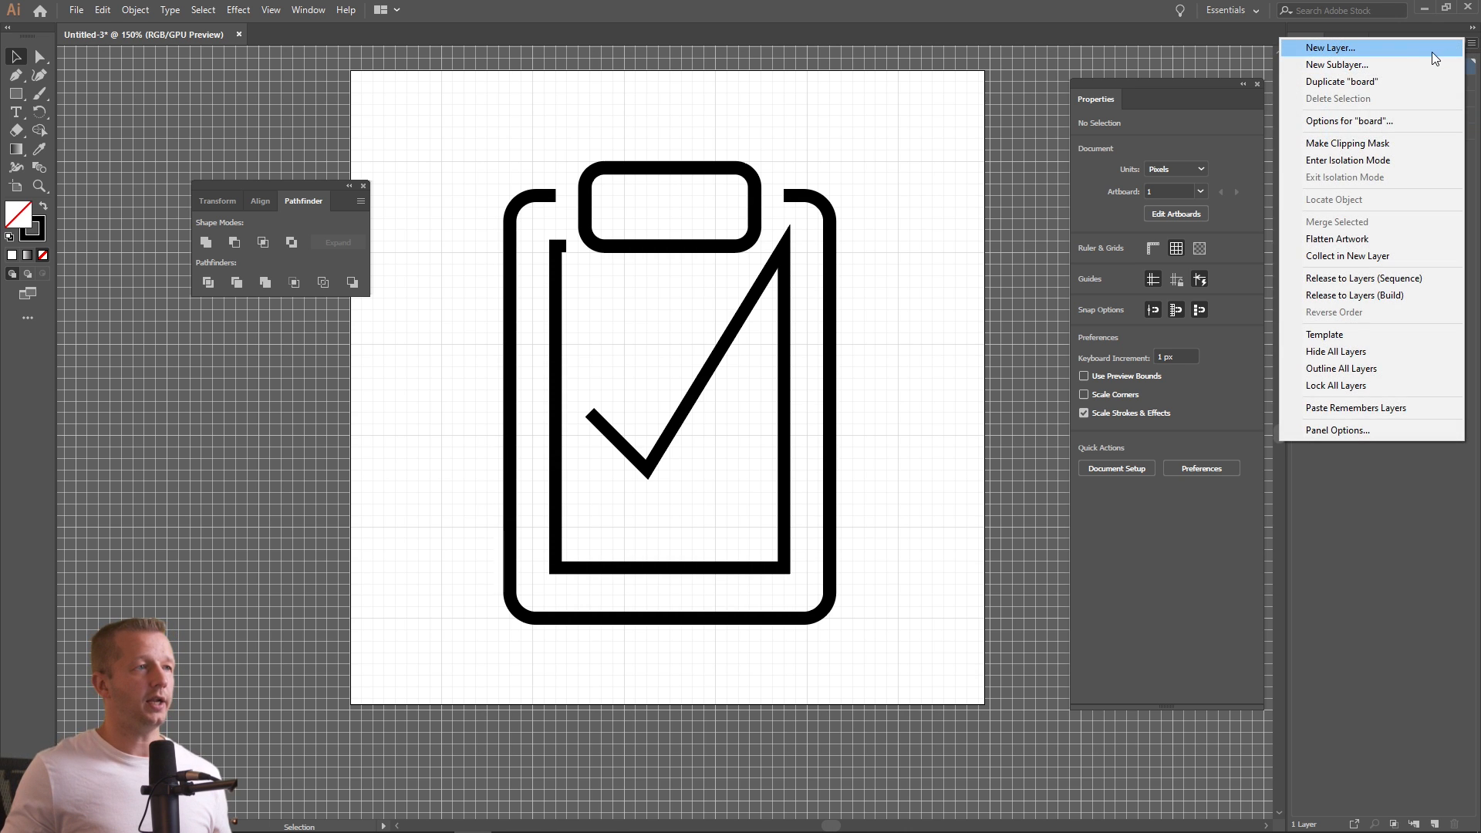
left_click(1415, 49)
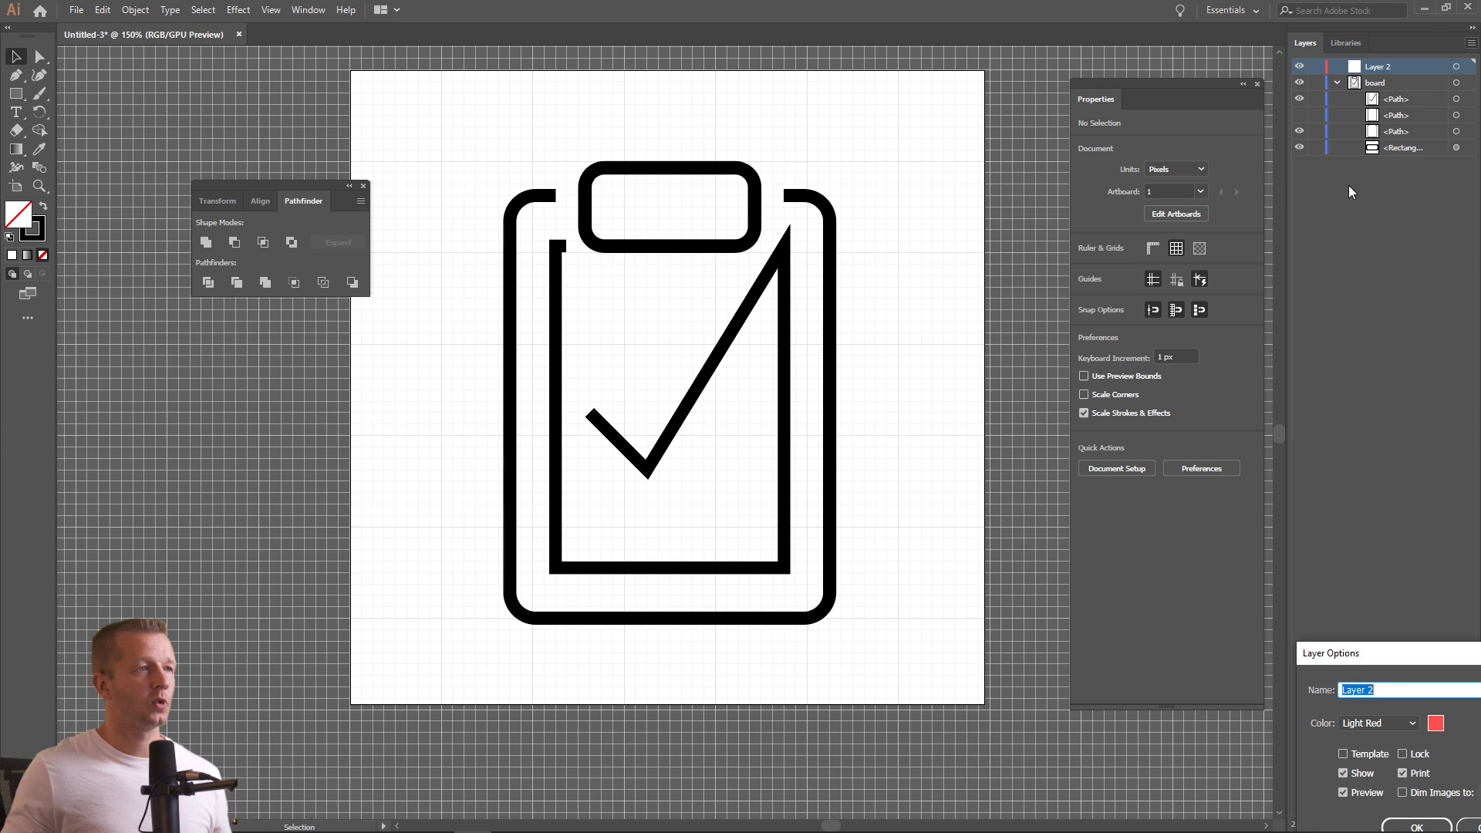
left_click_drag(1382, 655, 994, 279)
type("check")
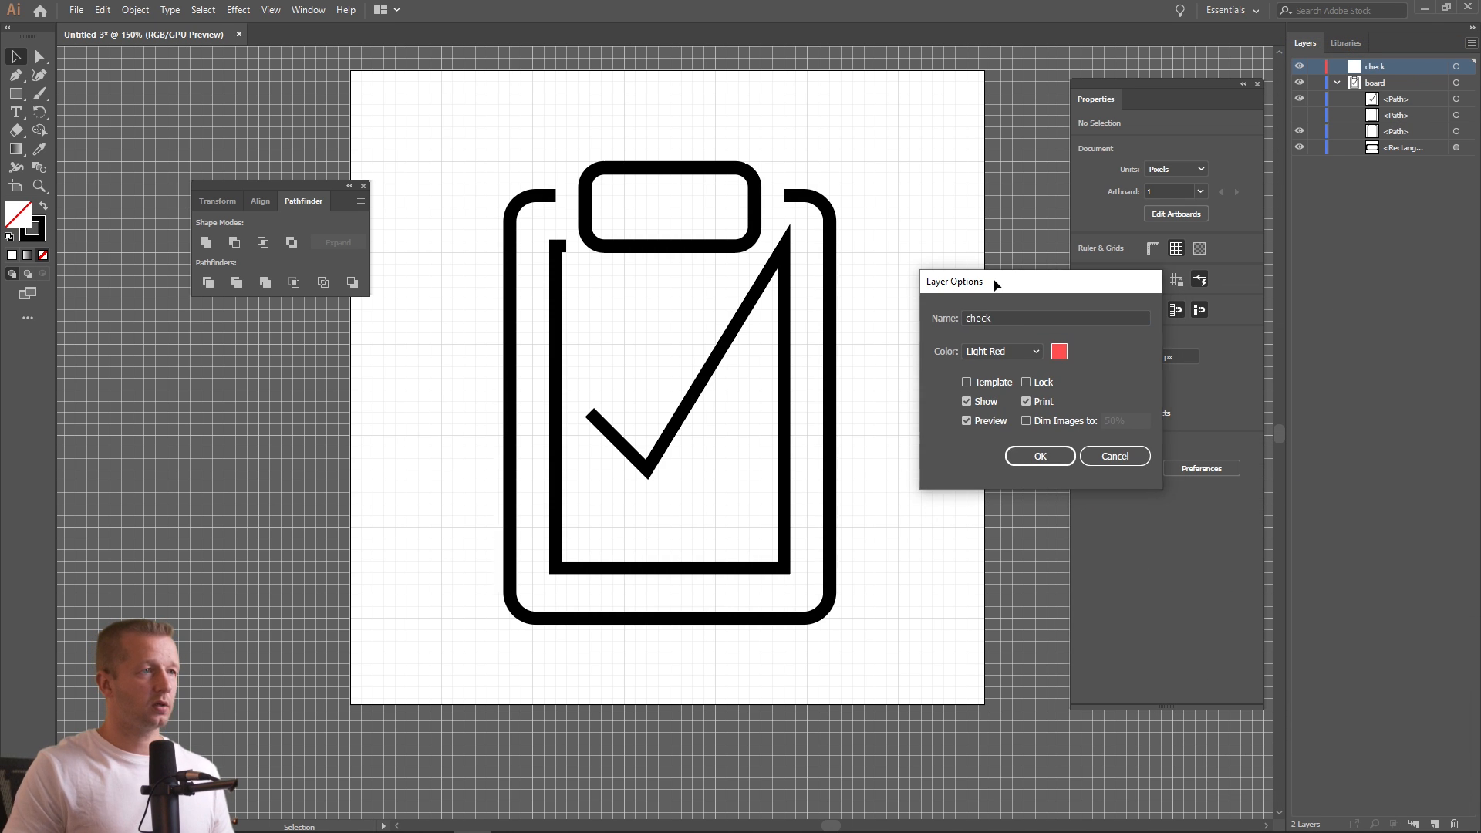
key("Return")
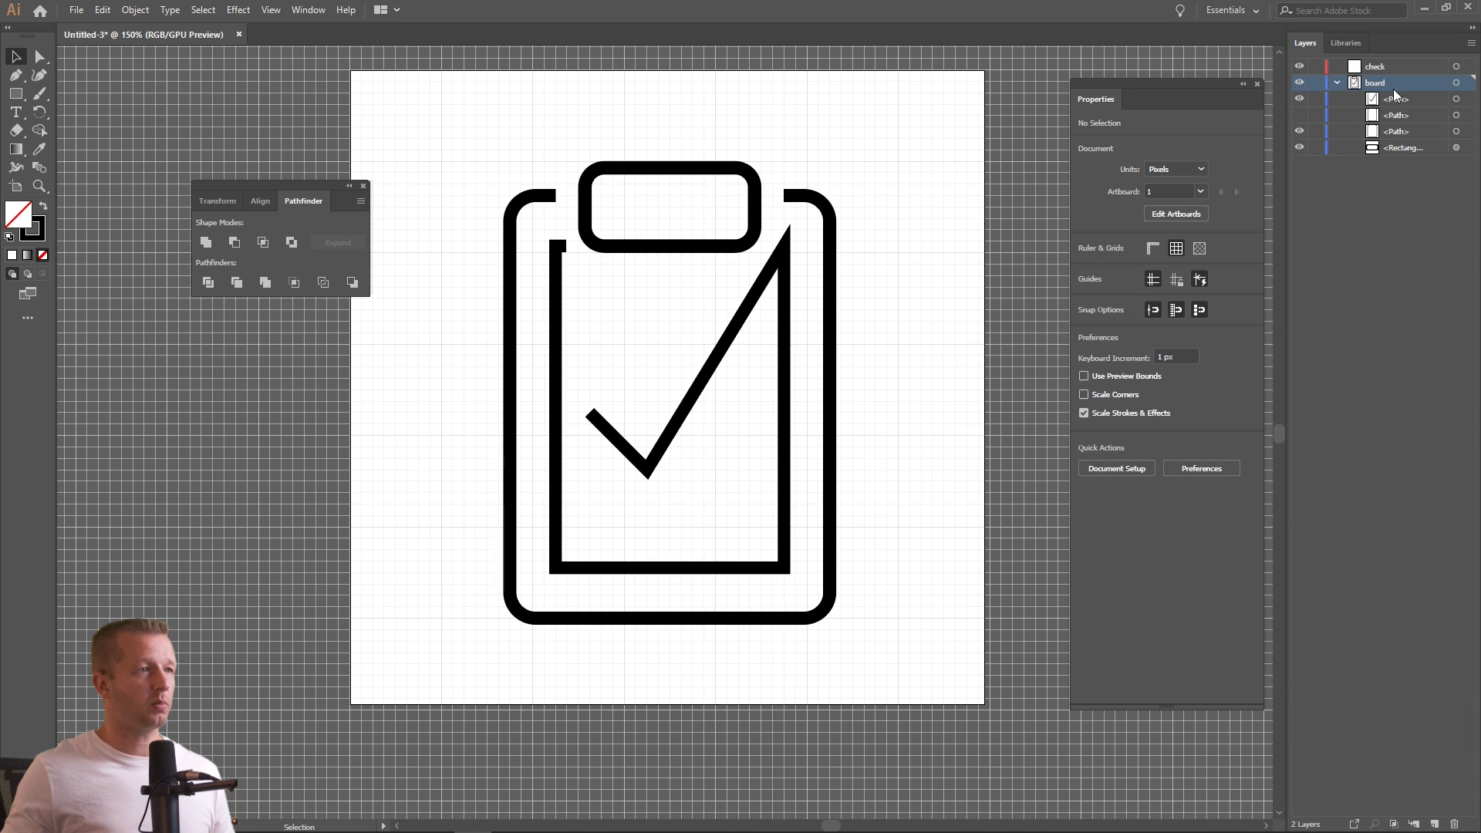
left_click_drag(1395, 99, 1379, 69)
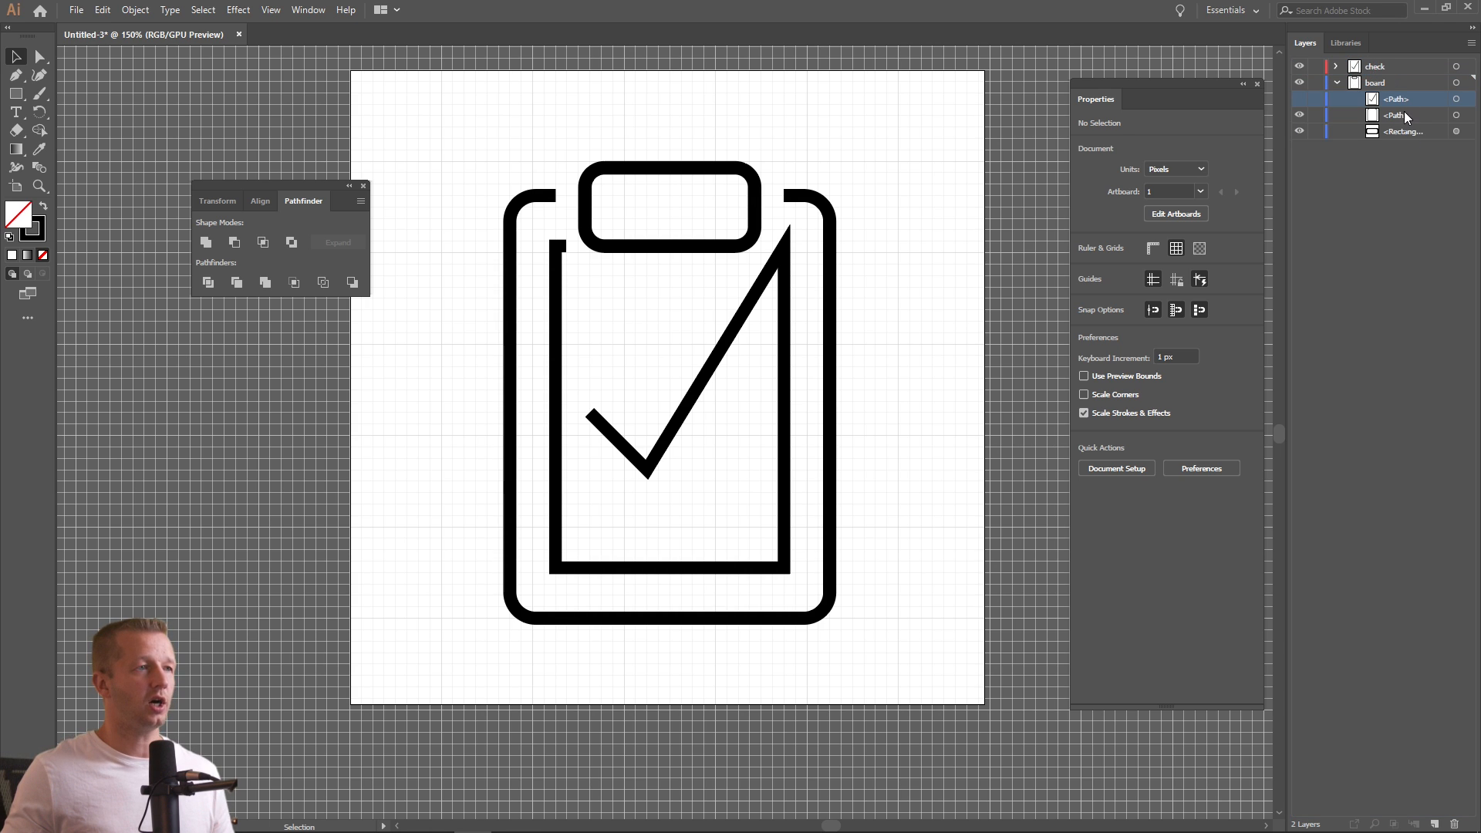
Create another layer named "paper" between the check and board layers
left_click(1471, 44)
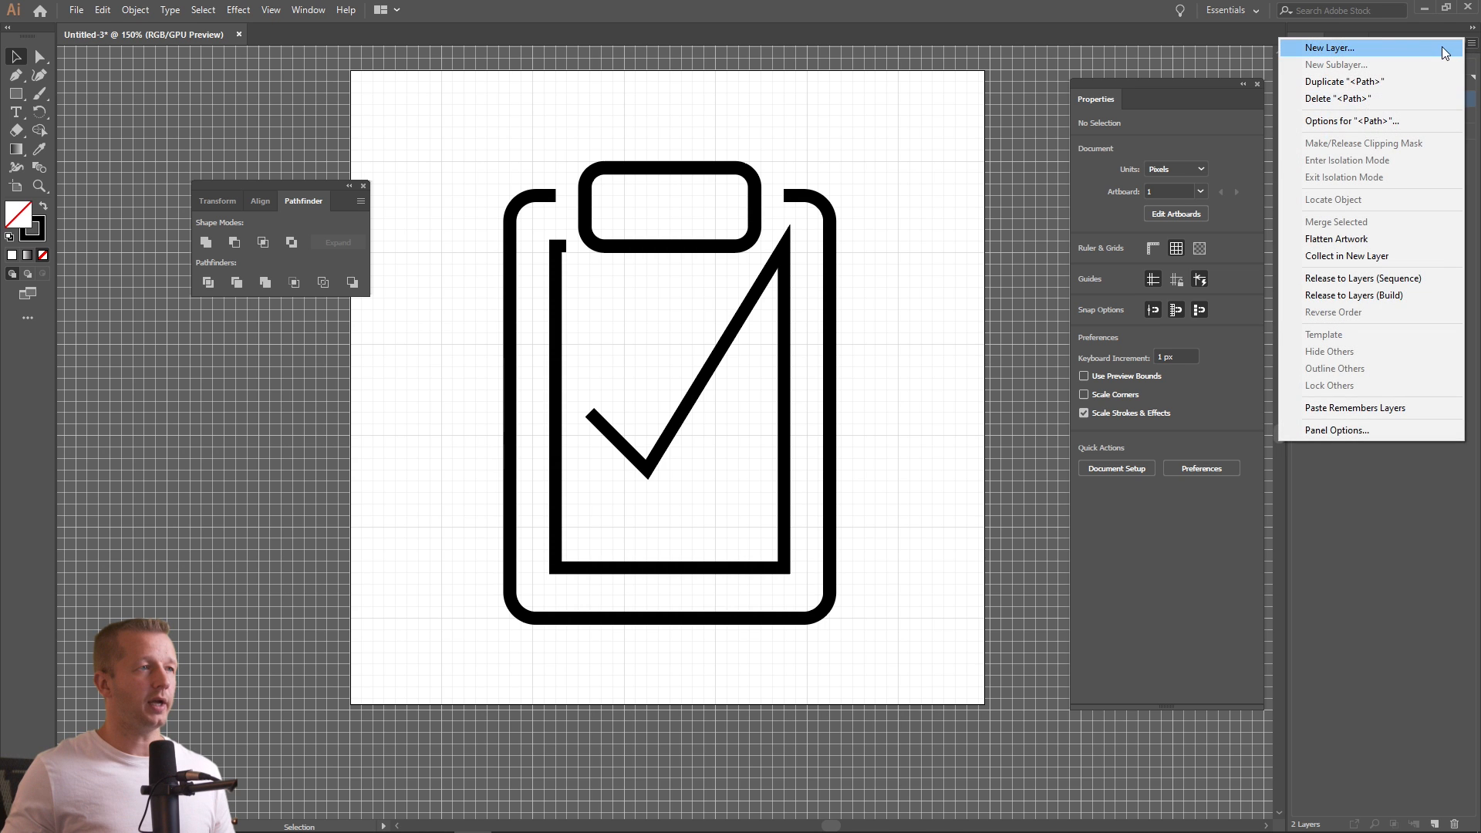
left_click(1321, 44)
type("paper")
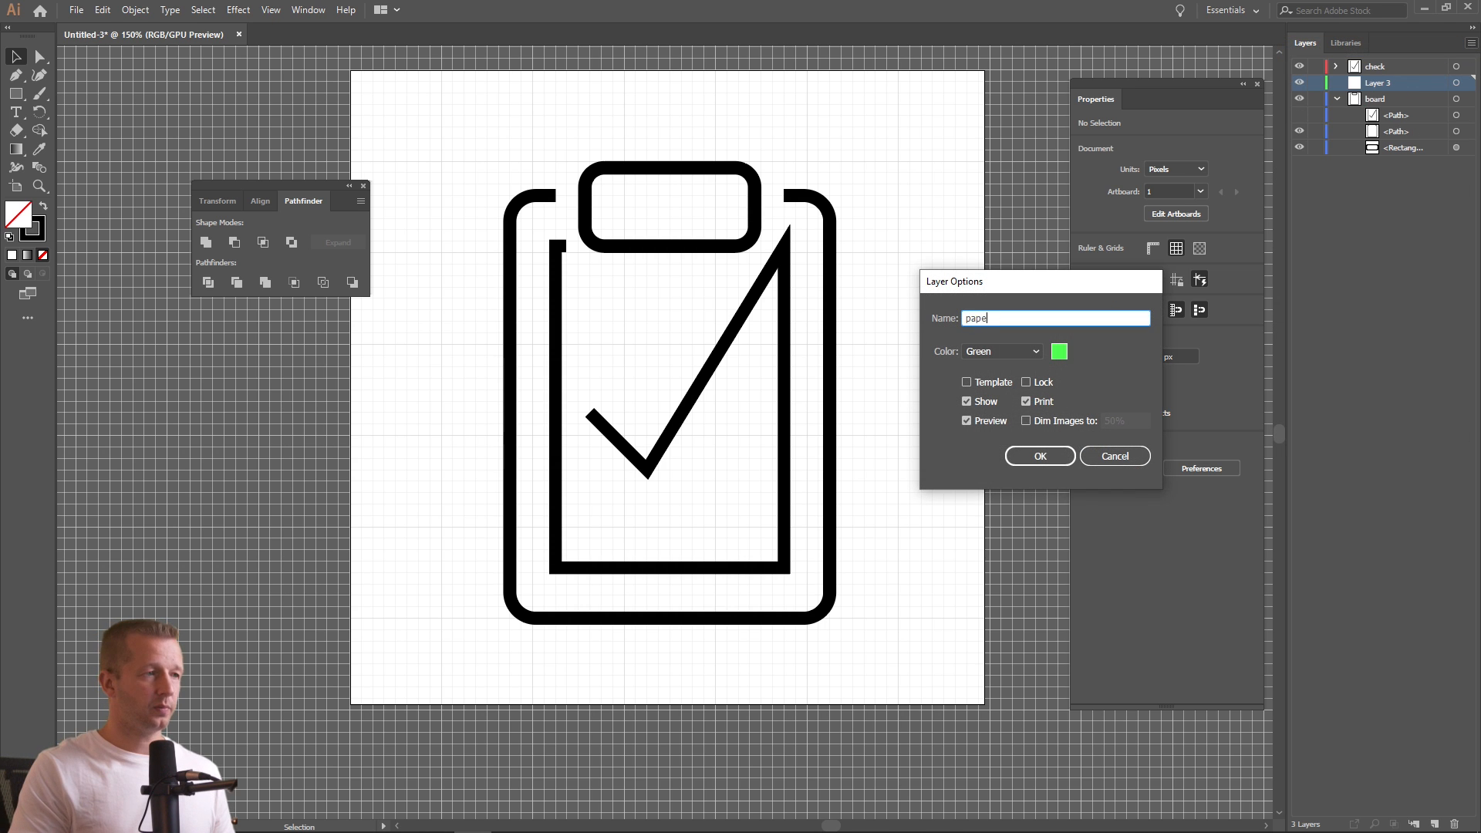
key("Return")
Unhide the plain paper outline and move it from the board layer into the paper layer, with the check layer hidden
left_click(1389, 115)
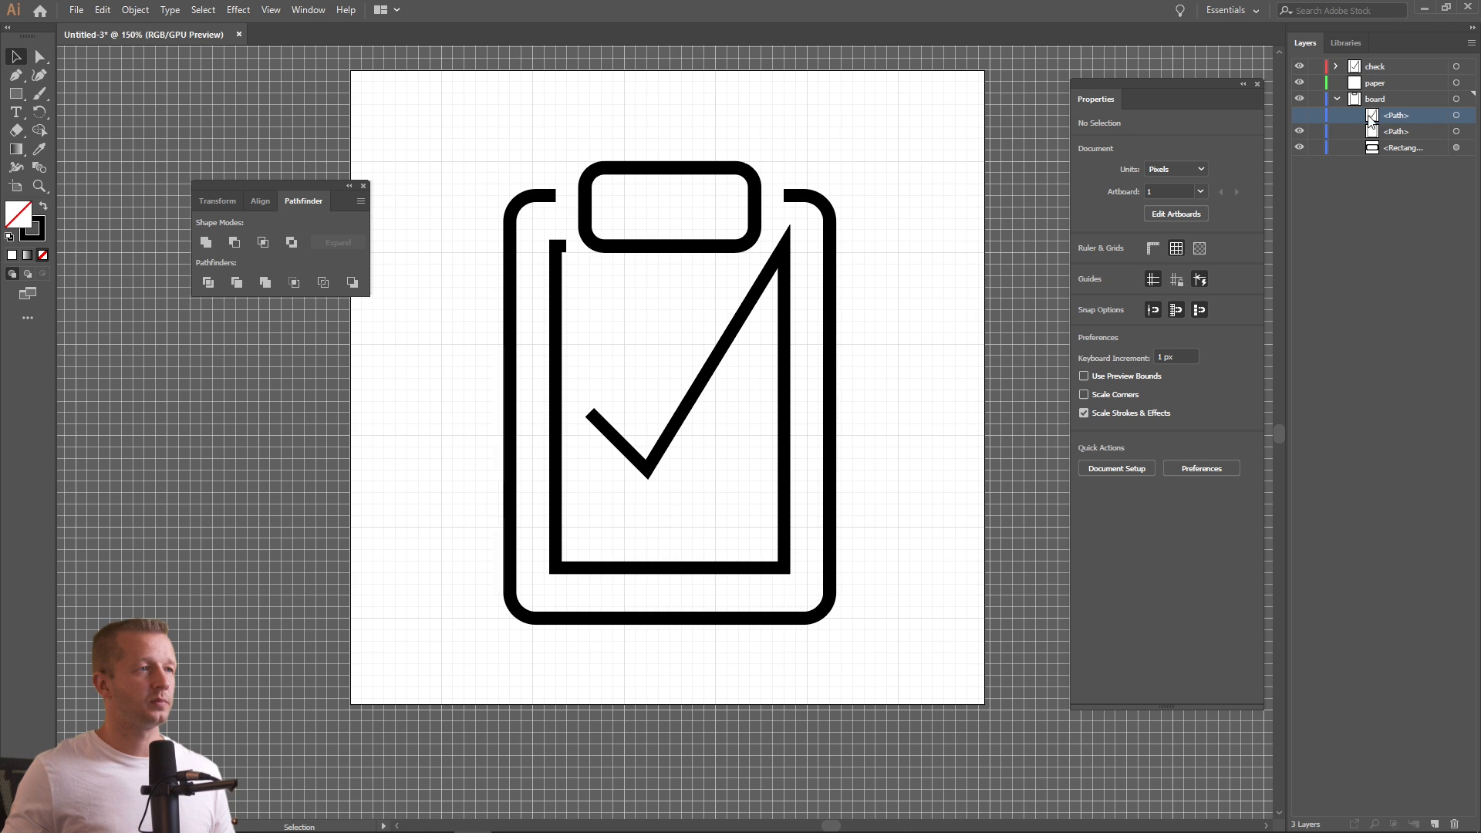
left_click(1300, 116)
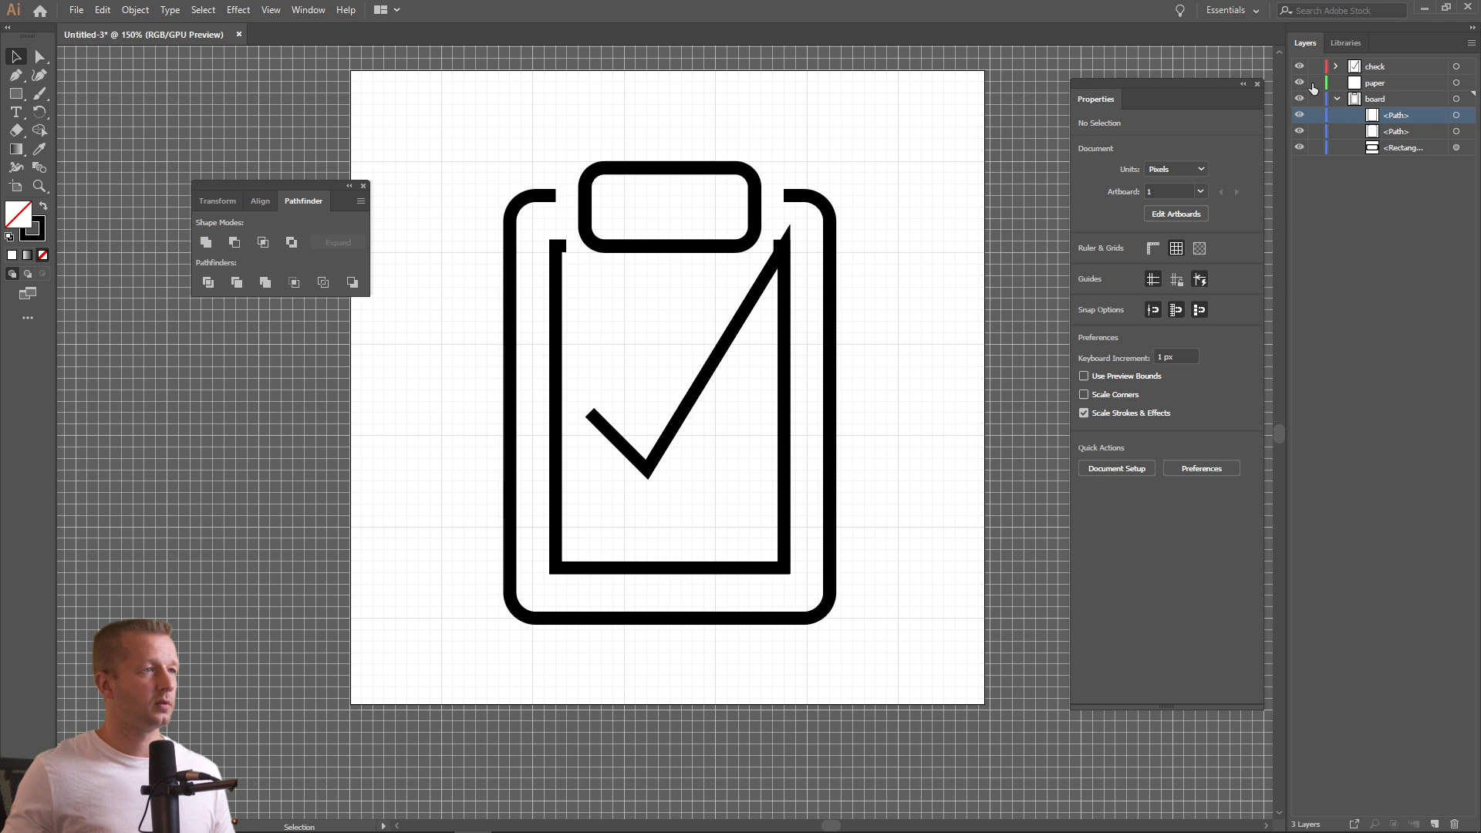
left_click(1300, 67)
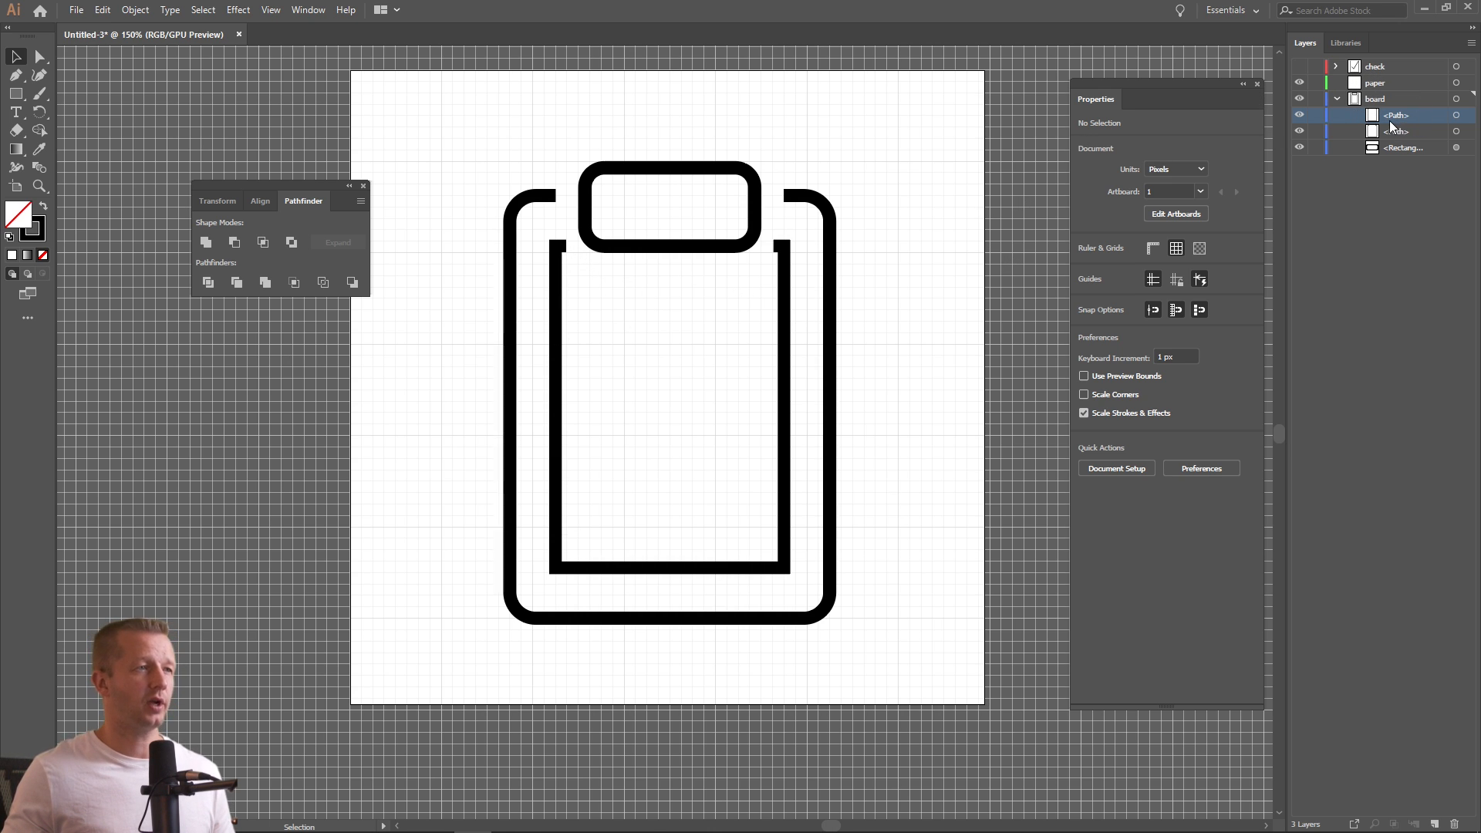
left_click_drag(1398, 121, 1381, 85)
left_click(1338, 100)
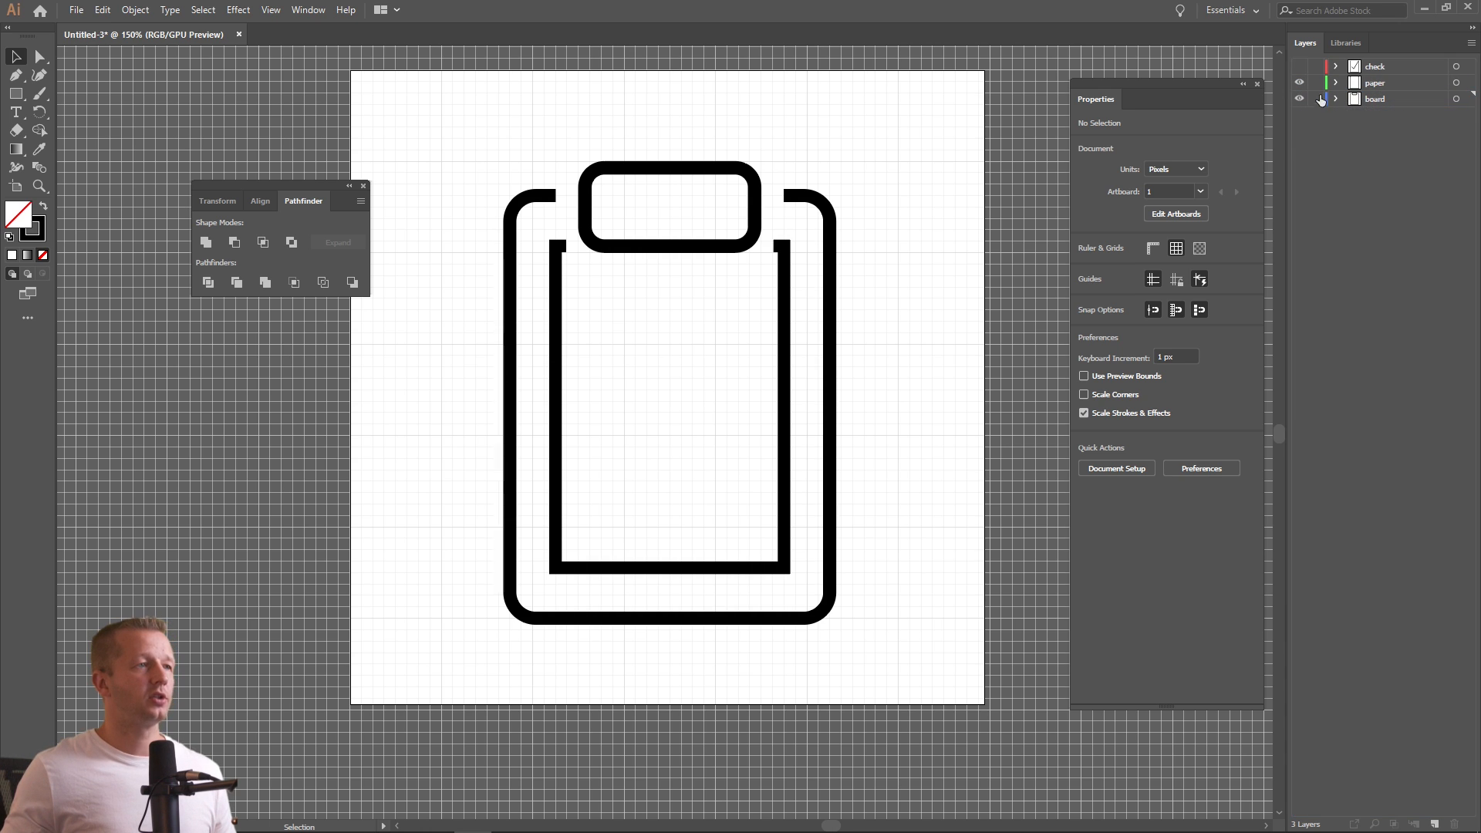
Toggle the visibility of the check, paper and board layers to examine what each contains, and end with all three shown
left_click(1299, 67)
left_click(1299, 83)
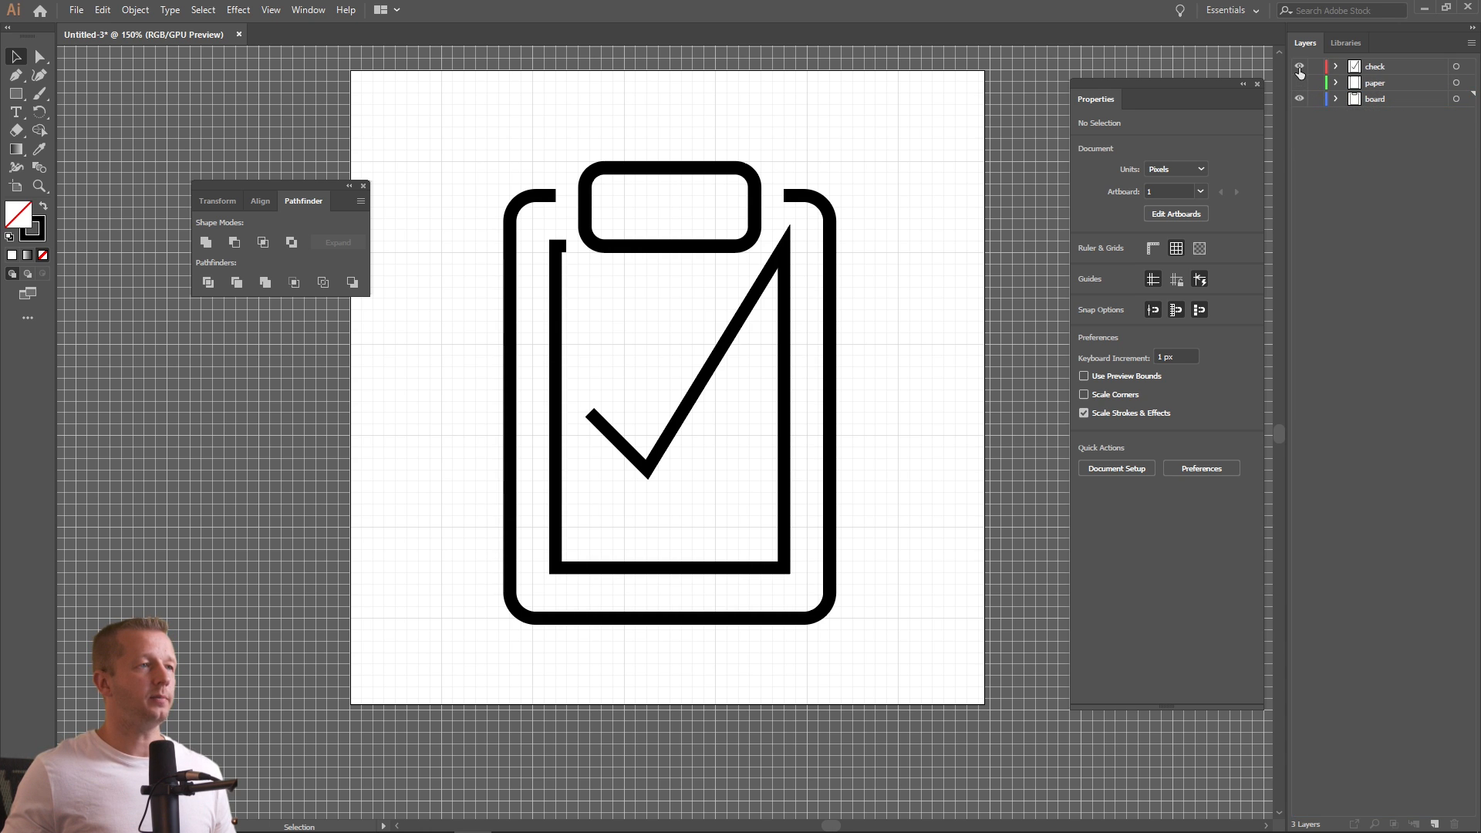
left_click(1299, 67)
left_click(1301, 99)
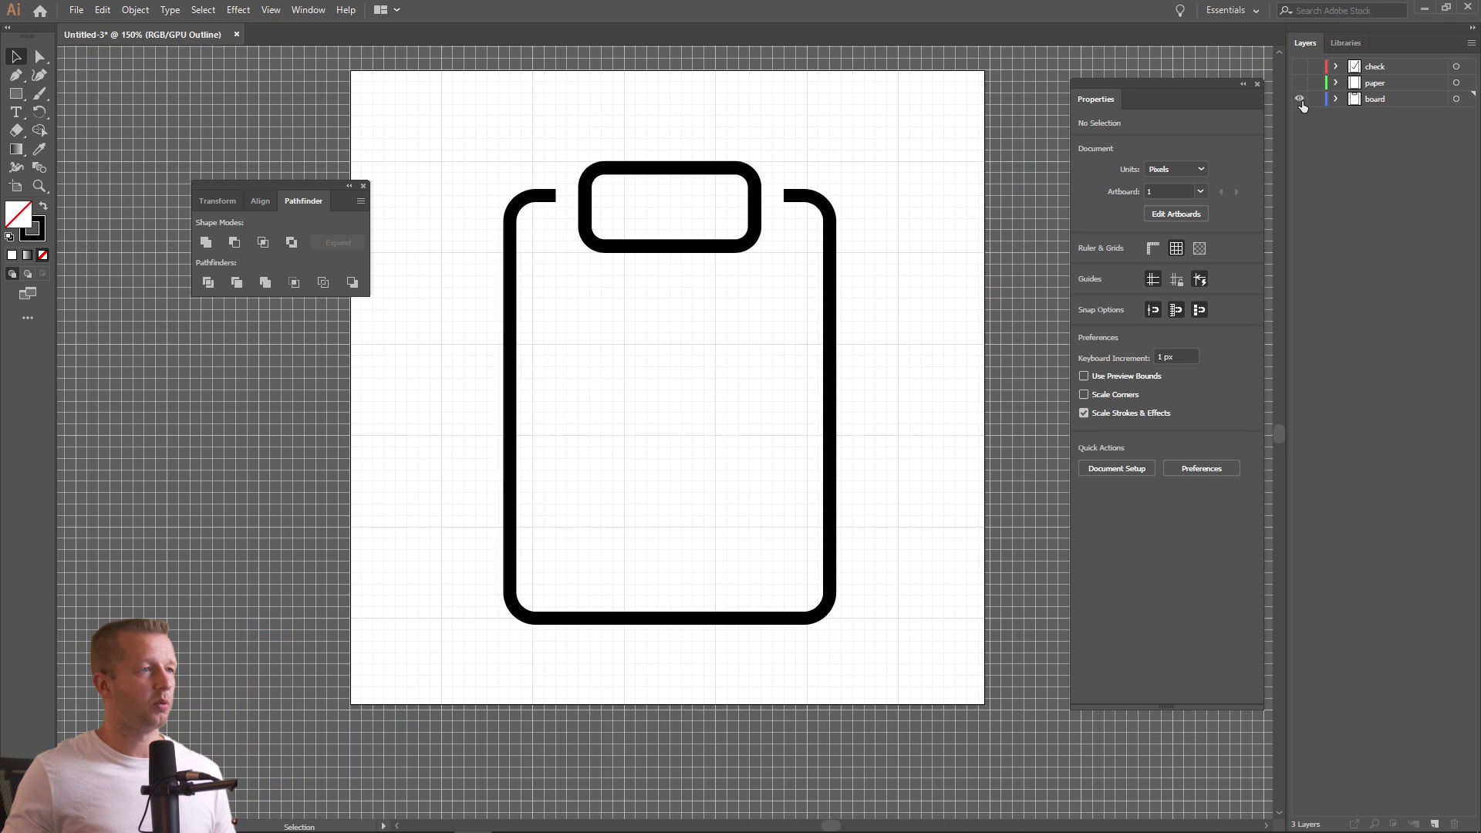
left_click(1302, 99)
left_click(1387, 99)
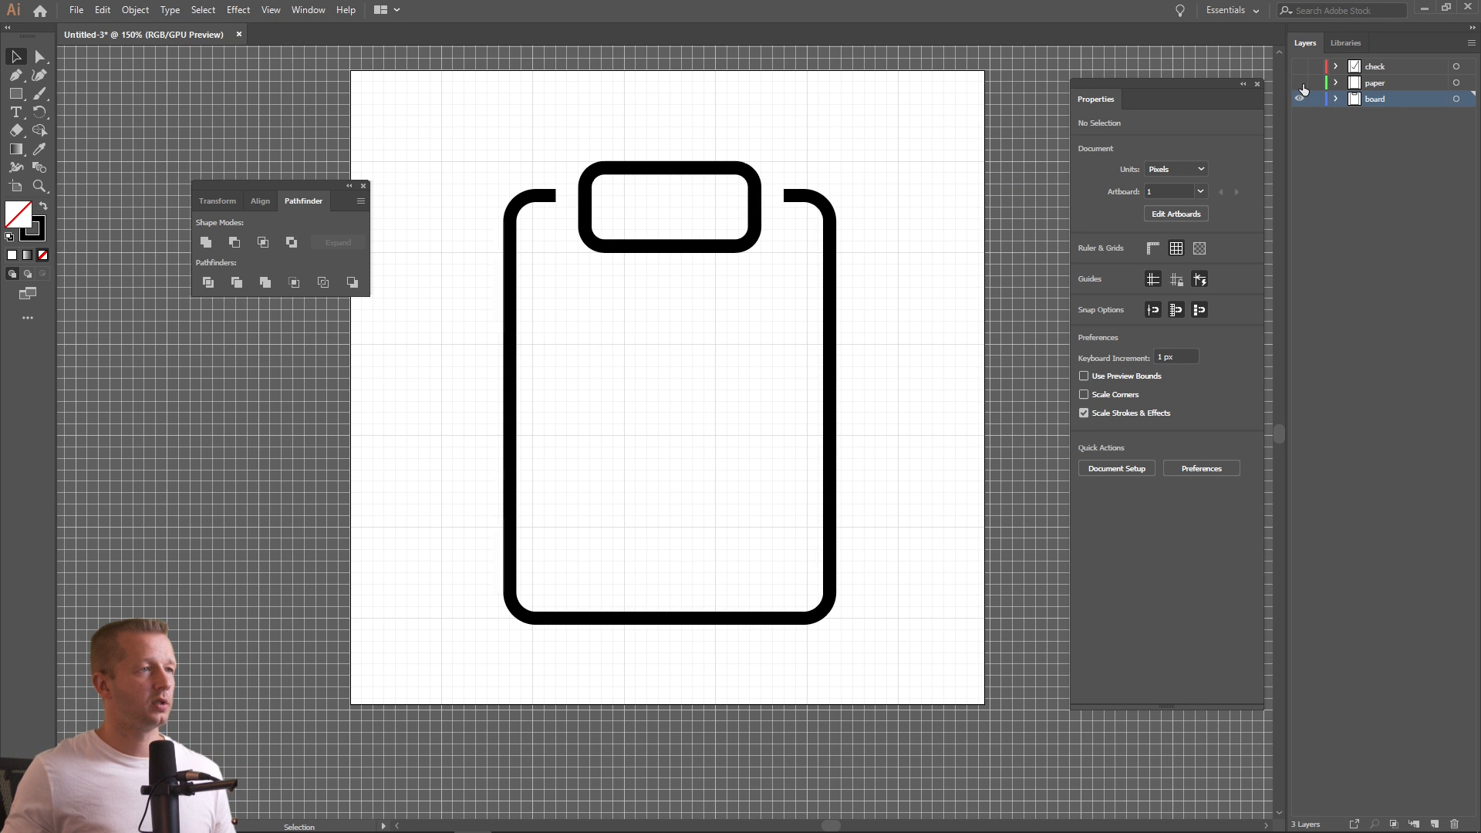
left_click(1301, 83)
left_click(1301, 67)
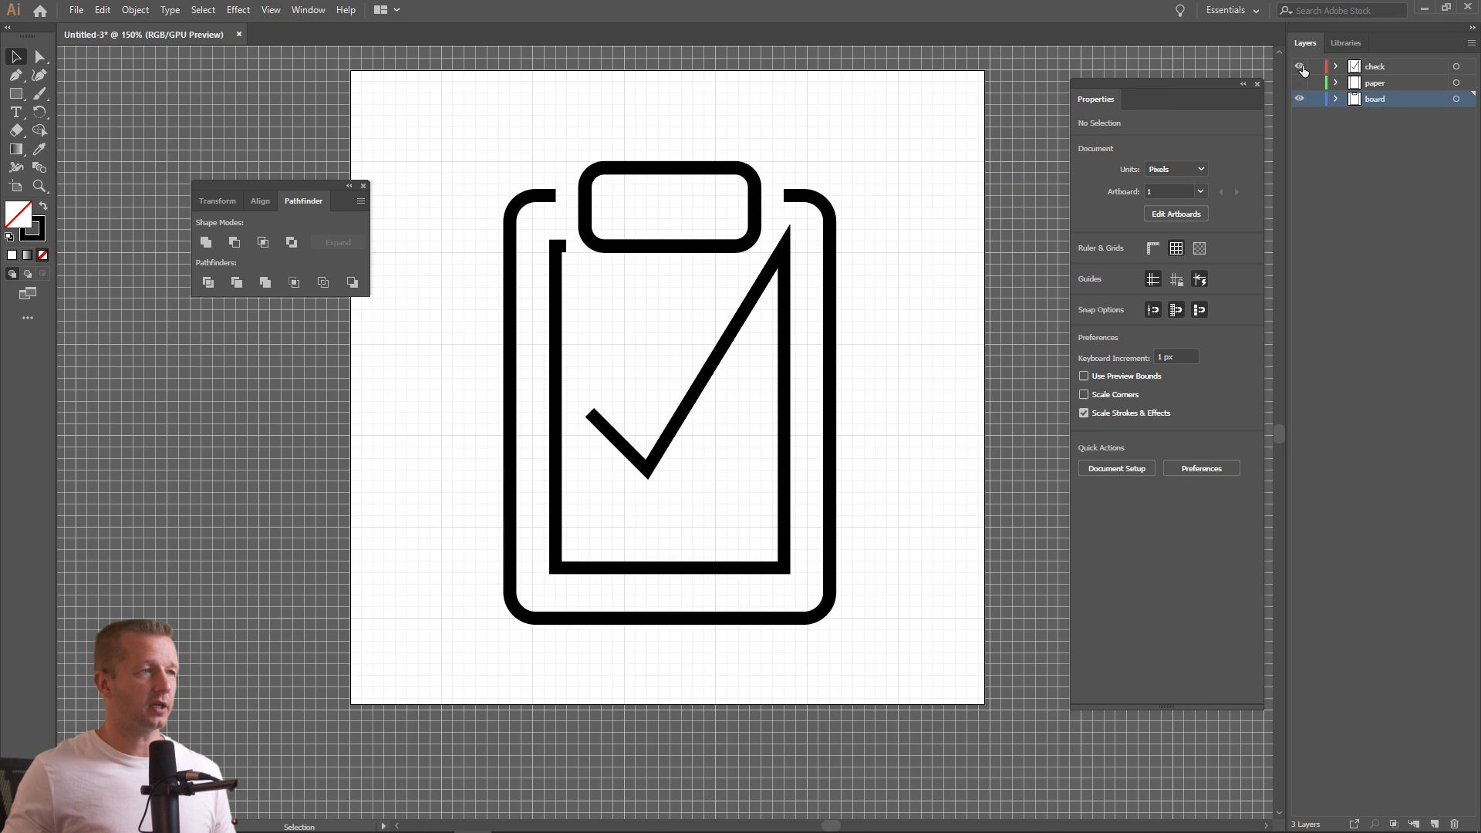
left_click(1301, 82)
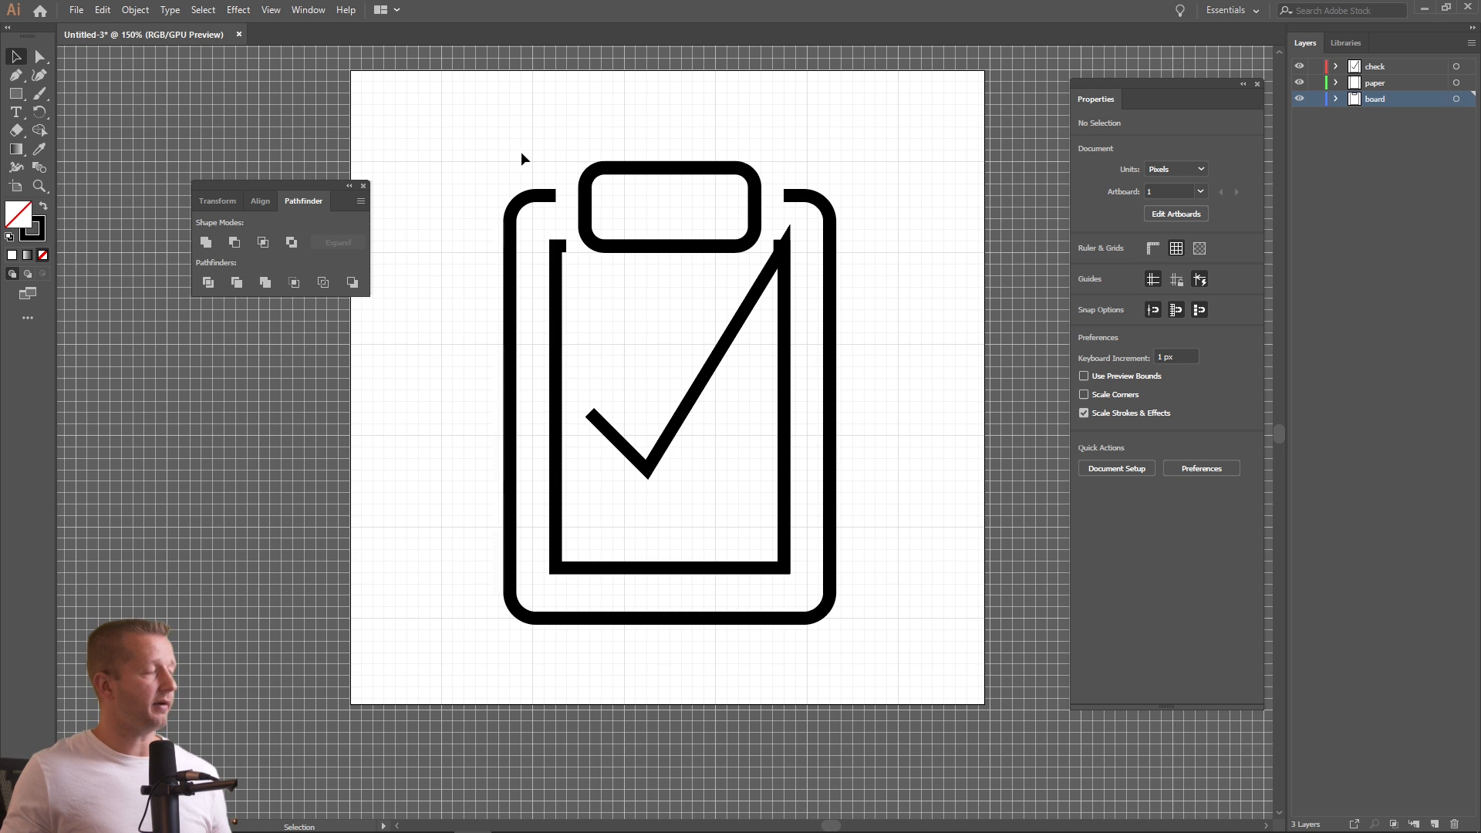
Save the document as "clipboard" in Adobe Illustrator format in the projectt folder, using the Illustrator CC version
key("ctrl+s")
type("cl")
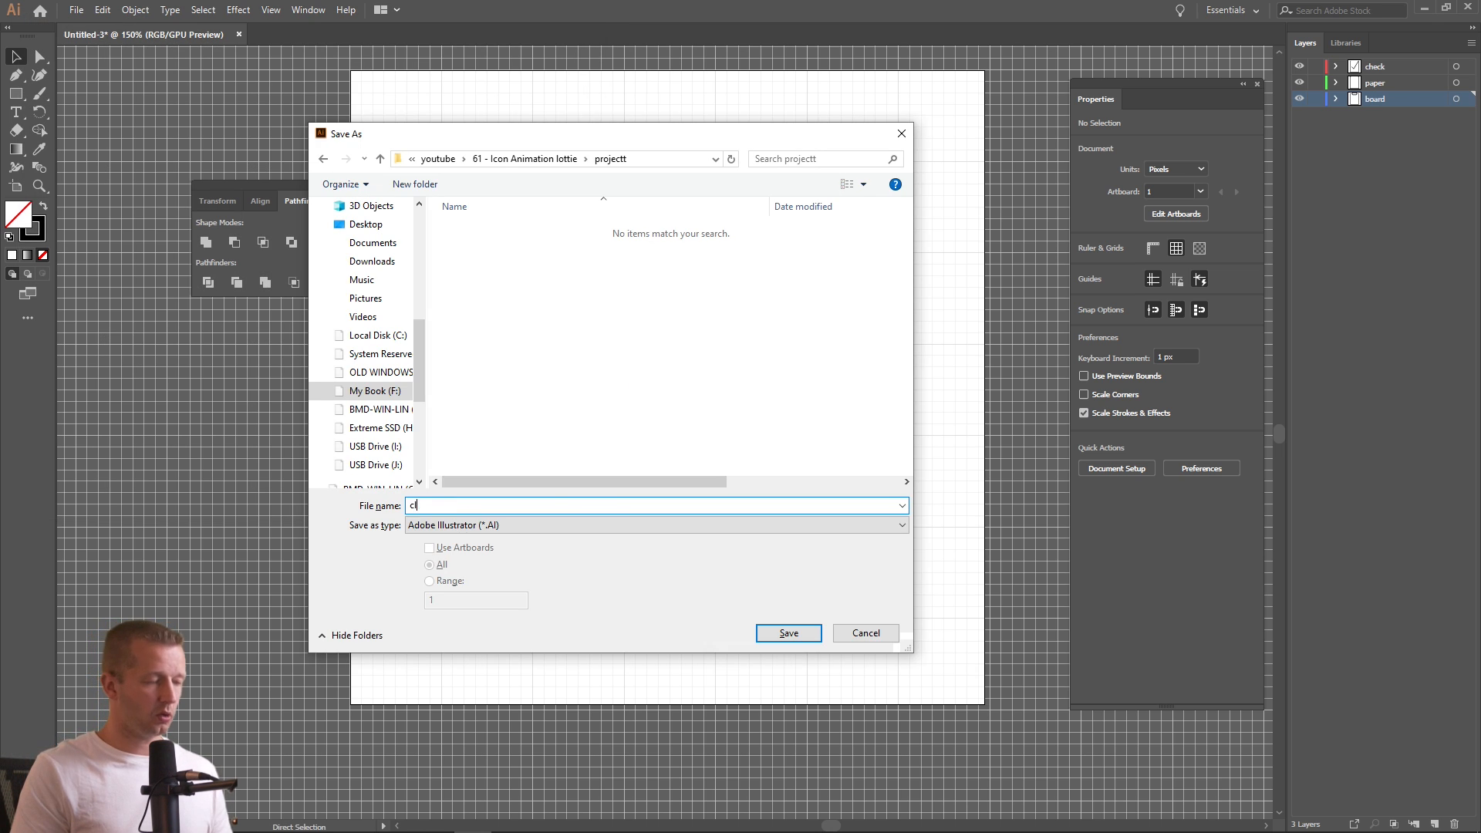
type("ipboard")
key("Return")
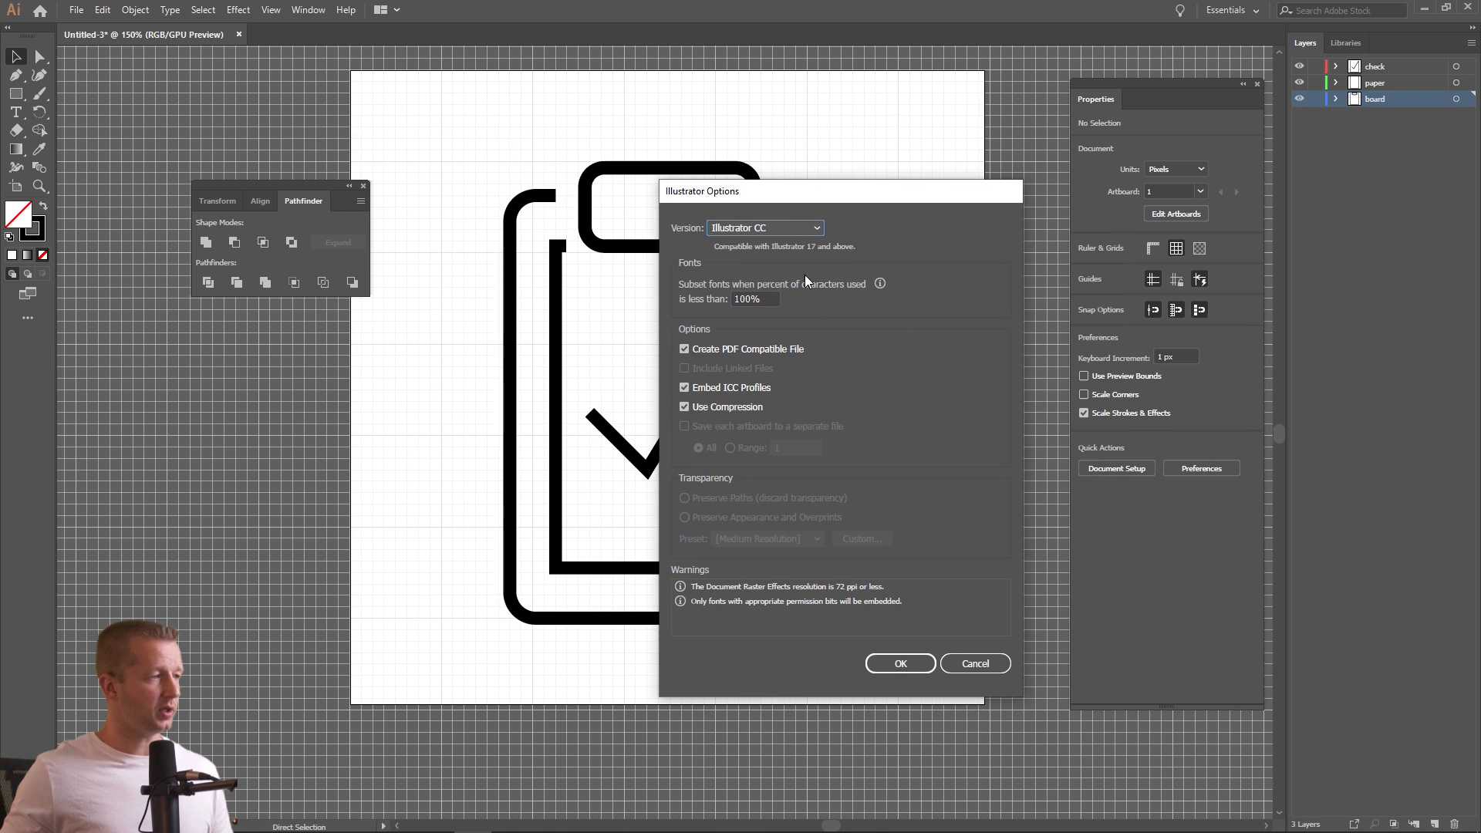
left_click(918, 660)
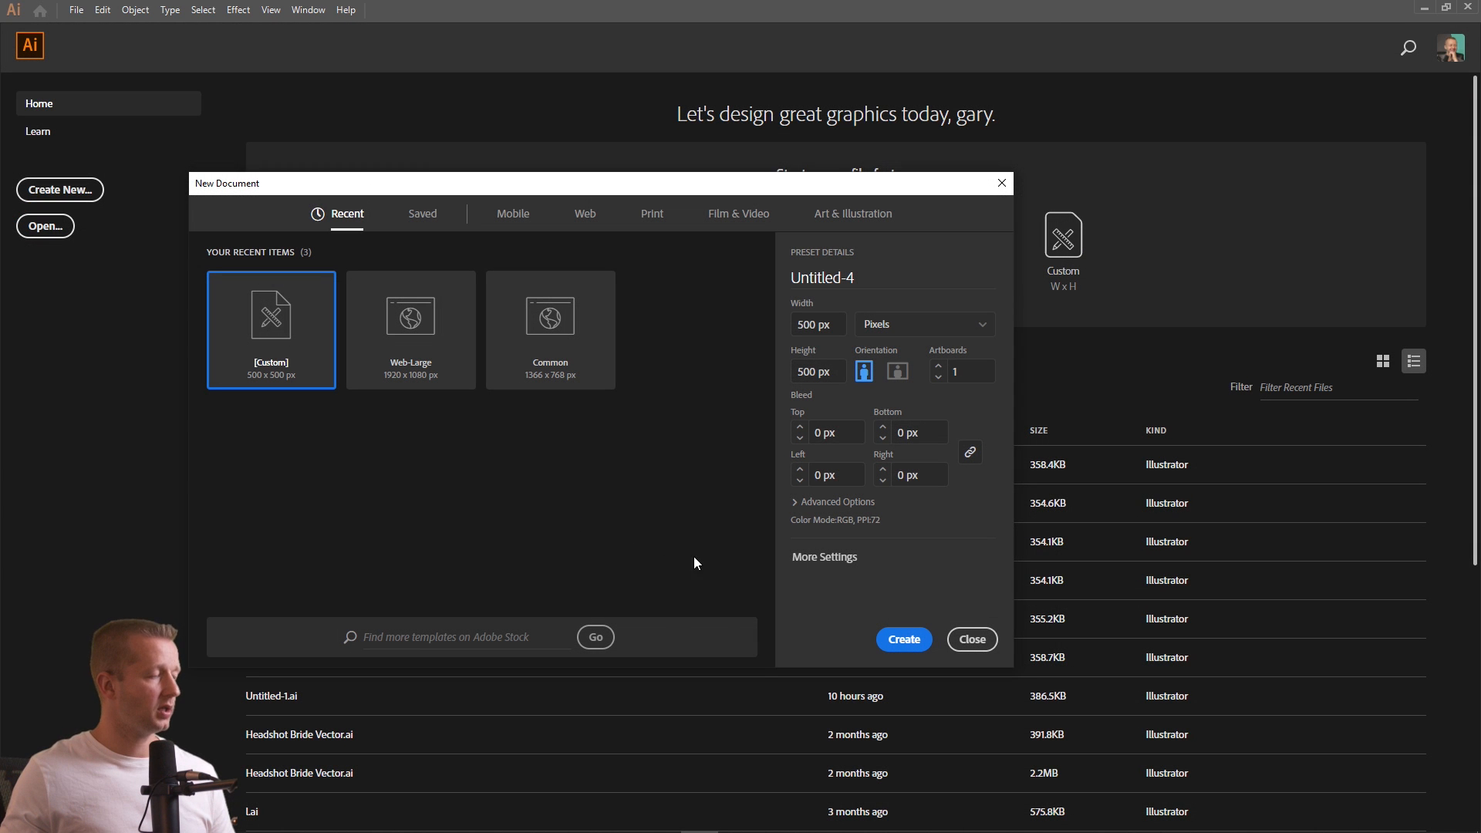
Create a new 500 x 500 px document and move the floating Pathfinder panel off the artboard
left_click(903, 640)
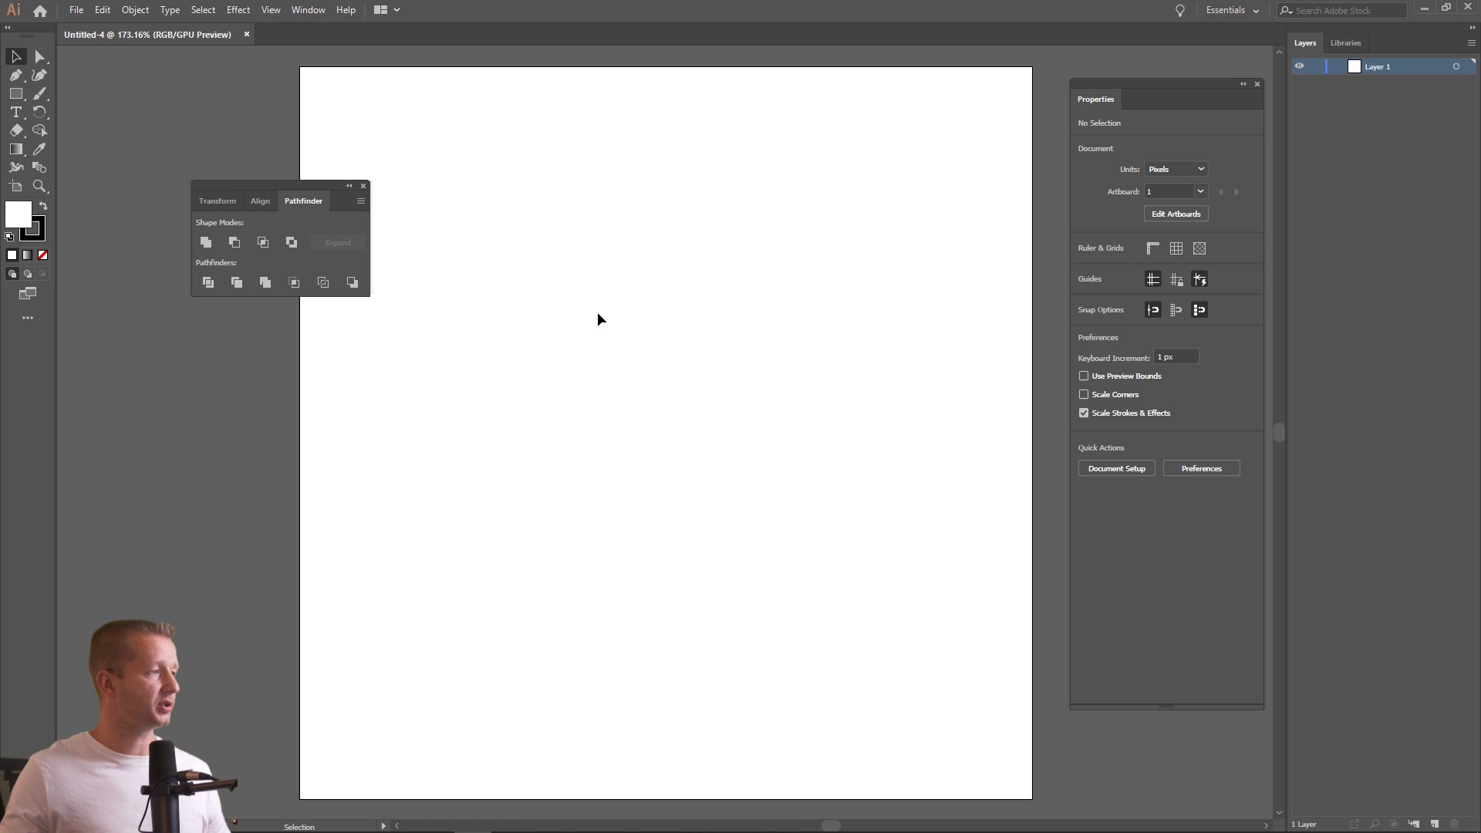
scroll(646, 334, "down", 1)
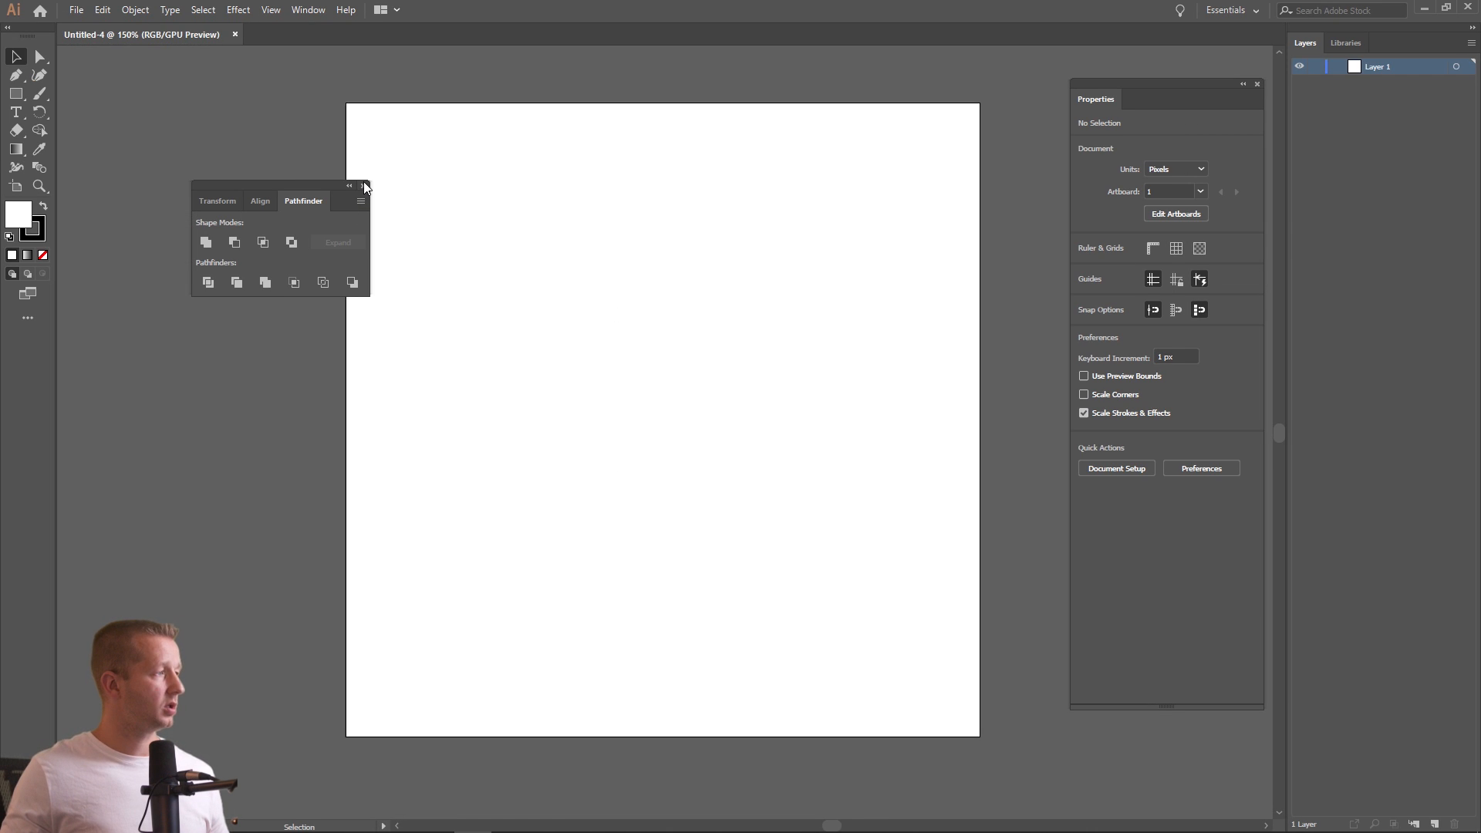
left_click_drag(319, 182, 233, 147)
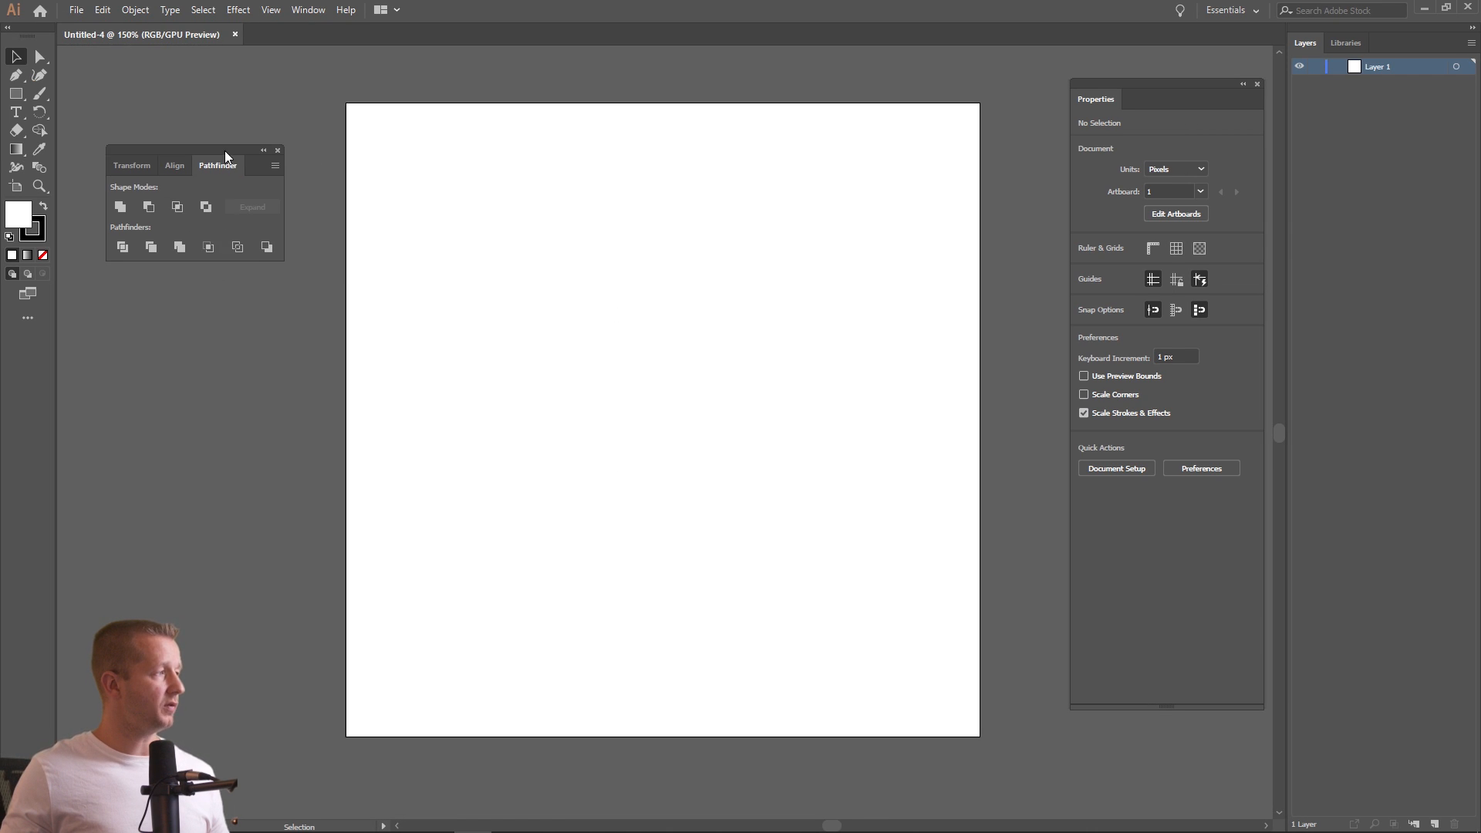
Show the grid and turn on Snap to Grid for the new document
left_click(275, 11)
left_click(331, 577)
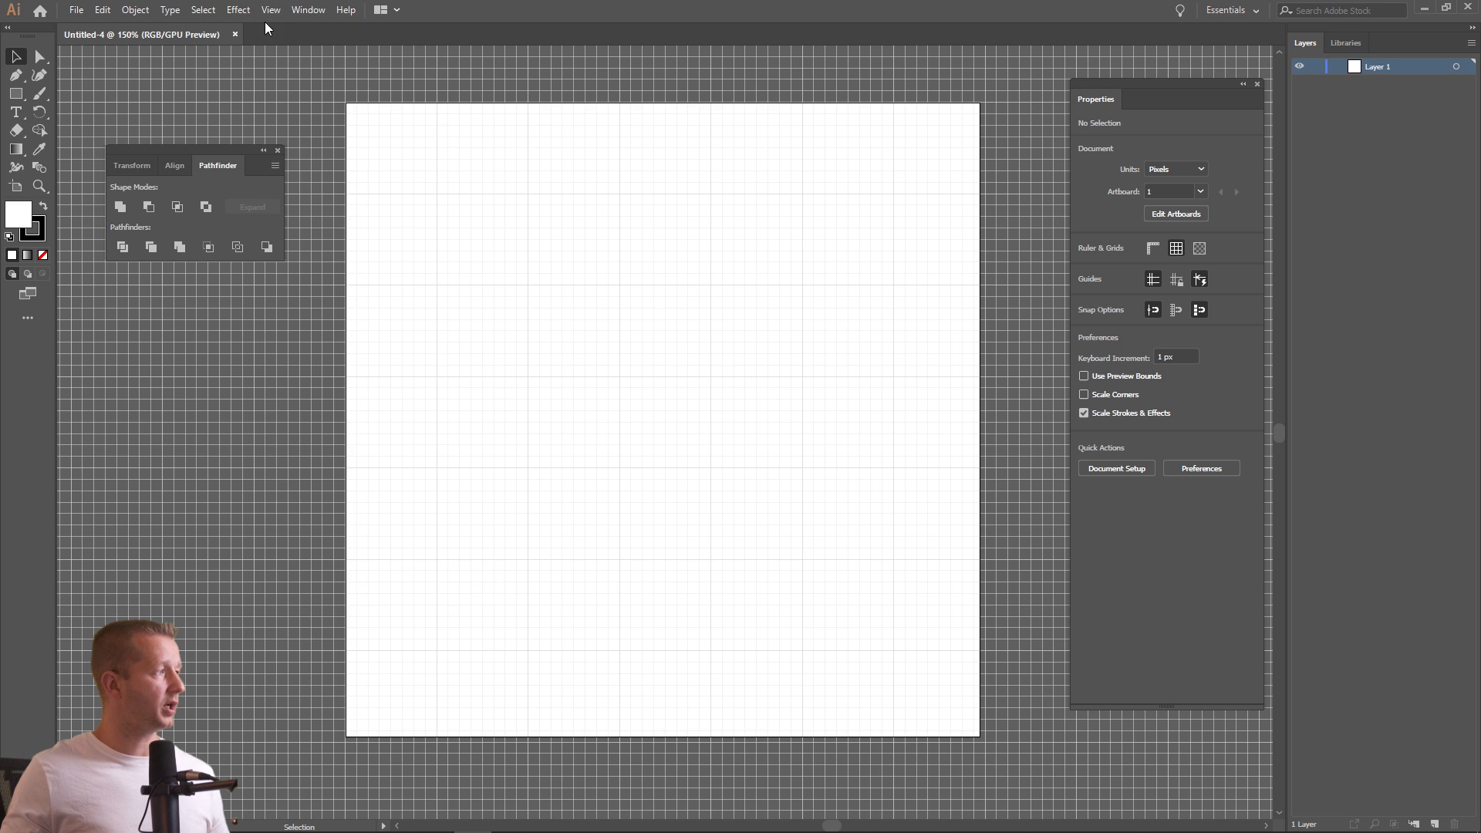
left_click(271, 10)
left_click(354, 594)
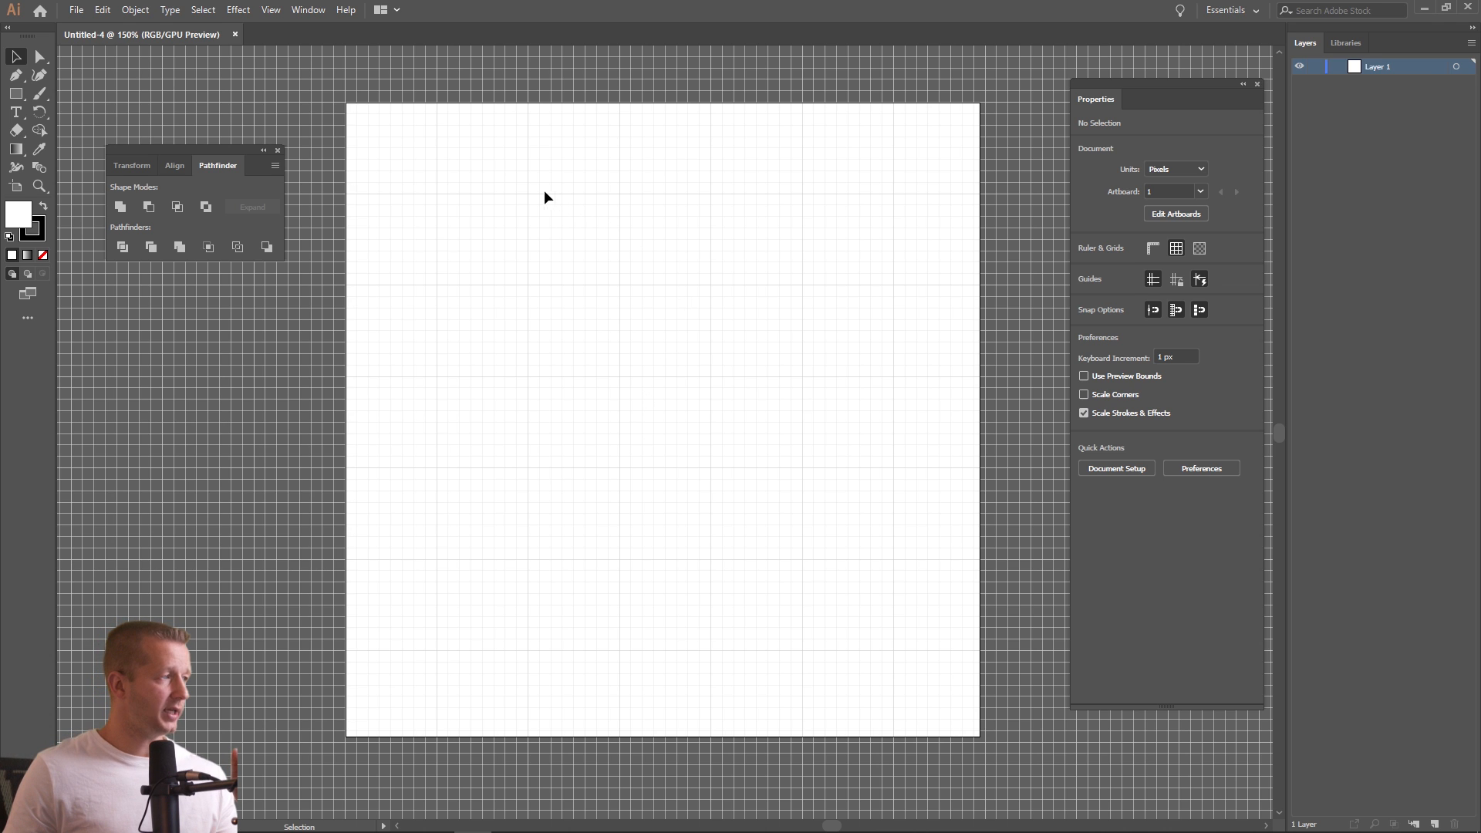
Draw an S-curved upper-left hourglass side about 80 px wide and 180 px tall with the Pen tool, starting with a straight vertical segment
left_click_drag(528, 192, 766, 650)
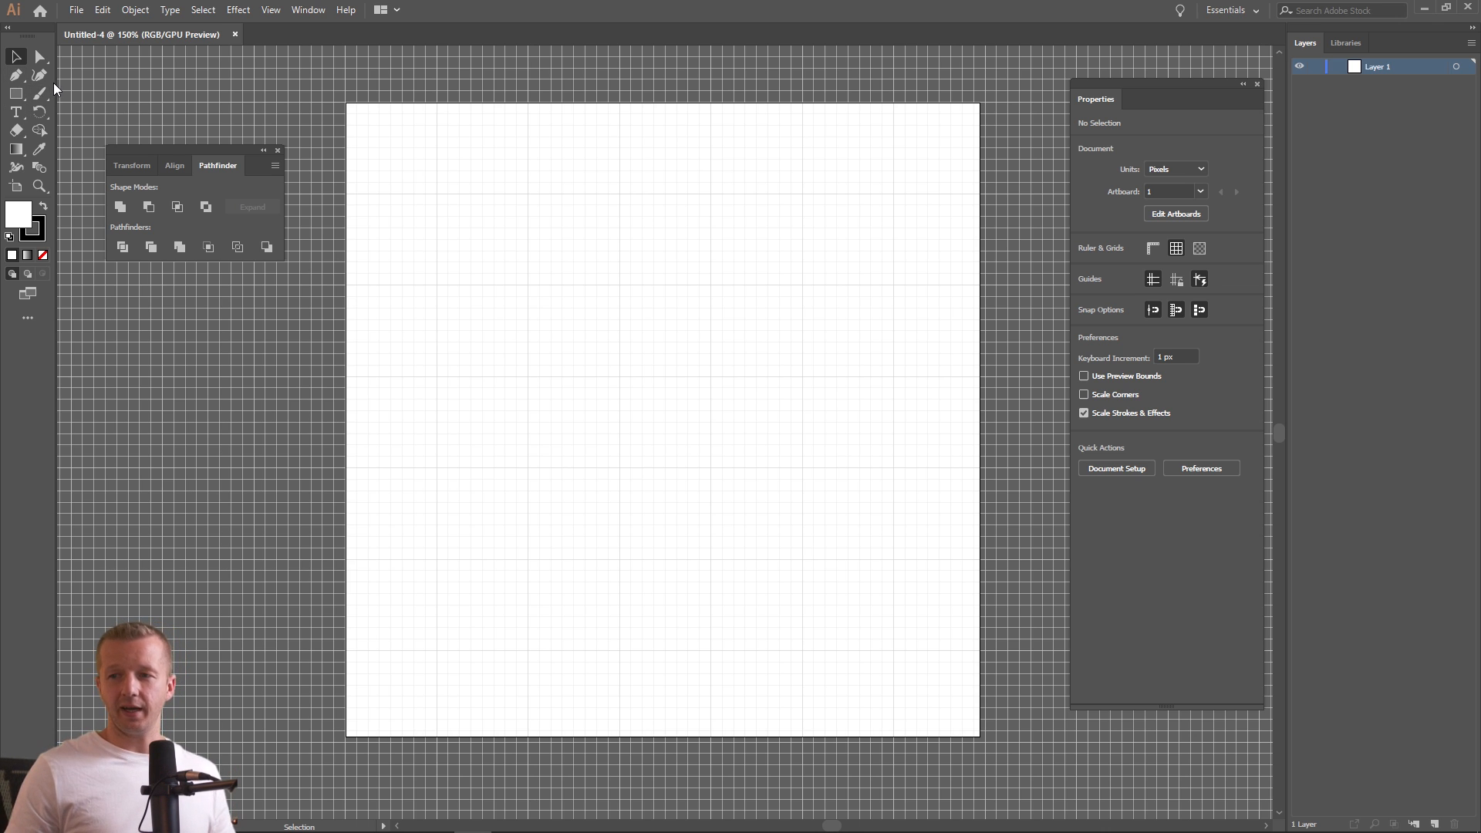
left_click(17, 76)
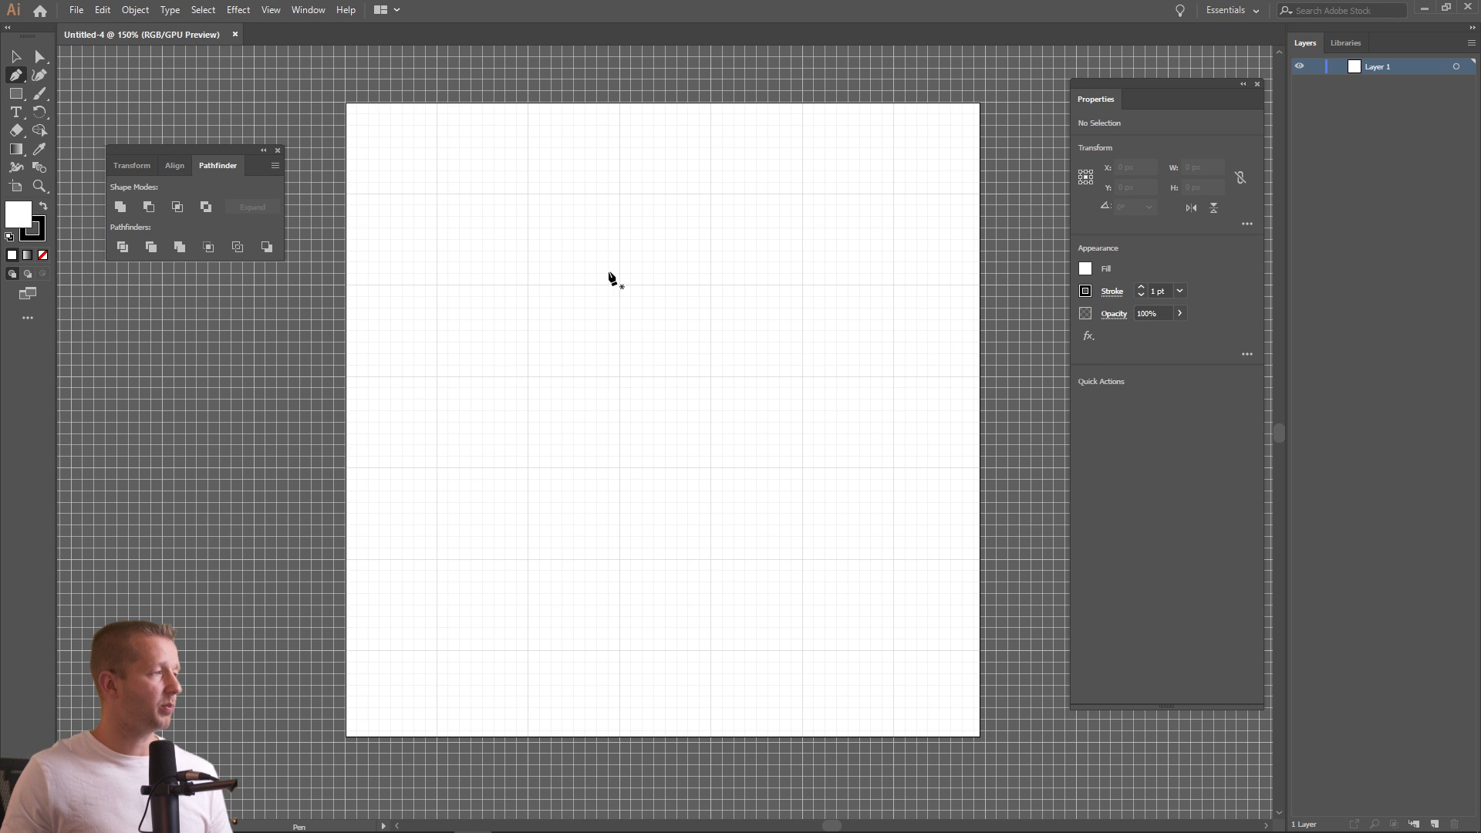
left_click(528, 194)
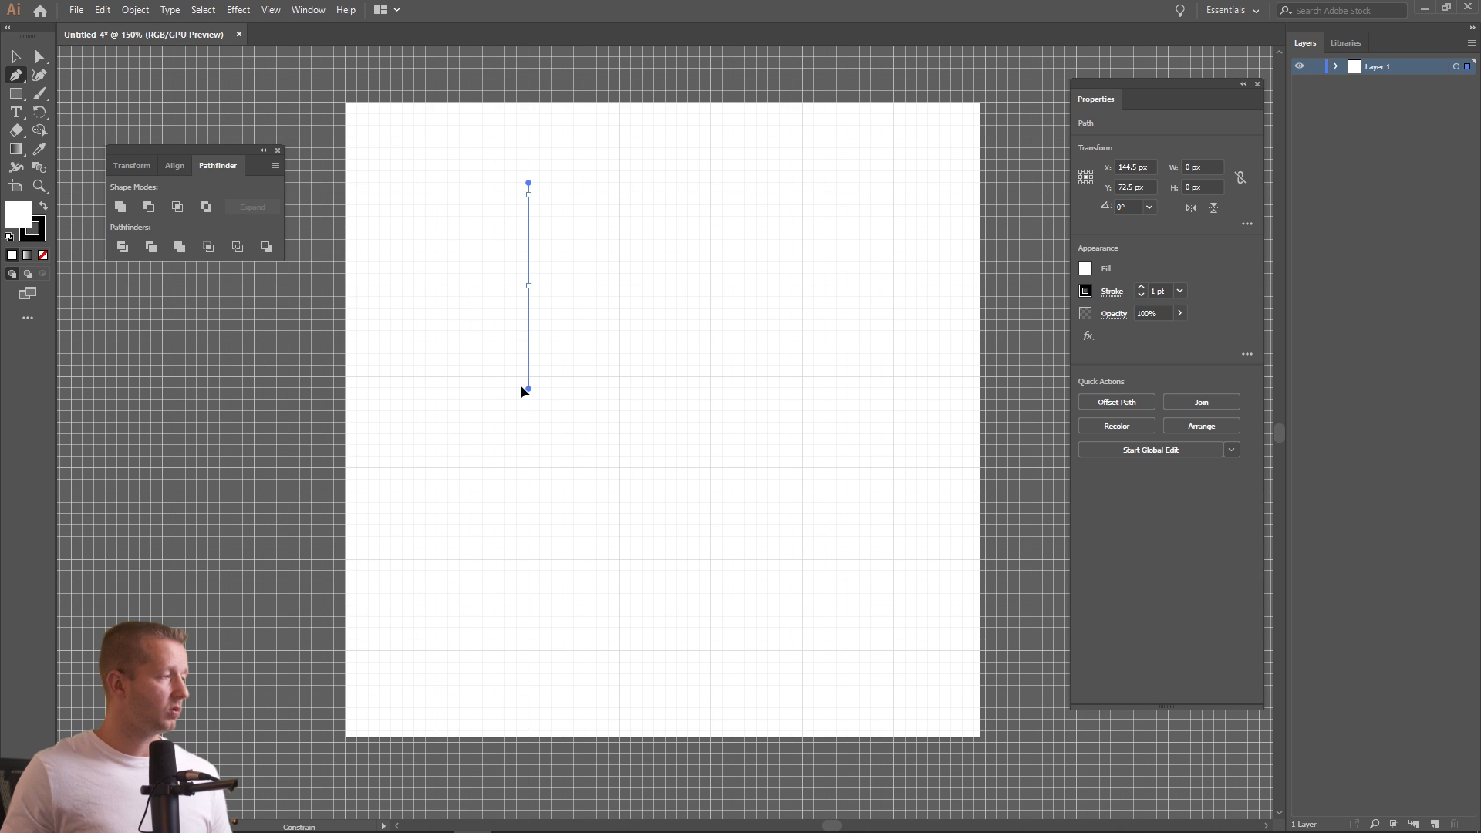
left_click_drag(521, 386, 521, 377)
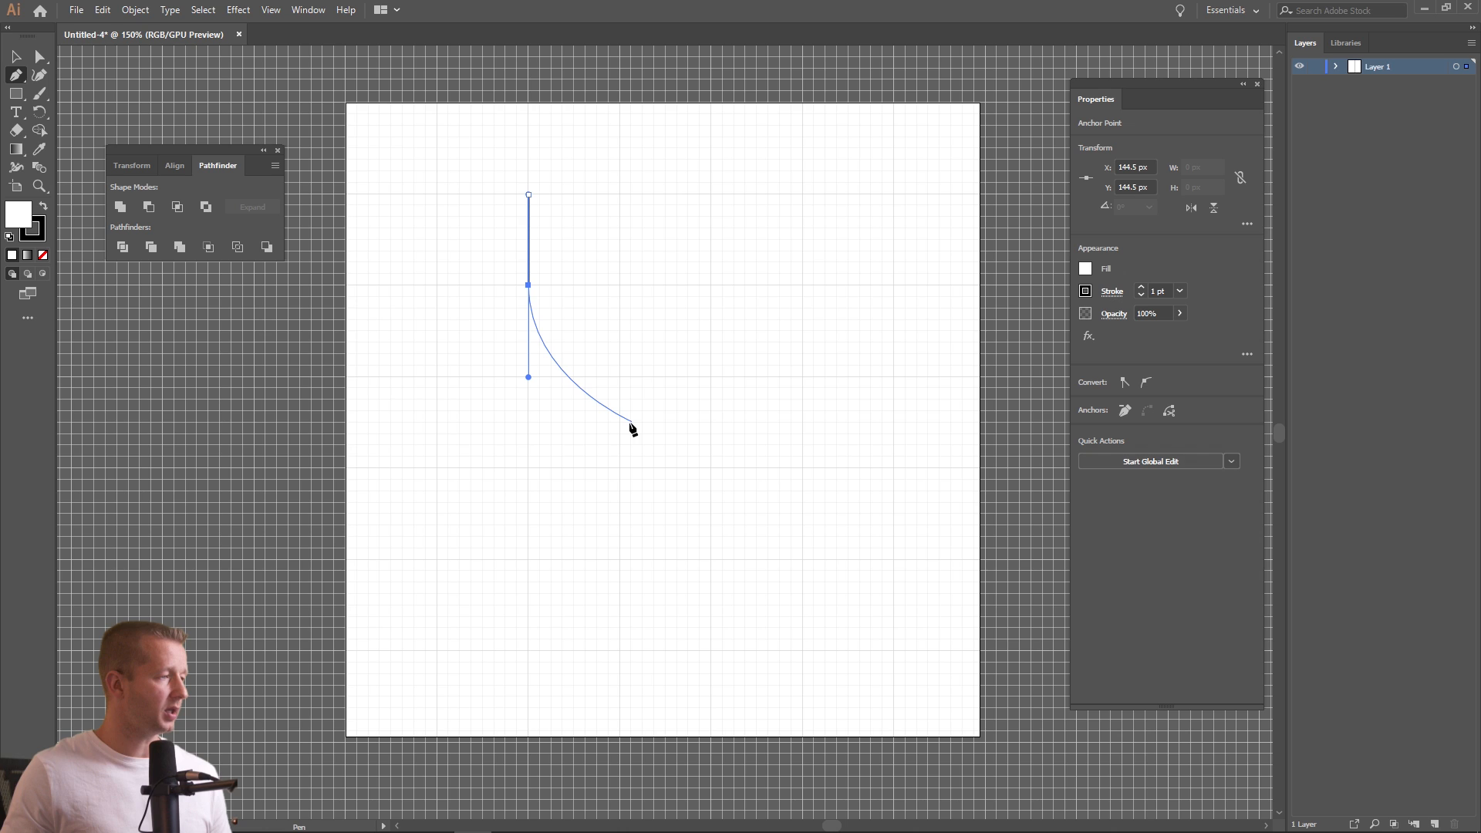
left_click_drag(632, 422, 630, 488)
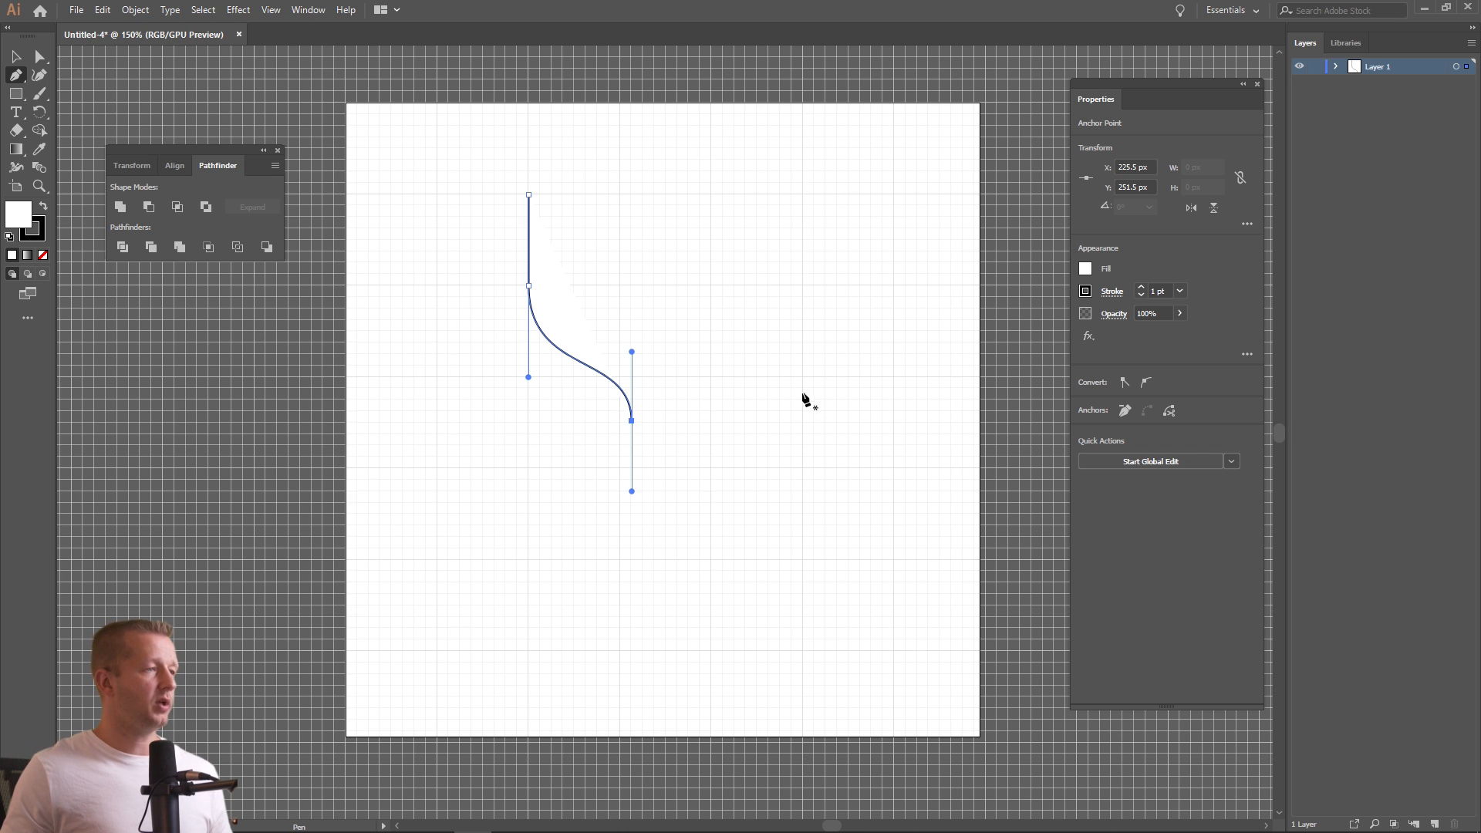
Set the stroke weight of the curved hourglass path to 10 pt
left_click(1142, 287)
left_click(1142, 287)
left_click(1142, 287)
left_click(1142, 287)
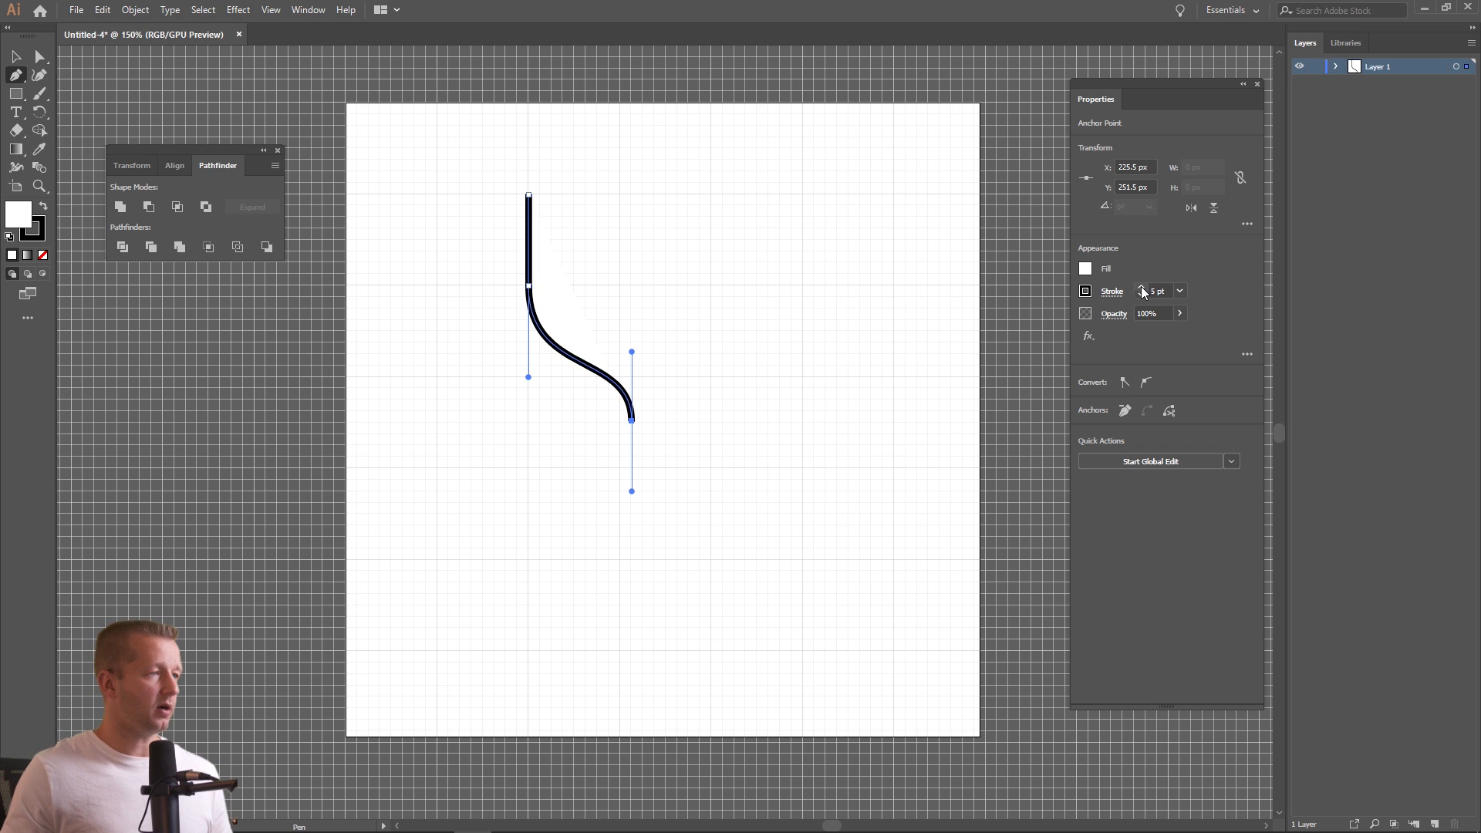
left_click(1143, 288)
left_click(1143, 289)
left_click(1142, 288)
left_click(1143, 288)
left_click(1143, 288)
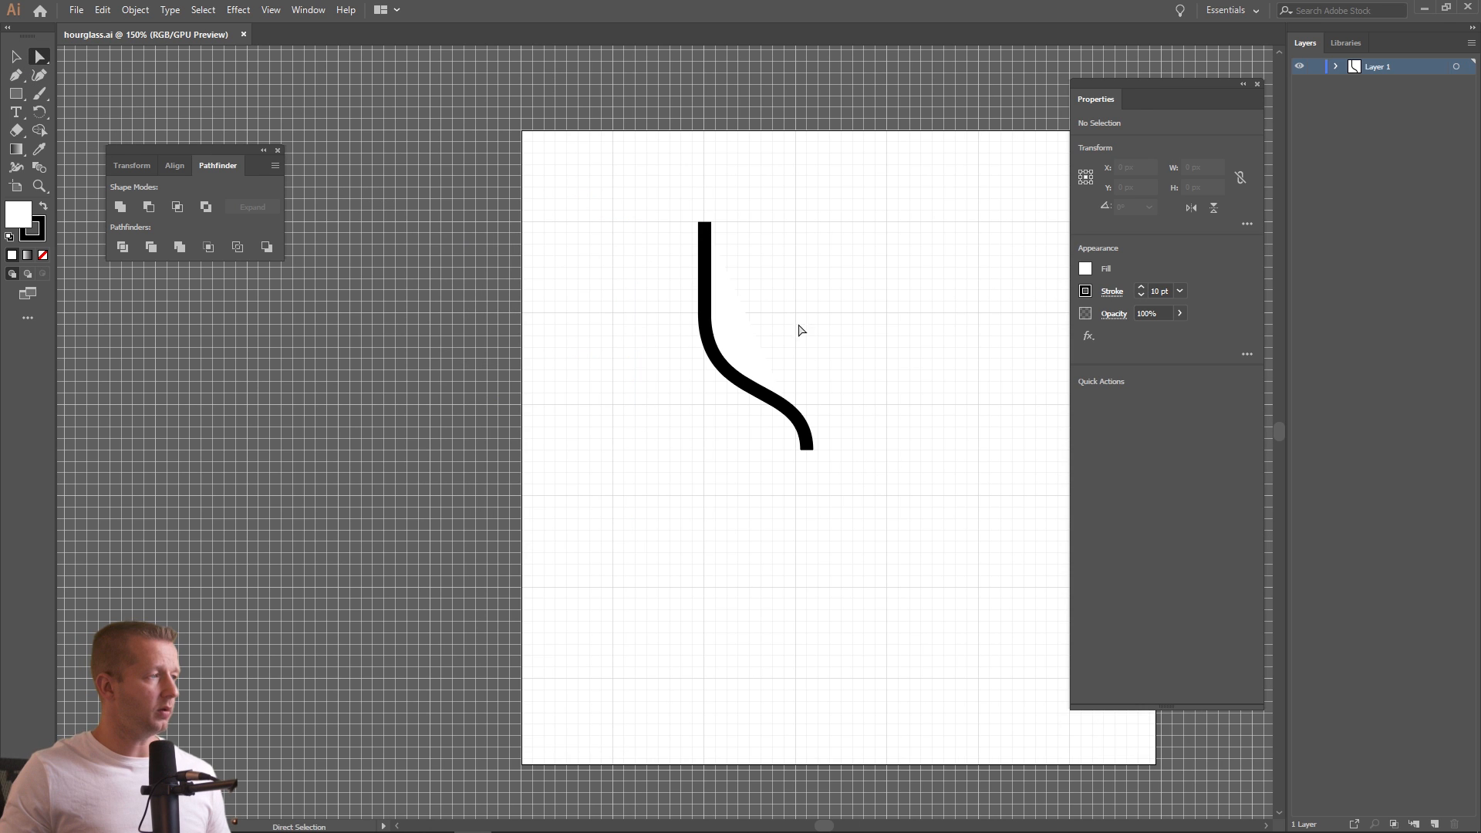
Paste a copy of the curved path in front and reflect the copy across the horizontal axis
left_click(15, 57)
left_click(704, 305)
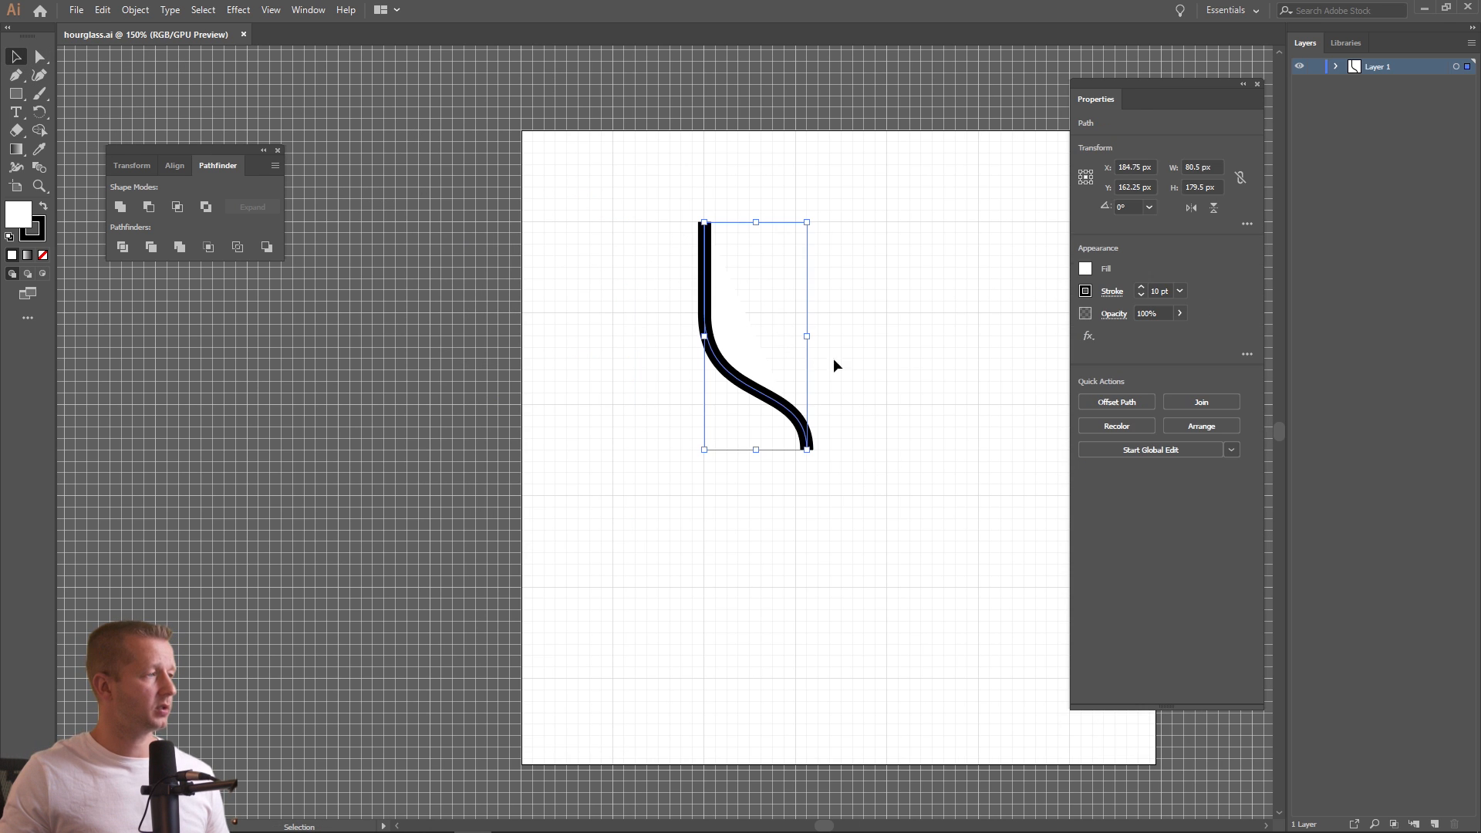
scroll(834, 358, "right", 3)
key("ctrl+f")
right_click(617, 373)
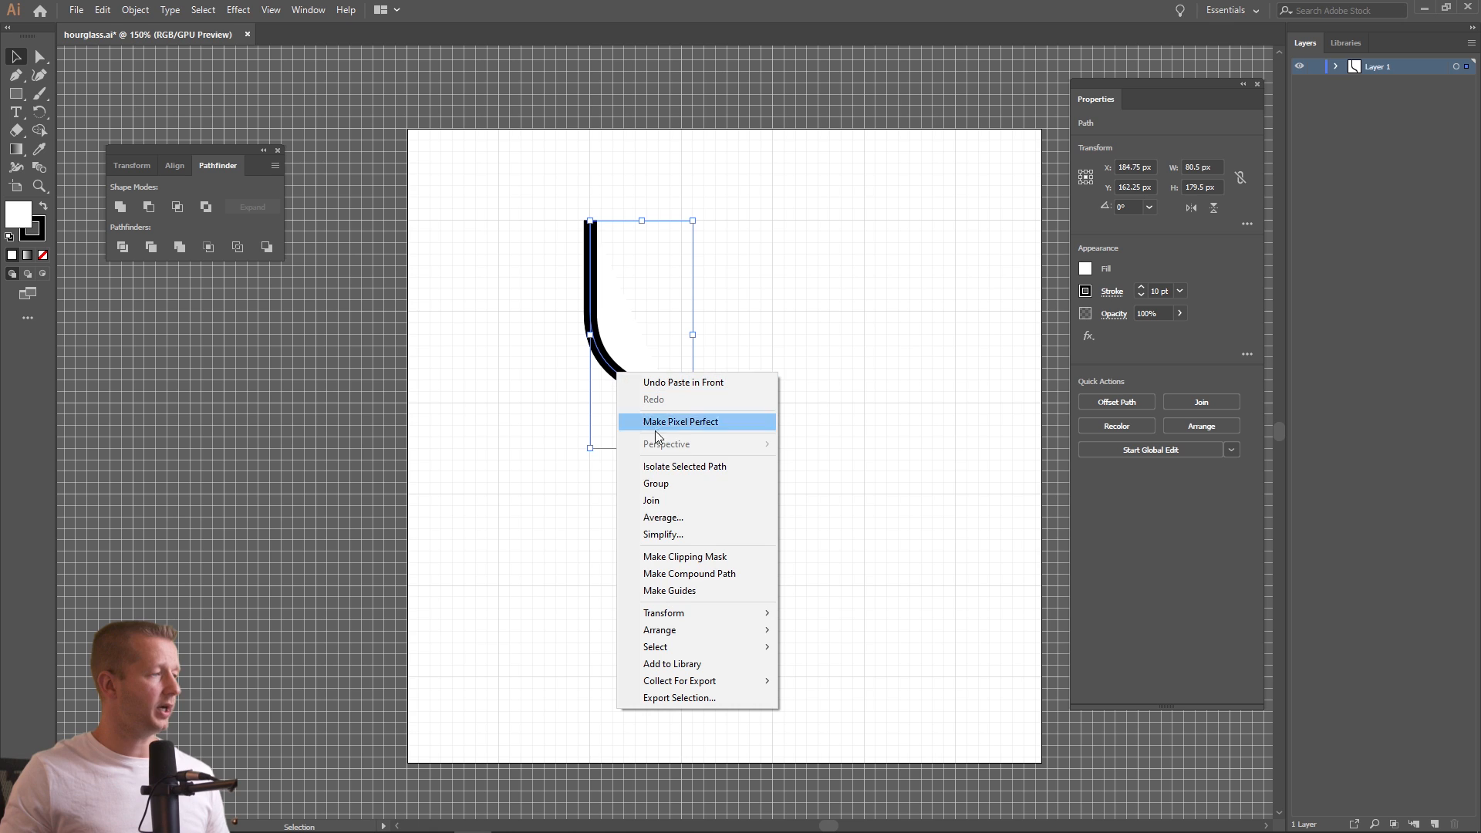
mouse_move(701, 612)
left_click(862, 668)
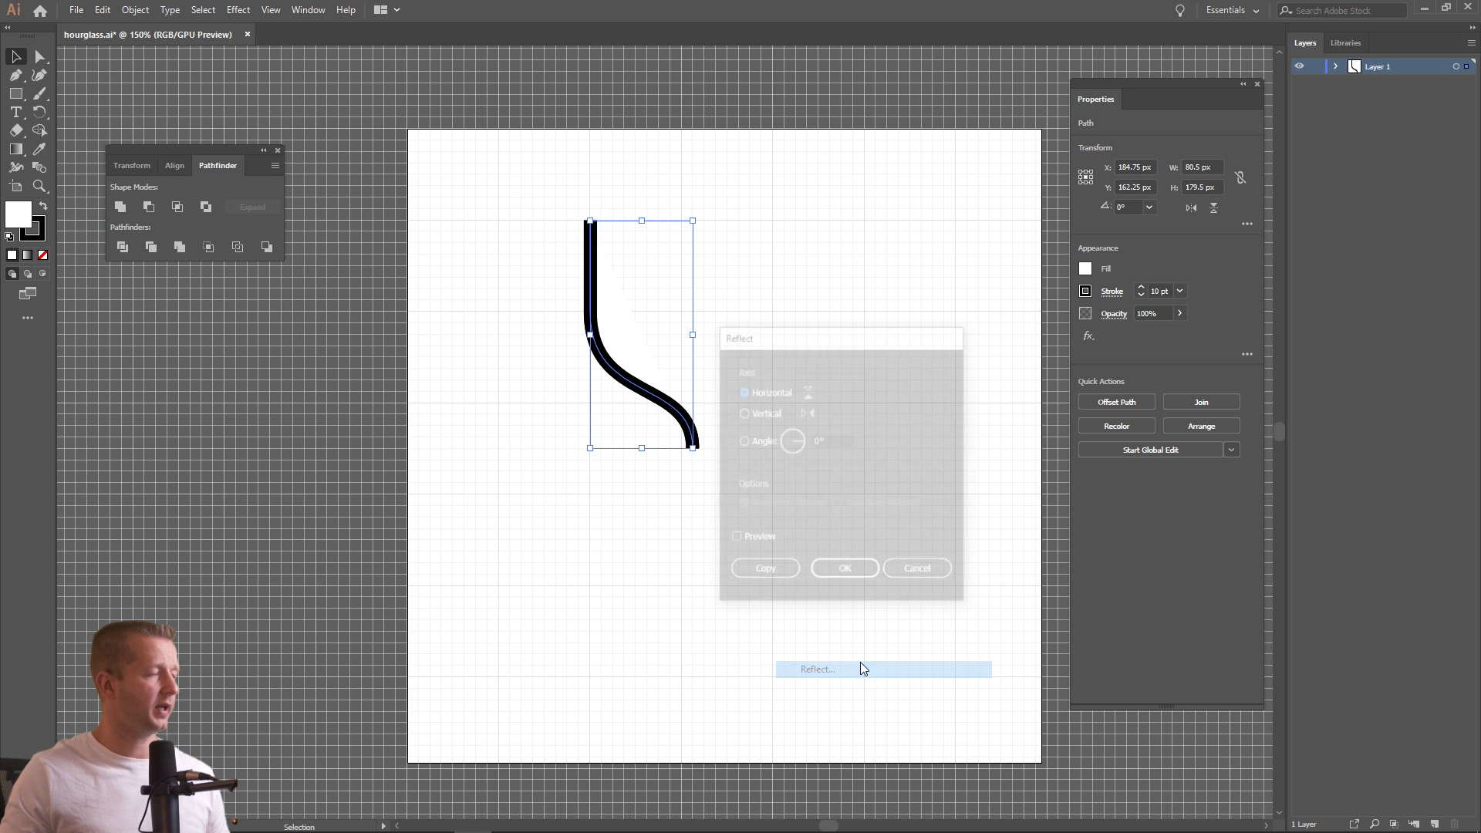
left_click(846, 577)
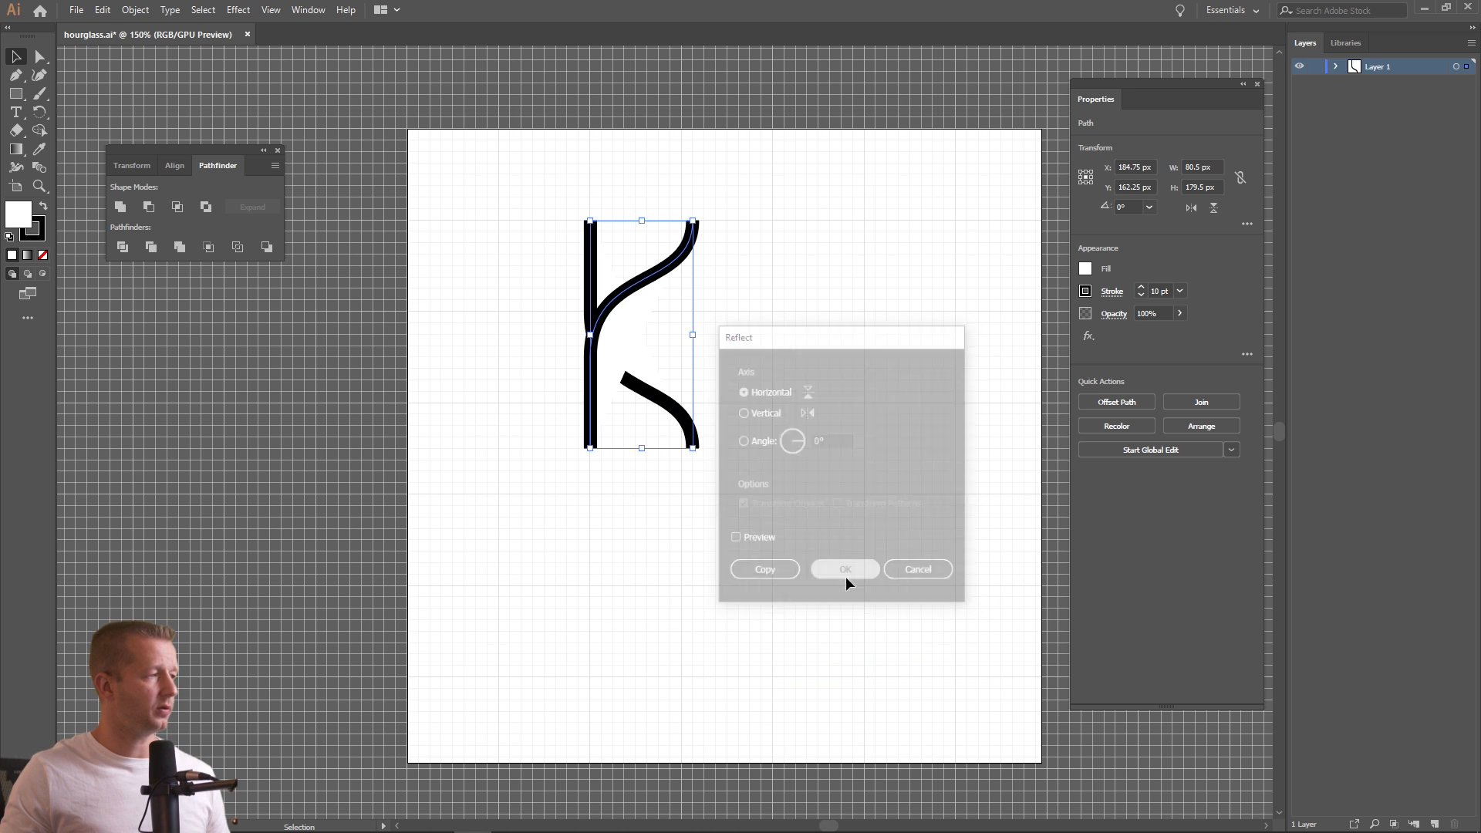
Move the reflected copy directly below the original curve and snap its upper end anchor onto the original's lower end
left_click_drag(674, 266, 675, 495)
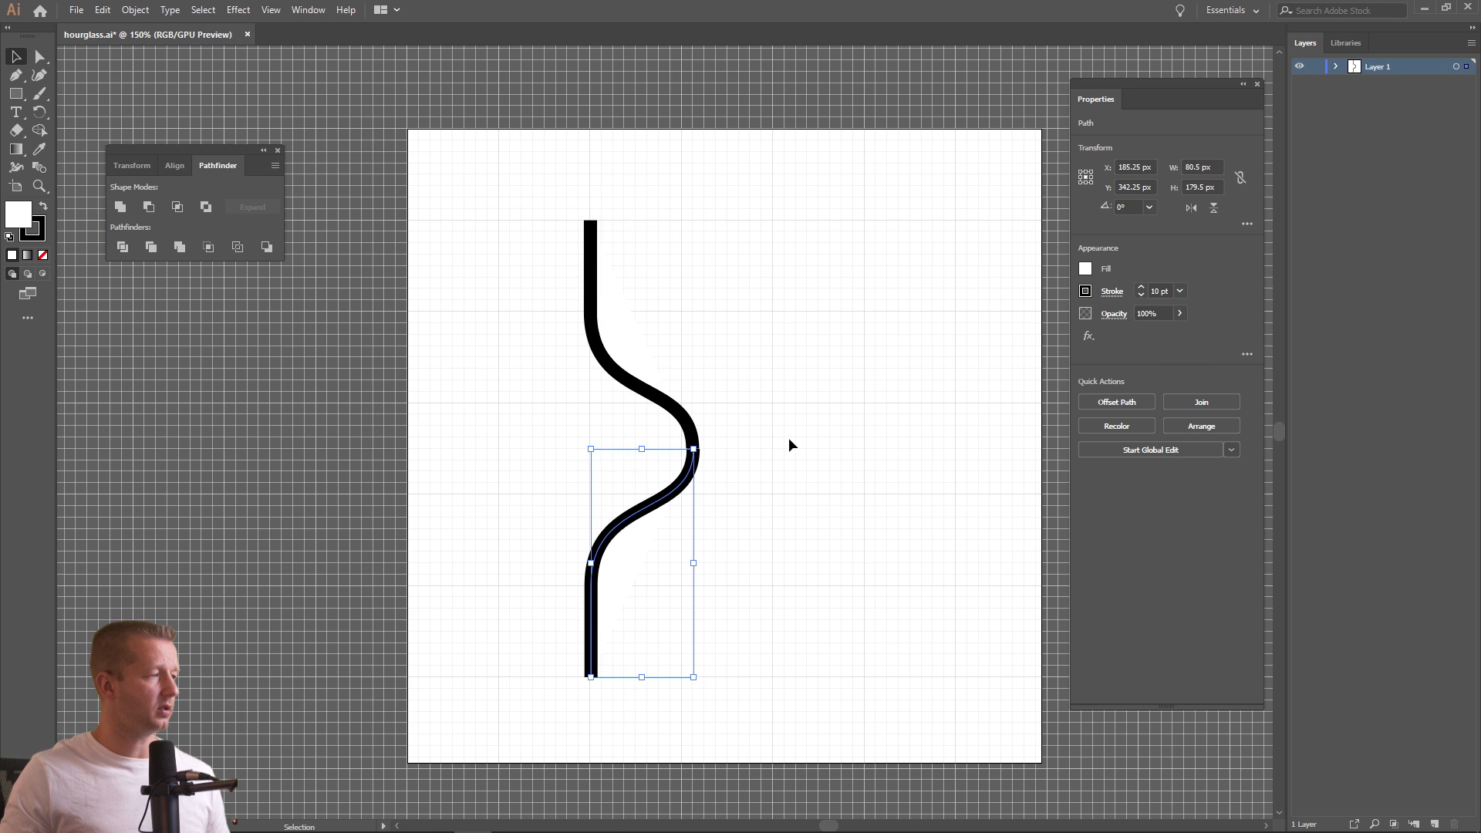
left_click(789, 440)
scroll(671, 461, "up", 6)
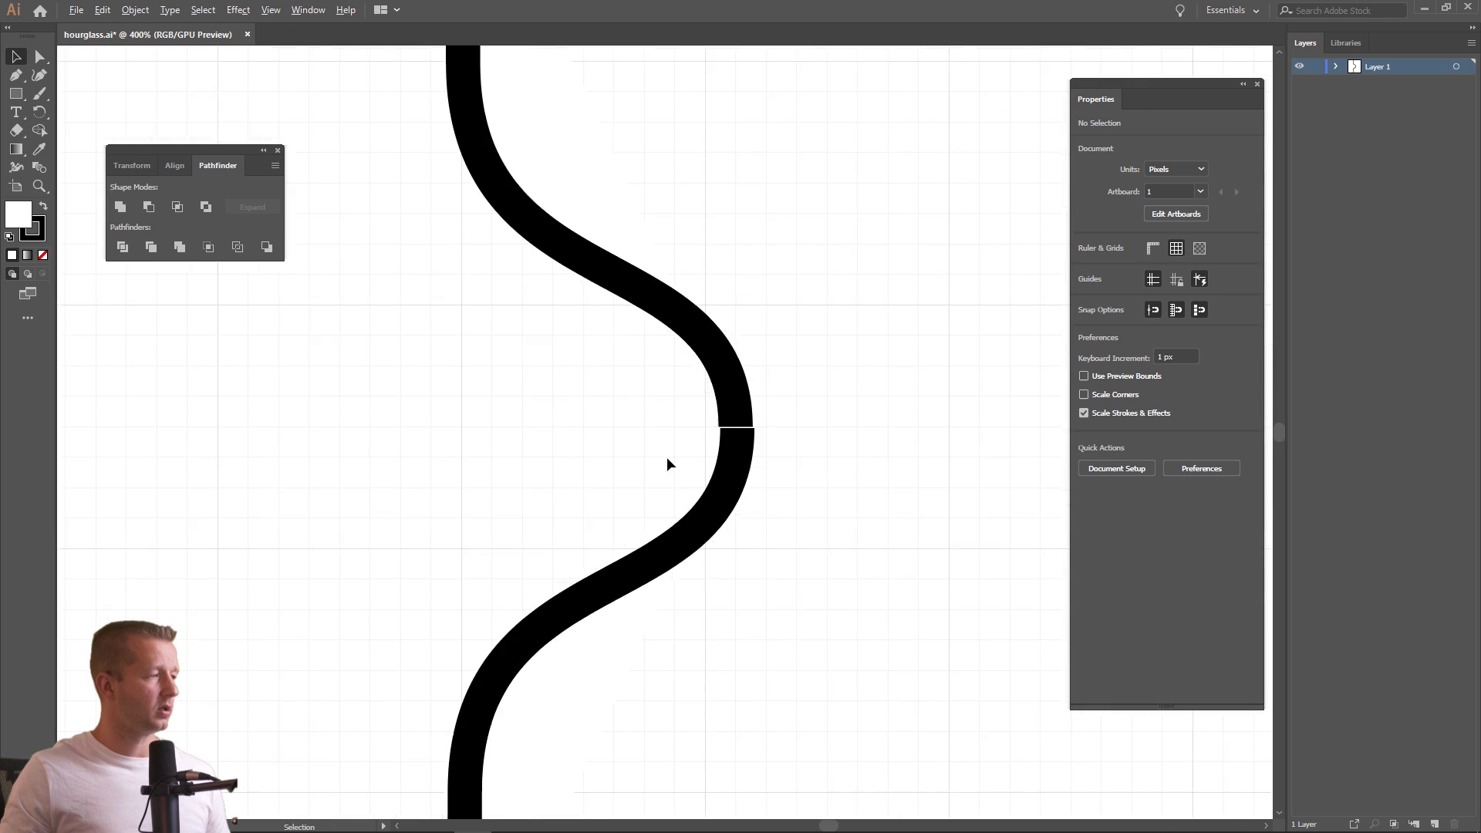
left_click(871, 372)
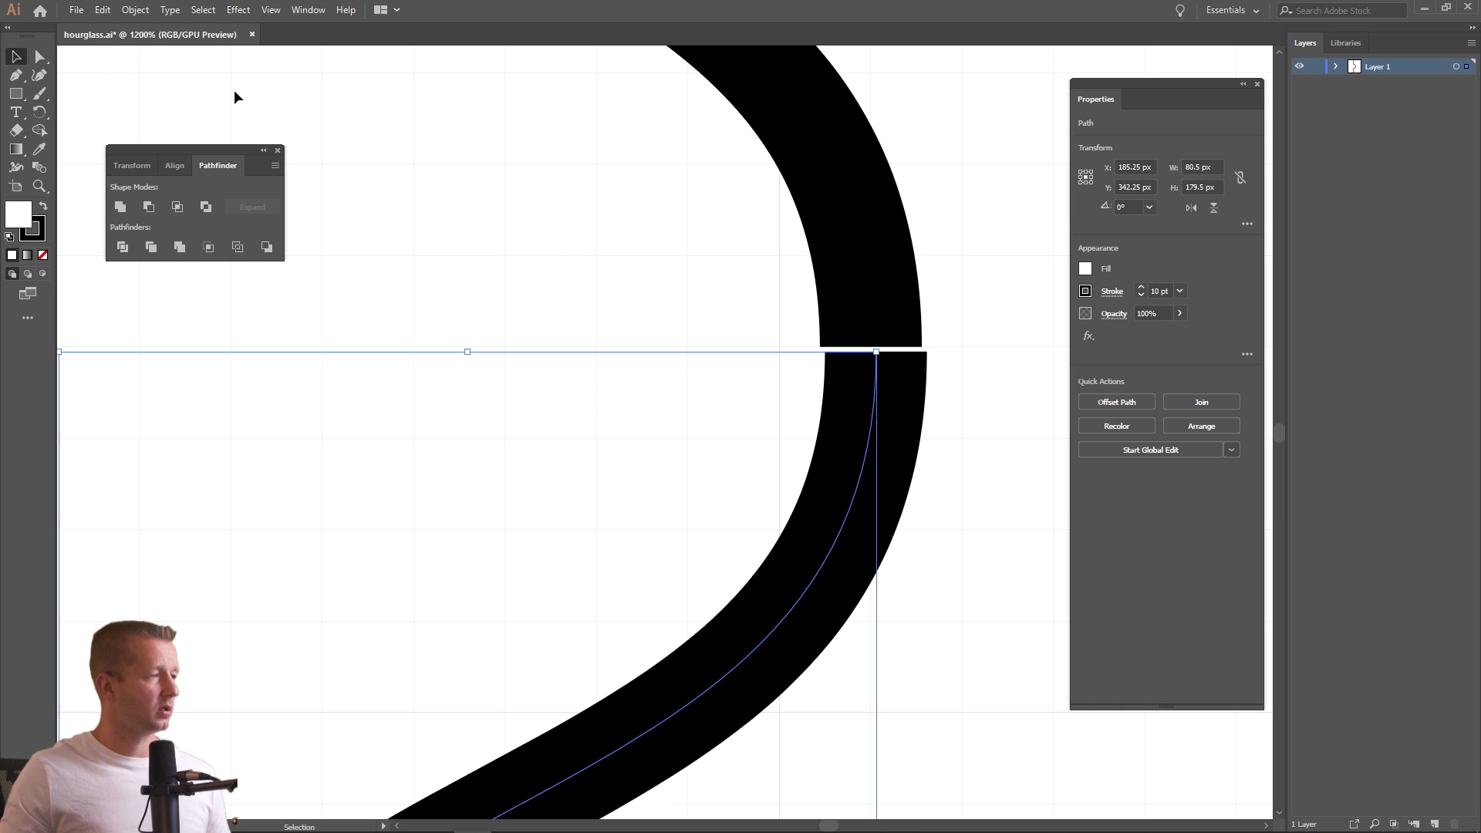
key("a")
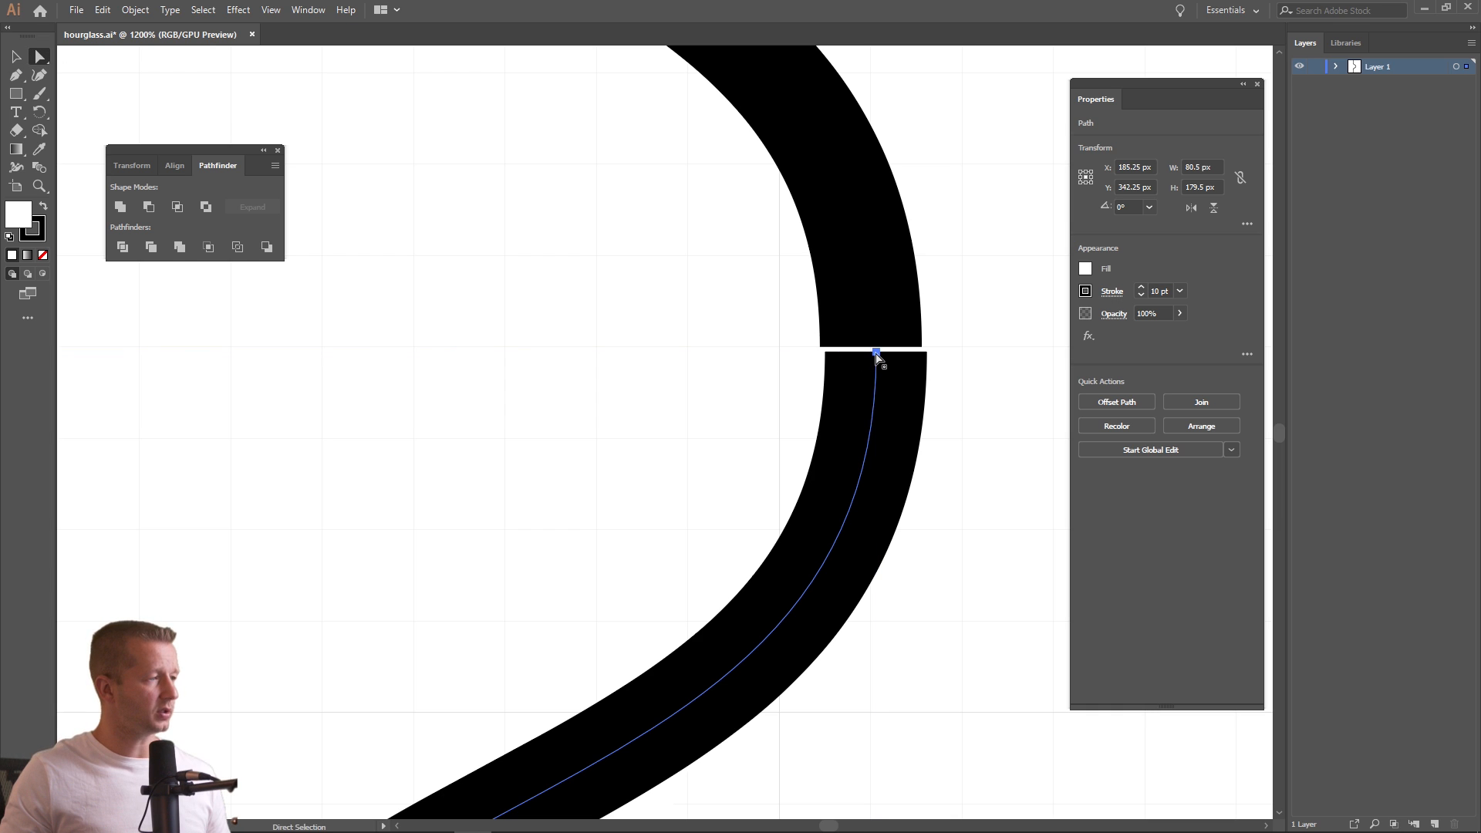
left_click_drag(875, 353, 877, 356)
left_click(958, 433)
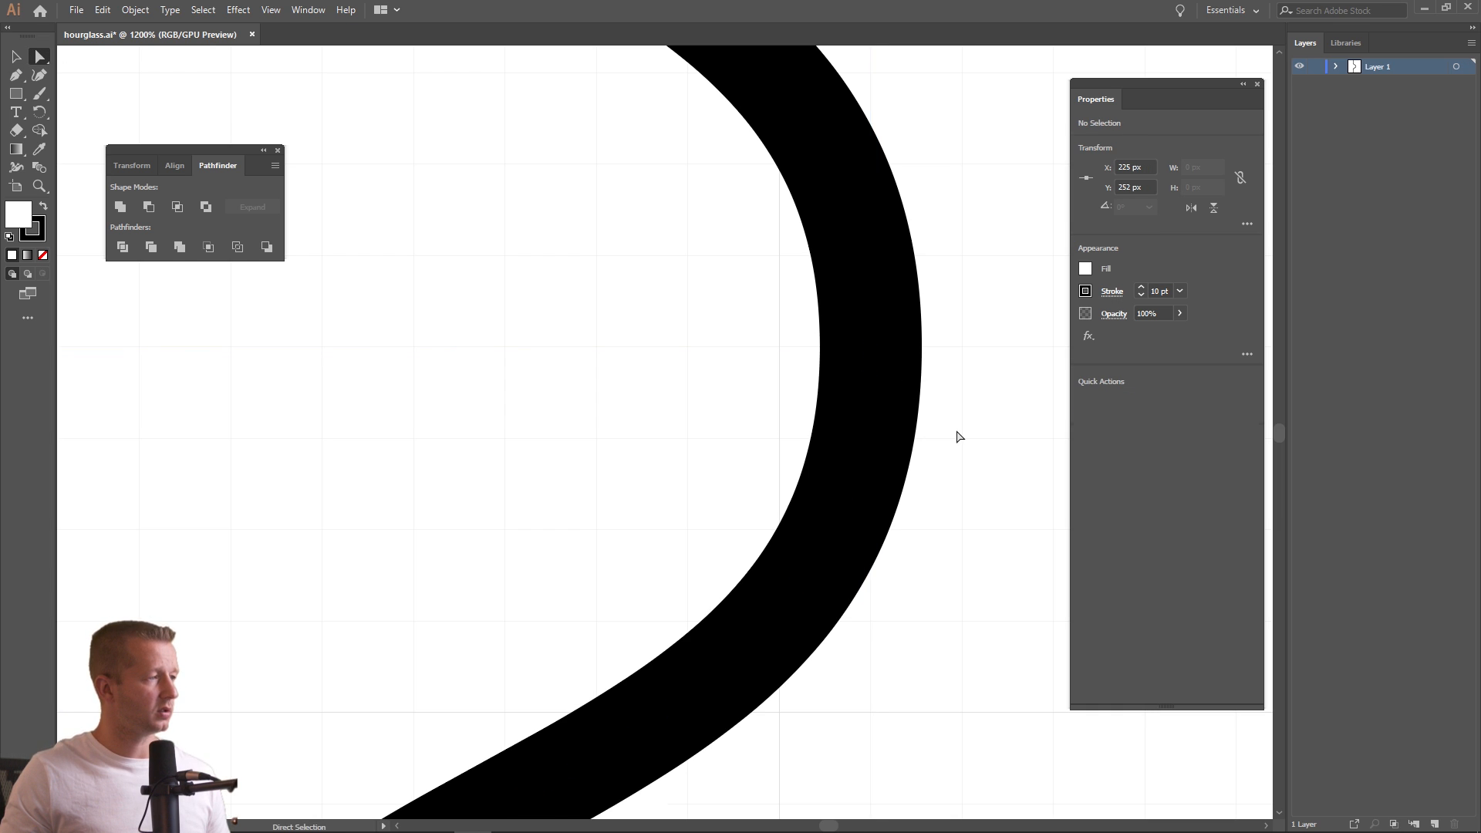
scroll(964, 396, "down", 6)
left_click_drag(970, 401, 687, 402)
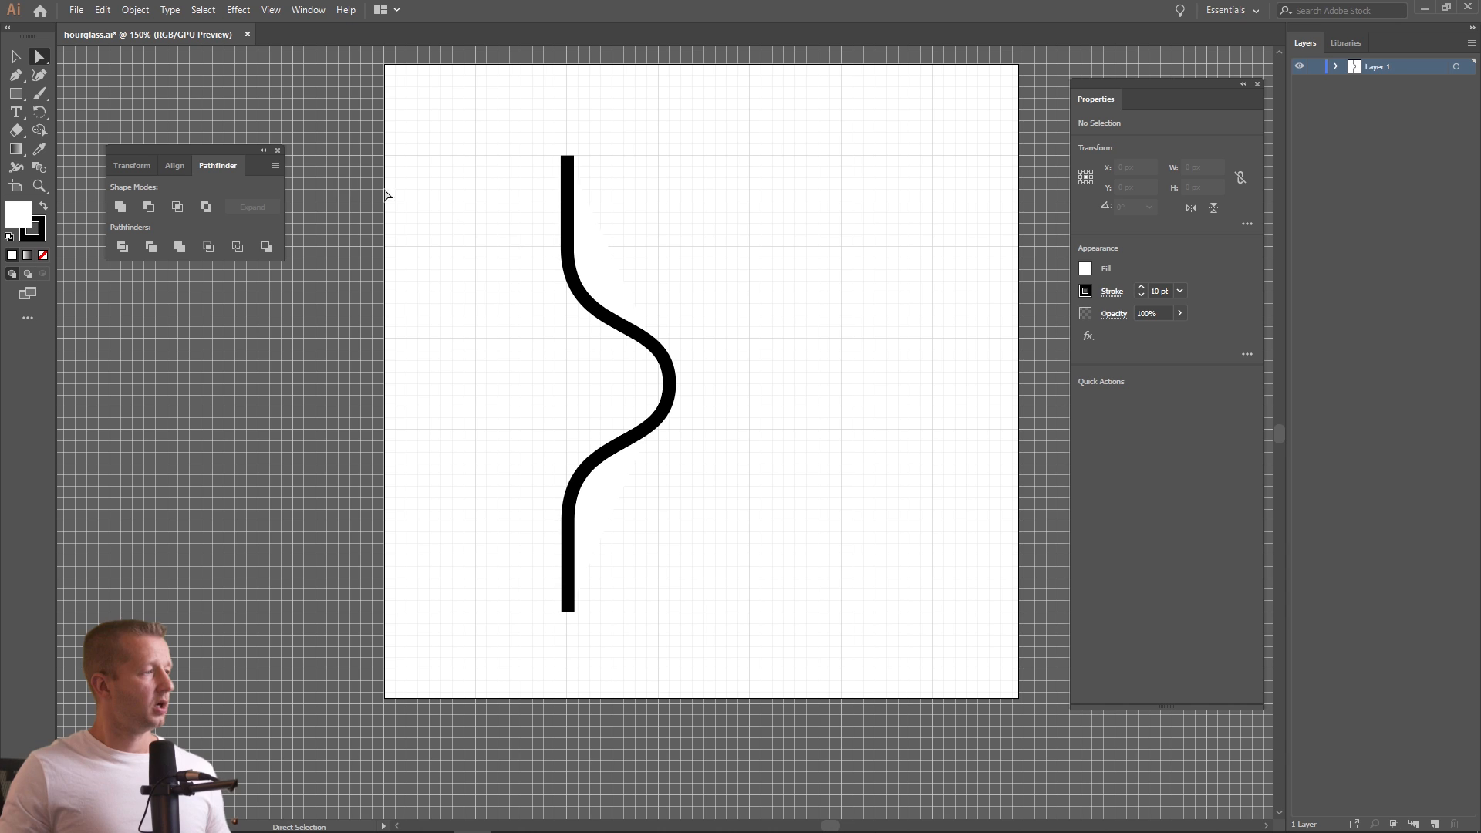
Set the fill of both curved paths to None
key("v")
left_click_drag(492, 125, 754, 603)
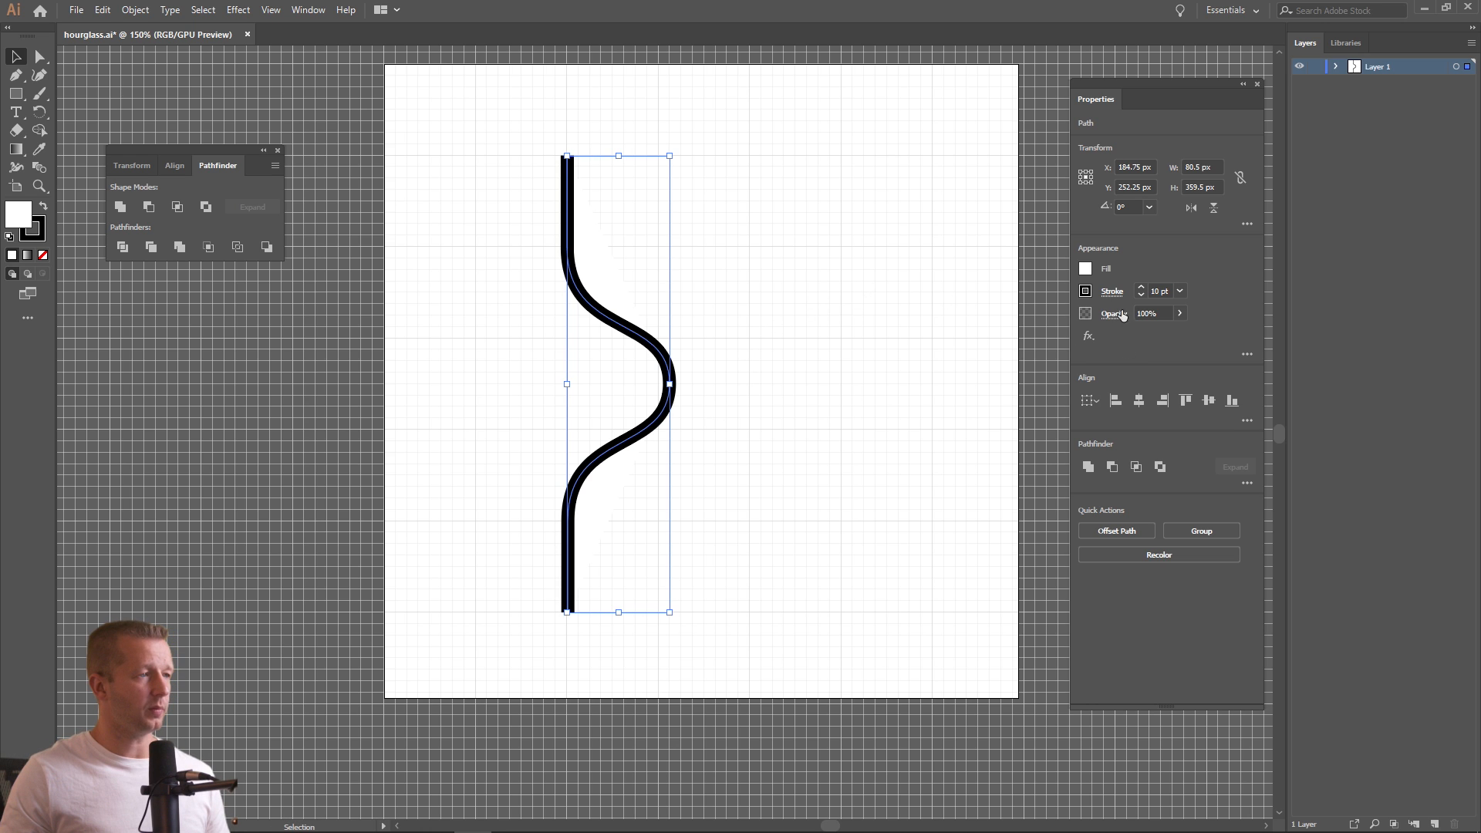
left_click(1087, 269)
left_click(918, 327)
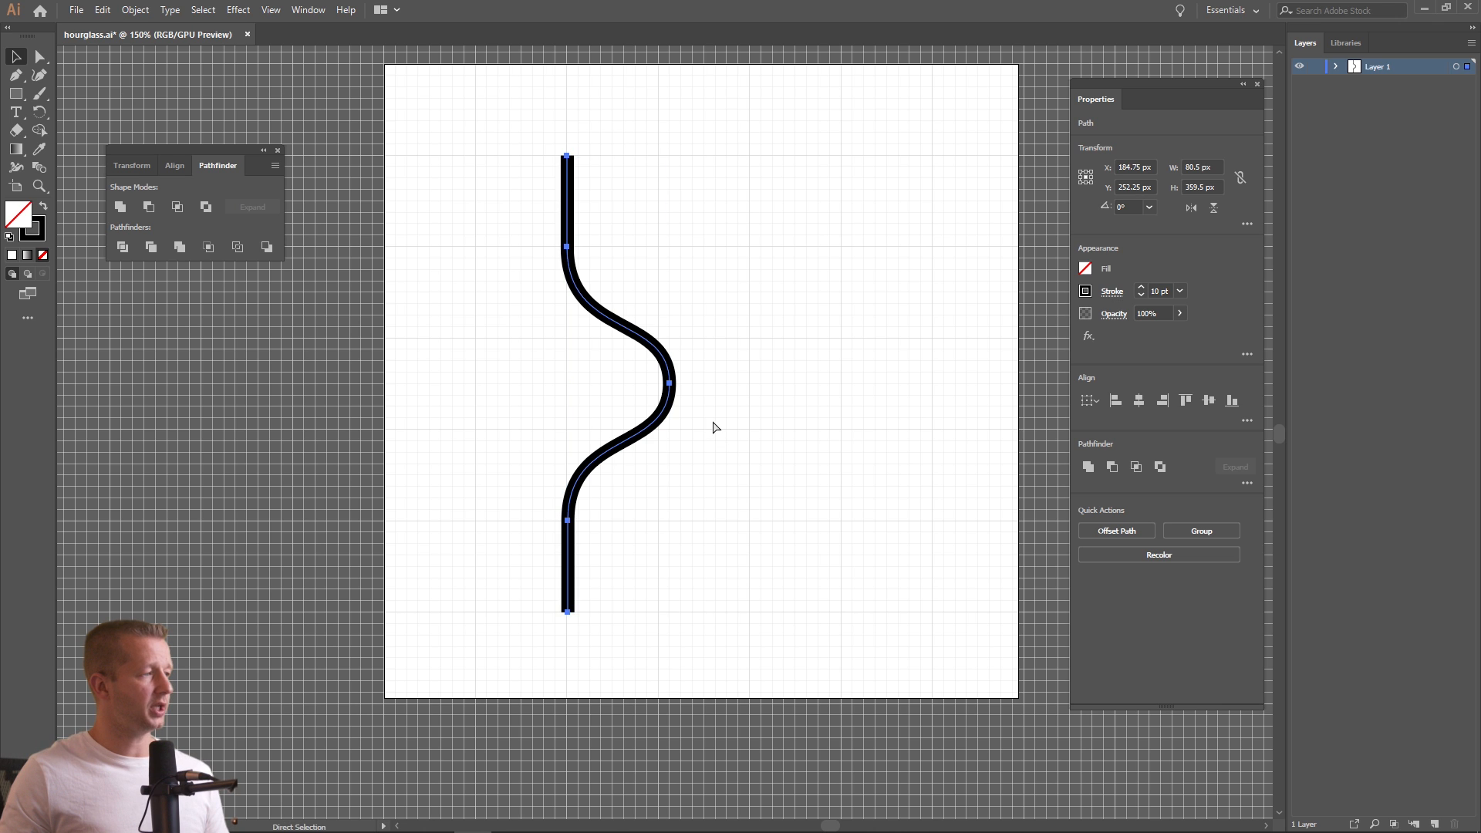
Reflect a copy of both curves across the vertical axis and move it opposite the original as the hourglass's right side
right_click(615, 323)
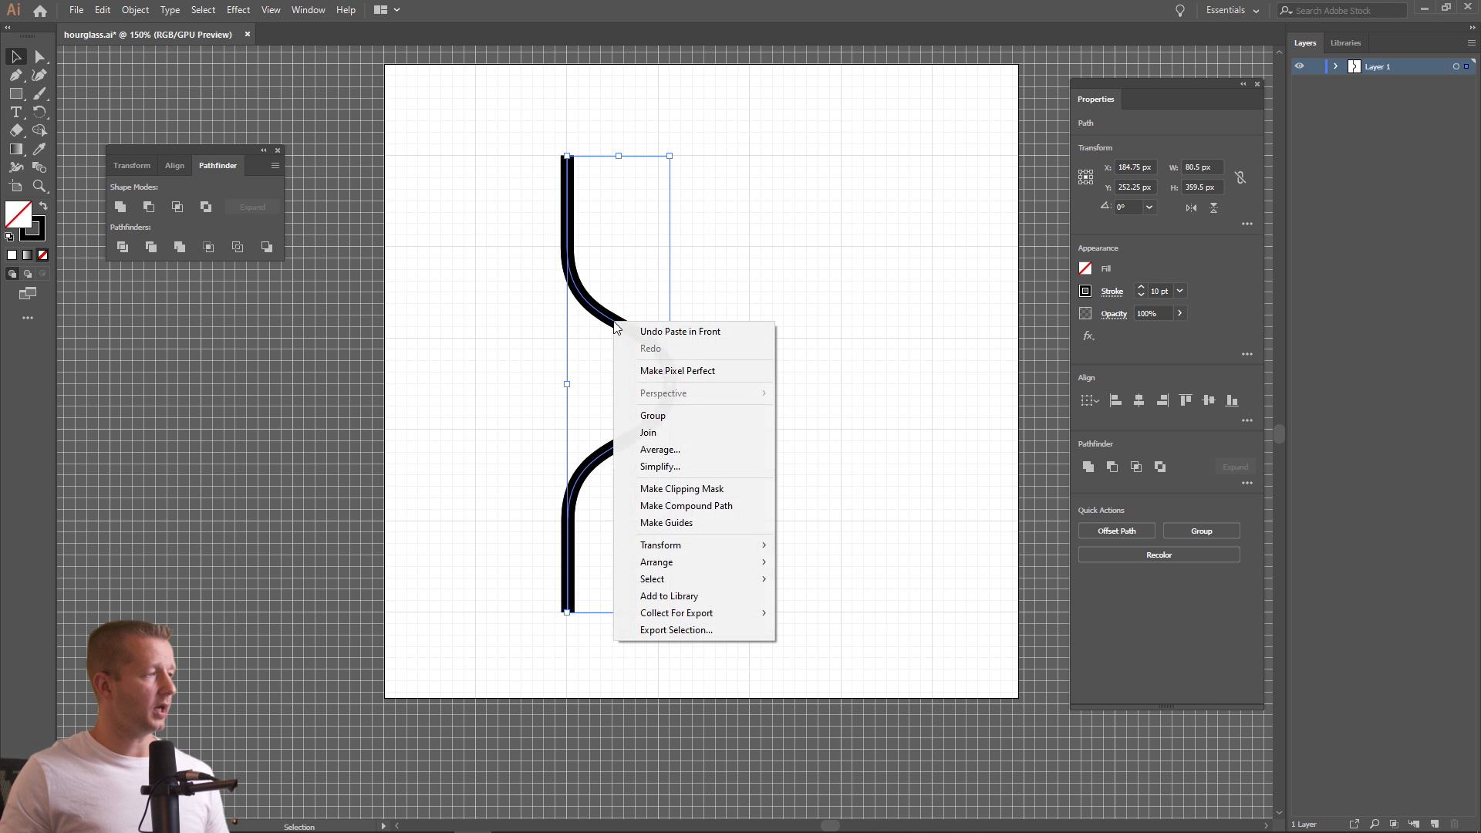
mouse_move(700, 553)
left_click(815, 601)
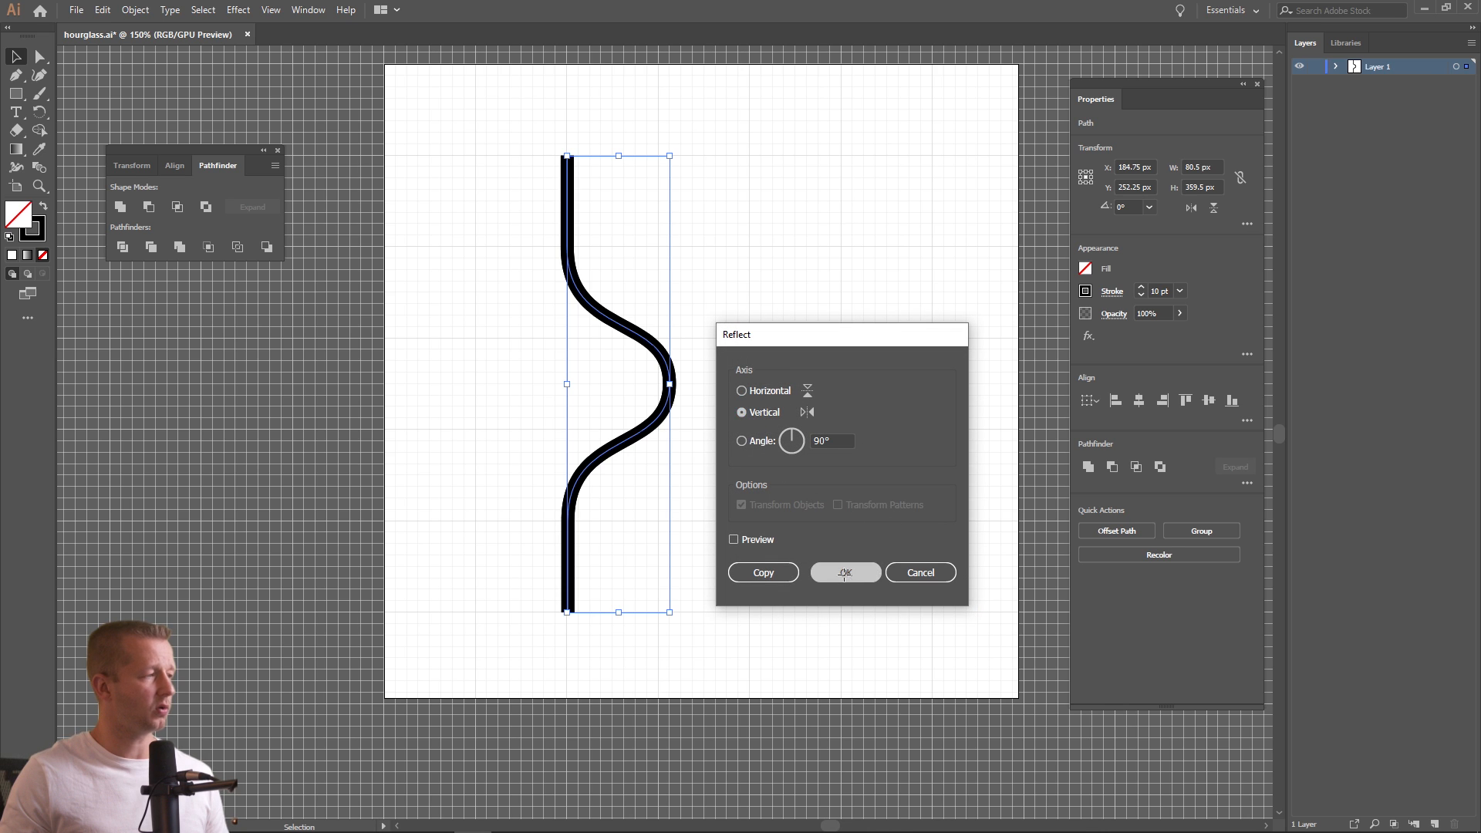
left_click(764, 572)
left_click_drag(642, 311, 814, 304)
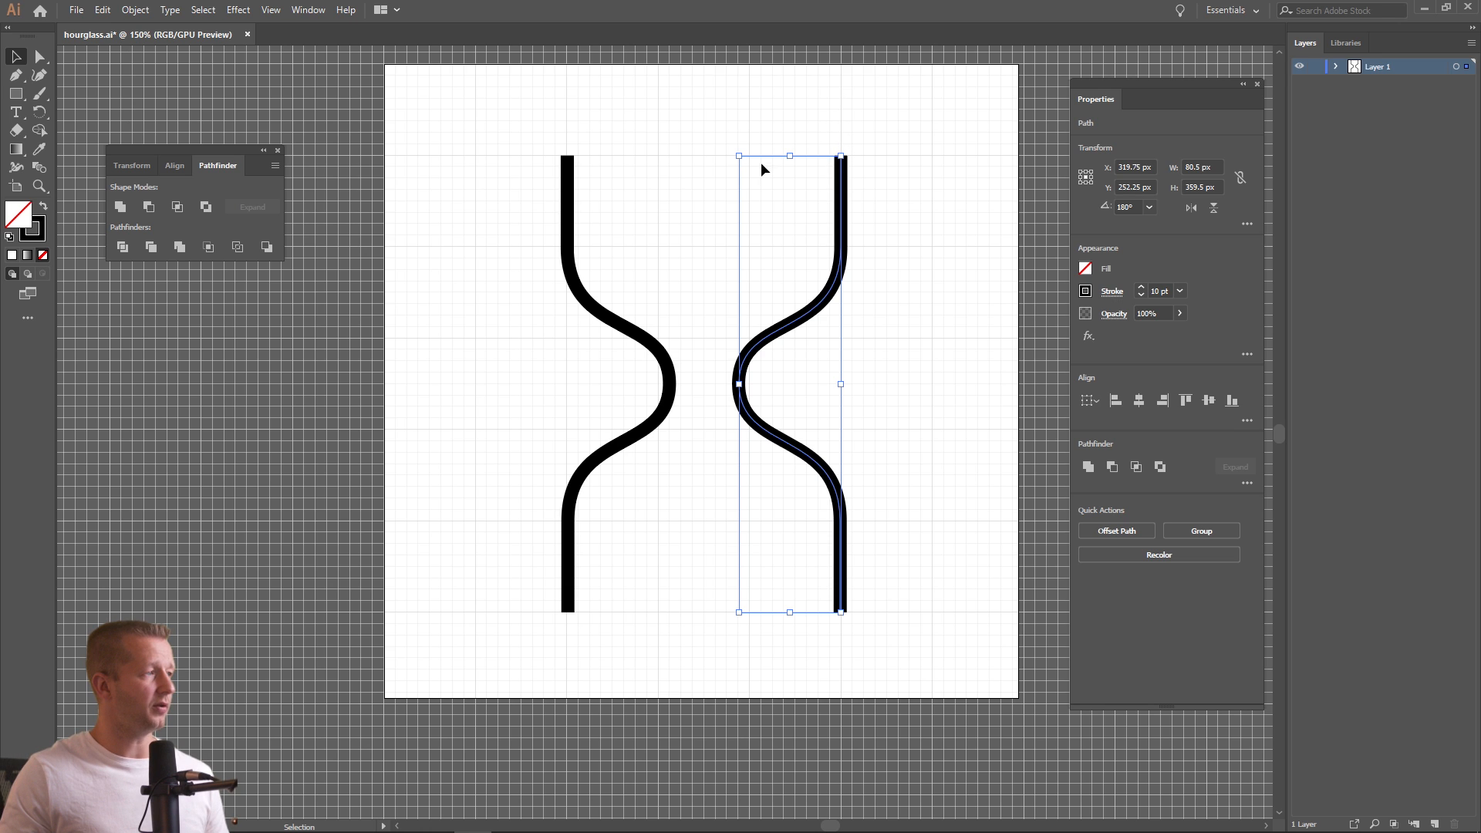
left_click(949, 223)
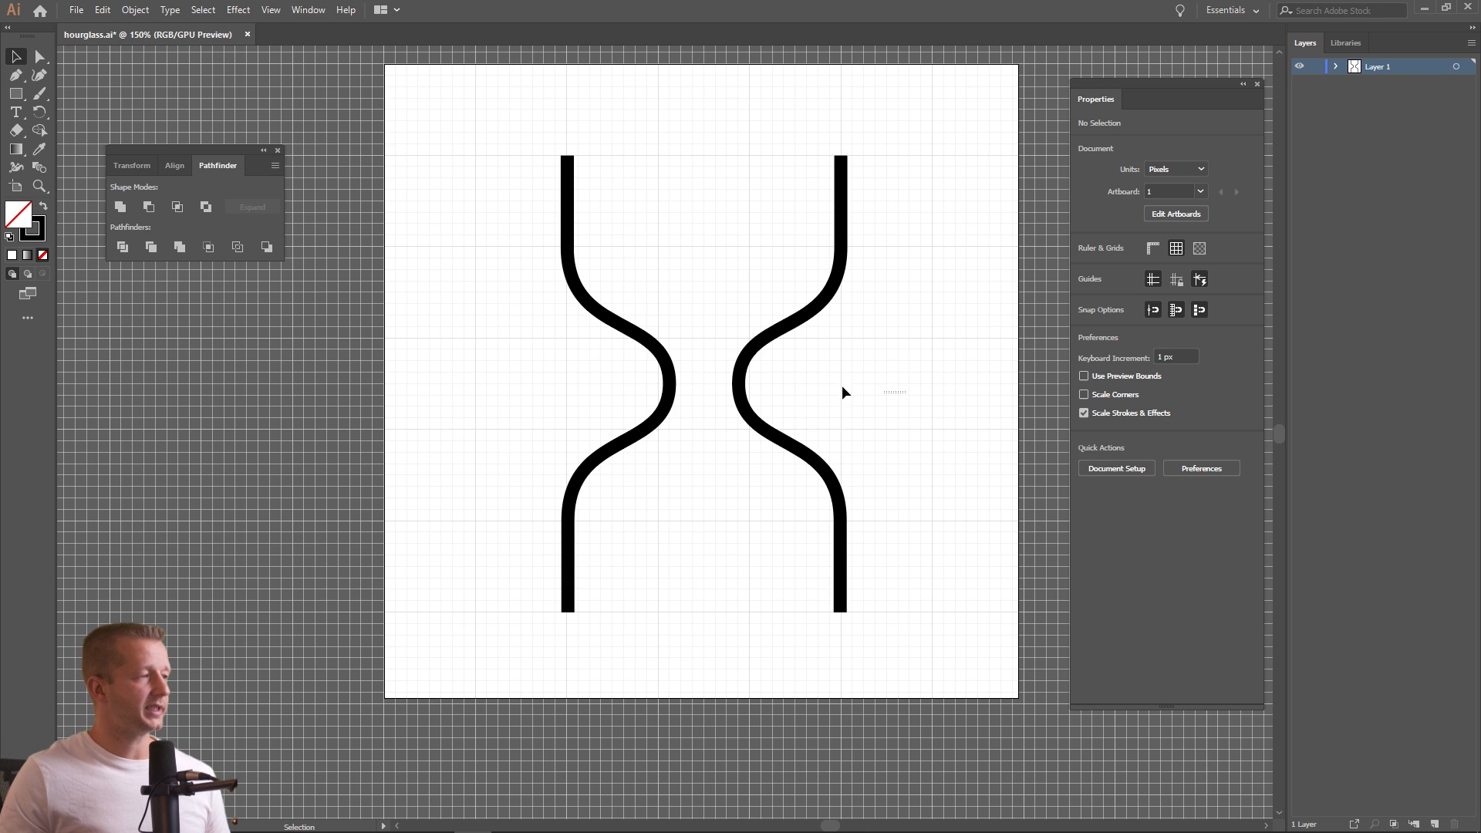
Draw a 216 by 18 px rectangle across the upper ends of both hourglass sides as the top bar
left_click_drag(843, 391, 542, 368)
left_click(281, 136)
left_click(16, 93)
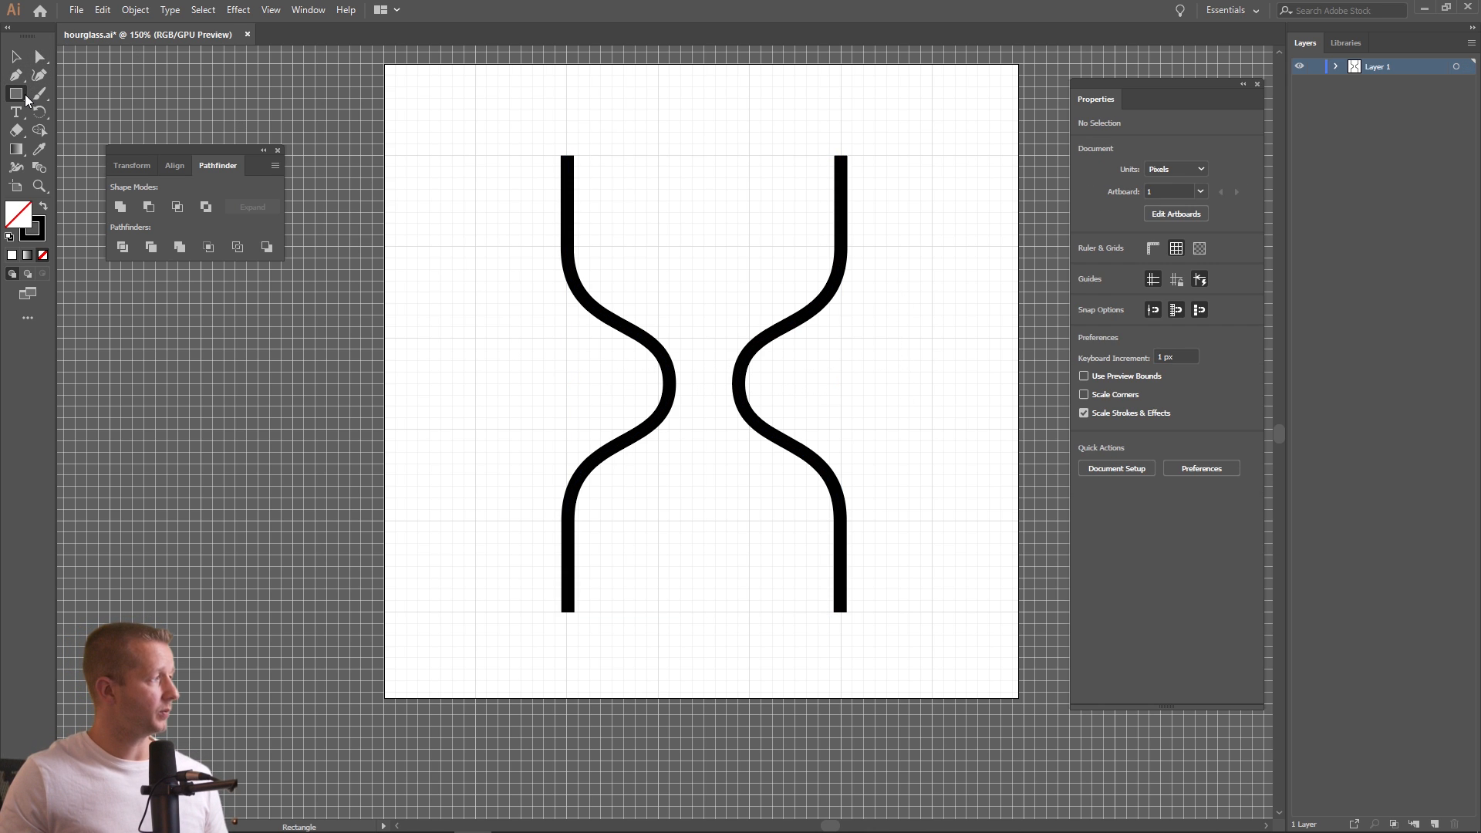
left_click(16, 93)
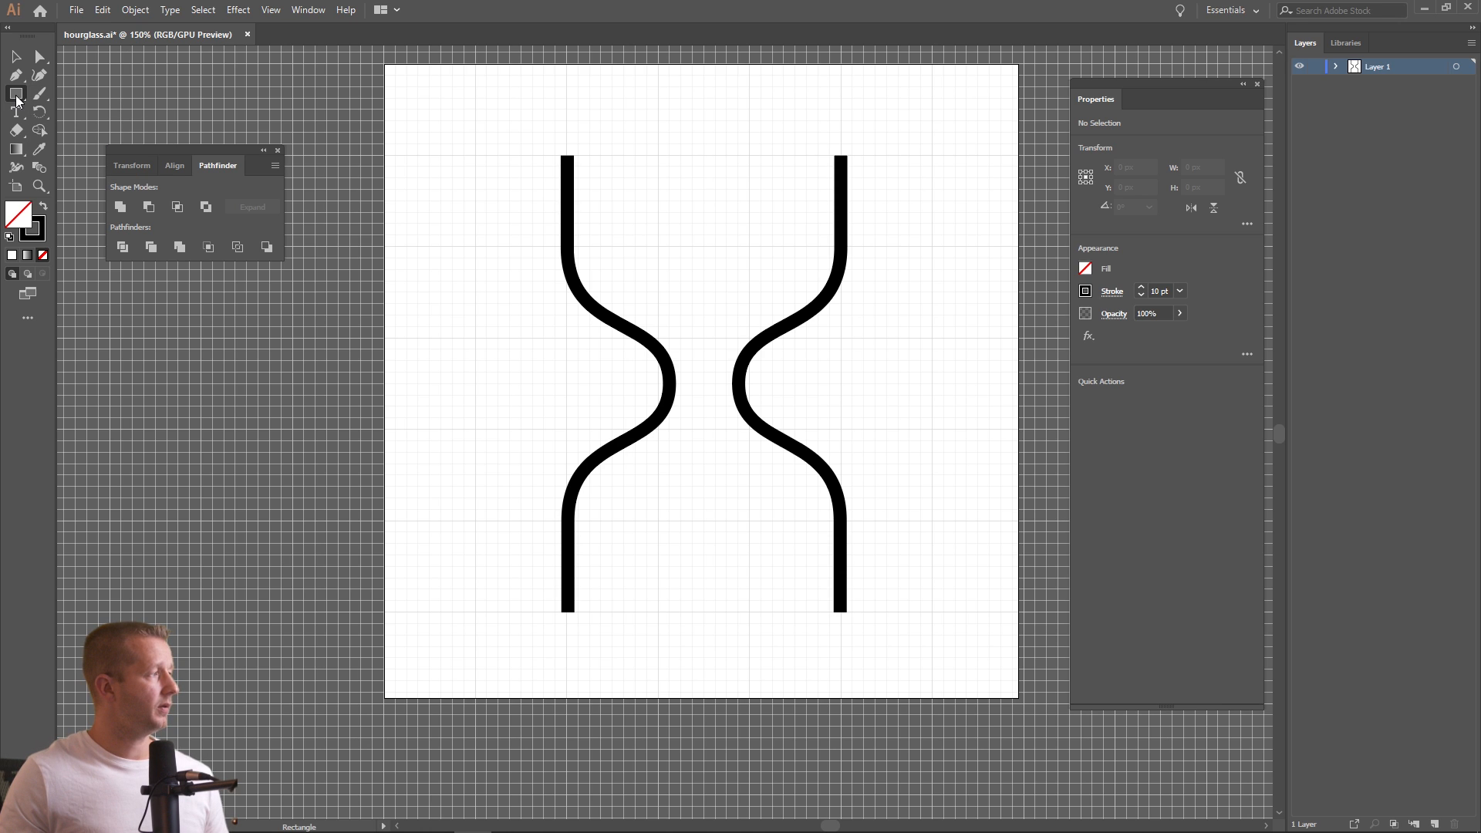
left_click(17, 96)
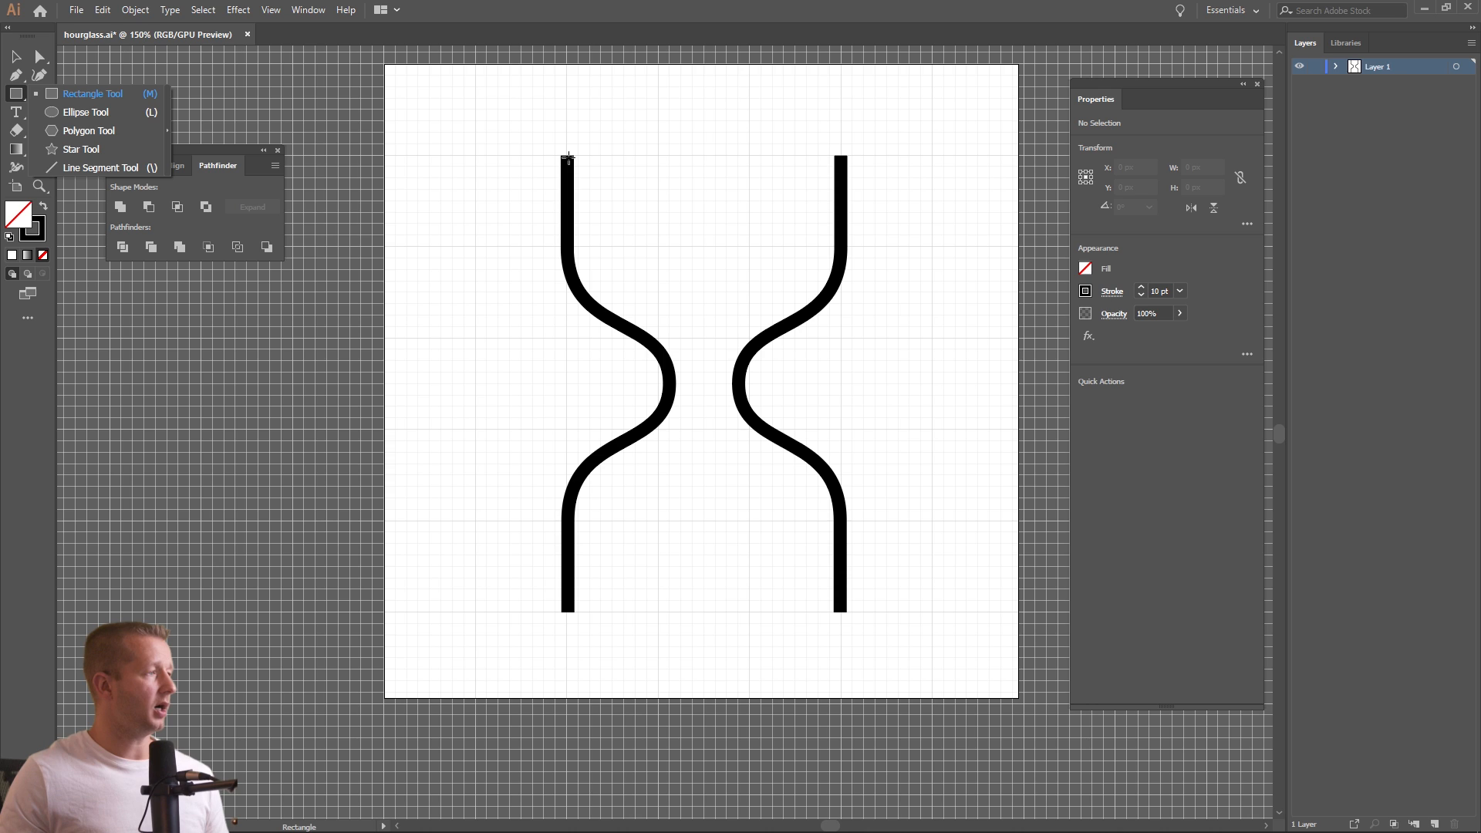
left_click_drag(568, 158, 842, 177)
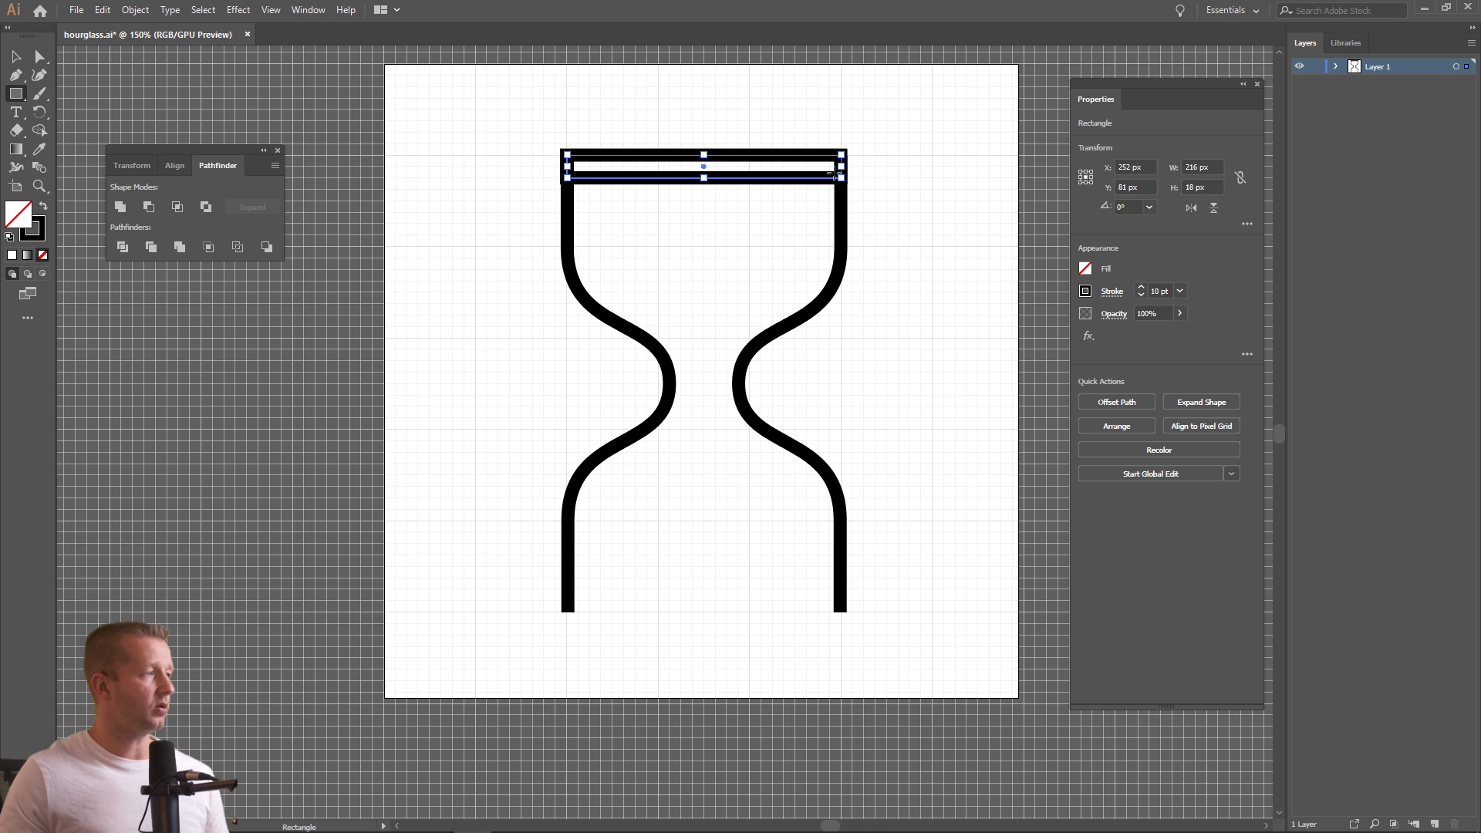
scroll(829, 169, "up", 4)
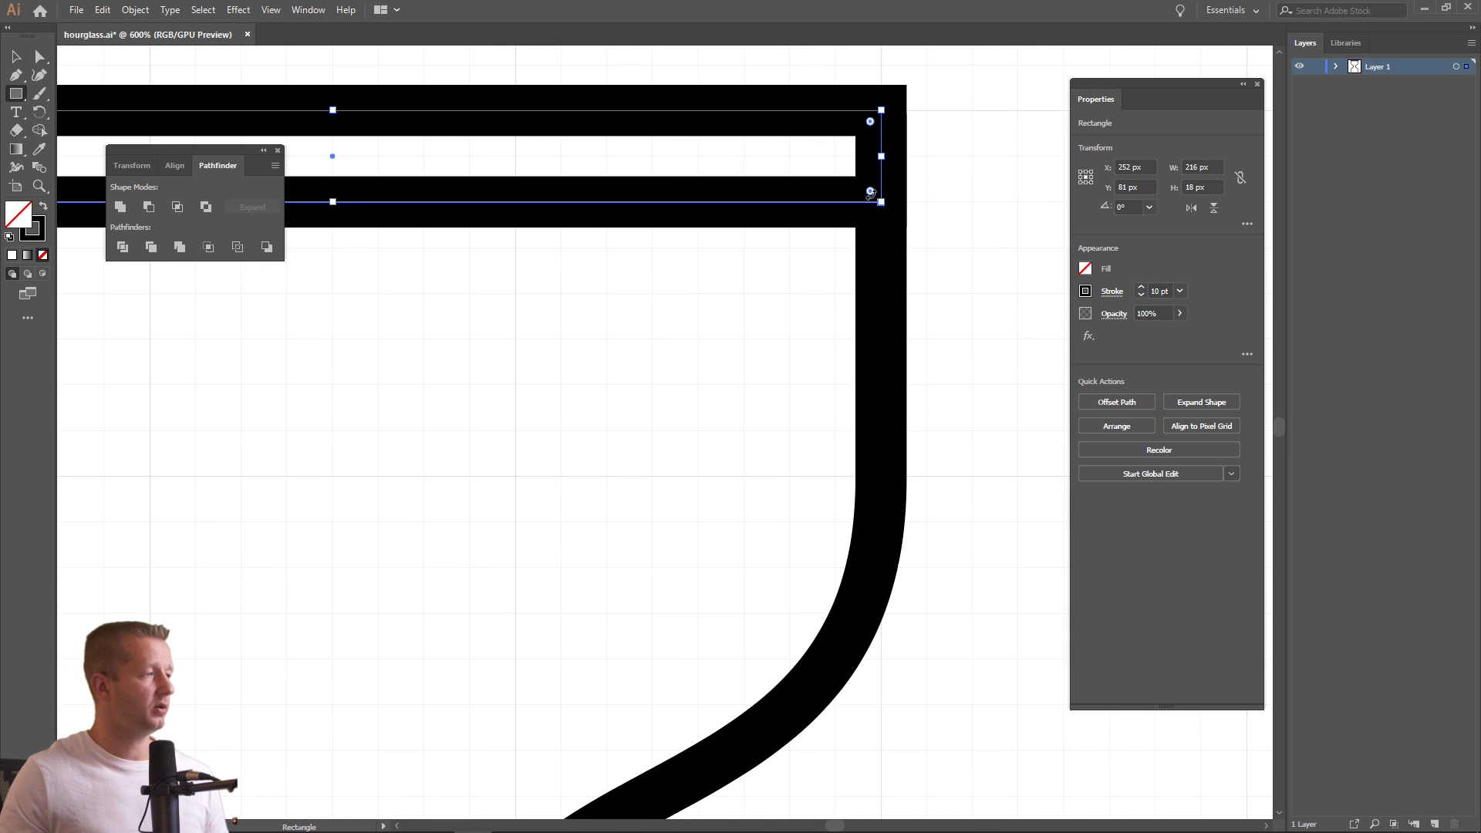
mouse_move(872, 193)
left_mouse_down()
mouse_move(843, 166)
mouse_move(767, 152)
mouse_move(872, 191)
left_mouse_up()
left_click_drag(874, 123, 869, 143)
key("ctrl+z")
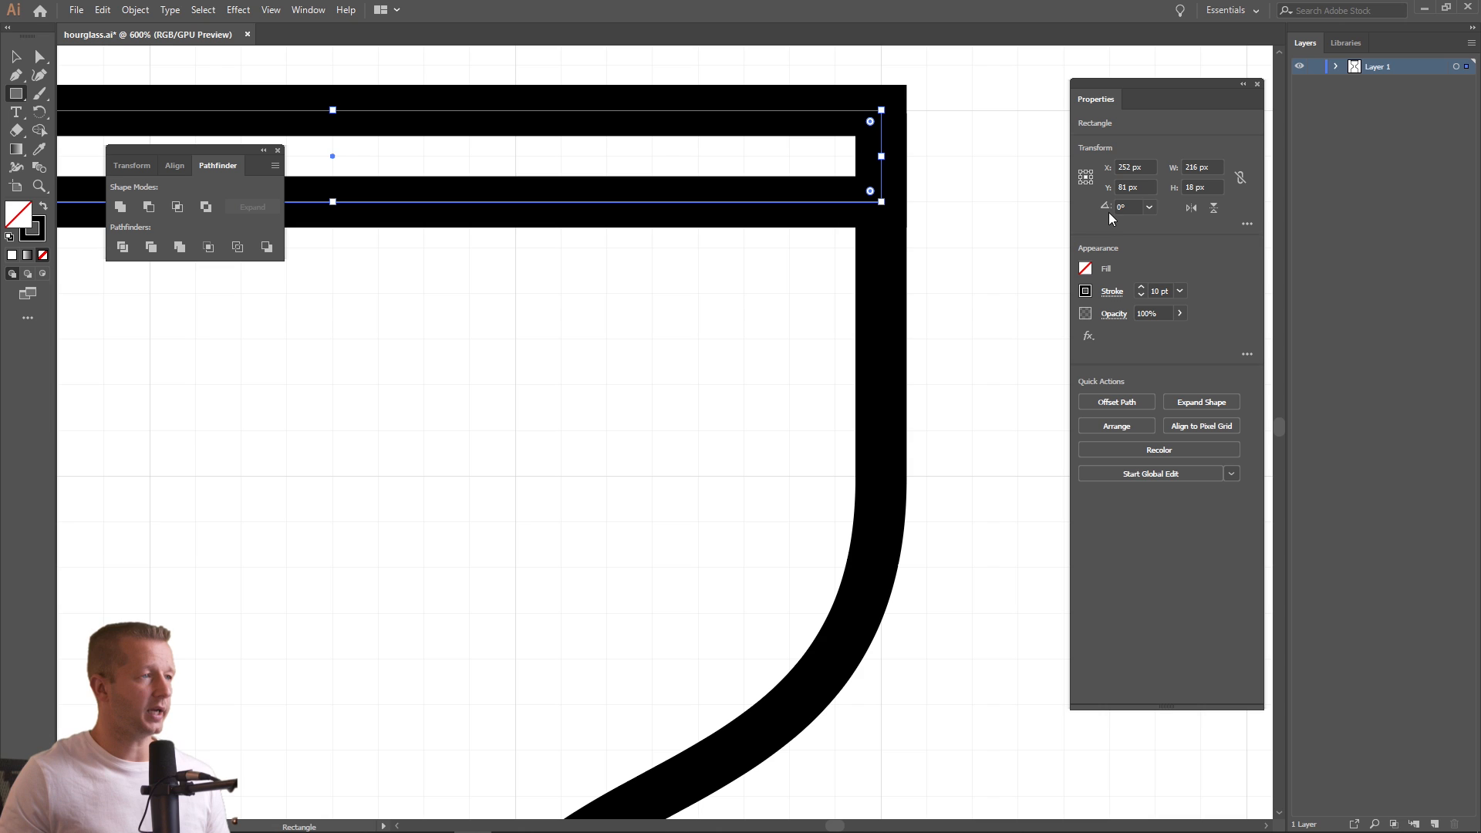
Set the corner radius of all the top bar's corners to 100 px
left_click(1248, 225)
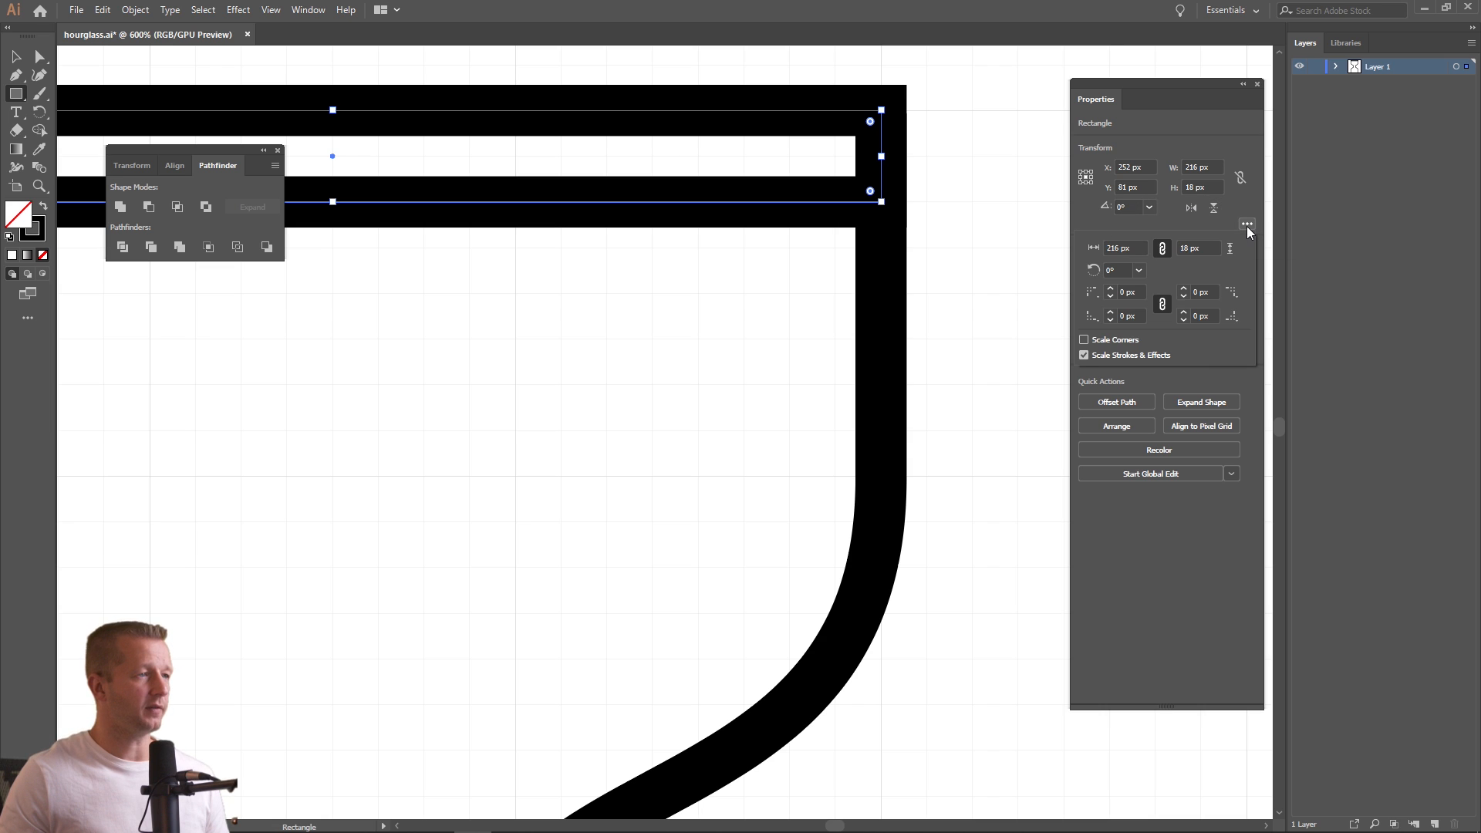
double_click(1125, 292)
type("100")
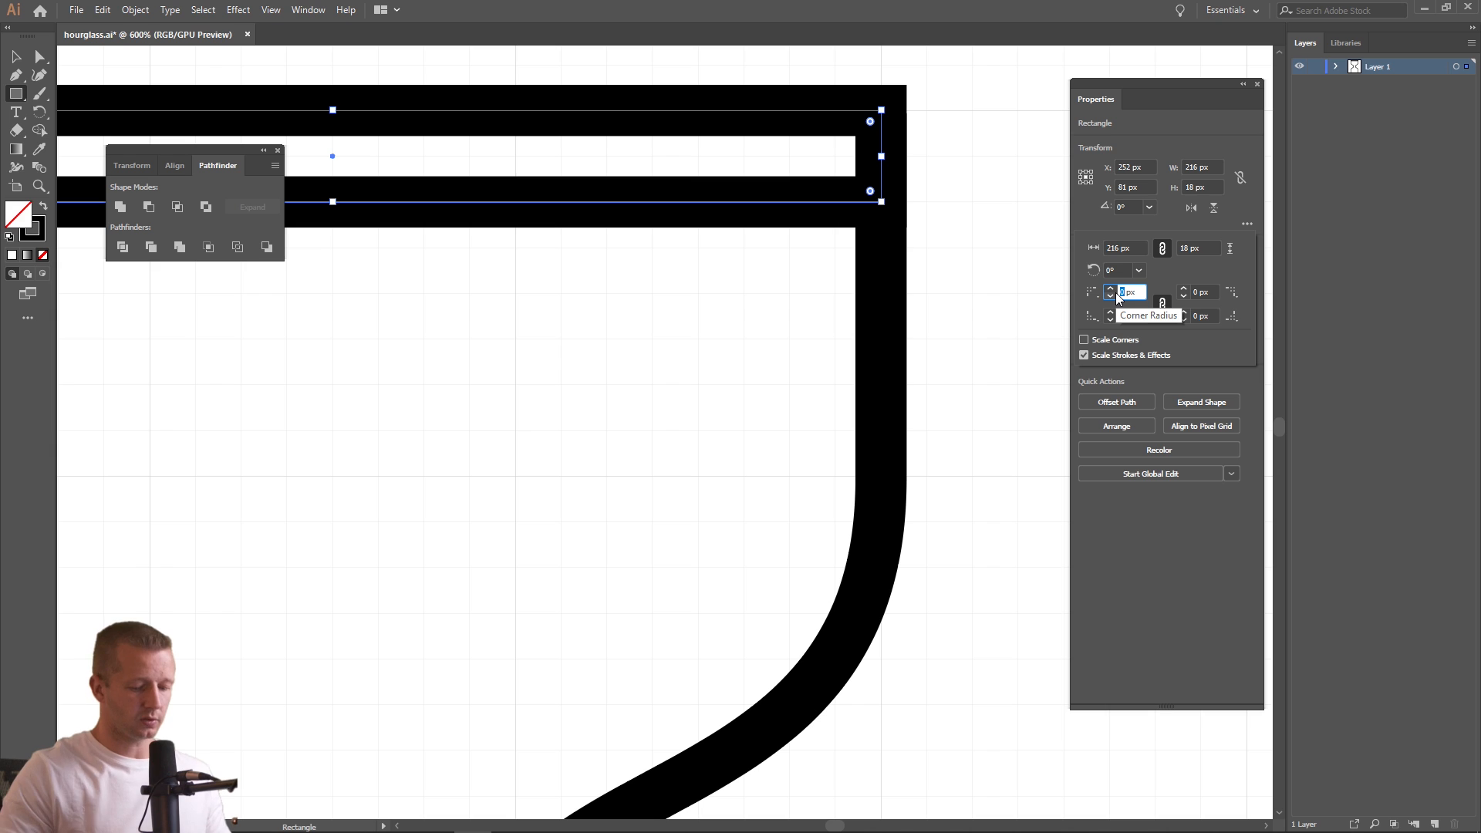
key("Return")
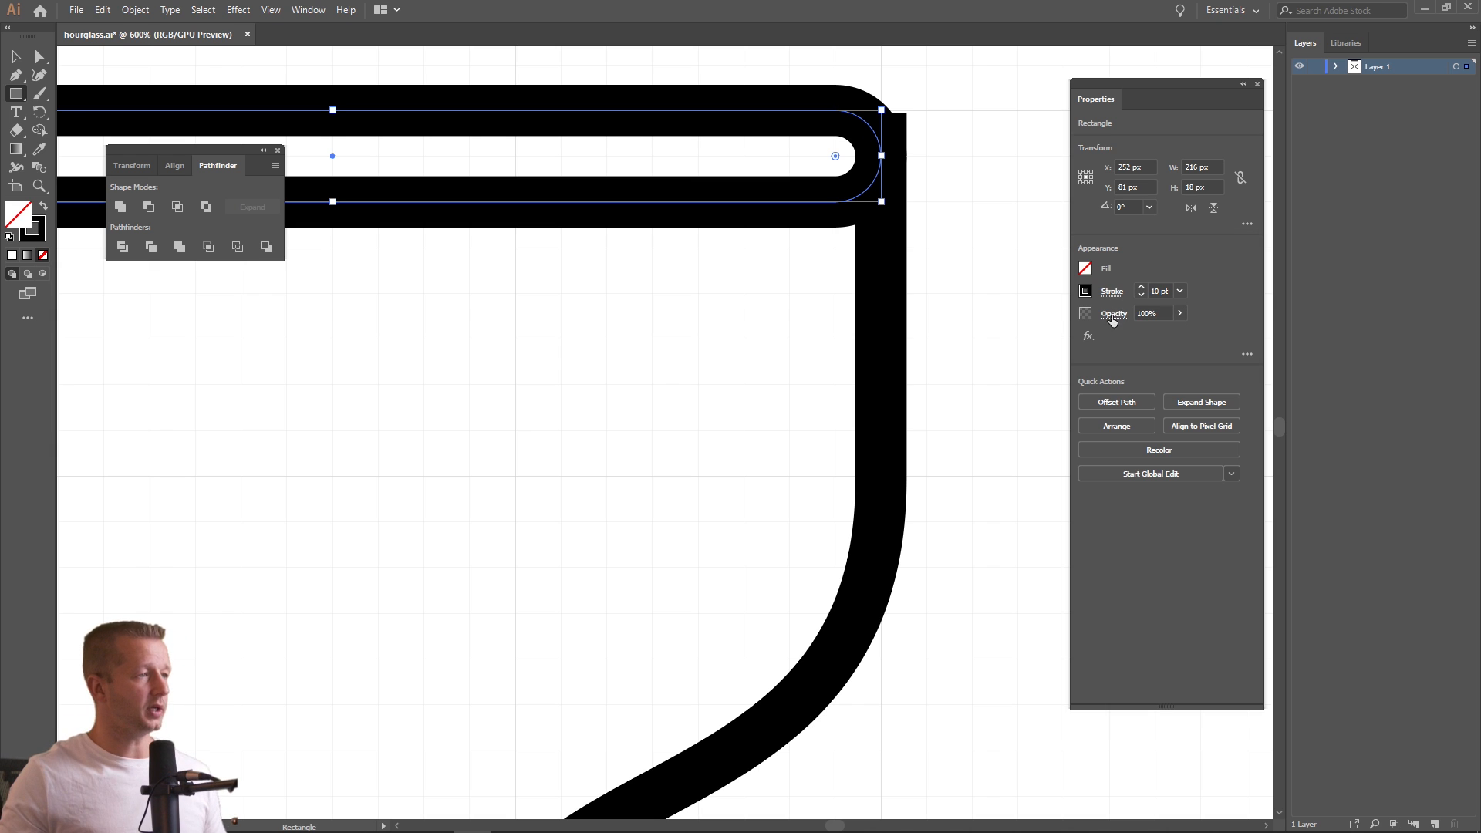
key("v")
left_click(434, 363)
Shorten the hourglass's side curves from their upper ends to 351 px tall so they start at the top bar's mid-height
scroll(464, 320, "down", 4)
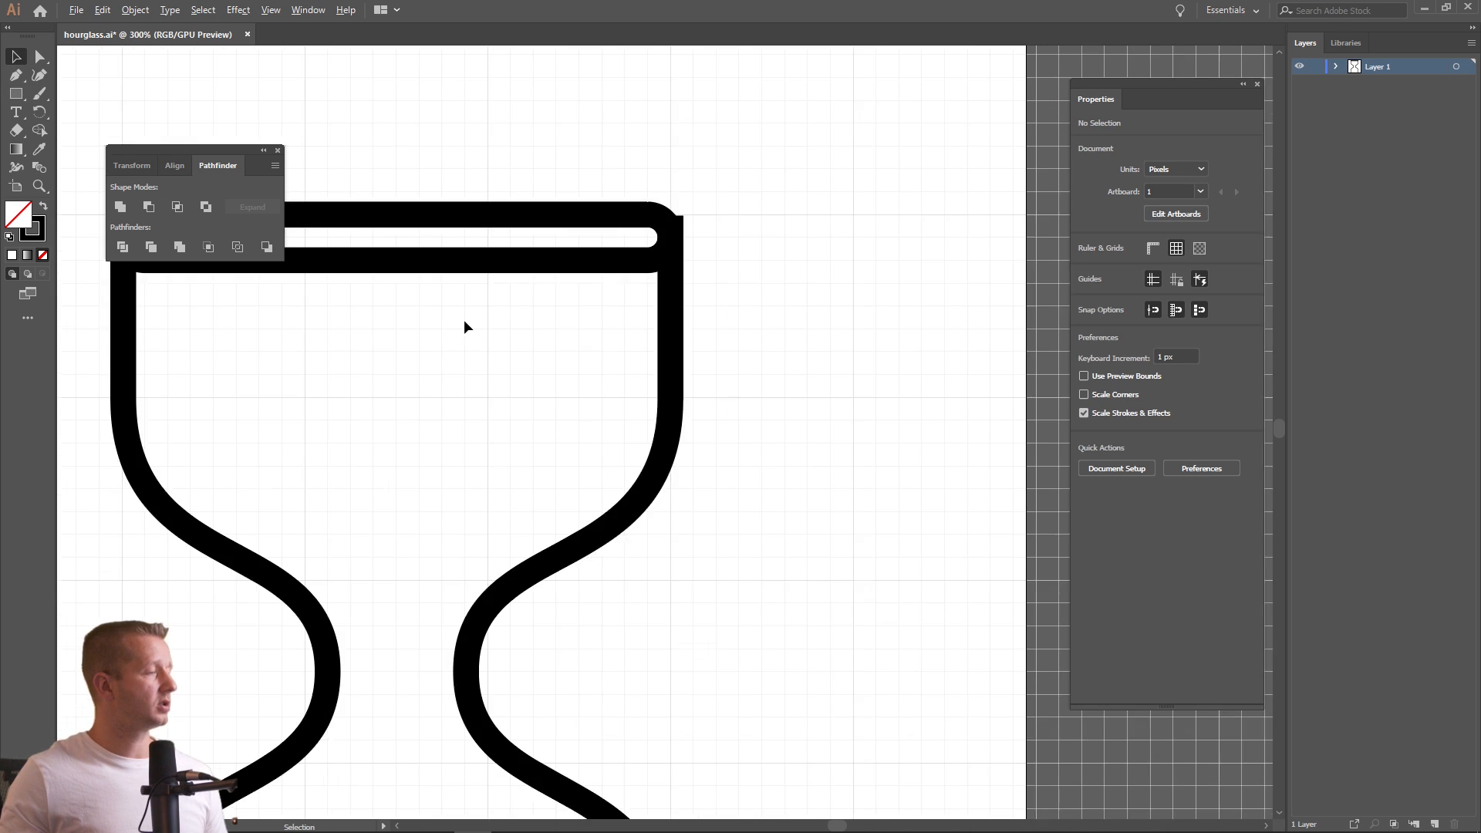
left_click_drag(468, 319, 629, 255)
scroll(619, 352, "up", 1)
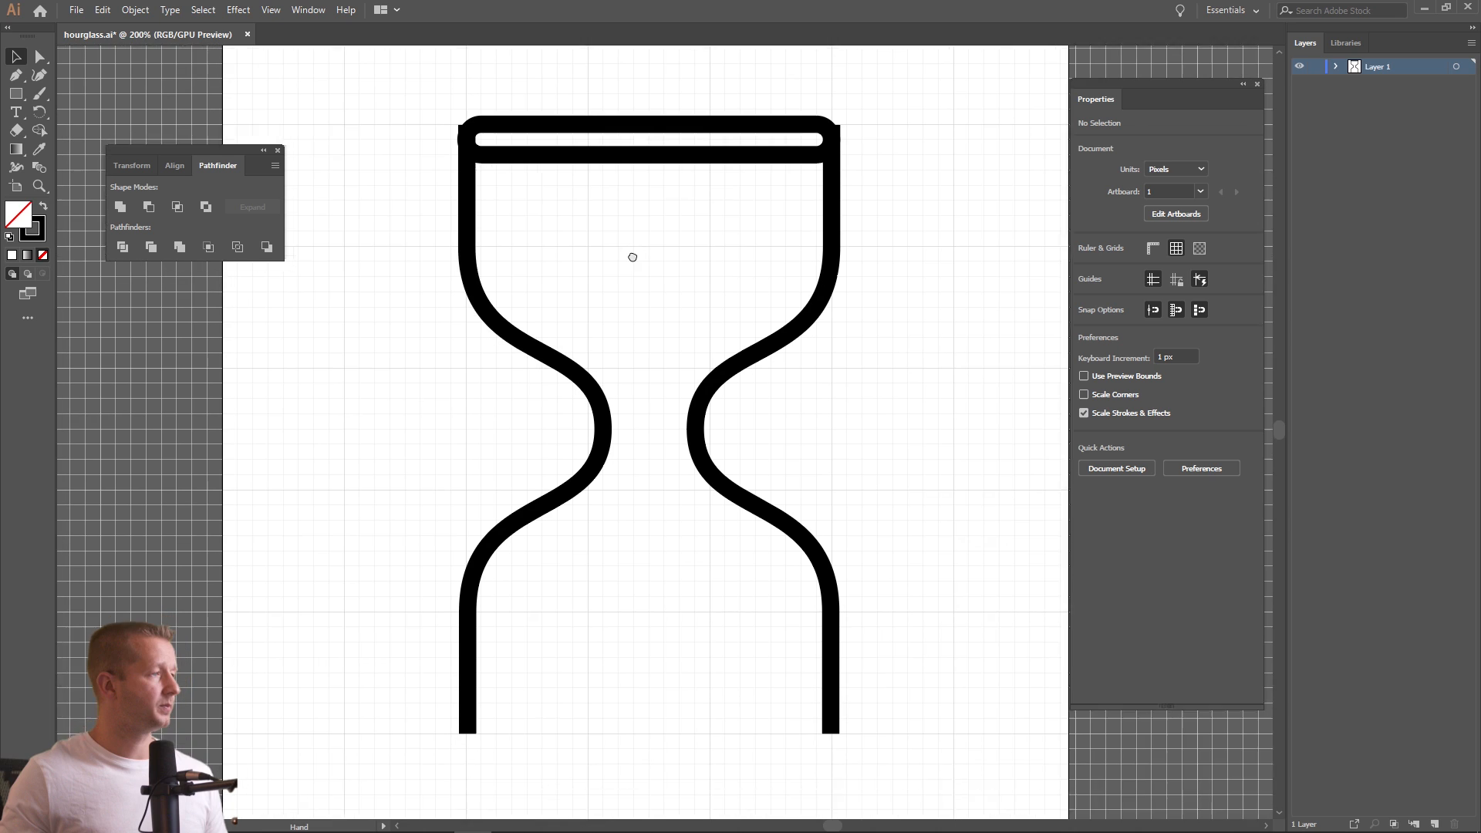
left_click(836, 179)
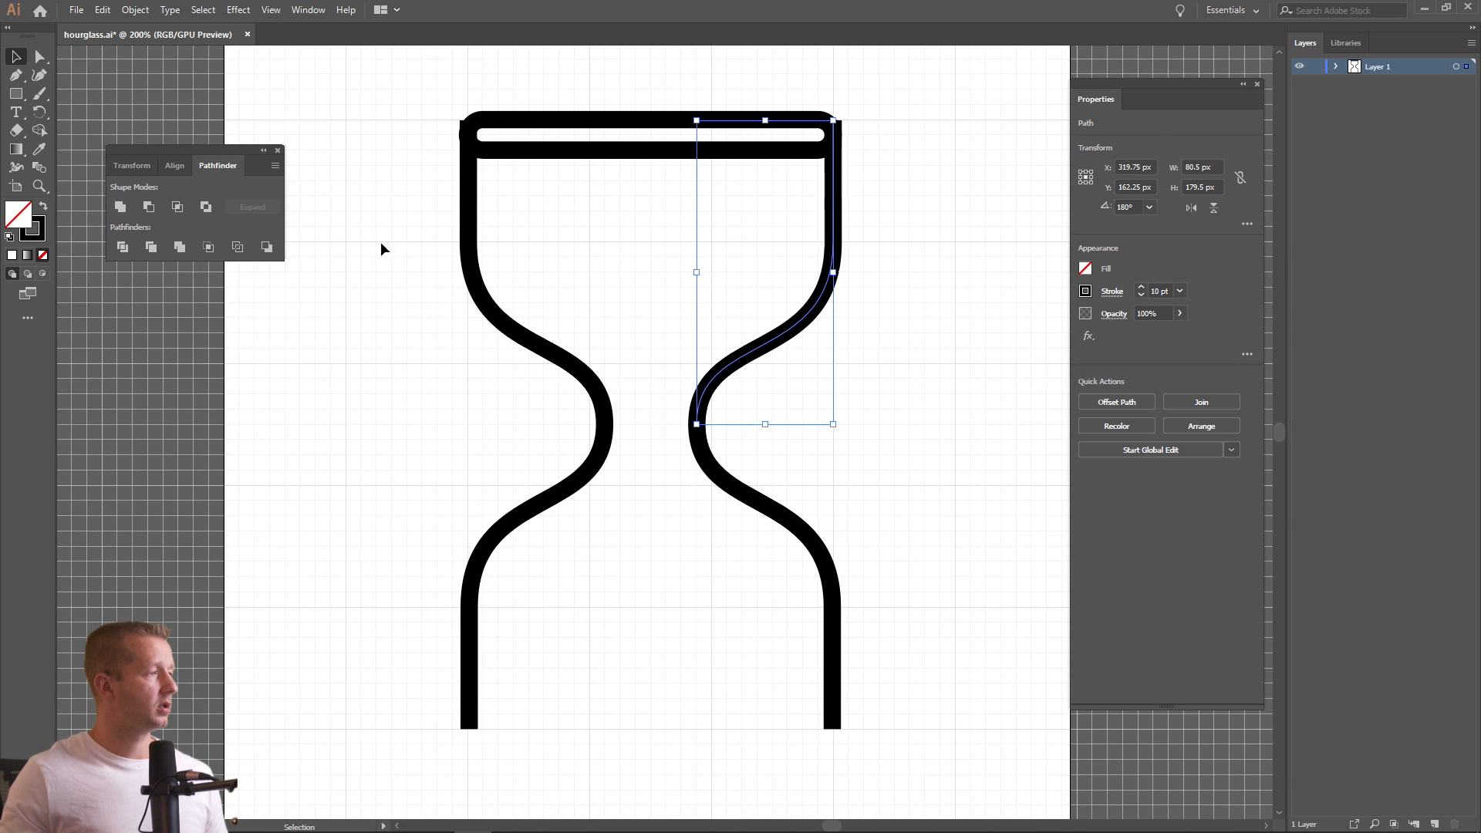
left_click_drag(383, 253, 942, 582)
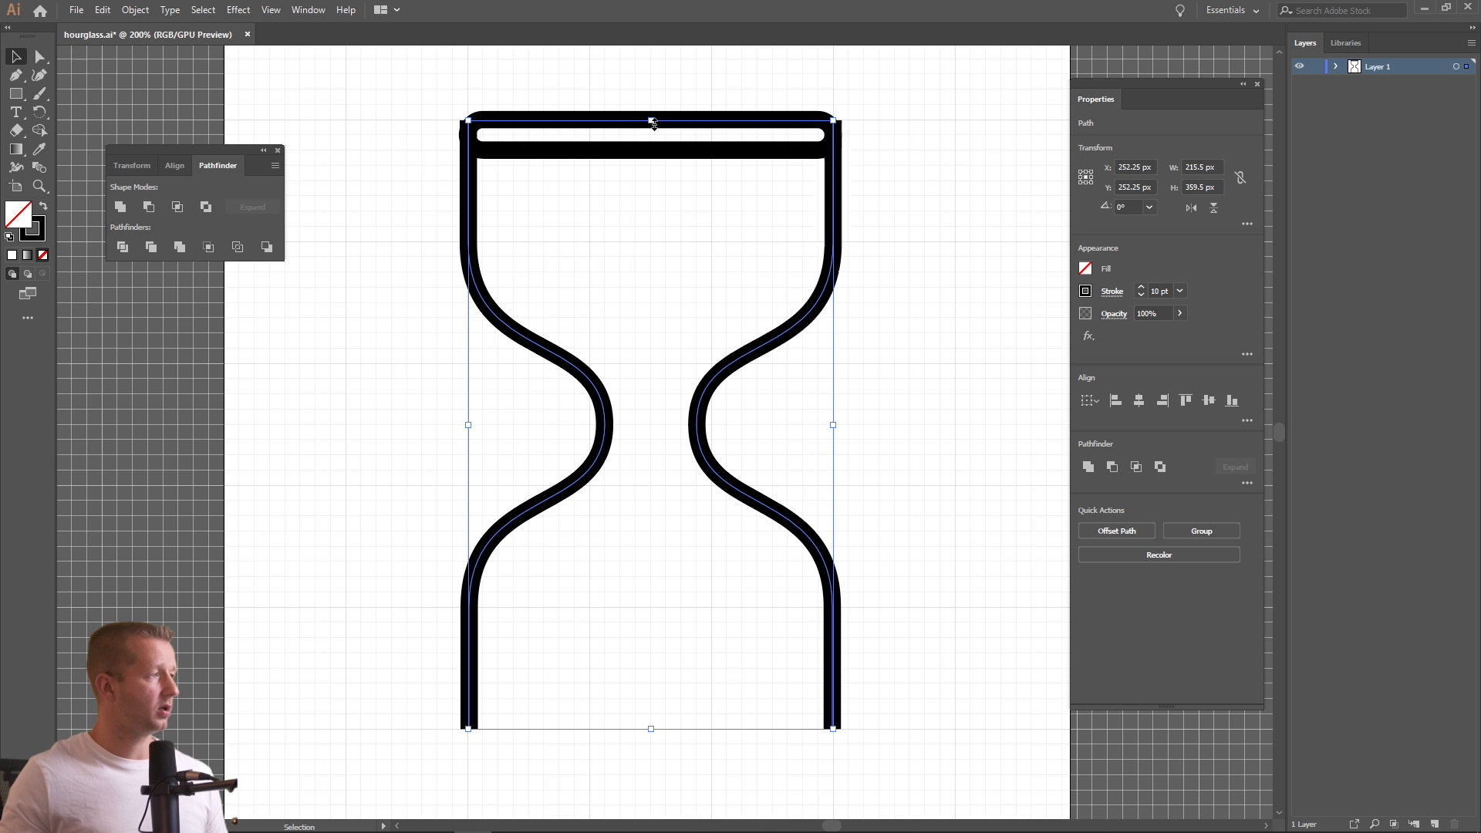
mouse_move(653, 147)
left_mouse_down()
mouse_move(653, 160)
mouse_move(653, 144)
left_mouse_up()
left_click(977, 207)
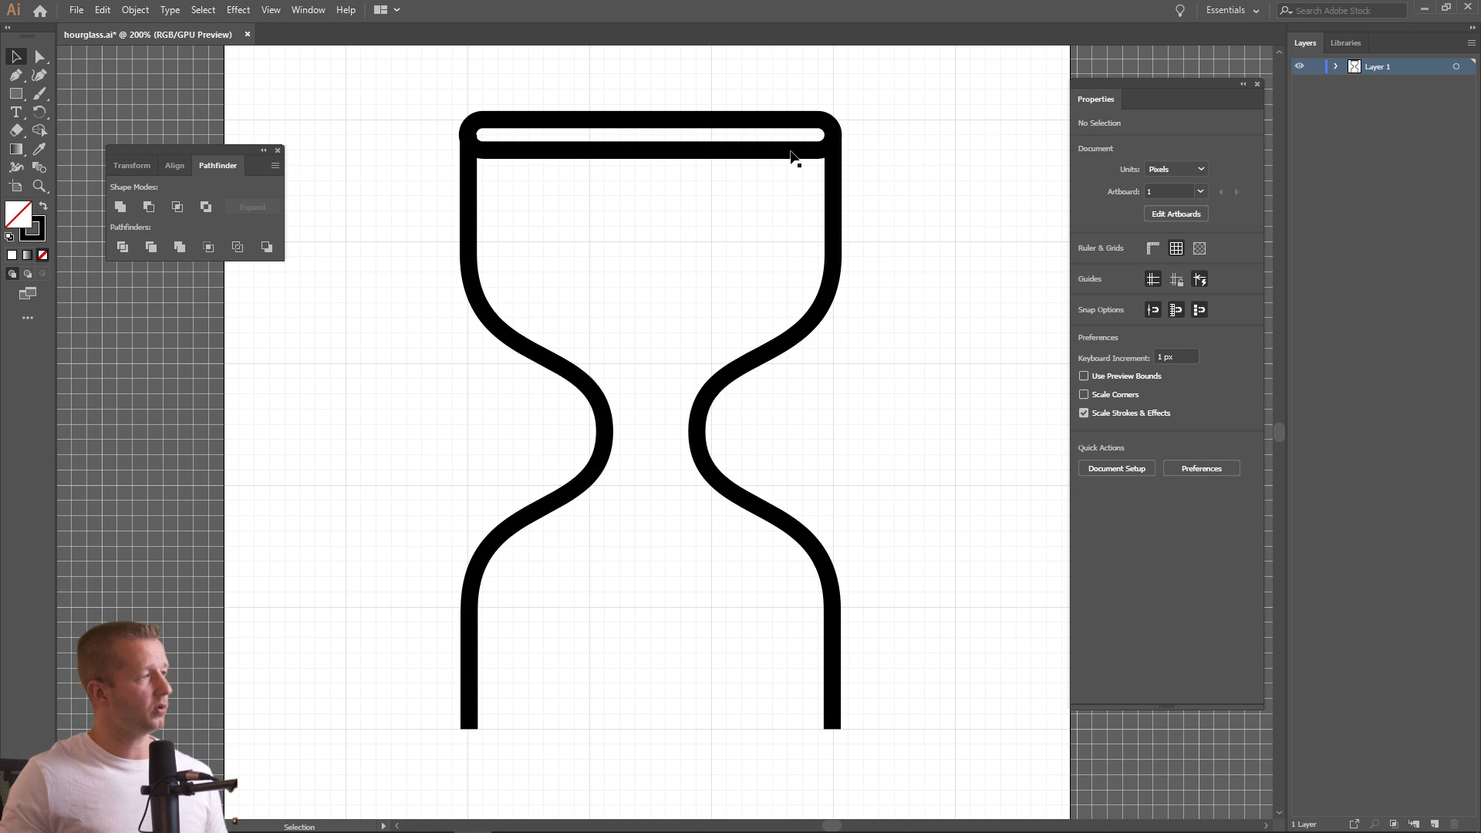
Narrow the side curves symmetrically to 179.5 px overall and lower their upper ends to the bar's lower edge, making them 342 px tall
left_click(758, 151)
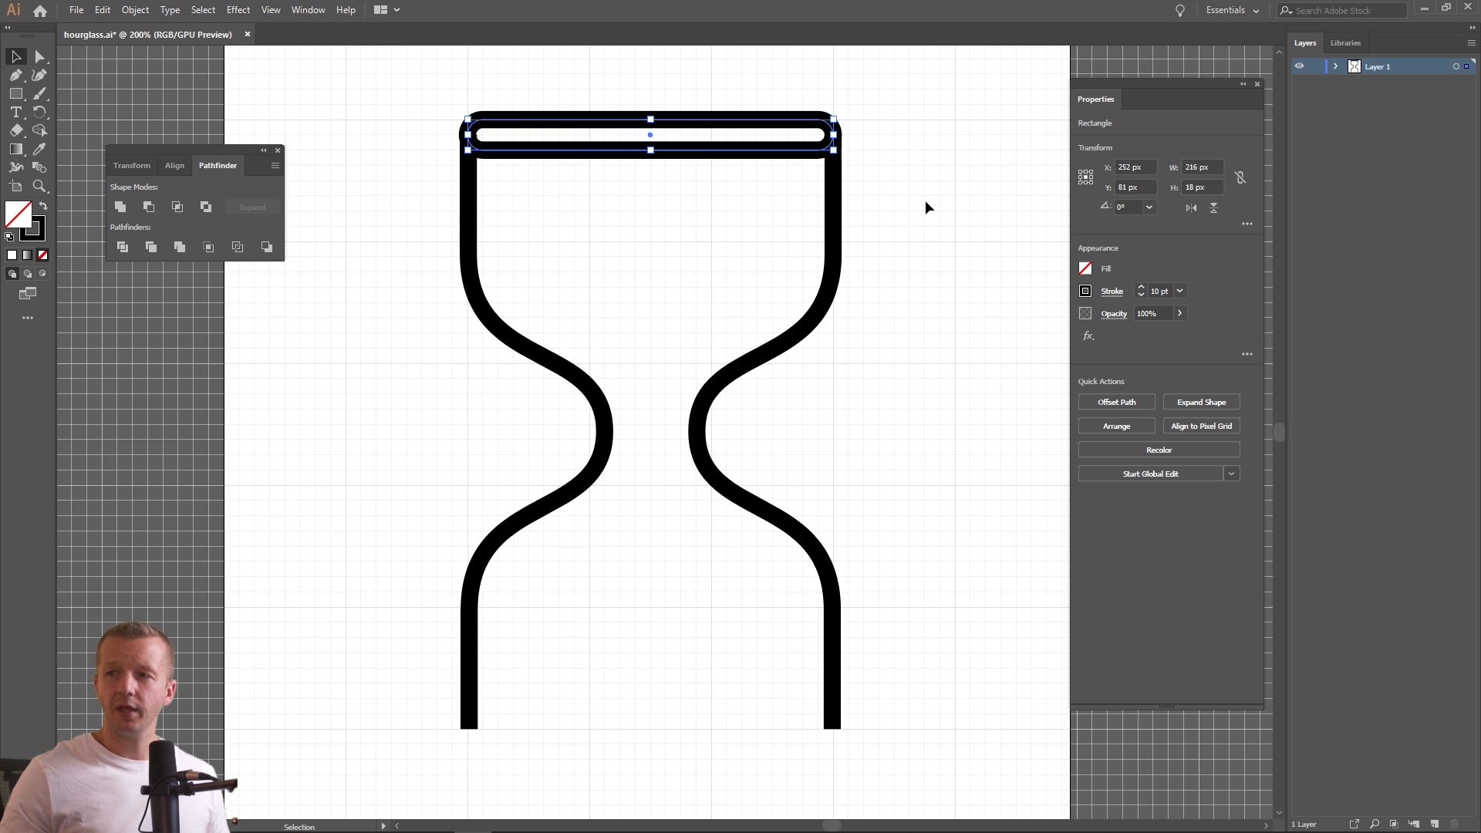
left_click_drag(938, 241, 439, 642)
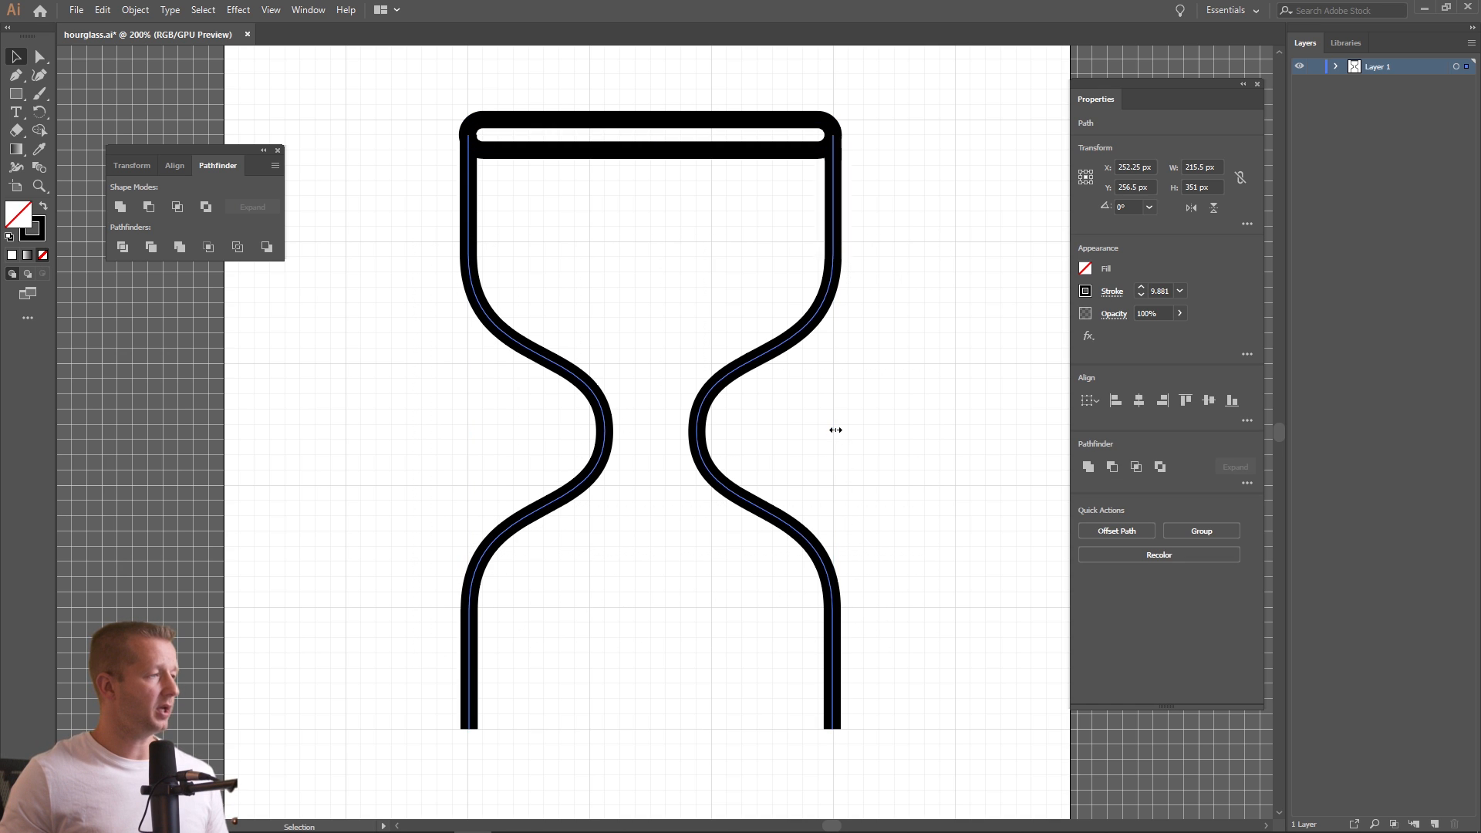
left_click_drag(836, 430, 818, 432)
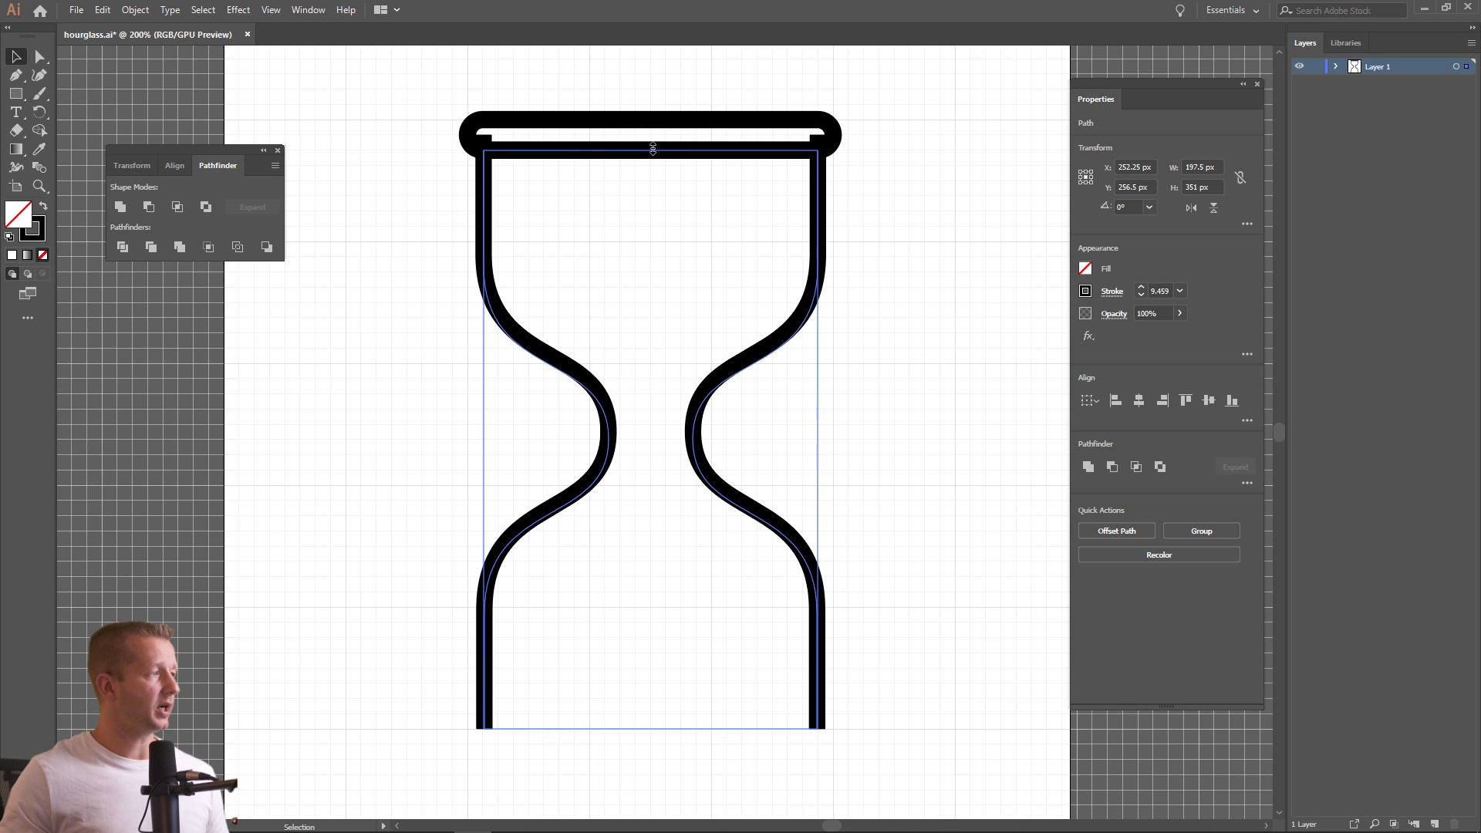
left_click(656, 225)
left_click_drag(945, 257, 456, 461)
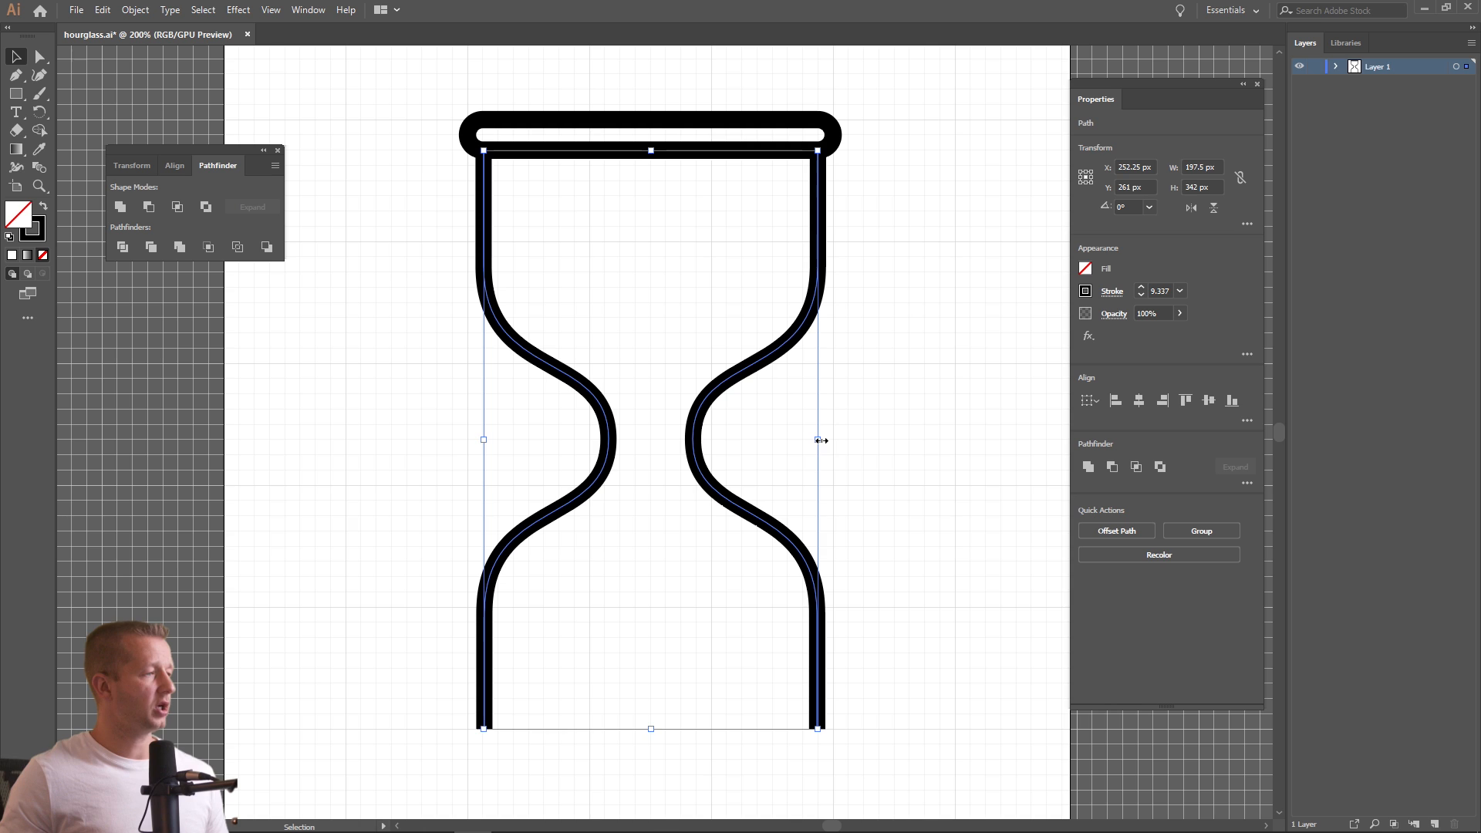
left_click_drag(818, 439, 804, 439)
left_click(880, 419)
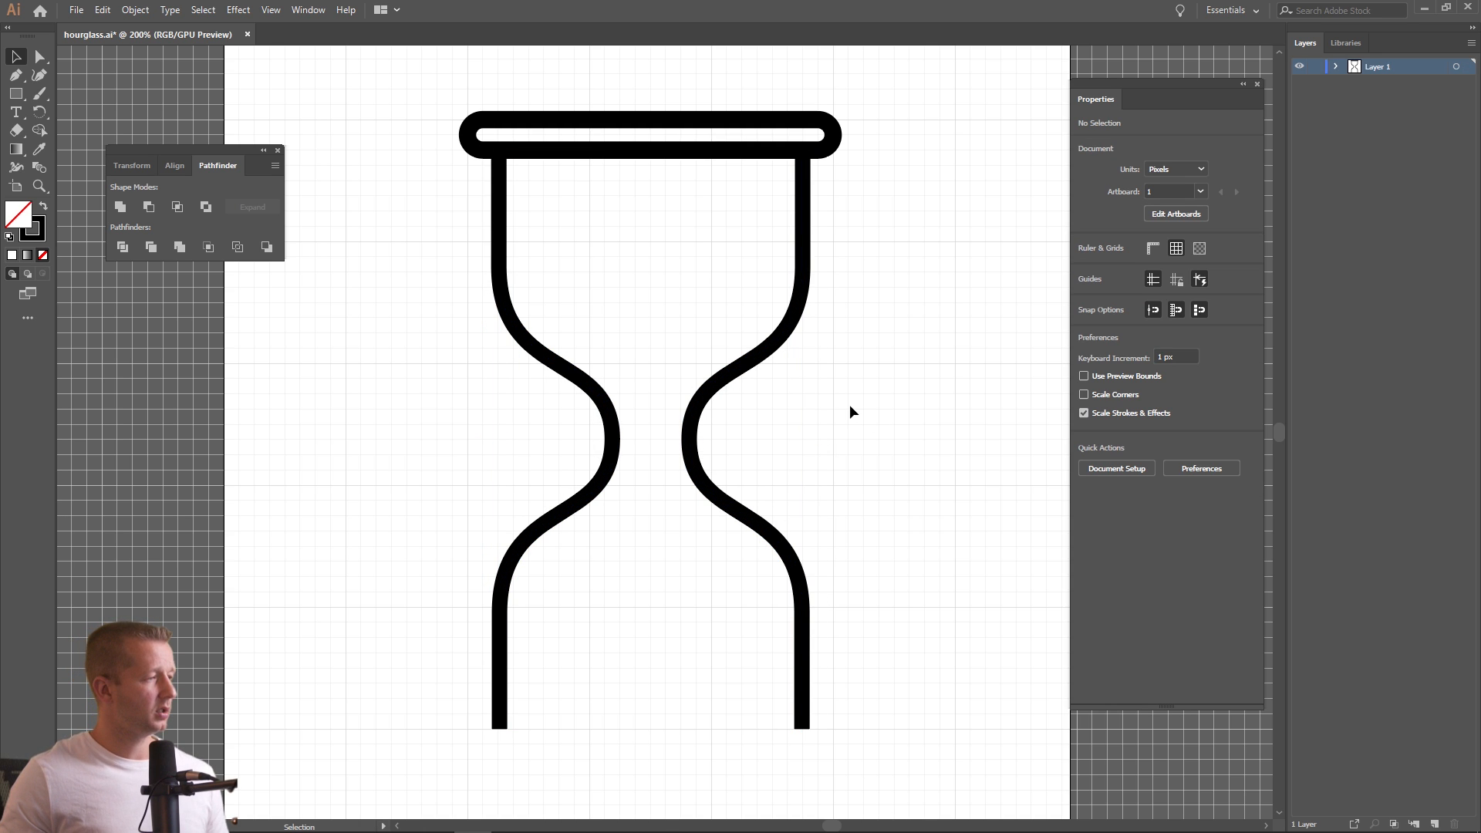
Duplicate the rounded top bar straight down to the curves' lower ends and shorten the side curves from below to 324 px tall
left_click_drag(740, 155, 764, 734)
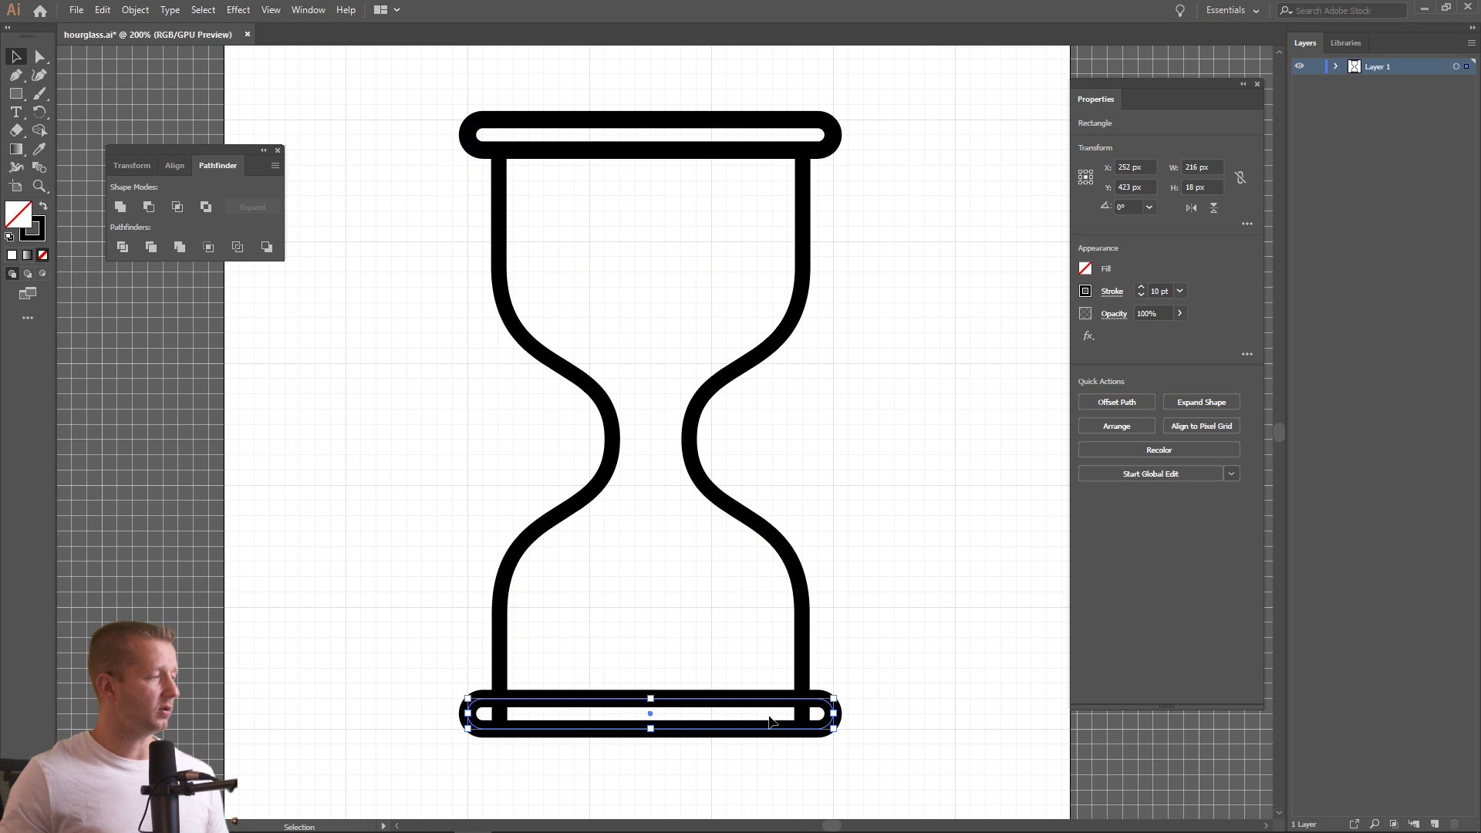
key("ctrl+shift+a")
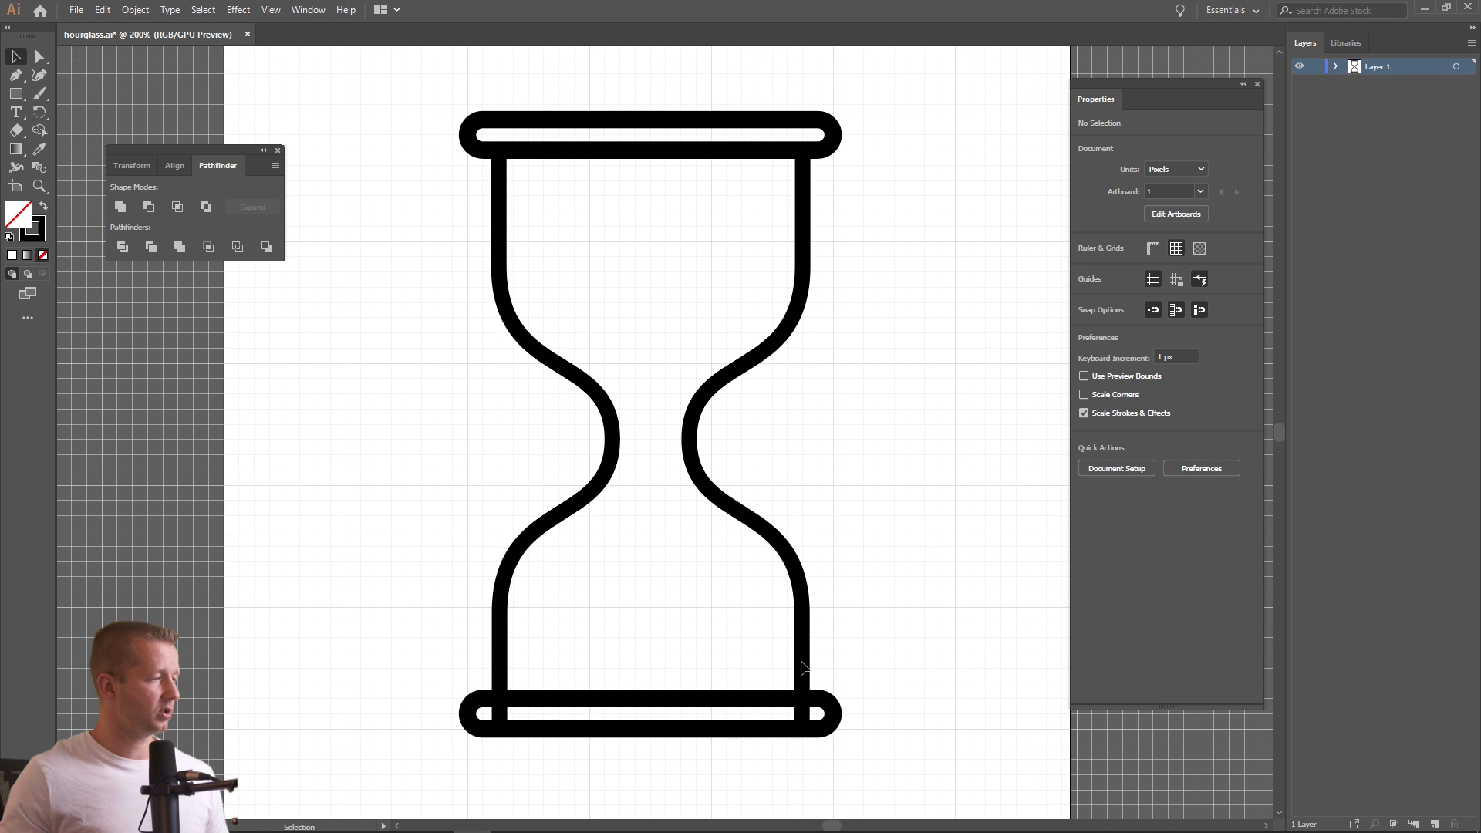
left_click_drag(830, 553, 508, 404)
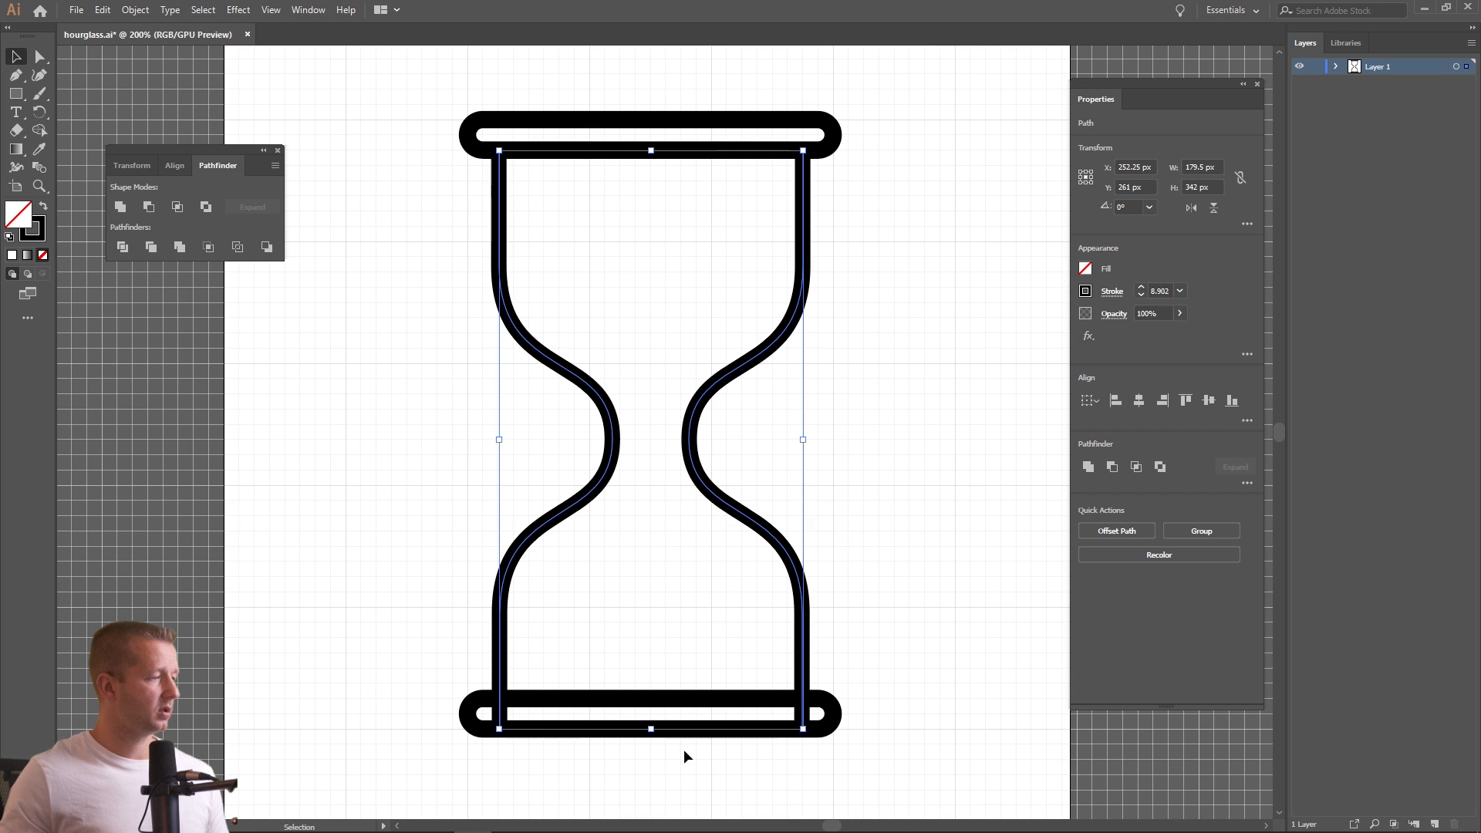
left_click(922, 515)
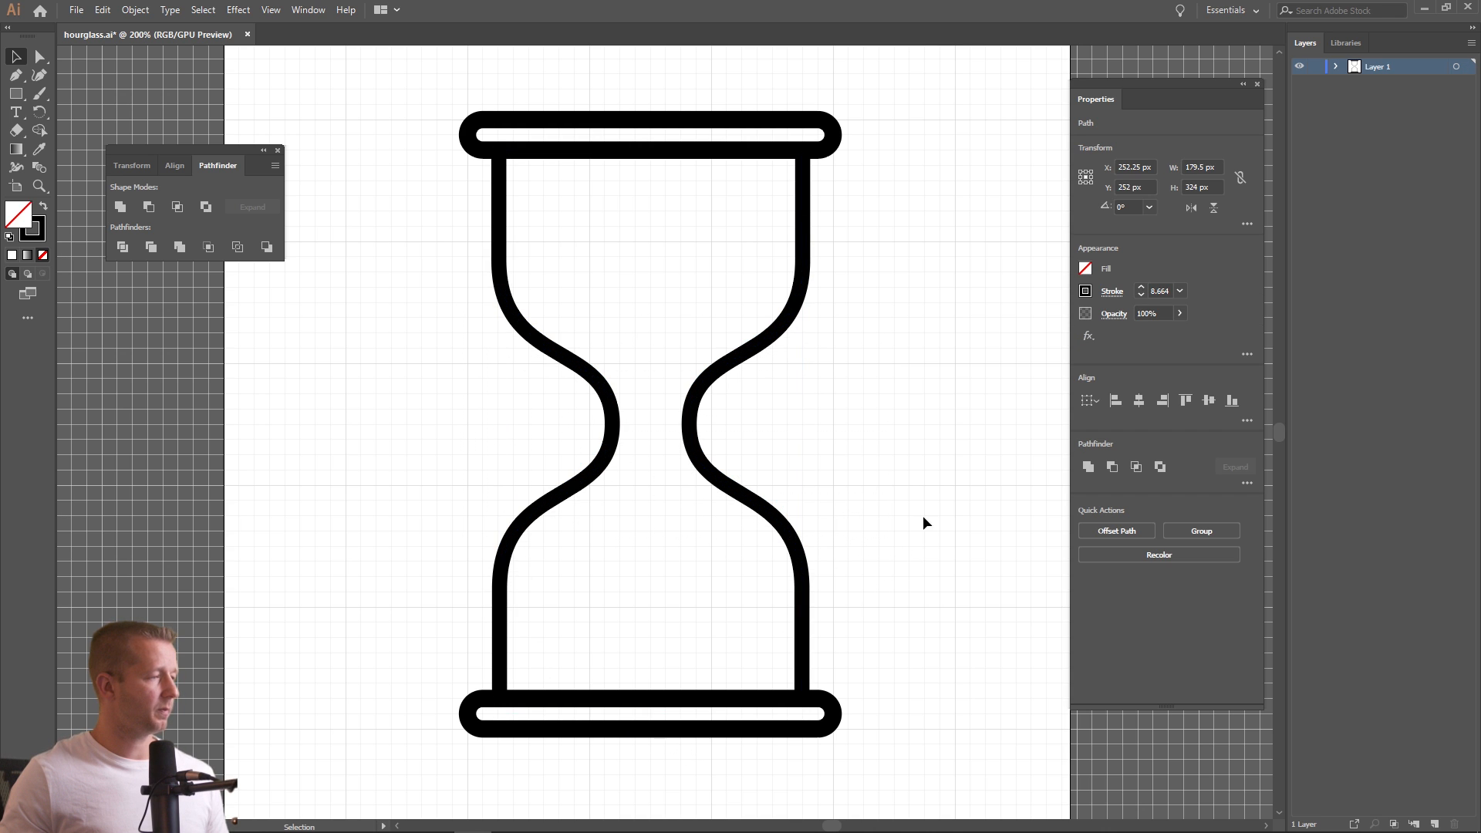
Examine the complete hourglass outline at actual size and at smaller and larger scales
key("ctrl+1")
scroll(934, 415, "down", 1)
left_click_drag(947, 411, 862, 402)
scroll(823, 401, "up", 1)
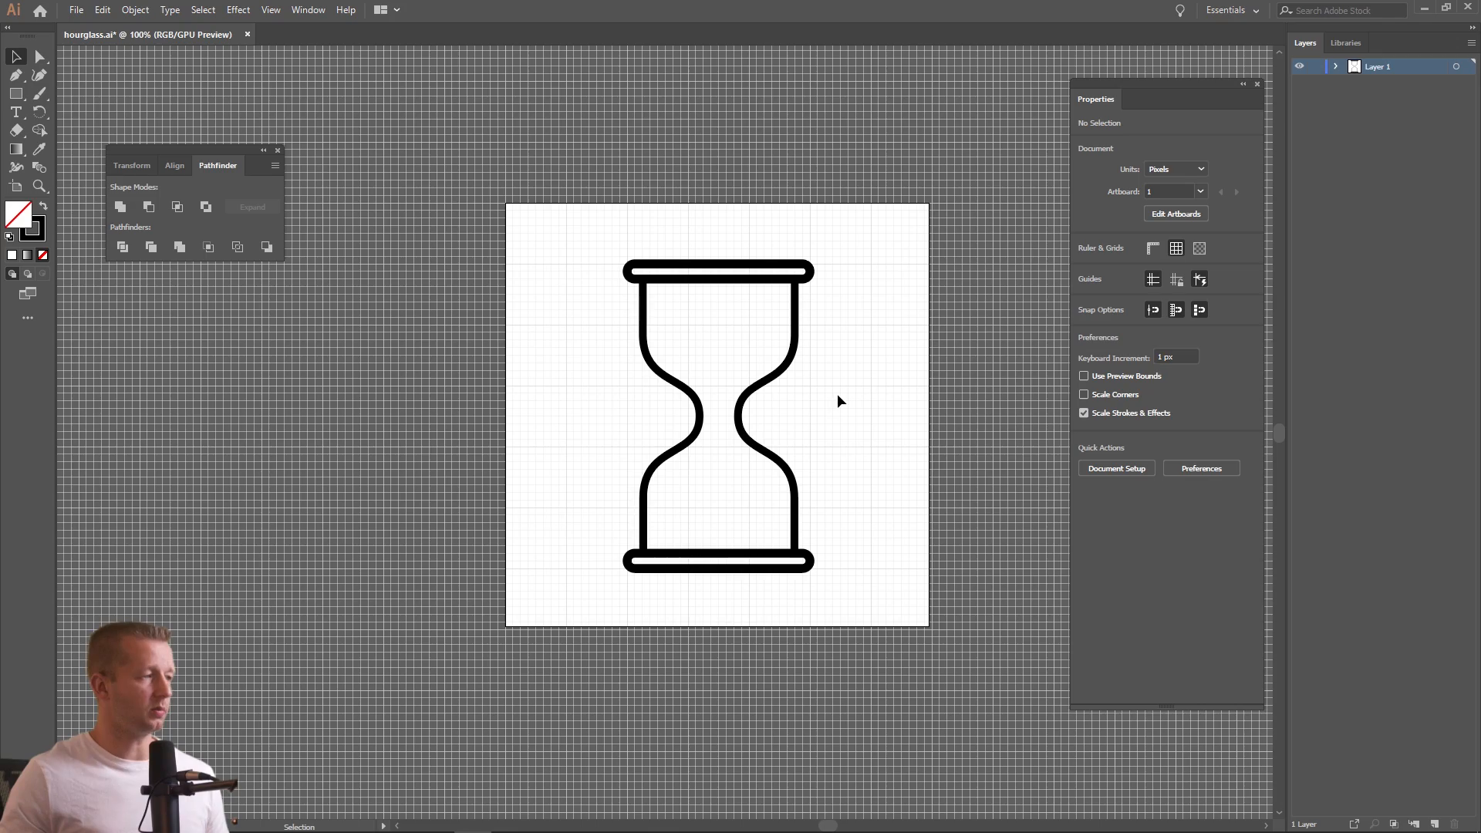
scroll(839, 399, "down", 4)
scroll(841, 400, "up", 4)
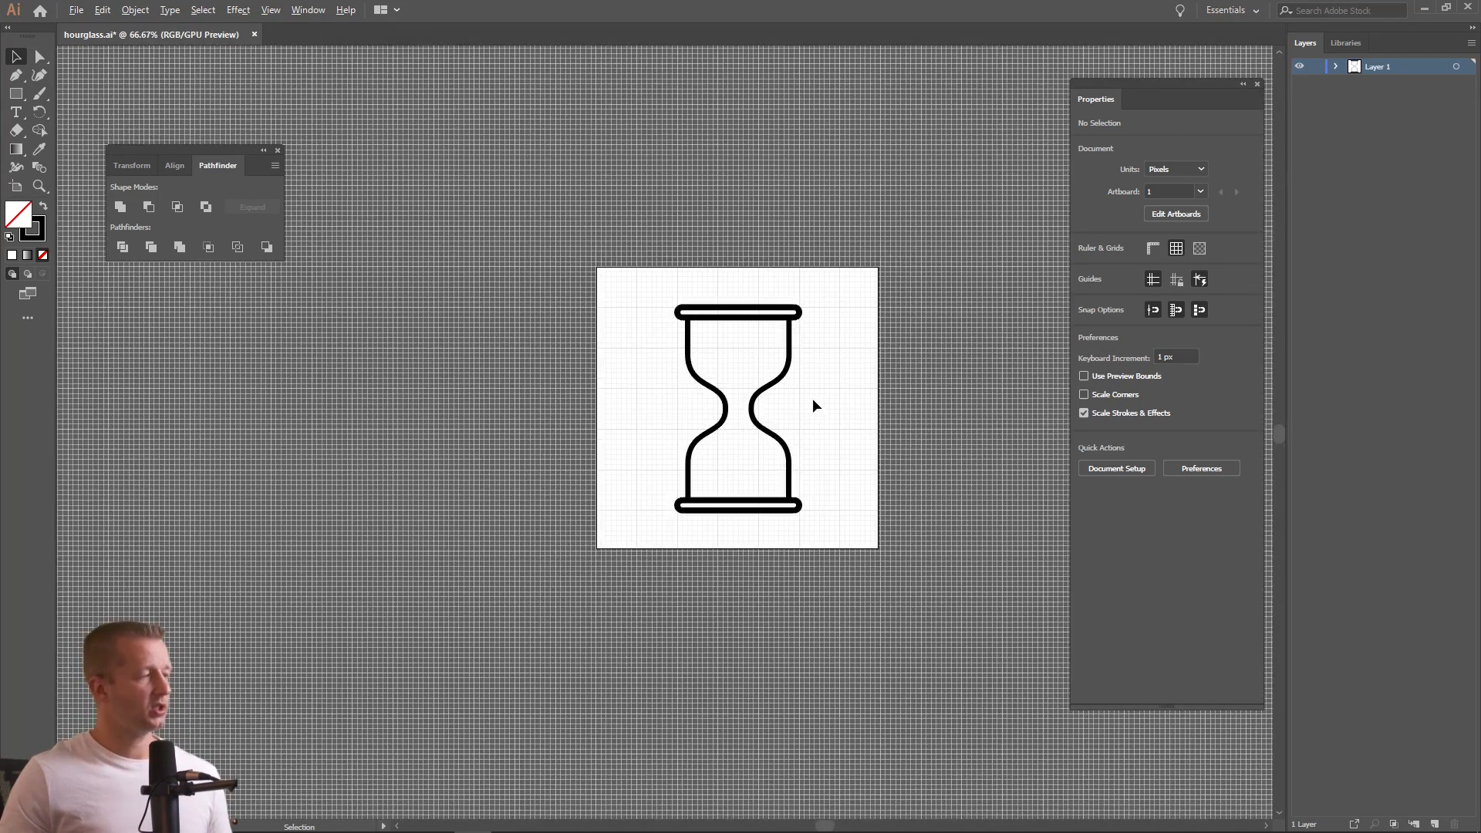
scroll(813, 399, "up", 2)
left_click_drag(812, 398, 837, 392)
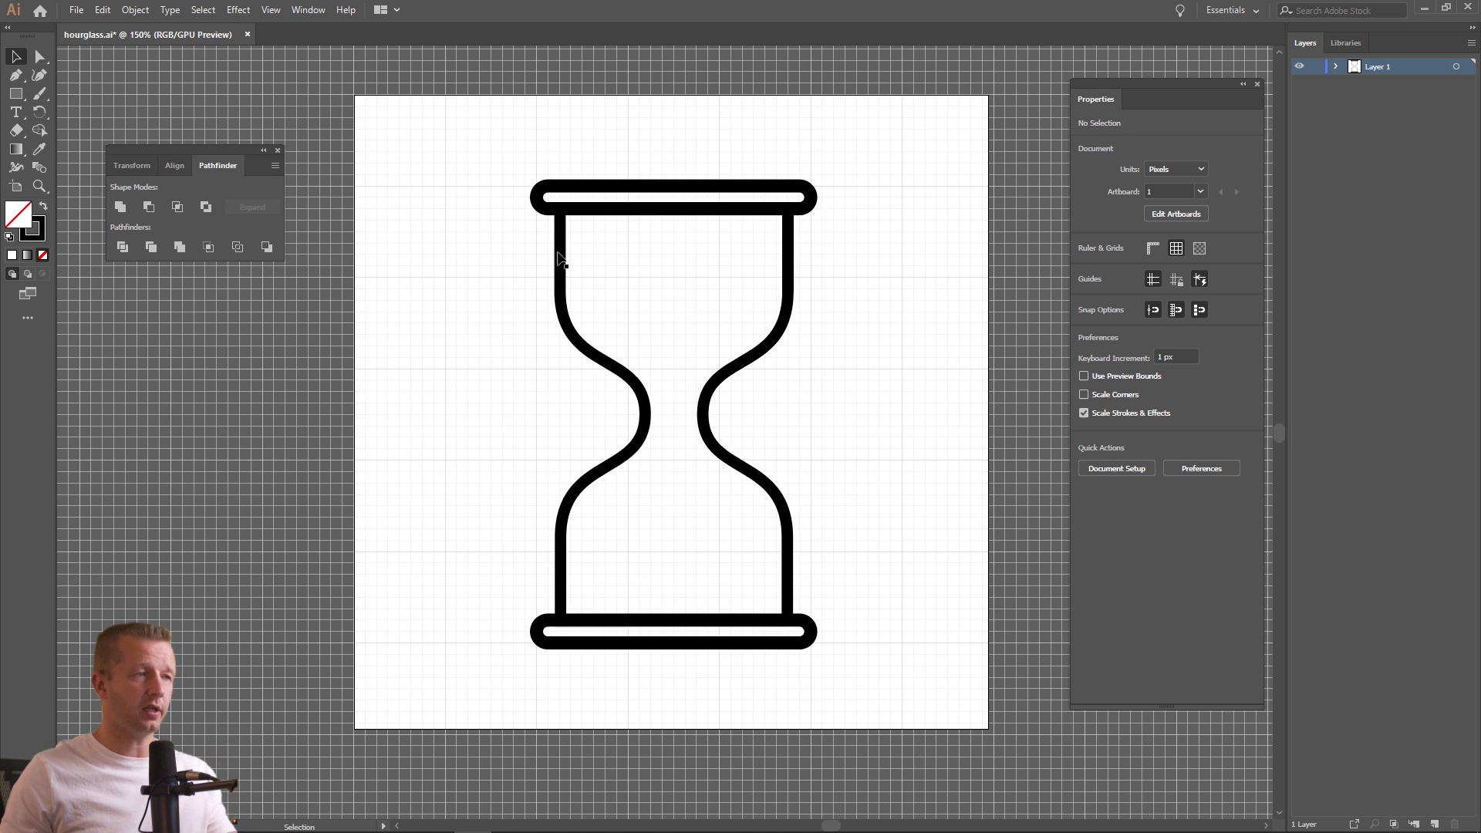
Rename the existing layer hourglass and add a new layer named sand above it
left_click(1336, 66)
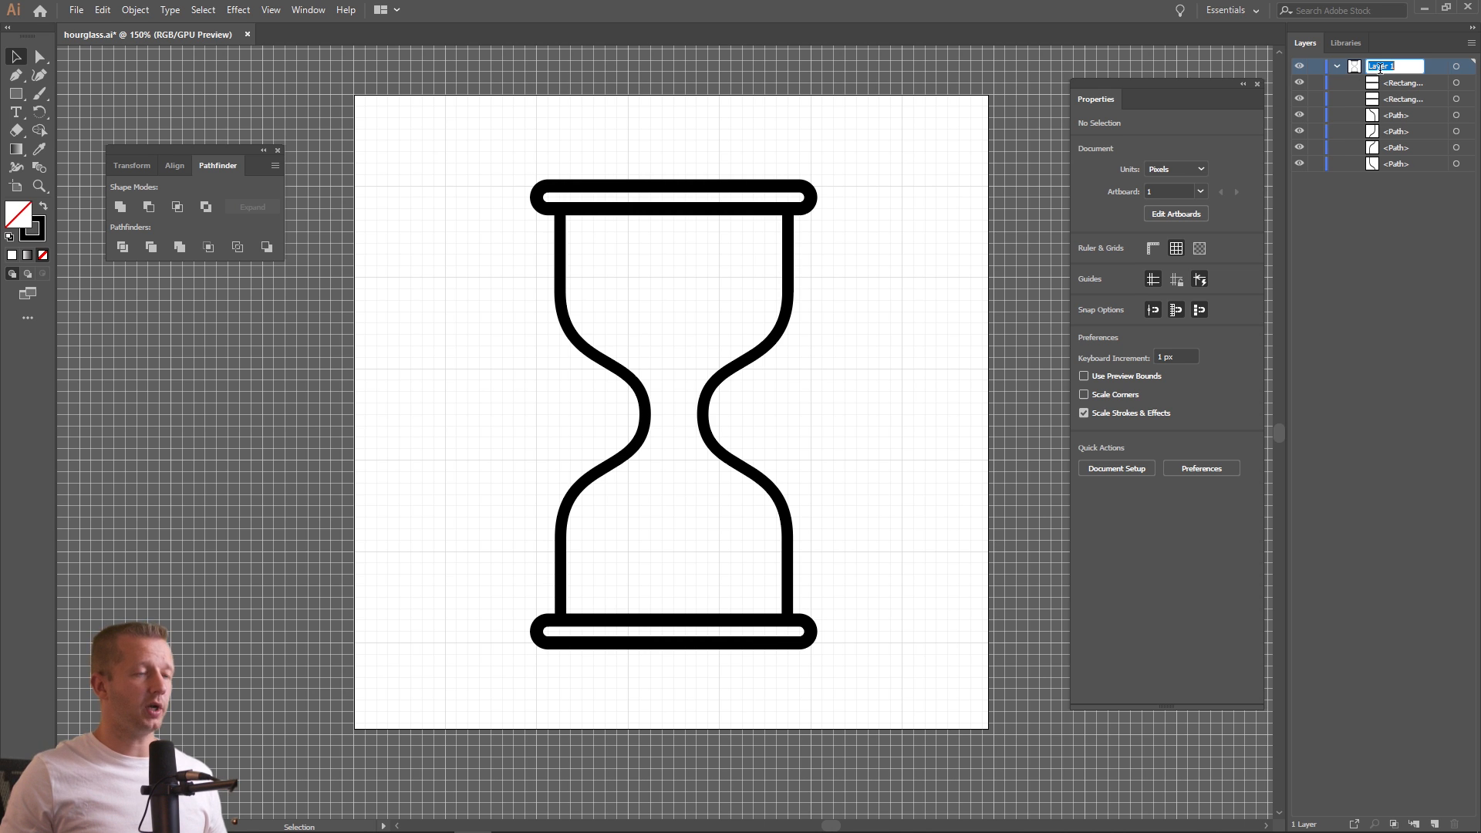
type("hourglass")
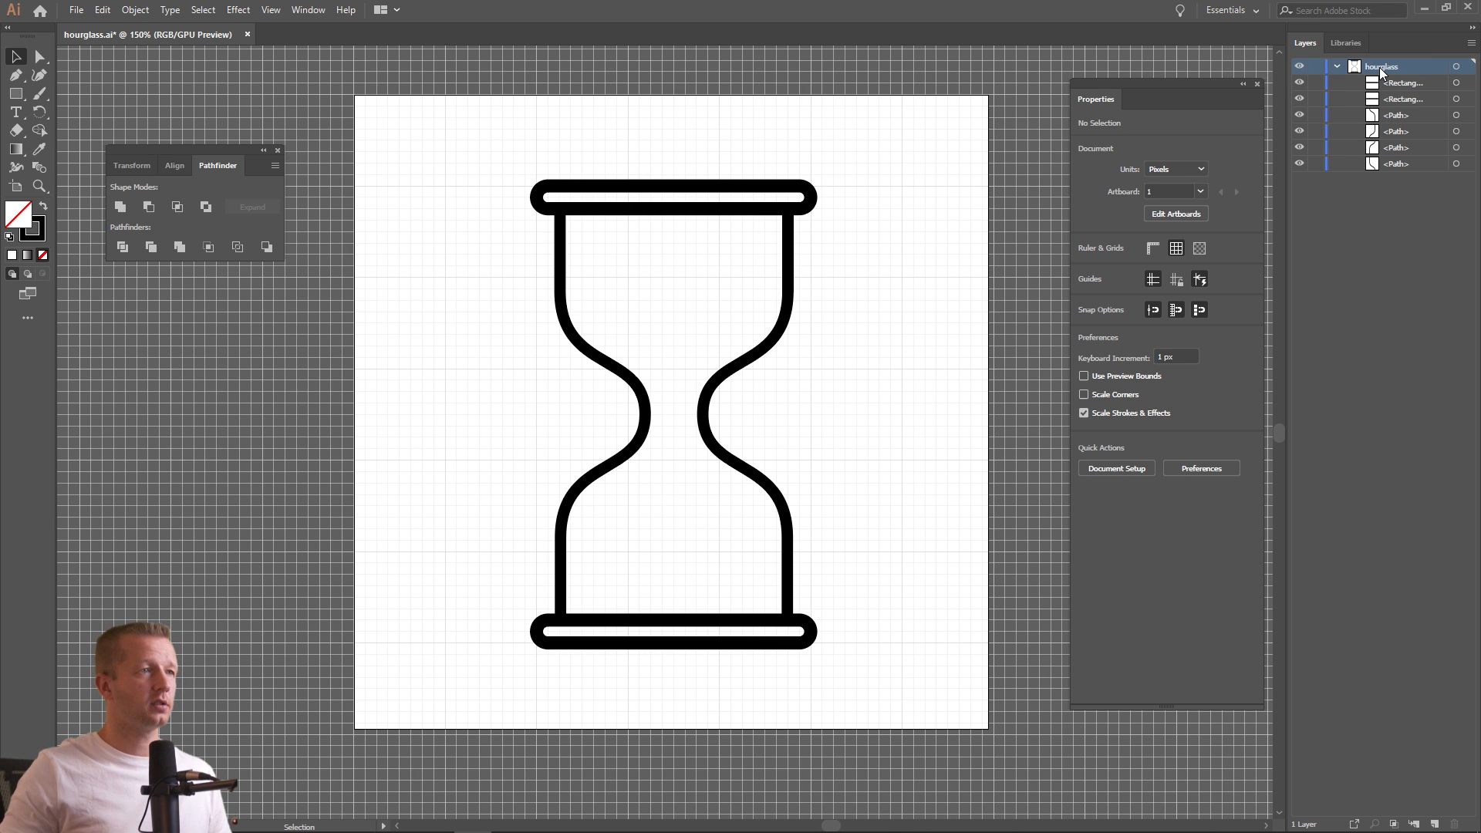
left_click(1472, 43)
left_click(1440, 52)
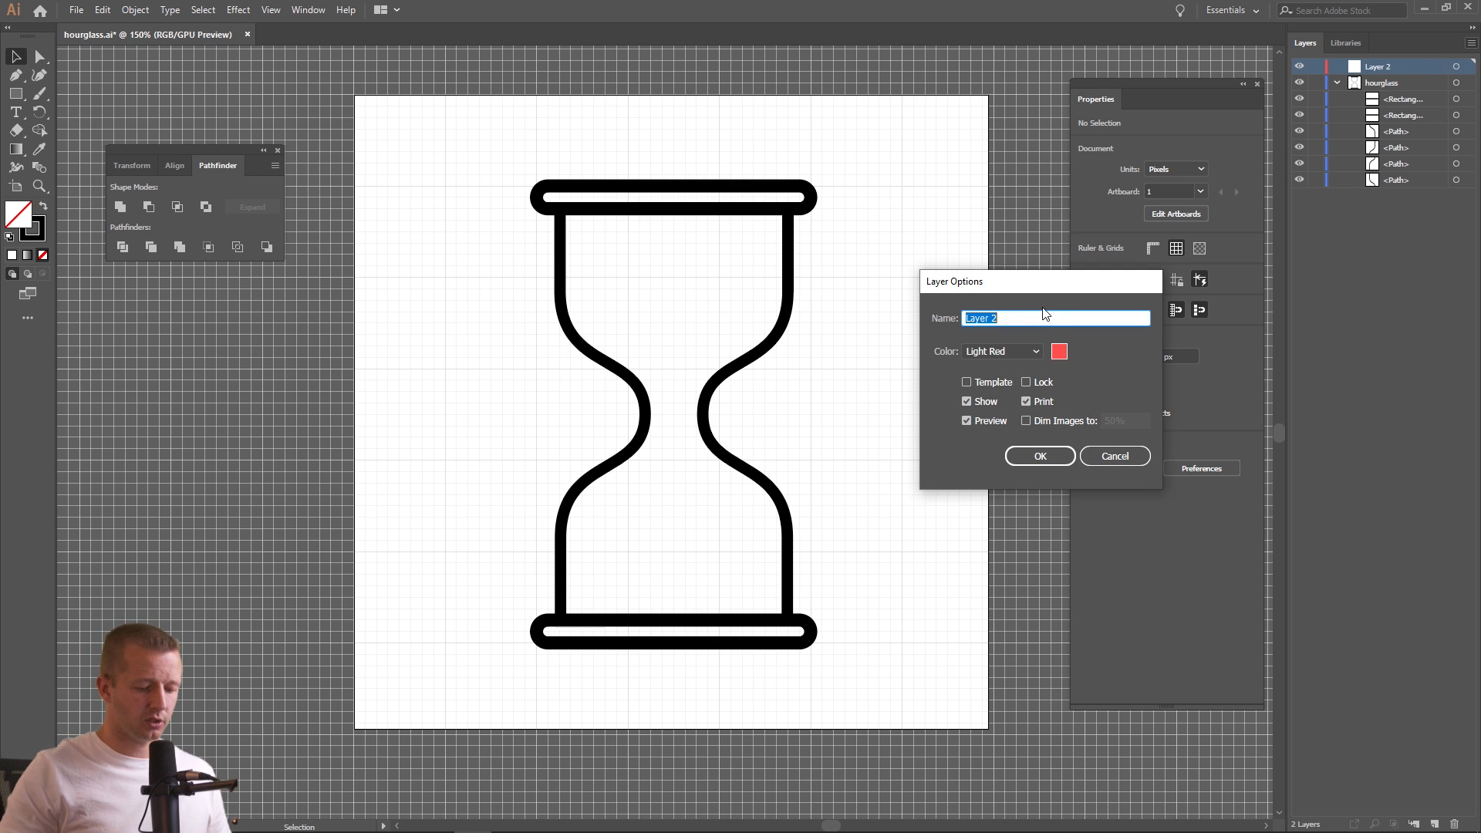
type("sand")
key("Return")
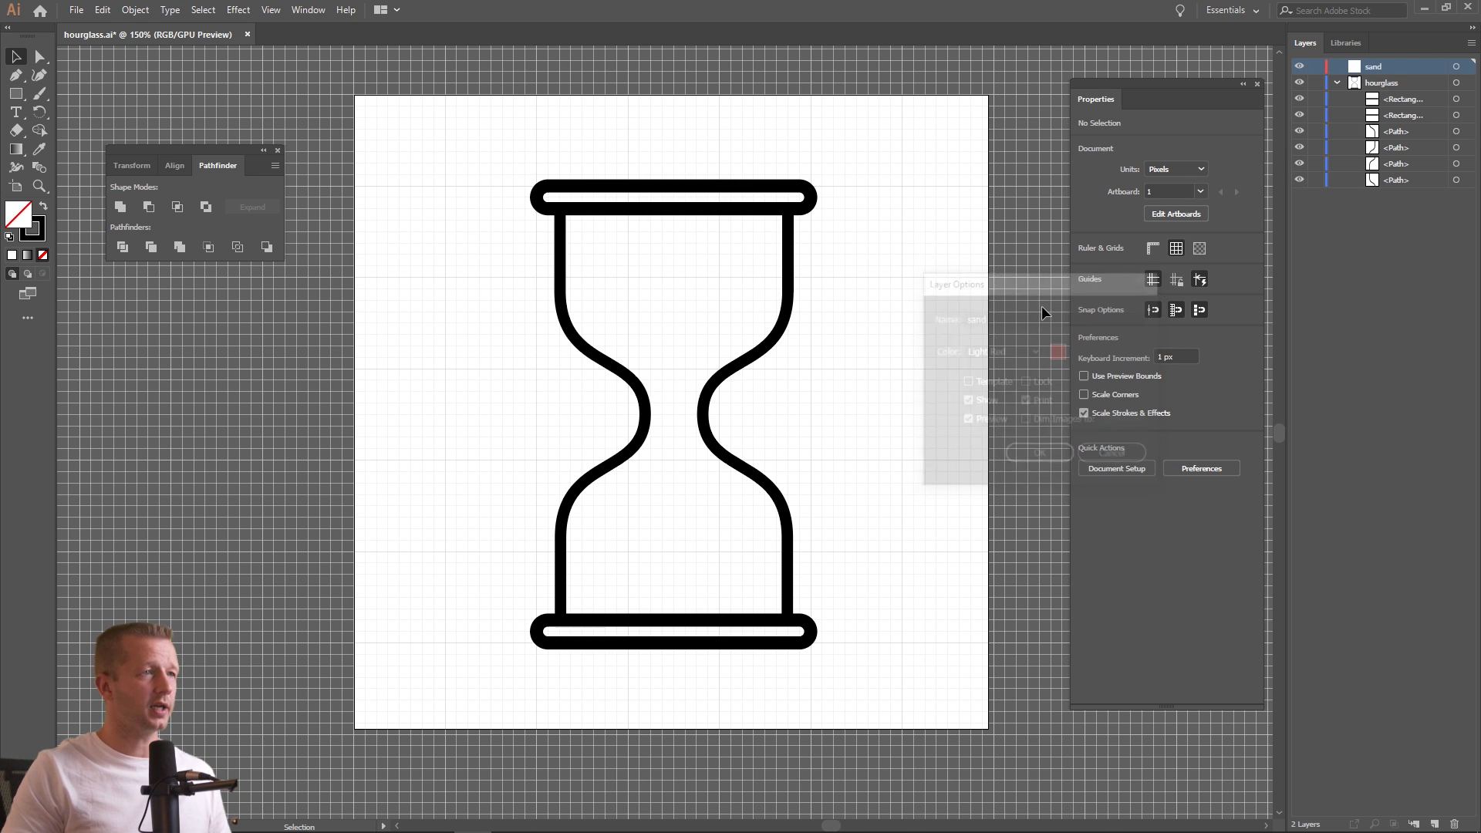
Draw an 18 px circle centred in the hourglass's neck on the sand layer
left_click_drag(15, 93, 104, 128)
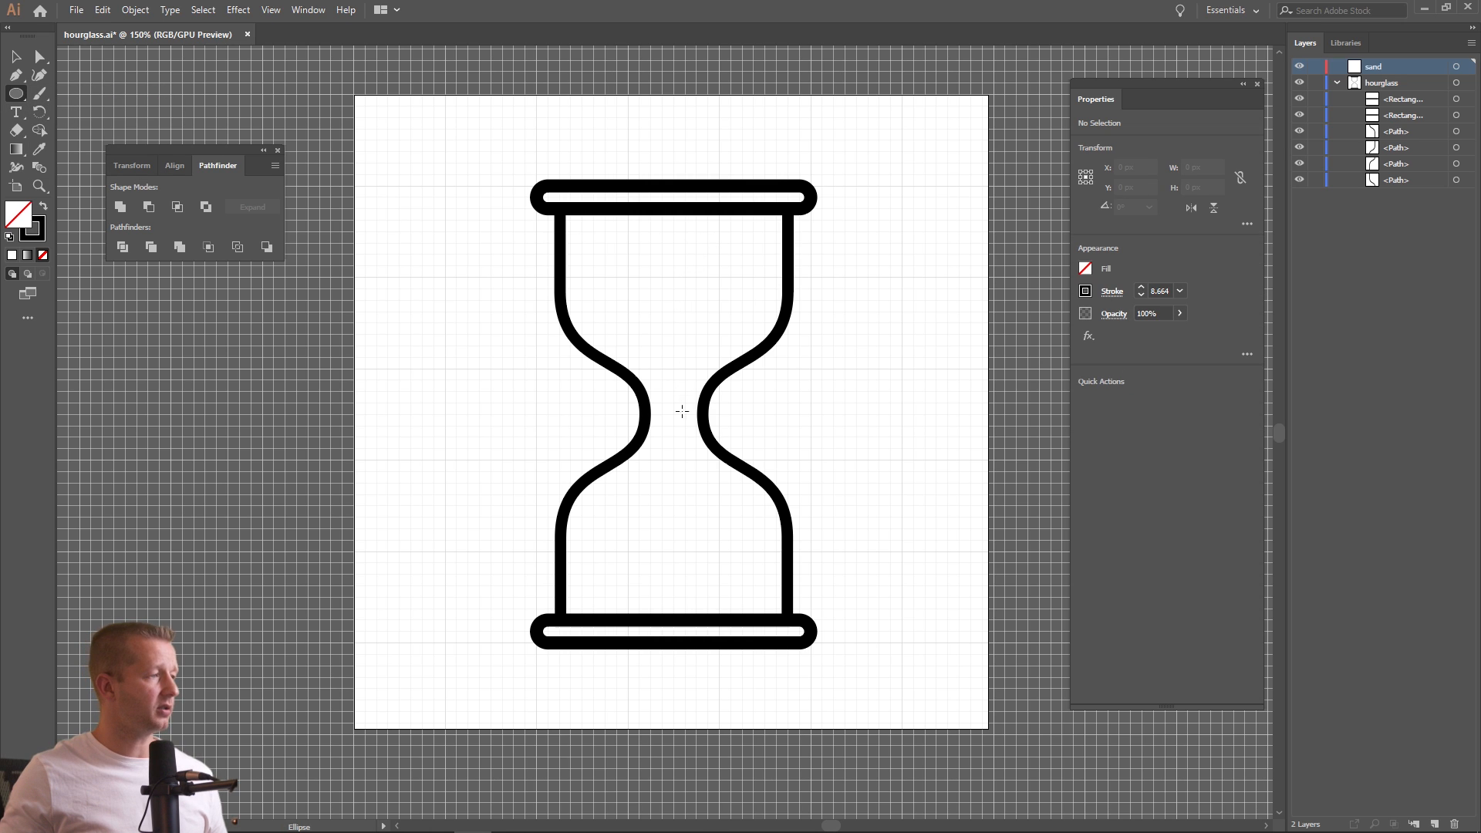
left_click_drag(686, 424, 690, 427)
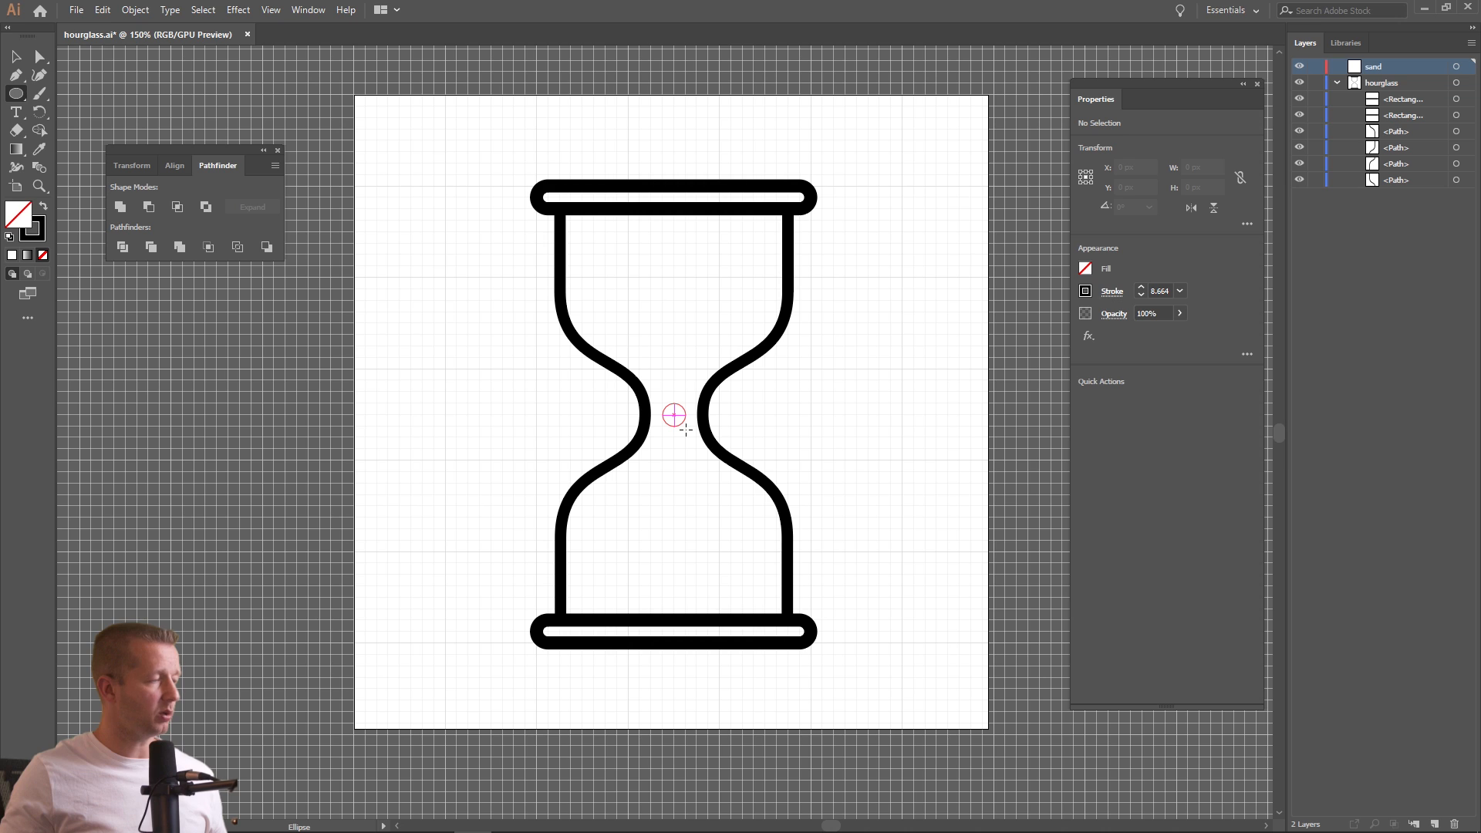
left_click_drag(667, 408, 681, 422)
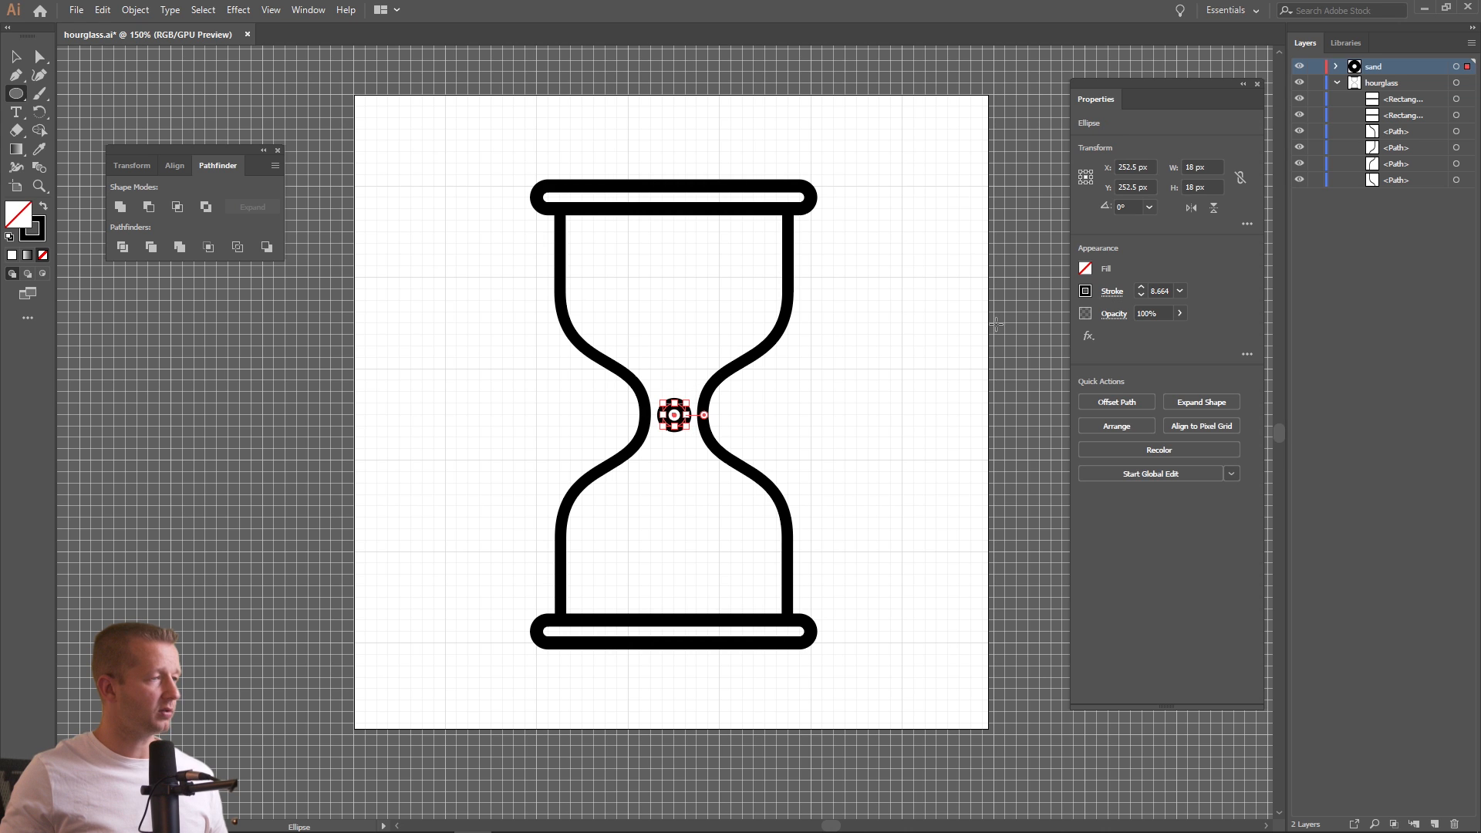
left_click(1085, 291)
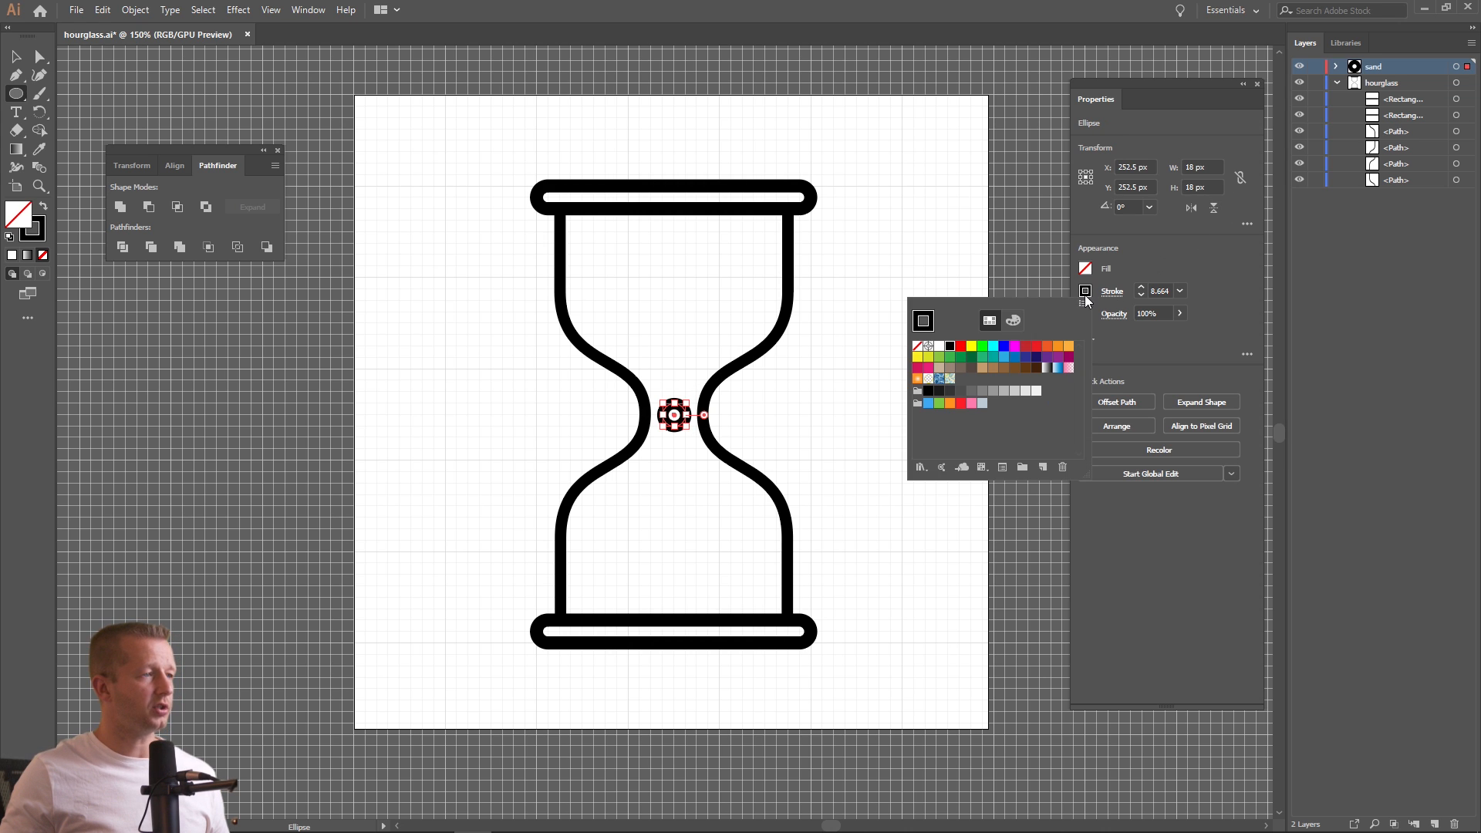
left_click(917, 346)
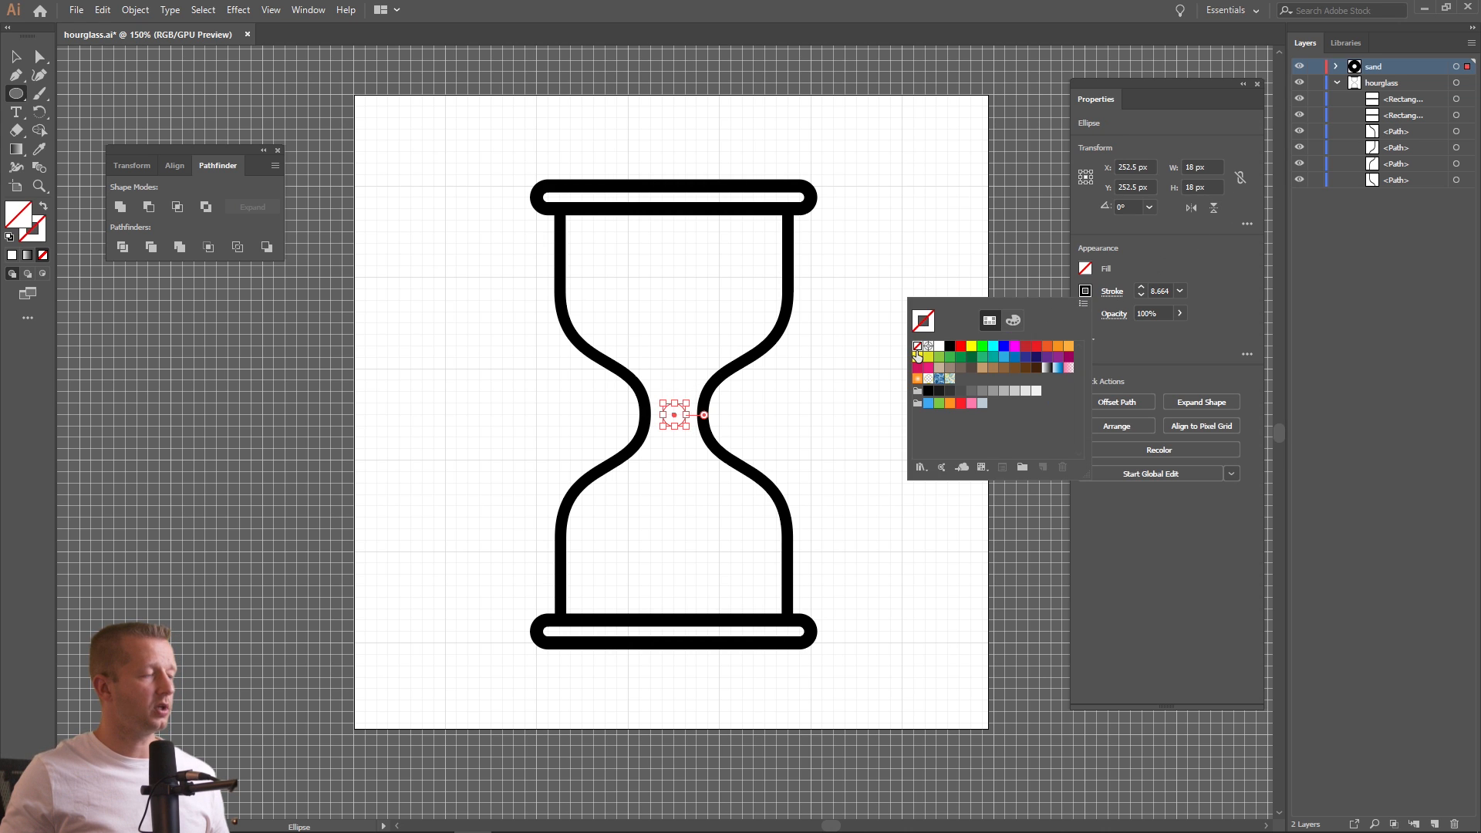
left_click(1091, 294)
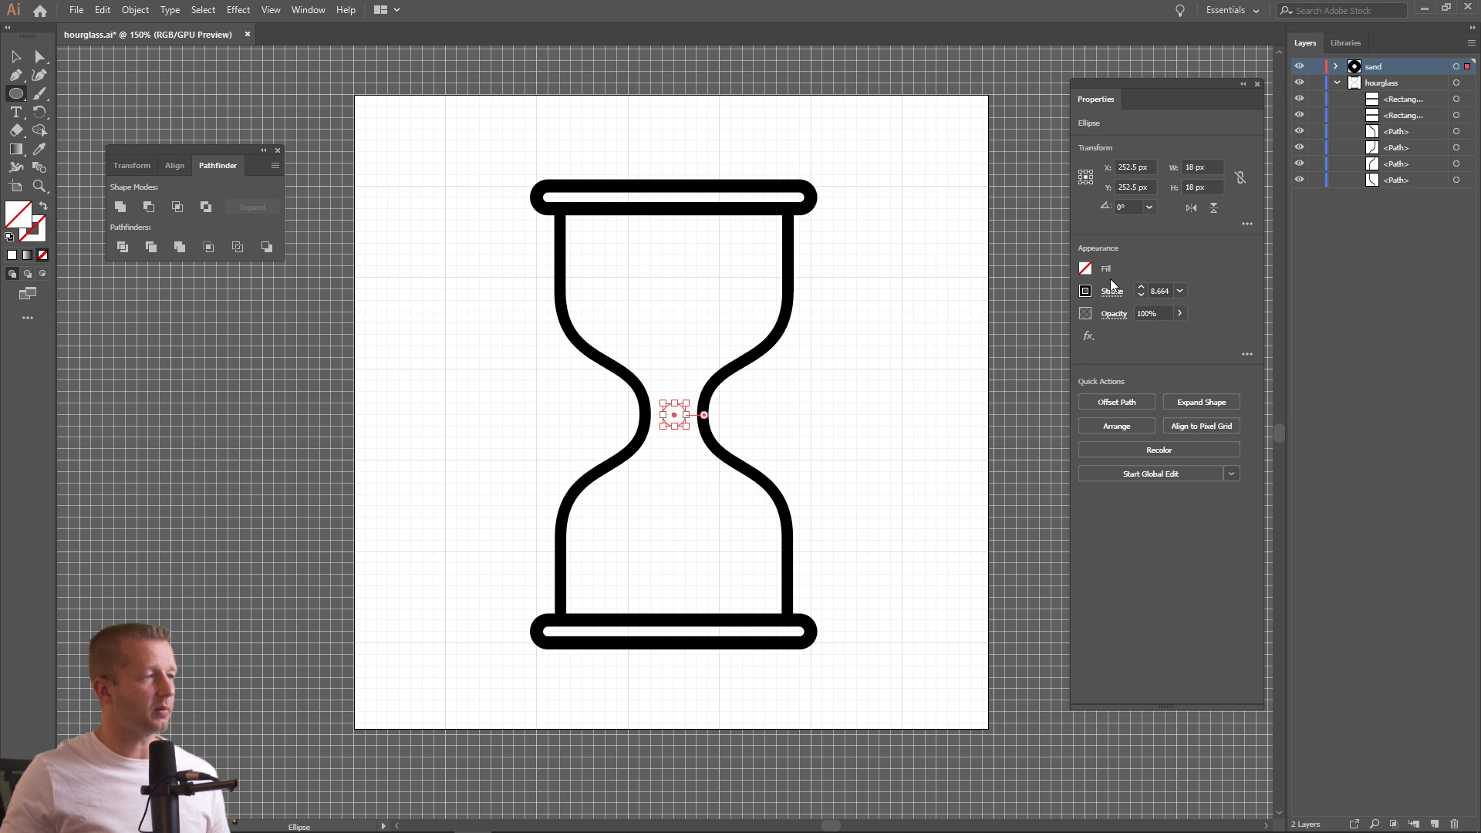
key("ctrl+z")
Move the small circle straight up from the neck into the upper bulb, to Y 143.5 px
left_click(19, 57)
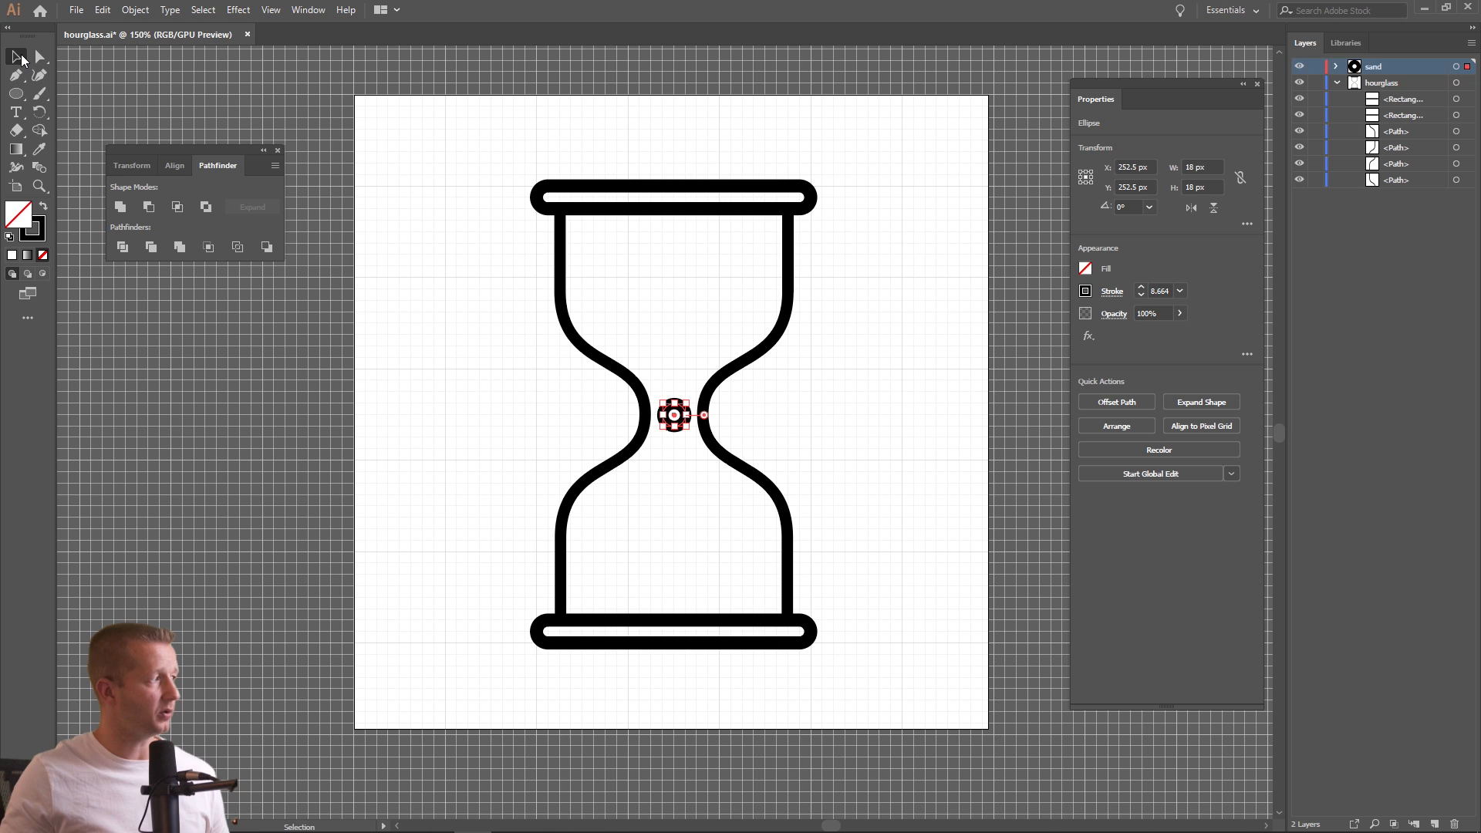
left_click(506, 375)
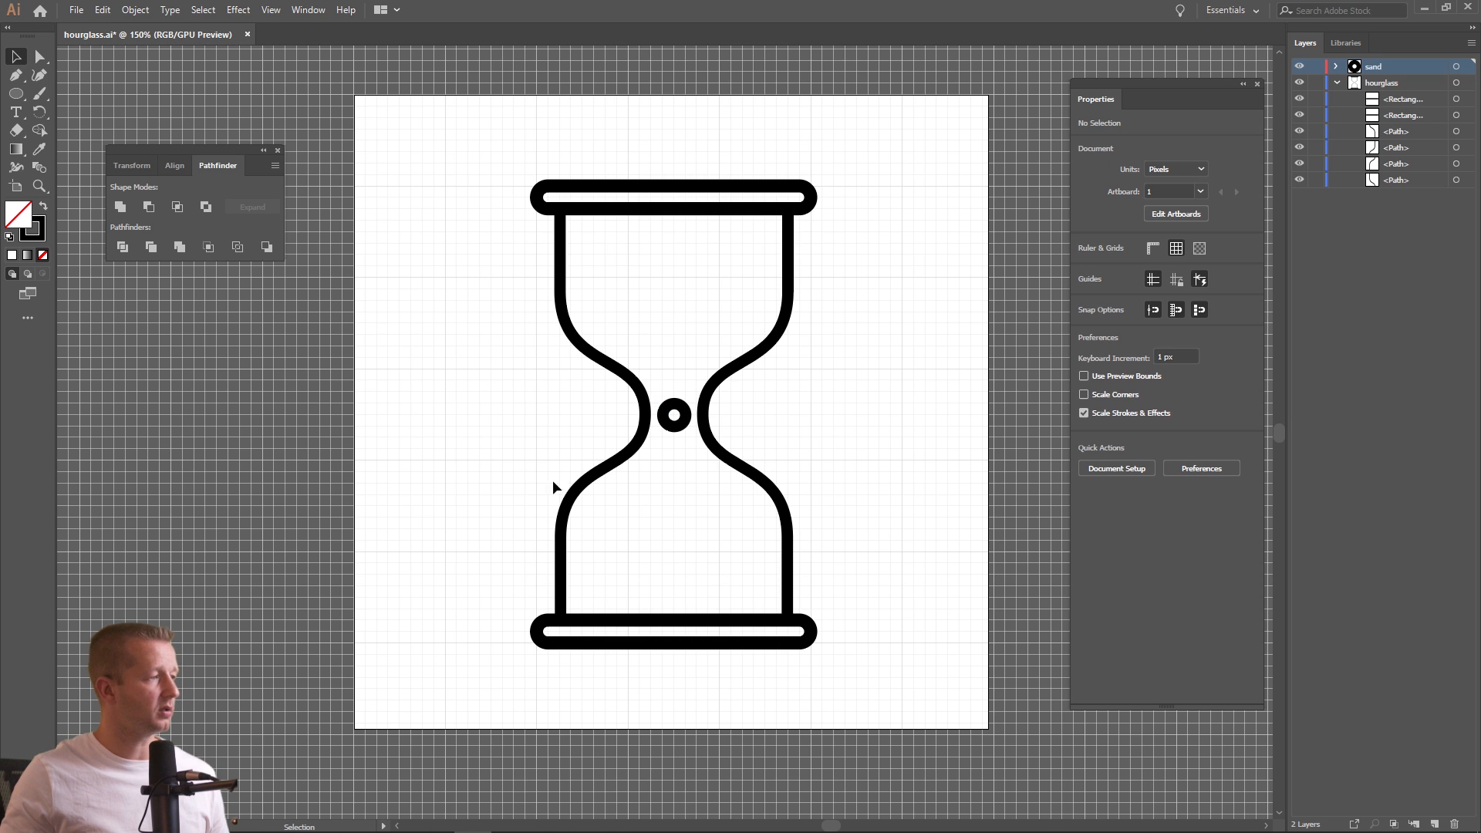
left_click(678, 412)
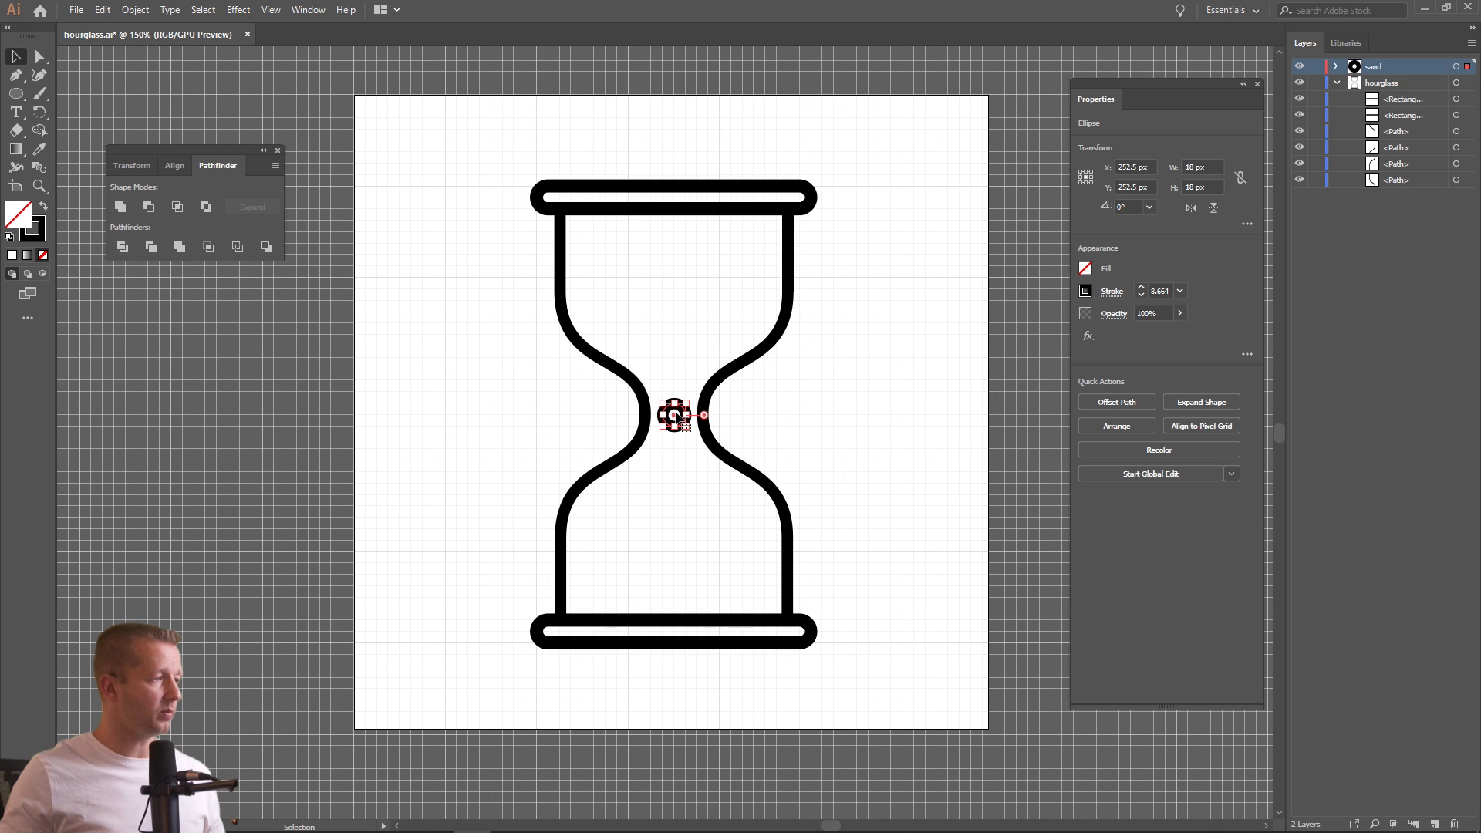
left_click_drag(675, 411, 673, 285)
left_click(733, 255)
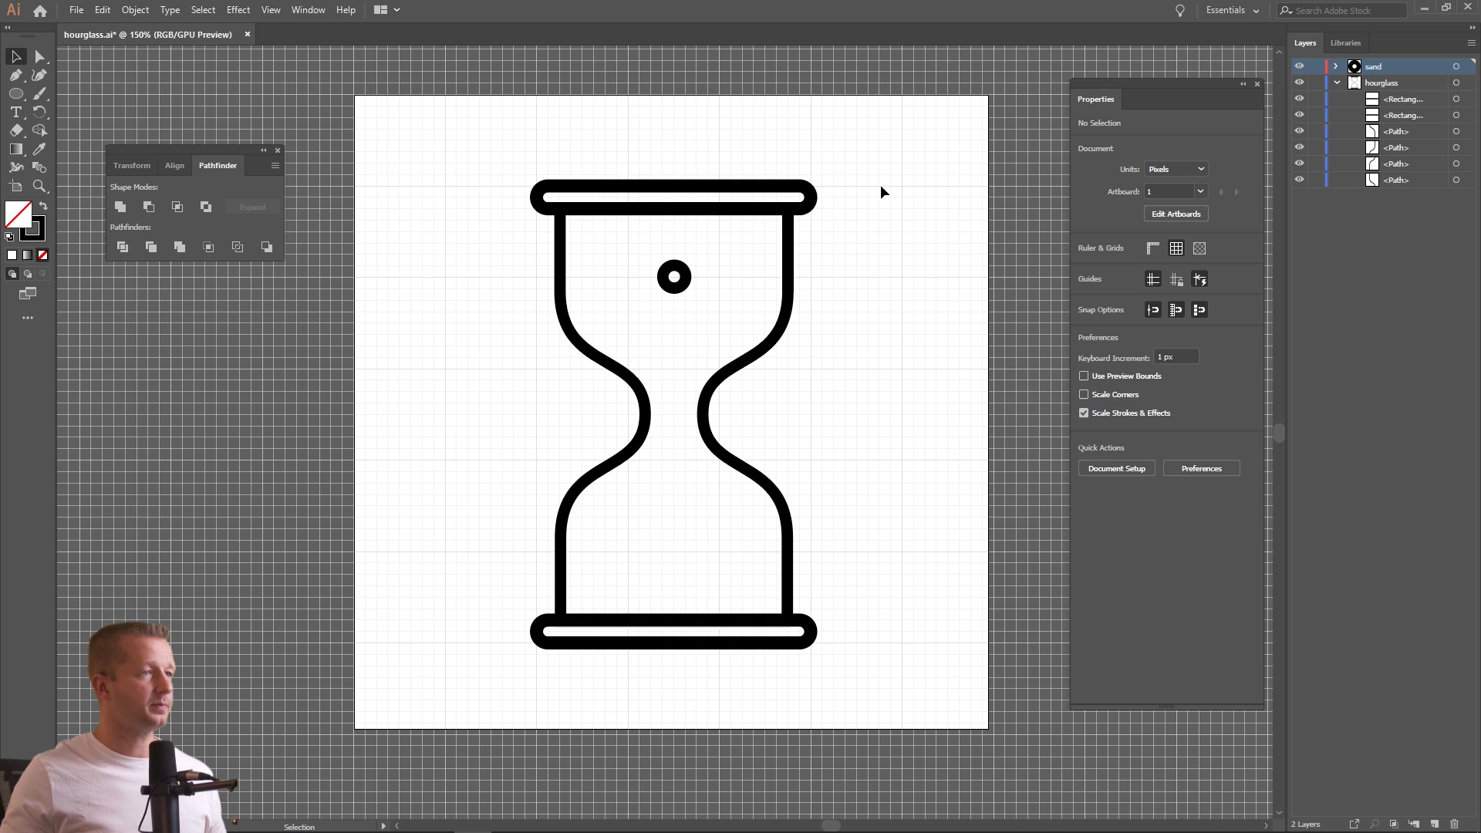
Create another new layer named bottom_sand above the sand layer
left_click(1471, 43)
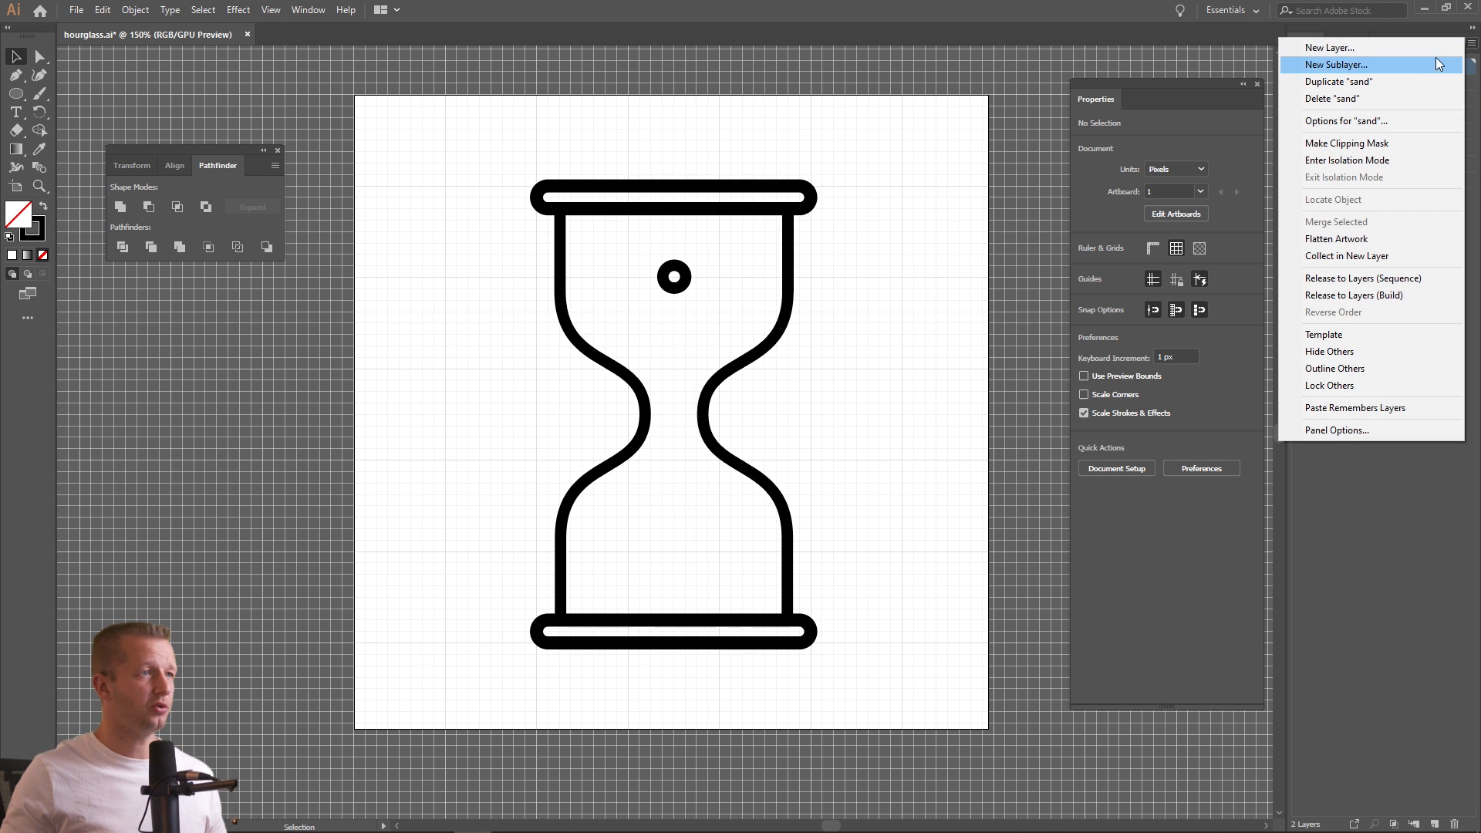
left_click(1400, 51)
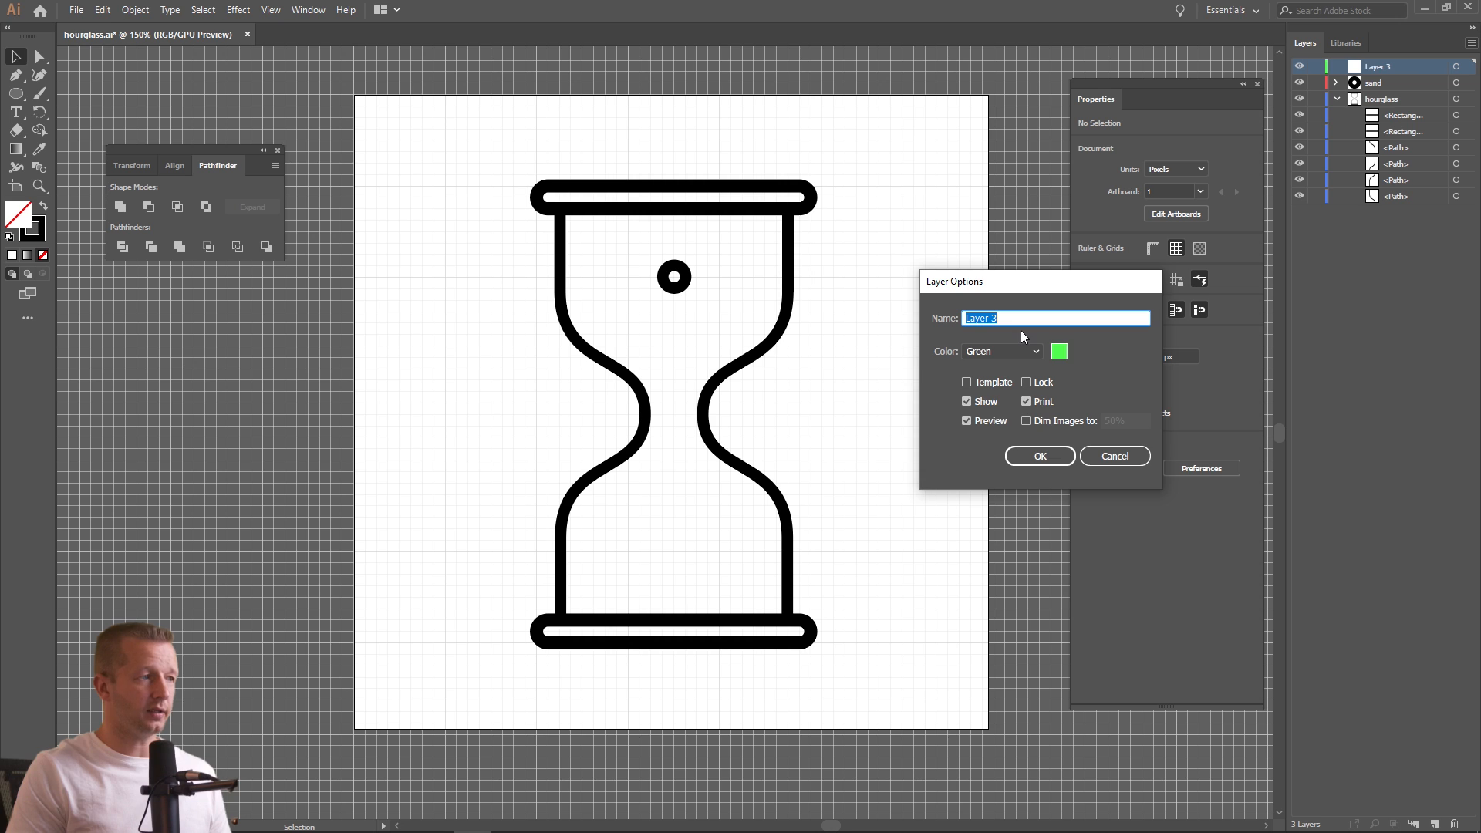
type("bottom_snand")
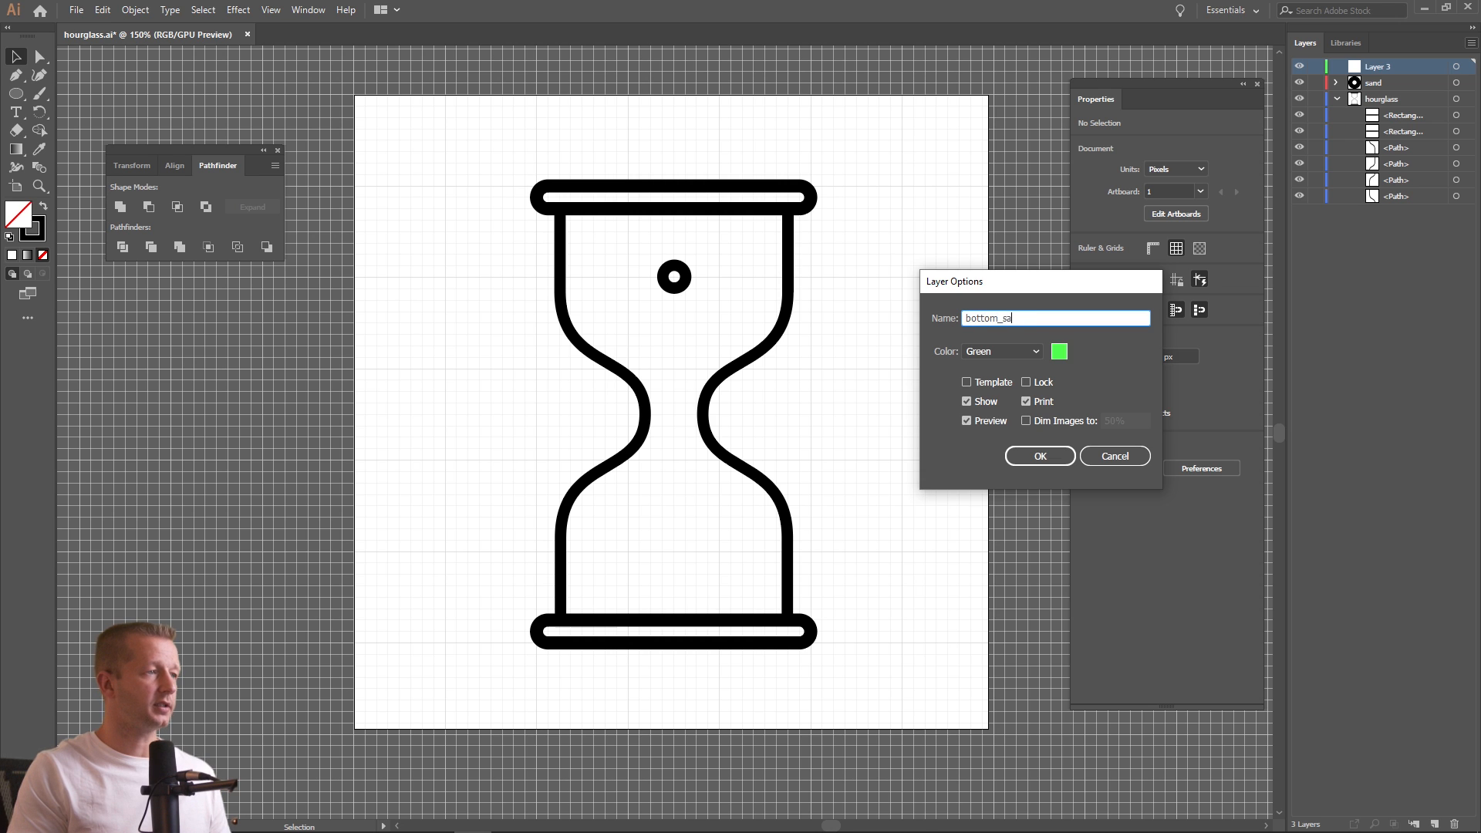
key("Return")
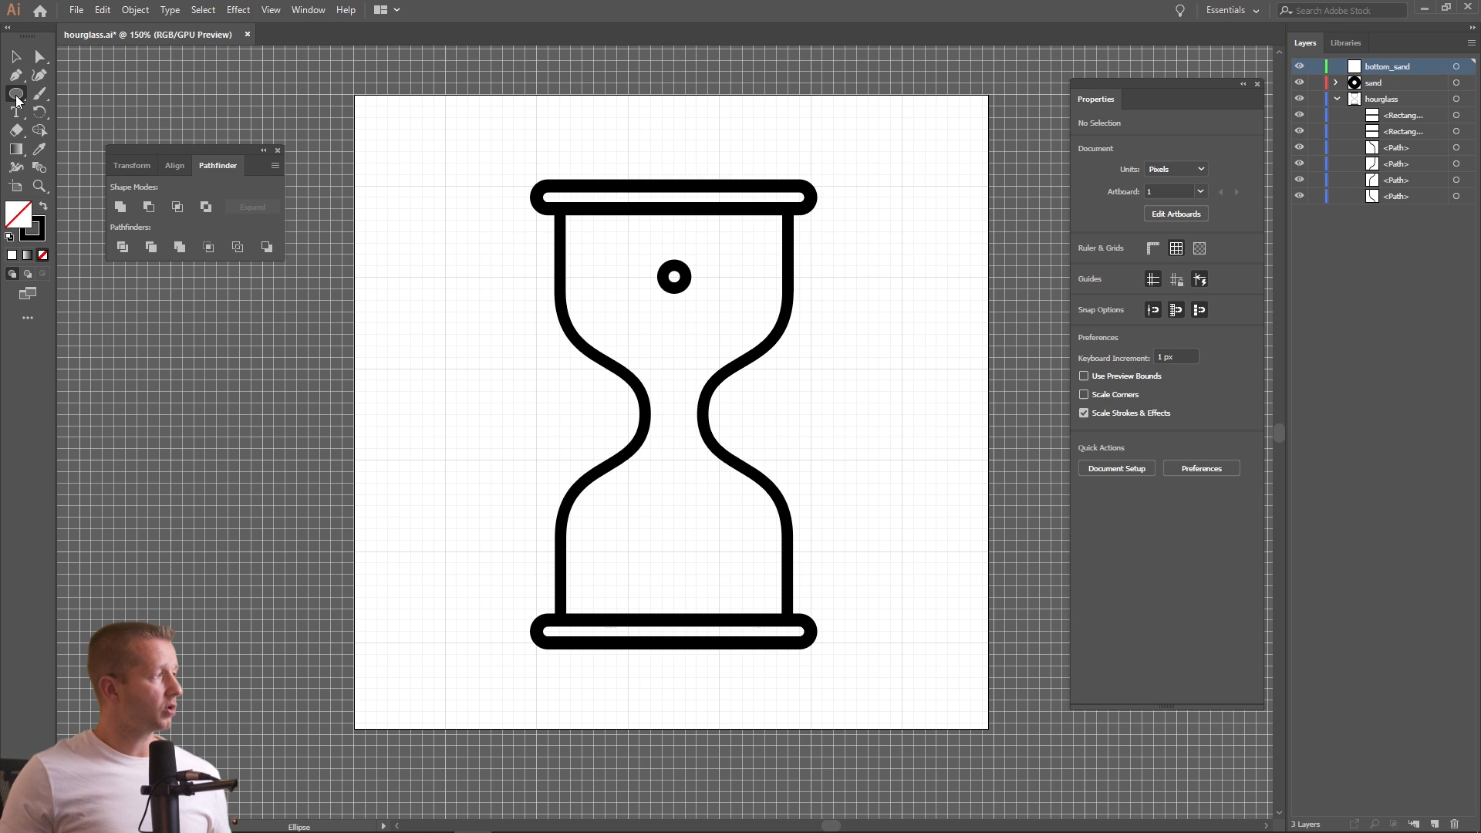
Draw a 180 by 72 px rectangle between the hourglass's side curves, resting on the bottom bar
left_click_drag(16, 99, 46, 95)
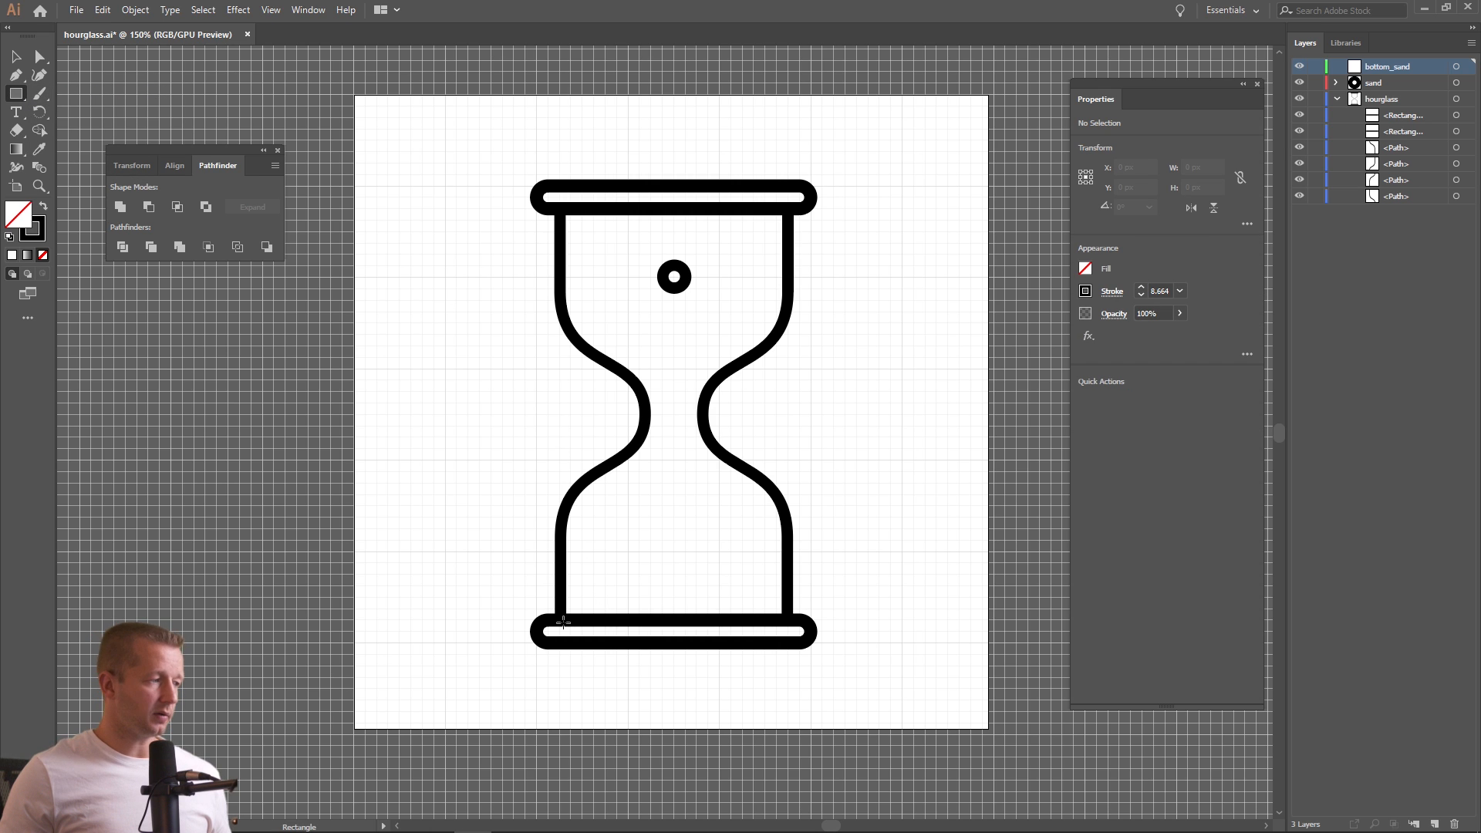
left_click_drag(563, 621, 795, 532)
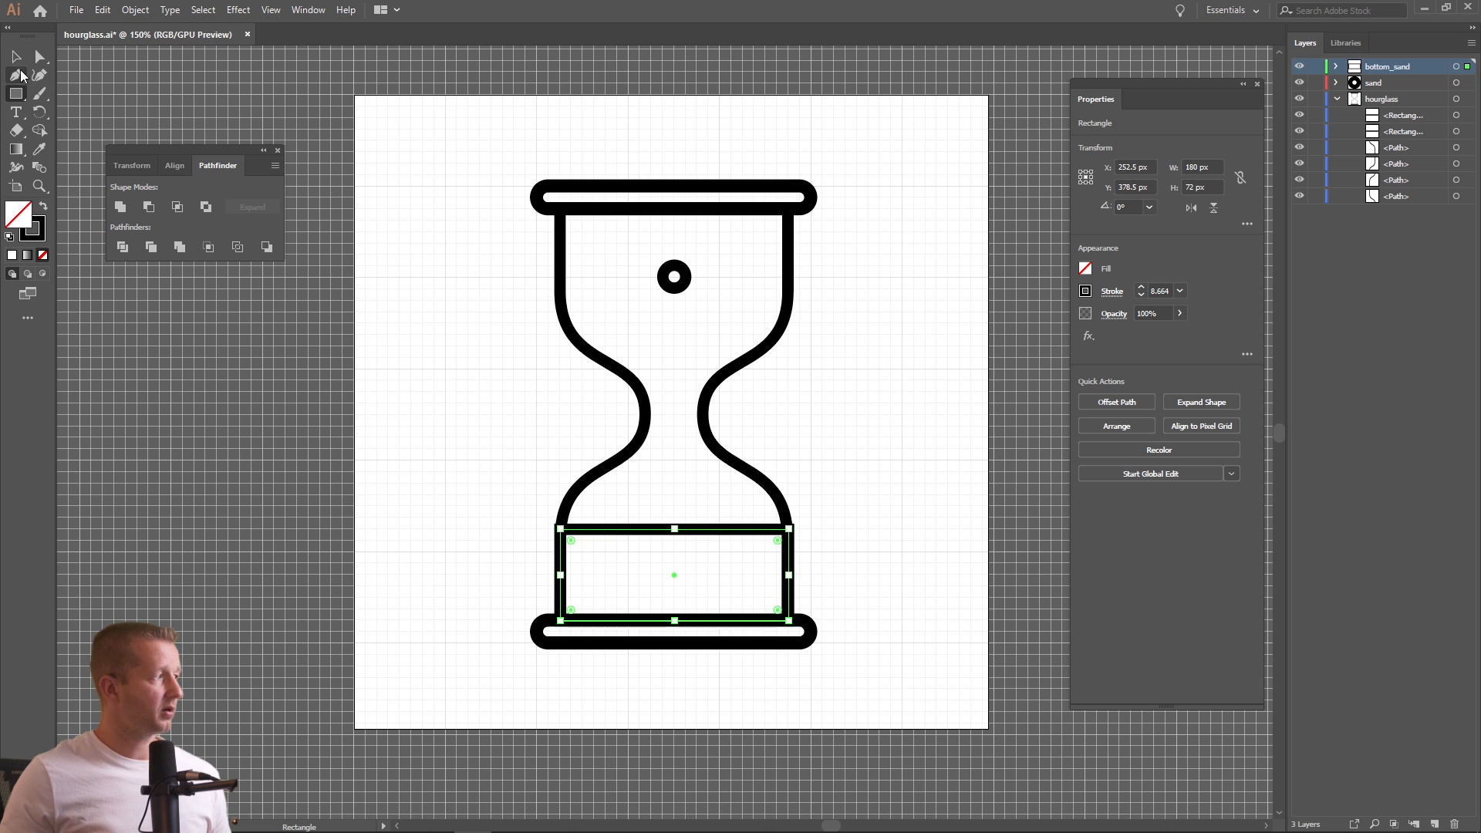
key("v")
Remove the bottom sand rectangle's stroke and fill it with solid black
left_click(1085, 292)
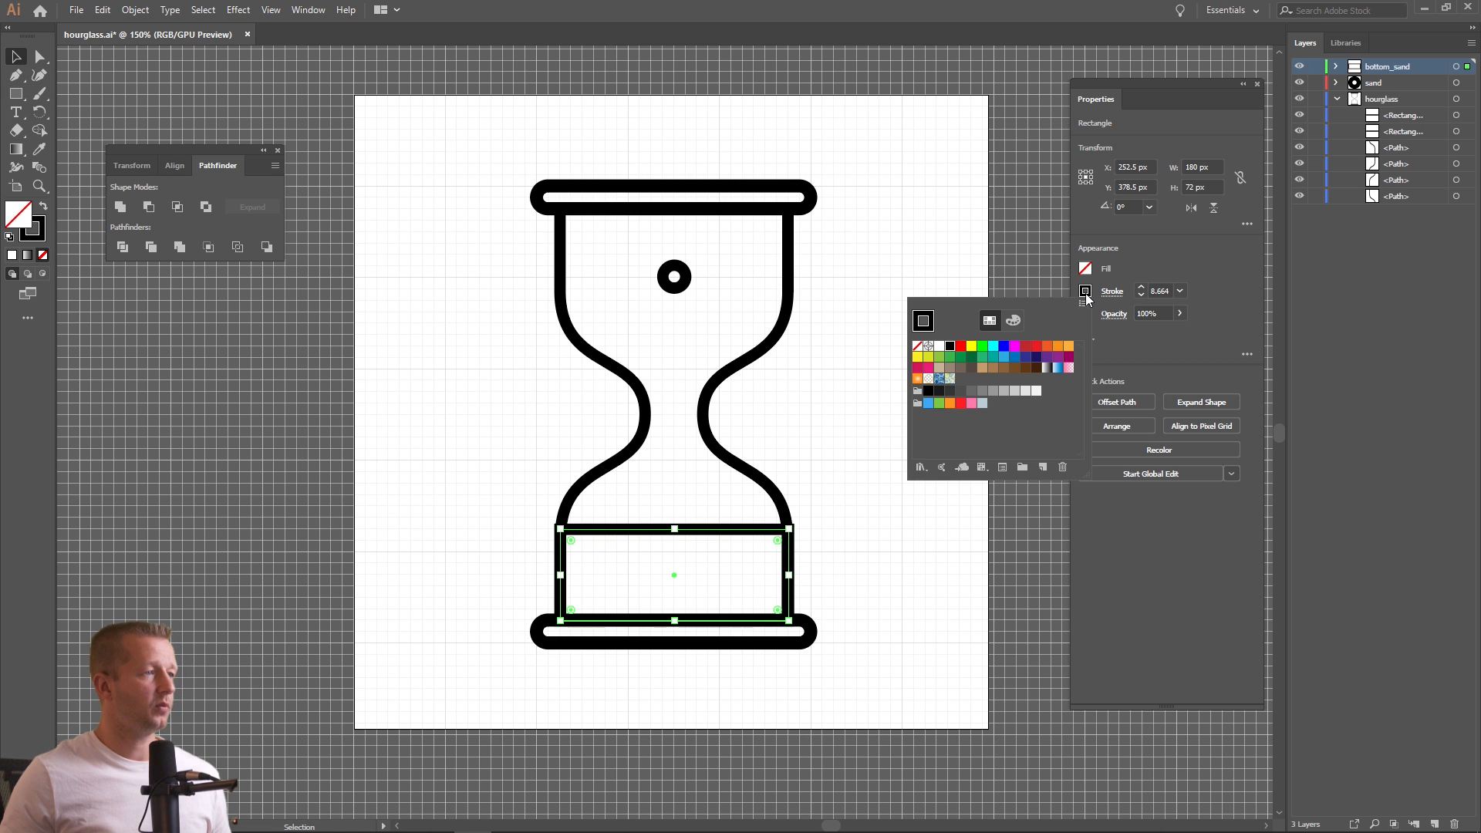
left_click(918, 347)
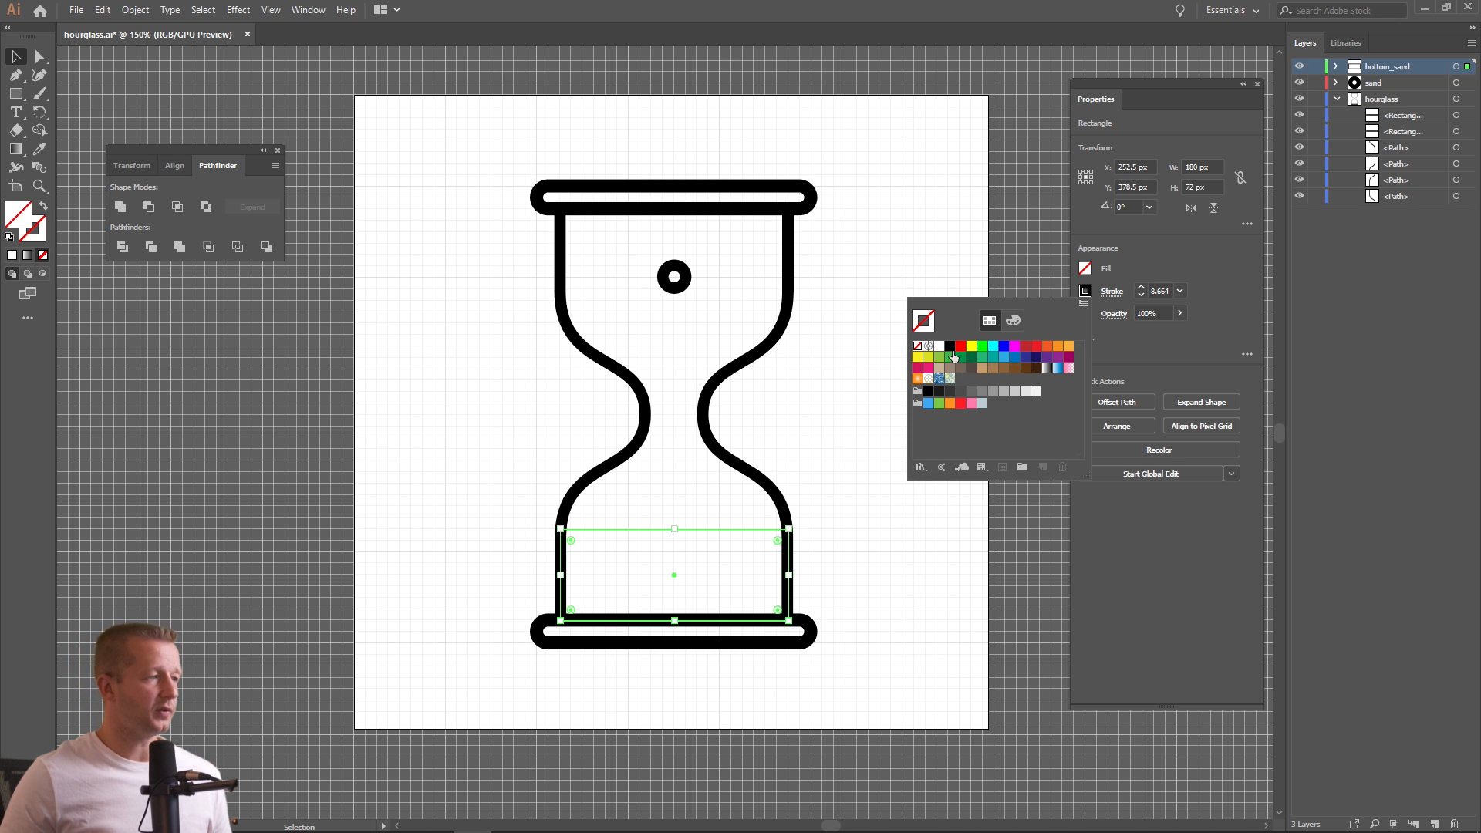
left_click(1085, 268)
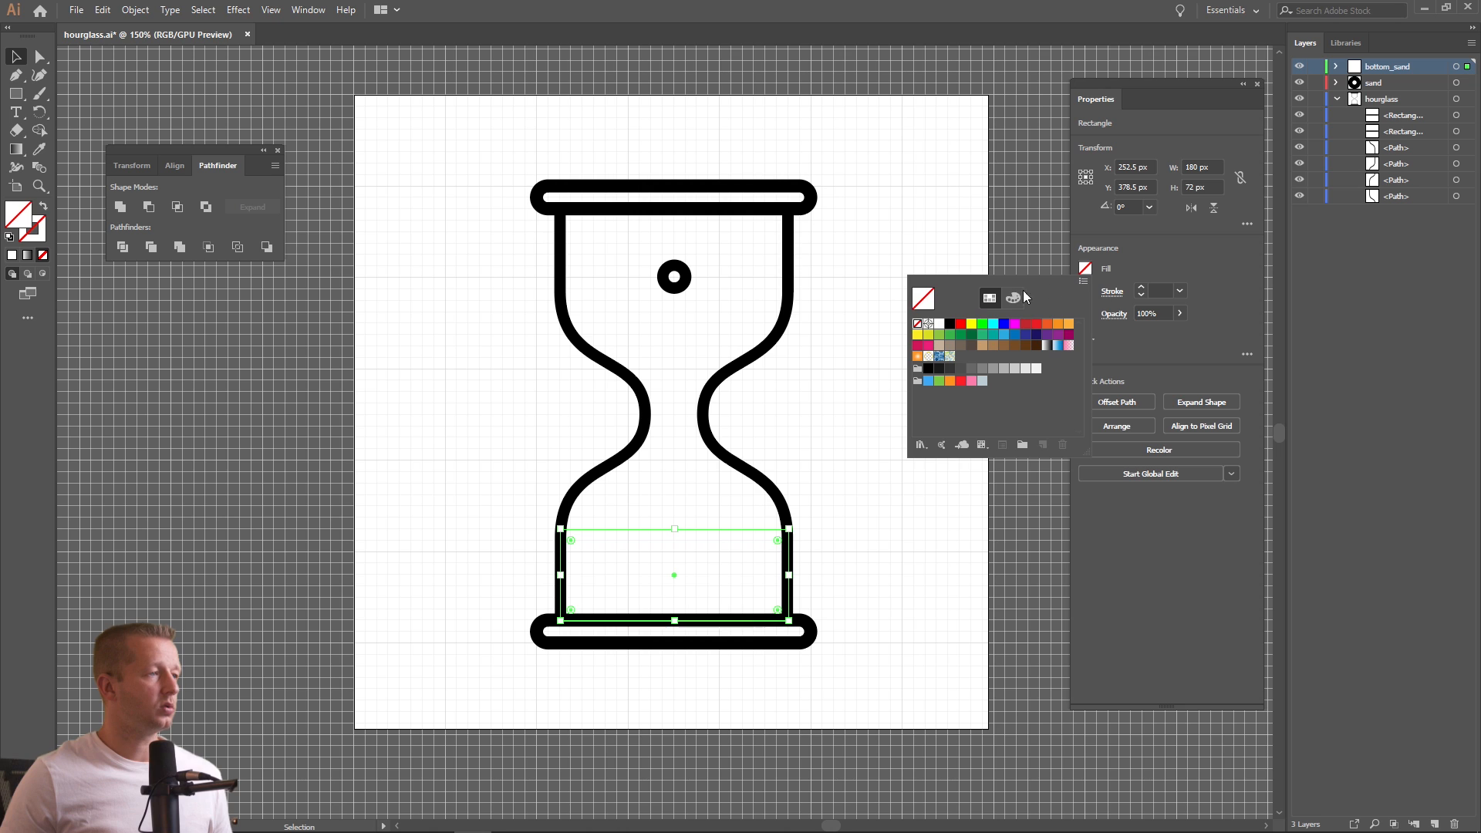
left_click(952, 324)
left_click(239, 122)
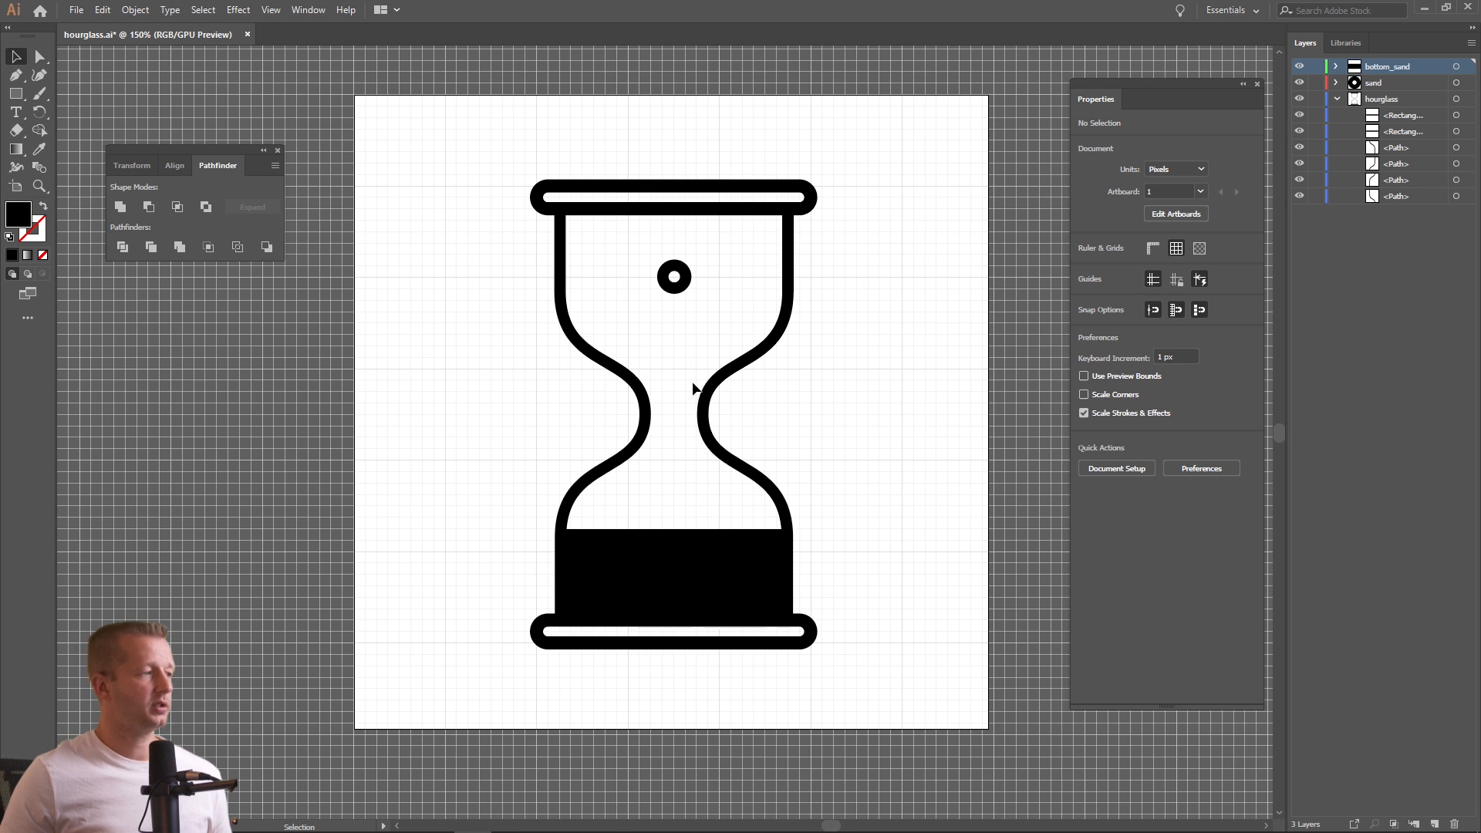
Collapse the hourglass layer's contents and save the document with nothing selected
left_click(708, 553)
left_click(702, 269)
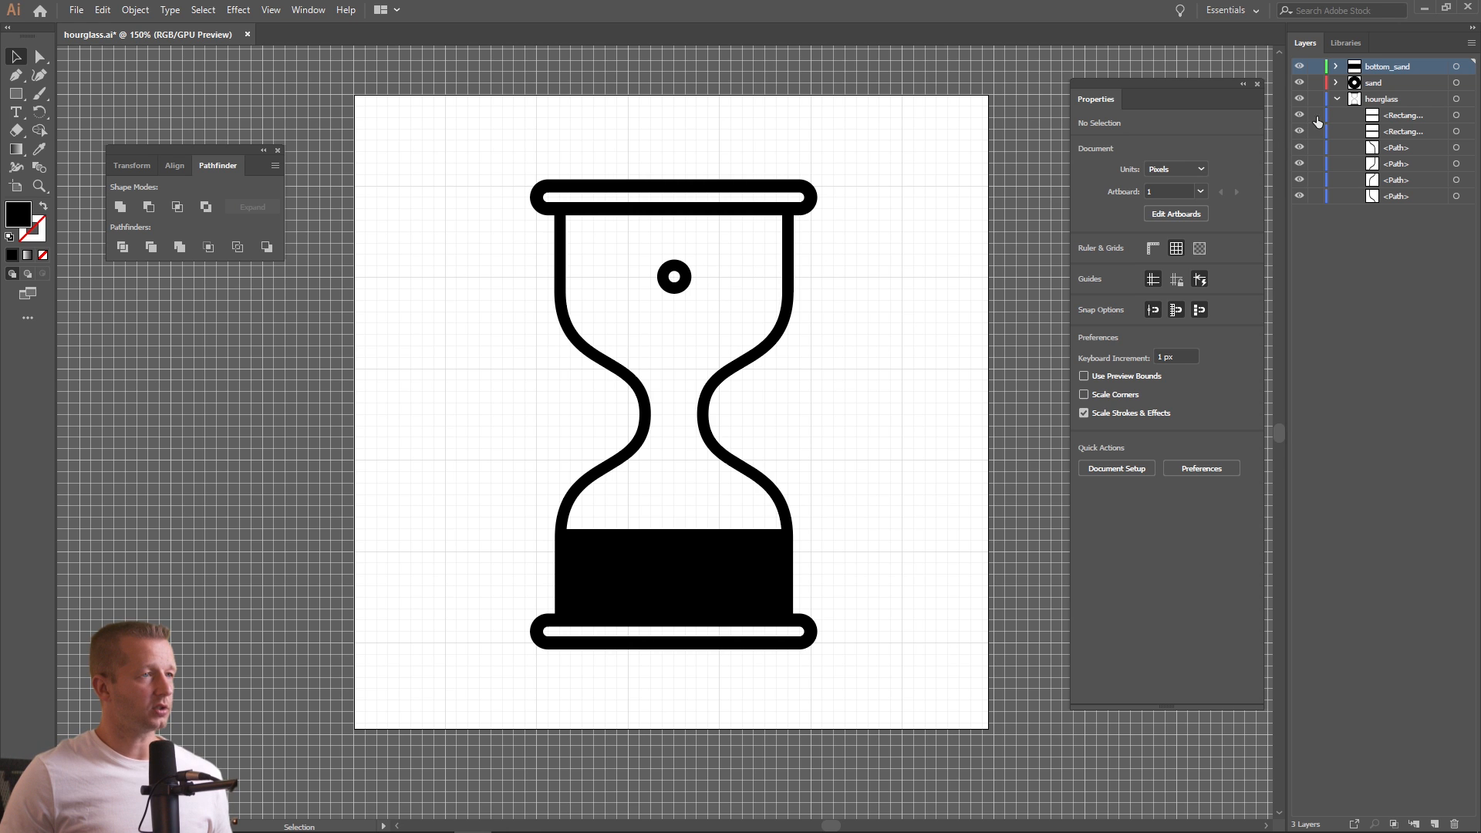
left_click(1337, 99)
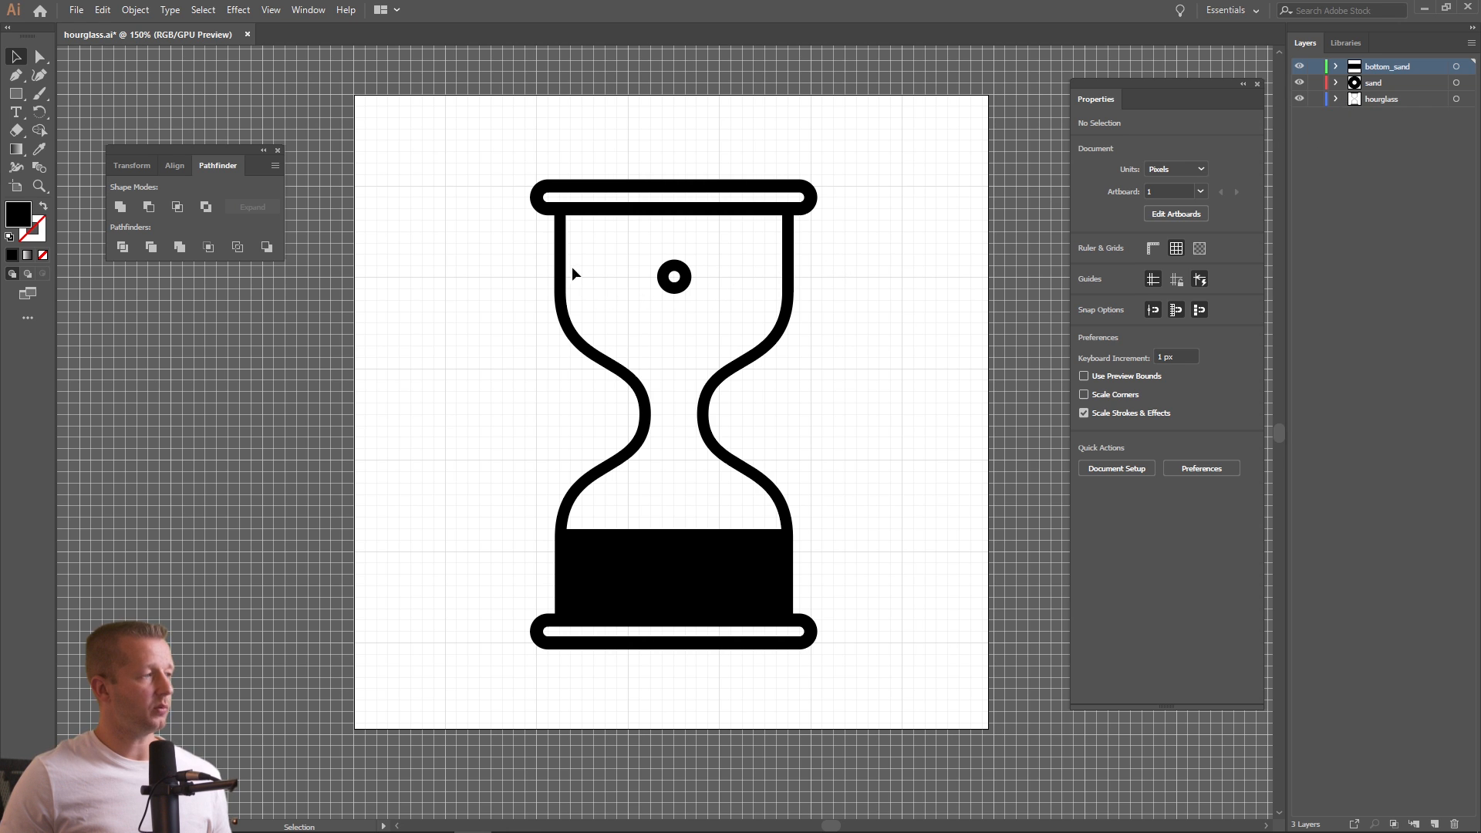
left_click(665, 268)
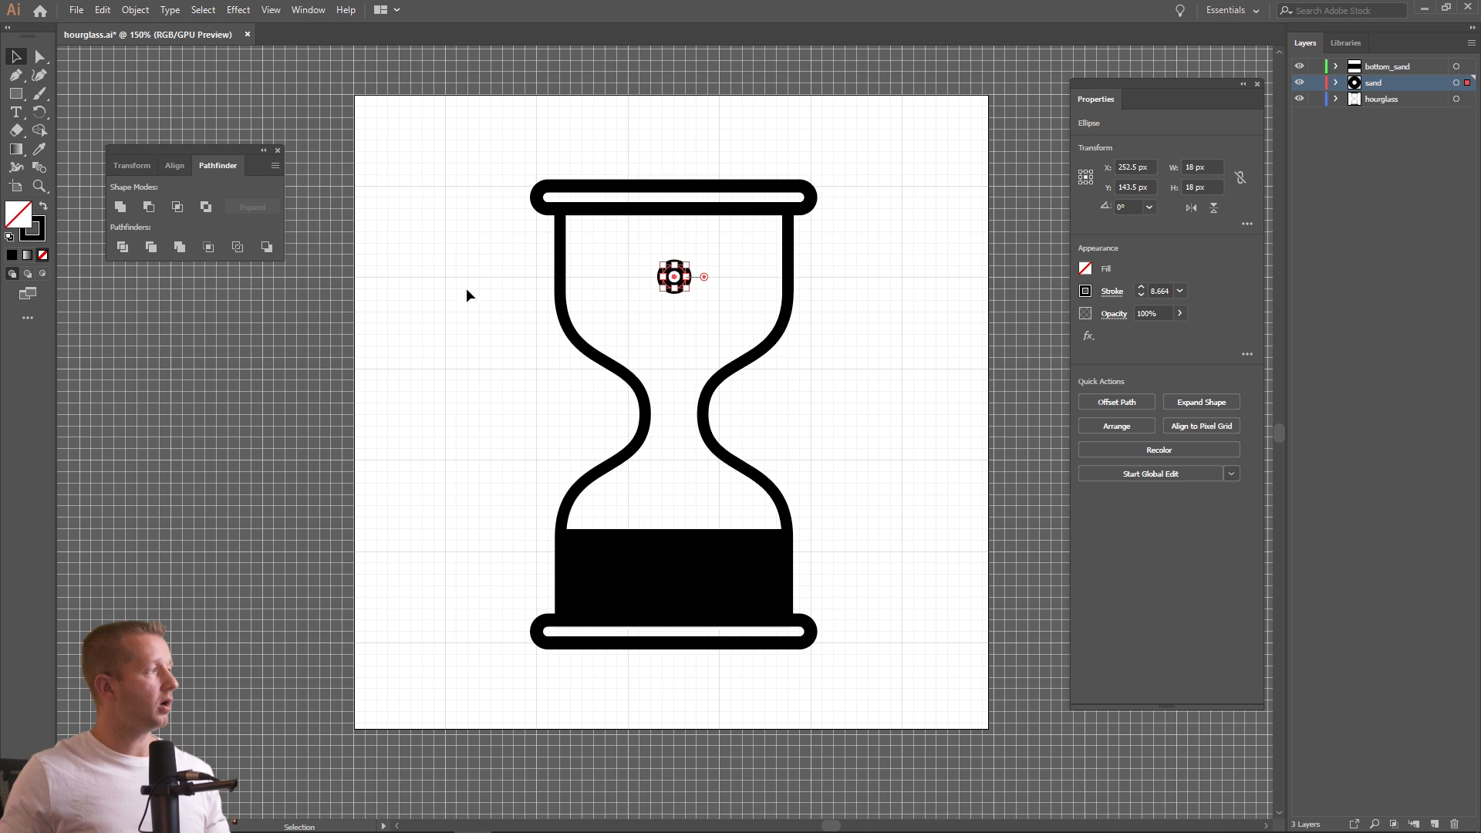
left_click(426, 221)
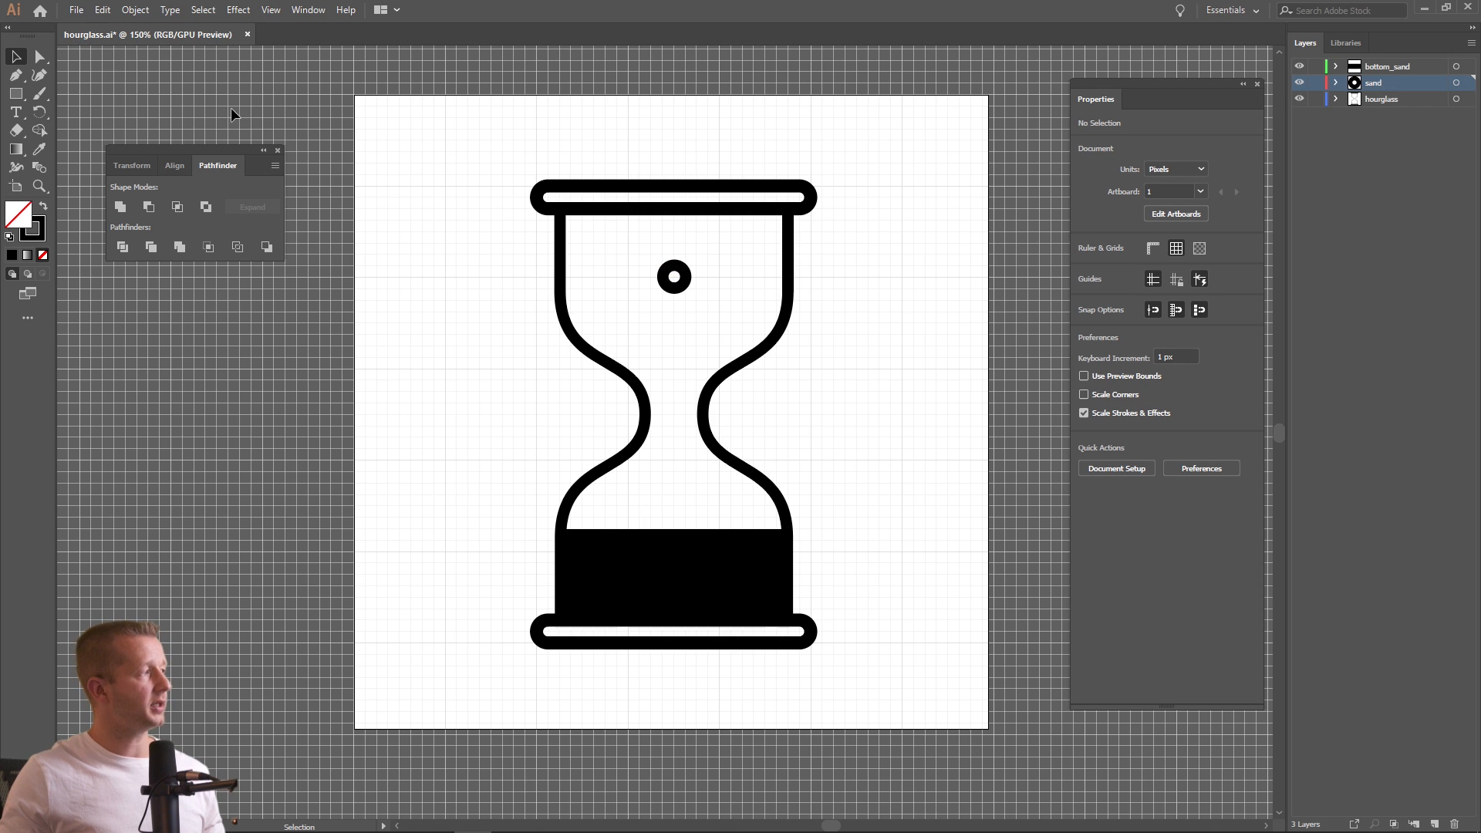
key("ctrl+s")
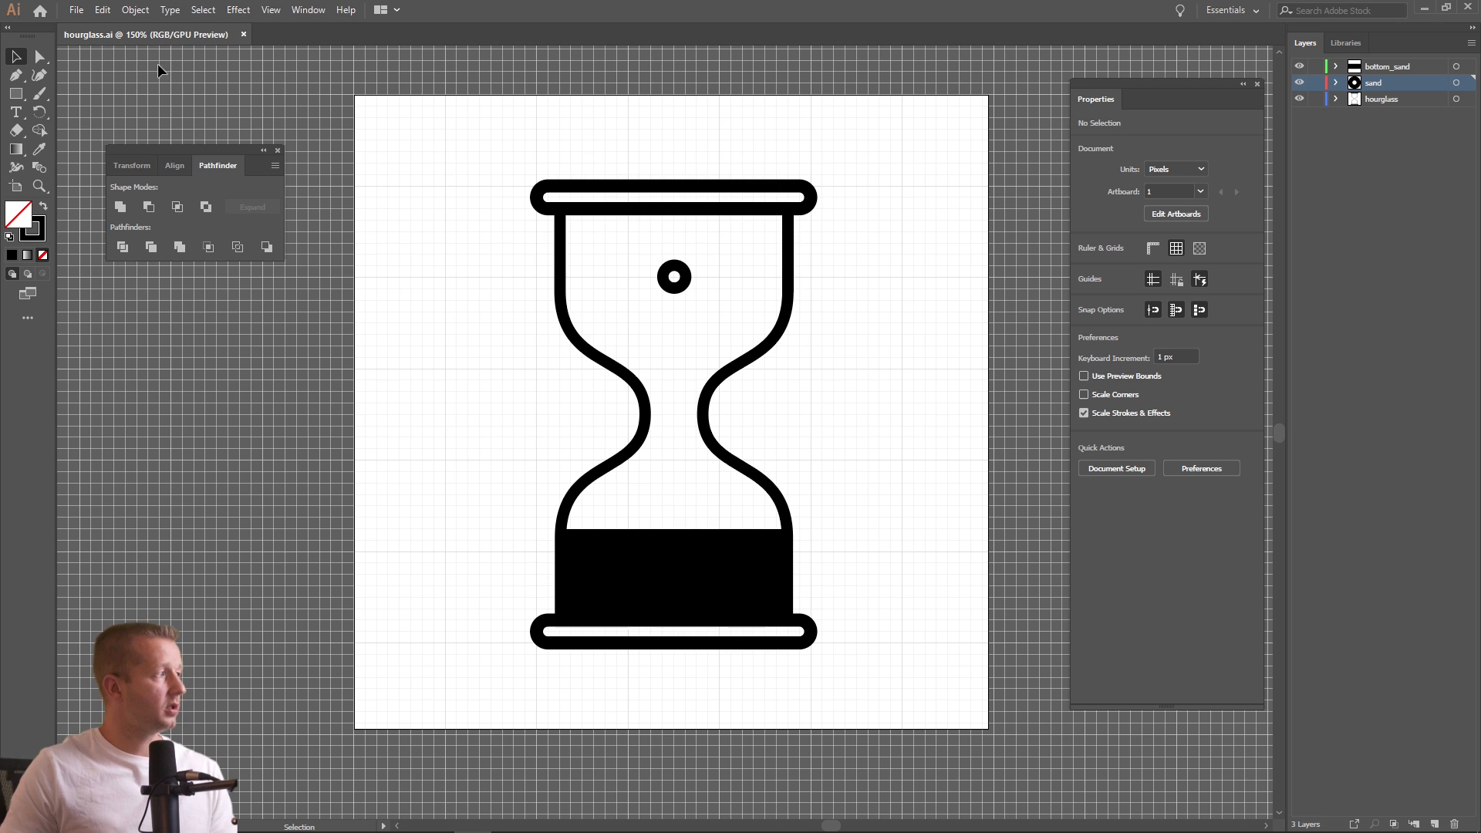
Save the hourglass document under the new name download as an Adobe Illustrator file with the default Illustrator options
left_click(78, 12)
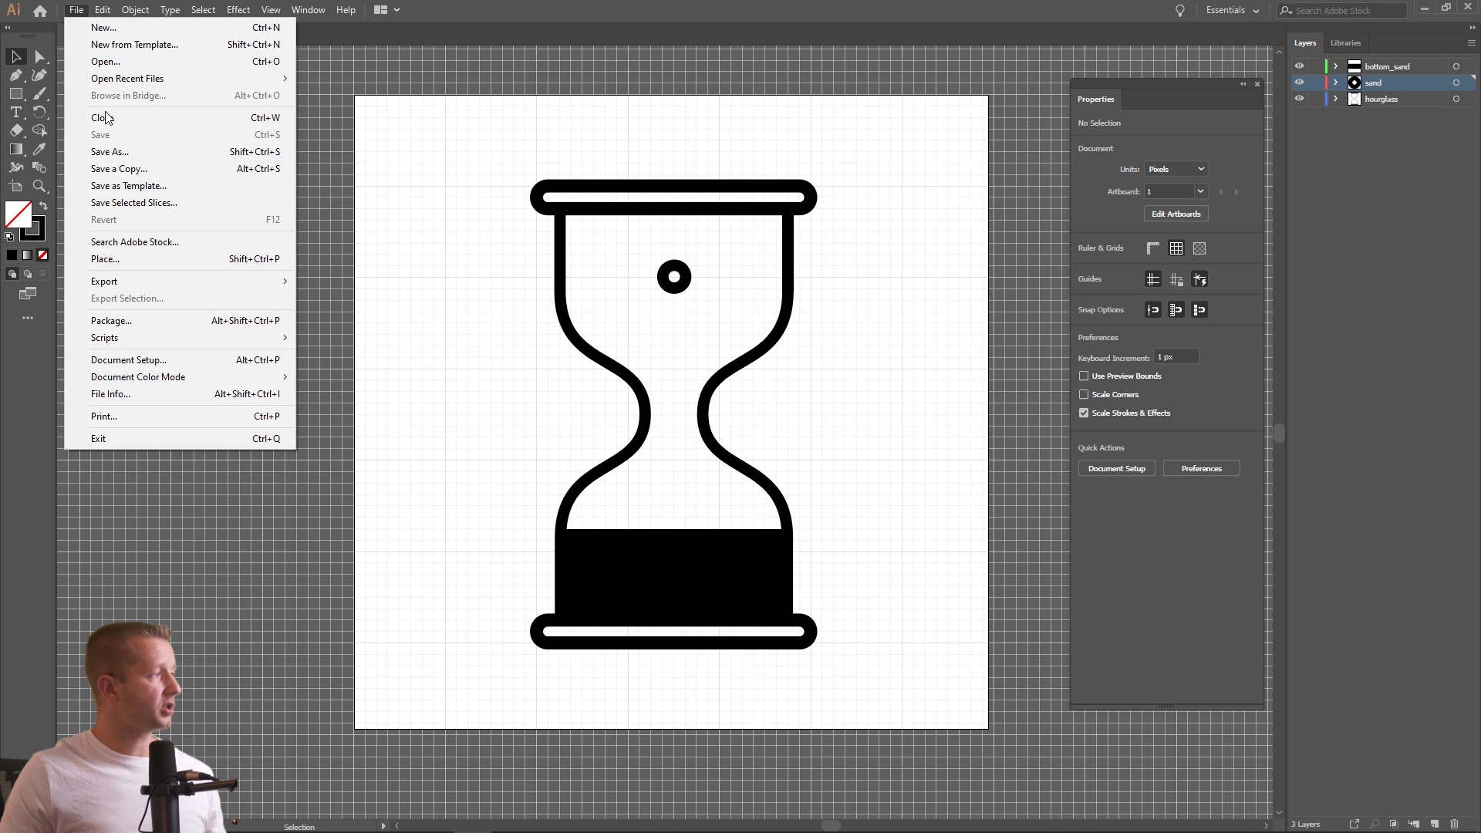
left_click(113, 152)
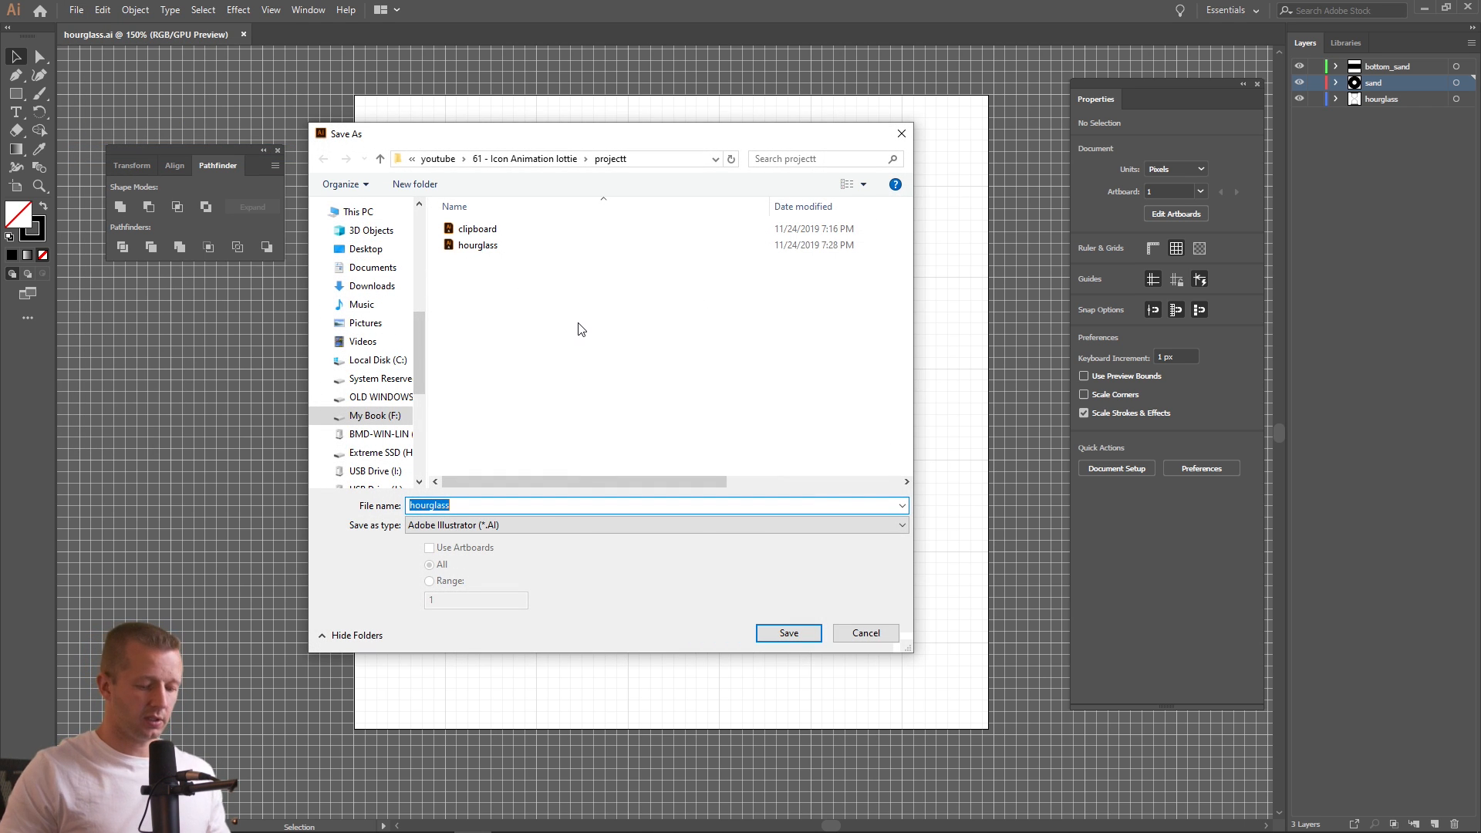
type("download")
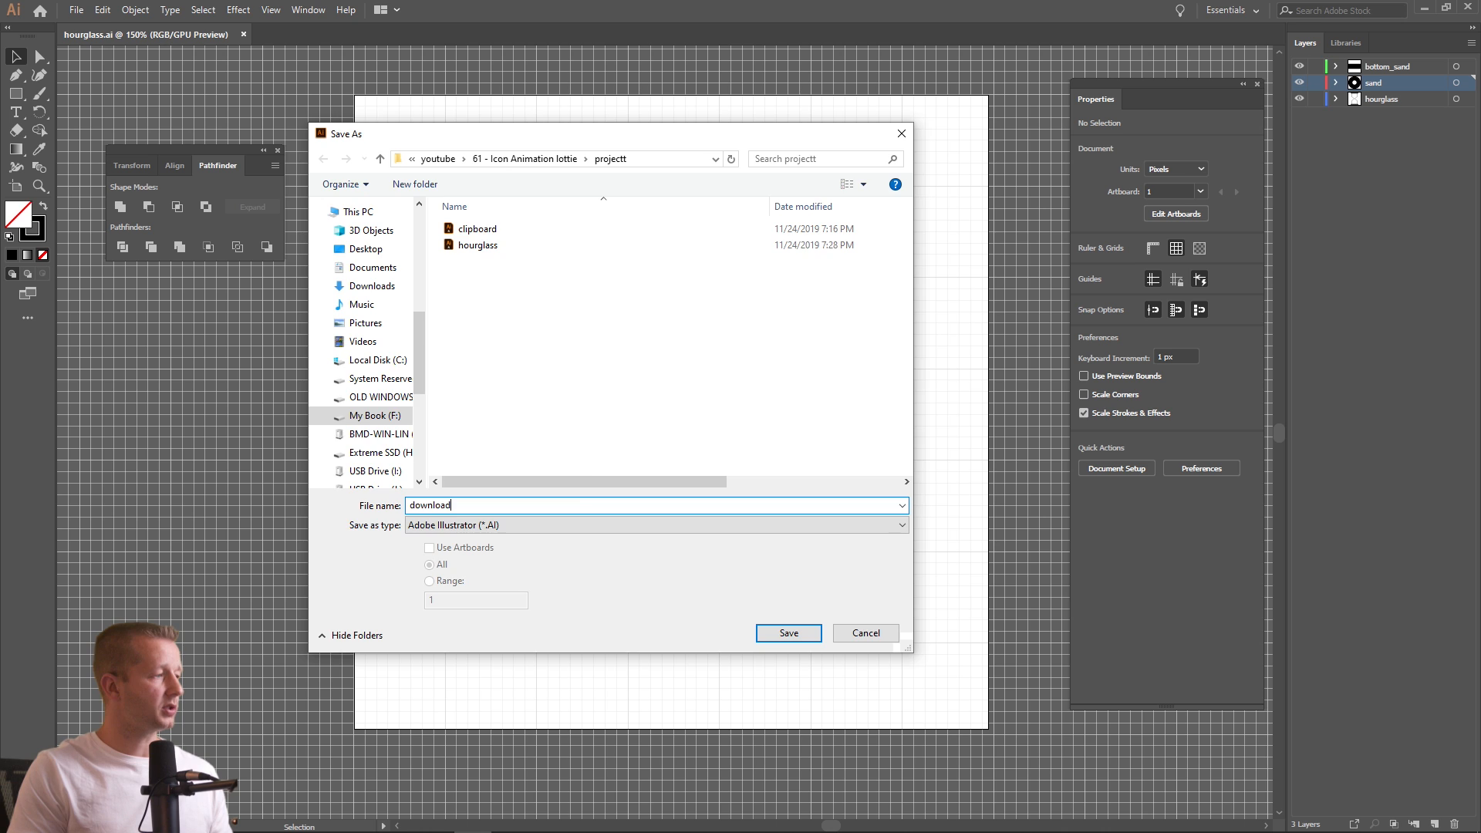
key("Return")
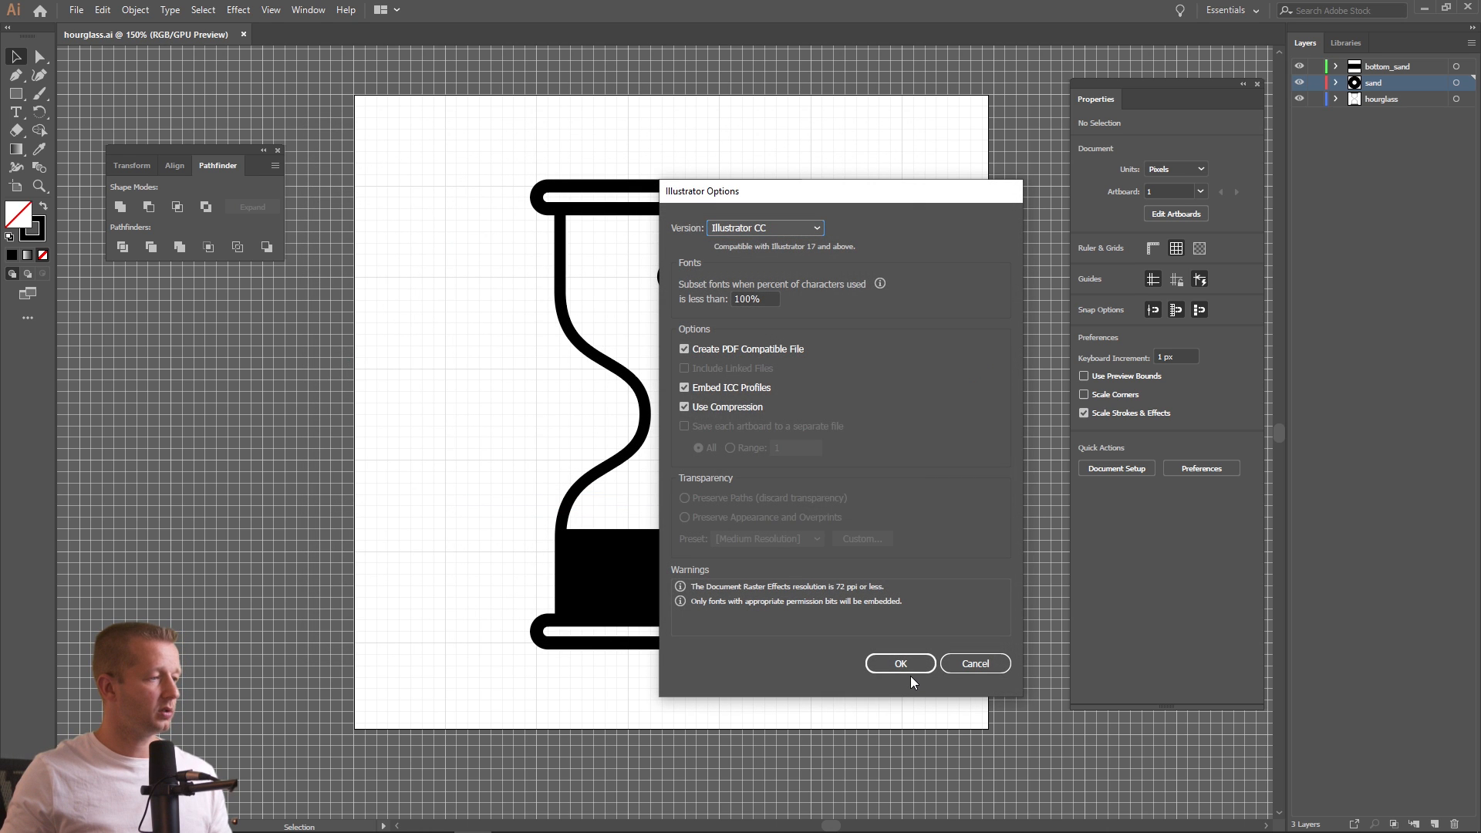
left_click(915, 669)
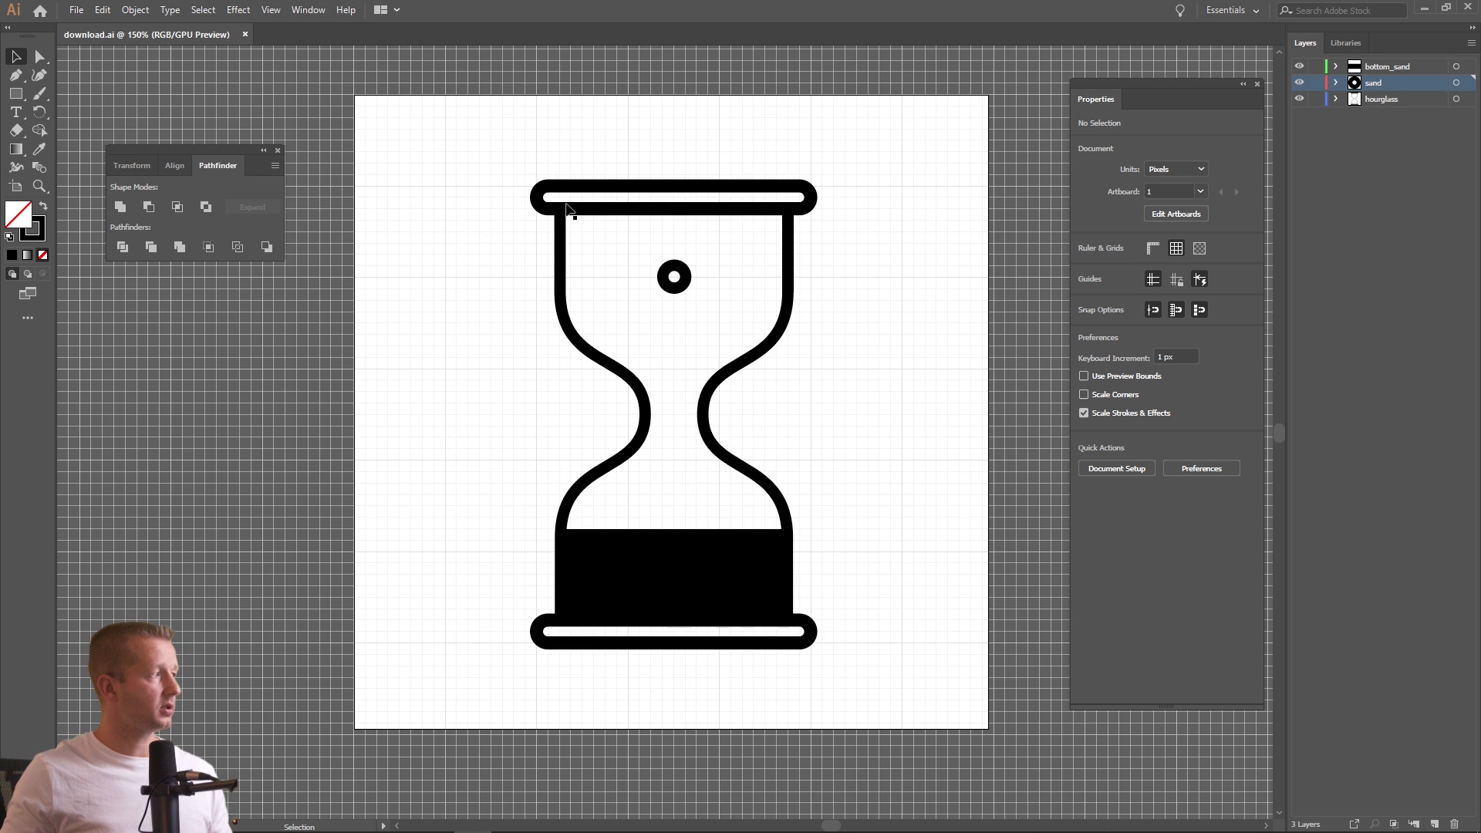
Delete all the hourglass artwork from the artboard and remove the bottom_sand and sand layers
left_click_drag(470, 142, 875, 616)
key("Delete")
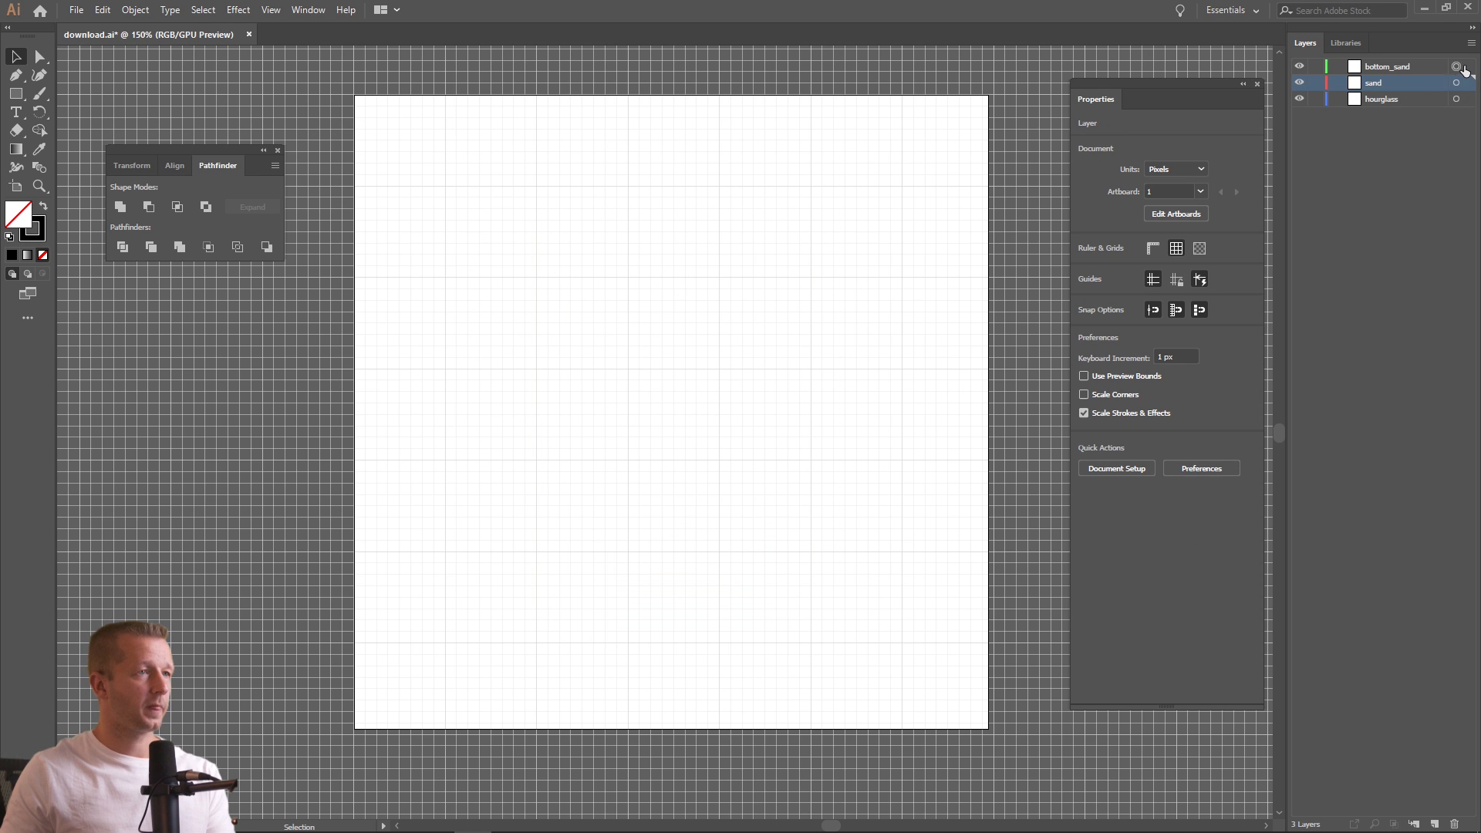
left_click(1471, 45)
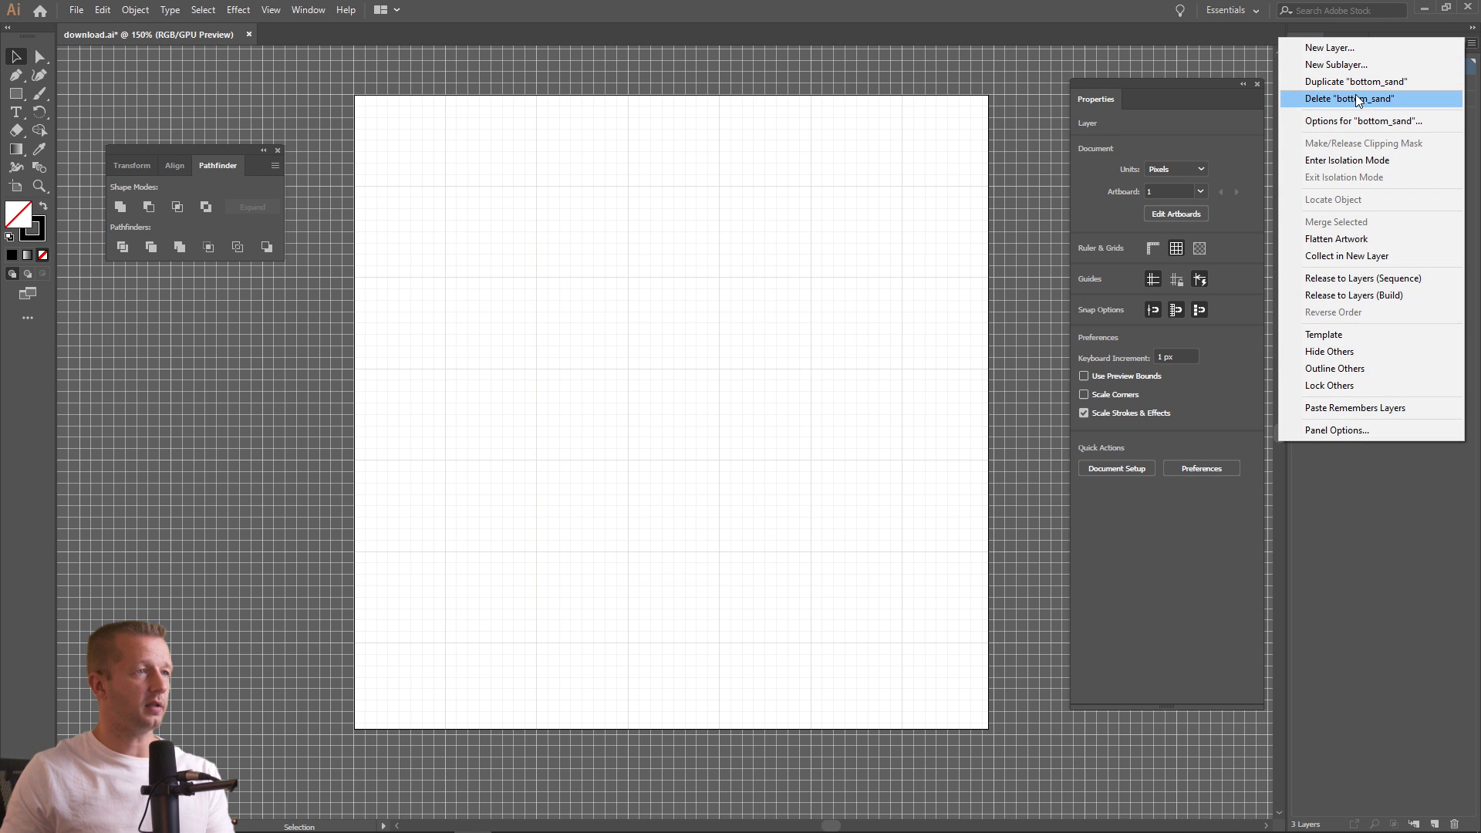
left_click(1381, 95)
left_click(1471, 44)
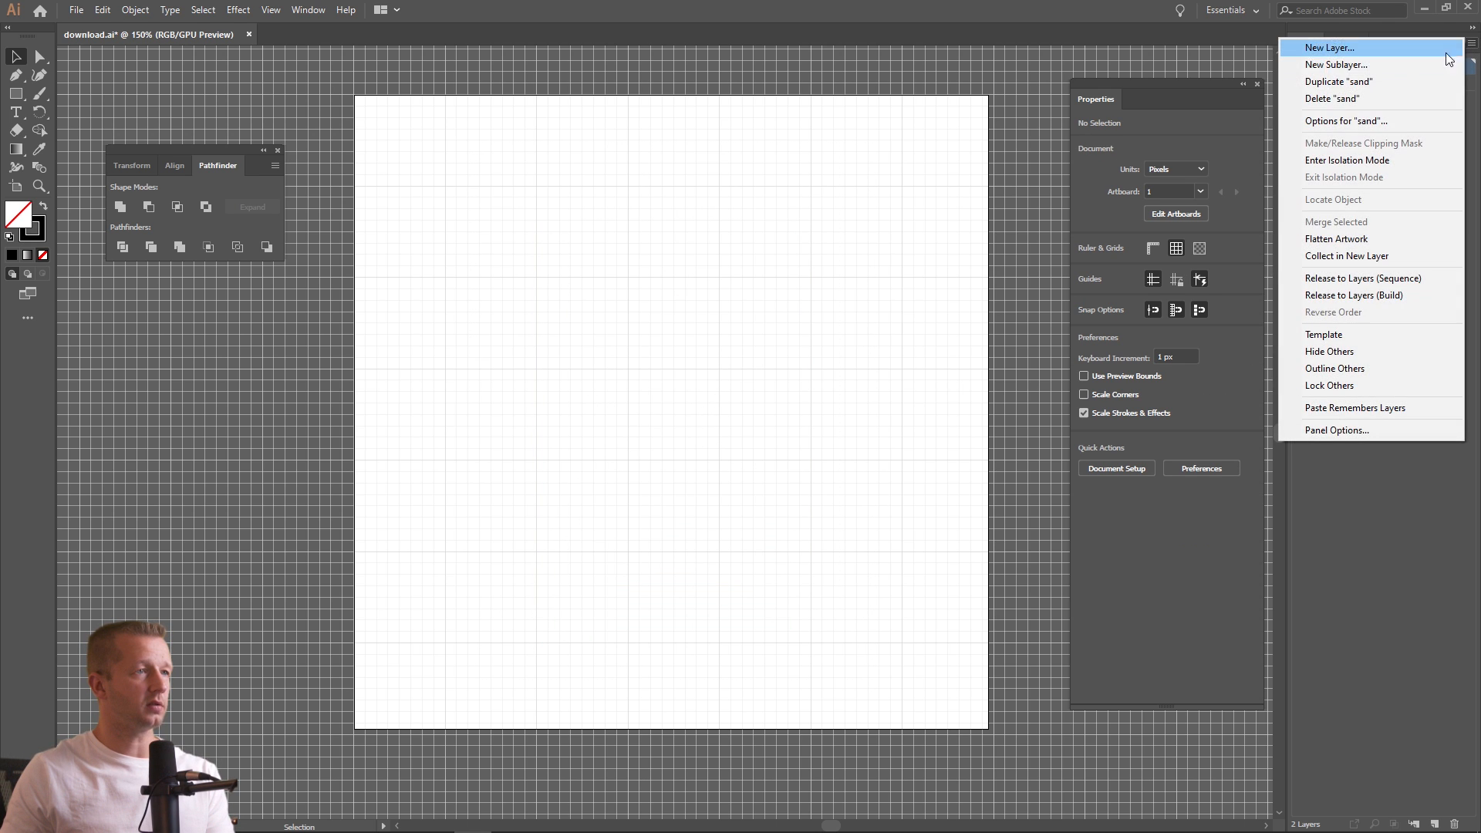
left_click(1370, 96)
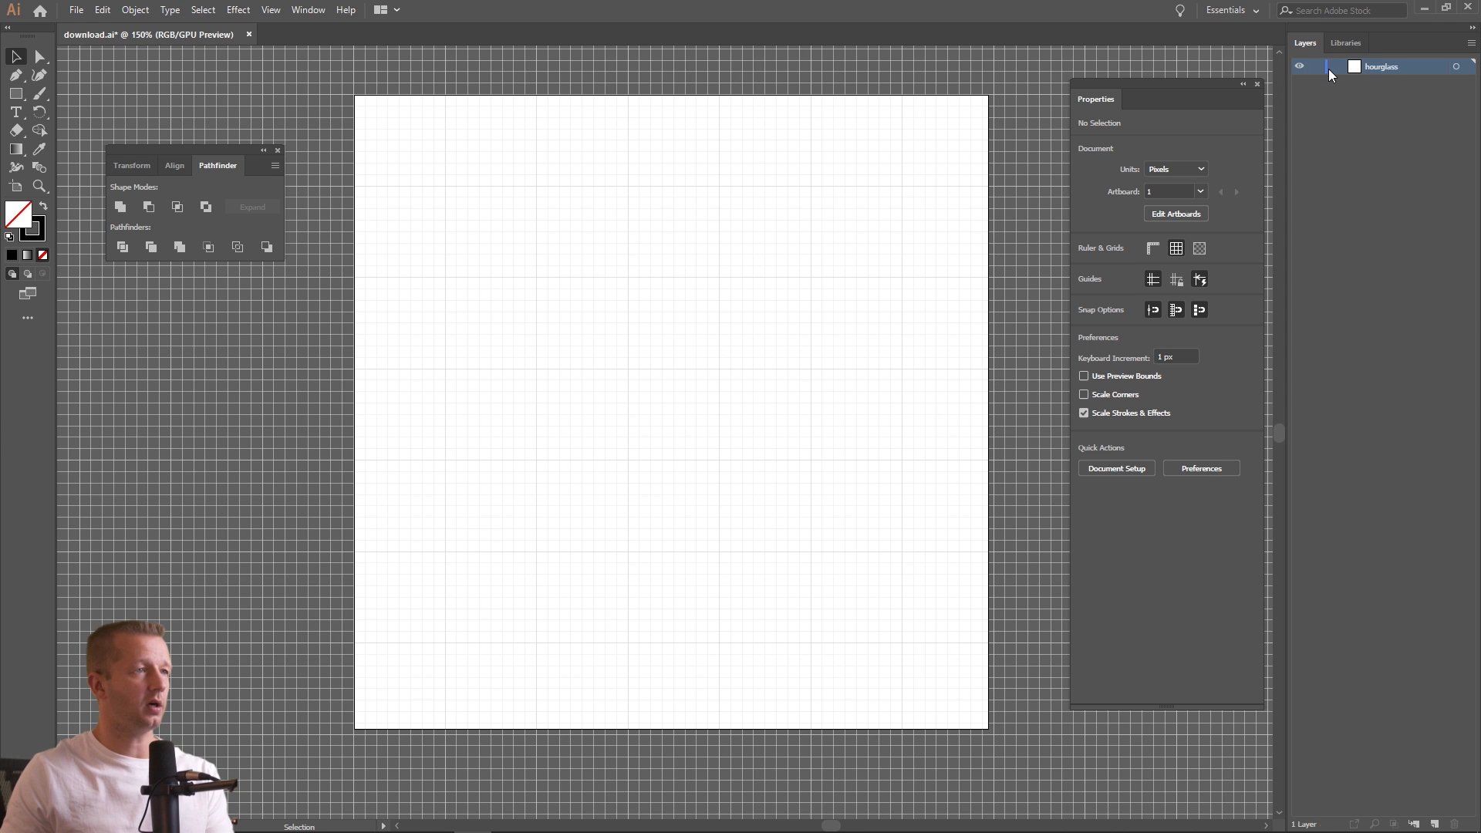
Rename the remaining hourglass layer as cloud
double_click(1381, 67)
type("cloud")
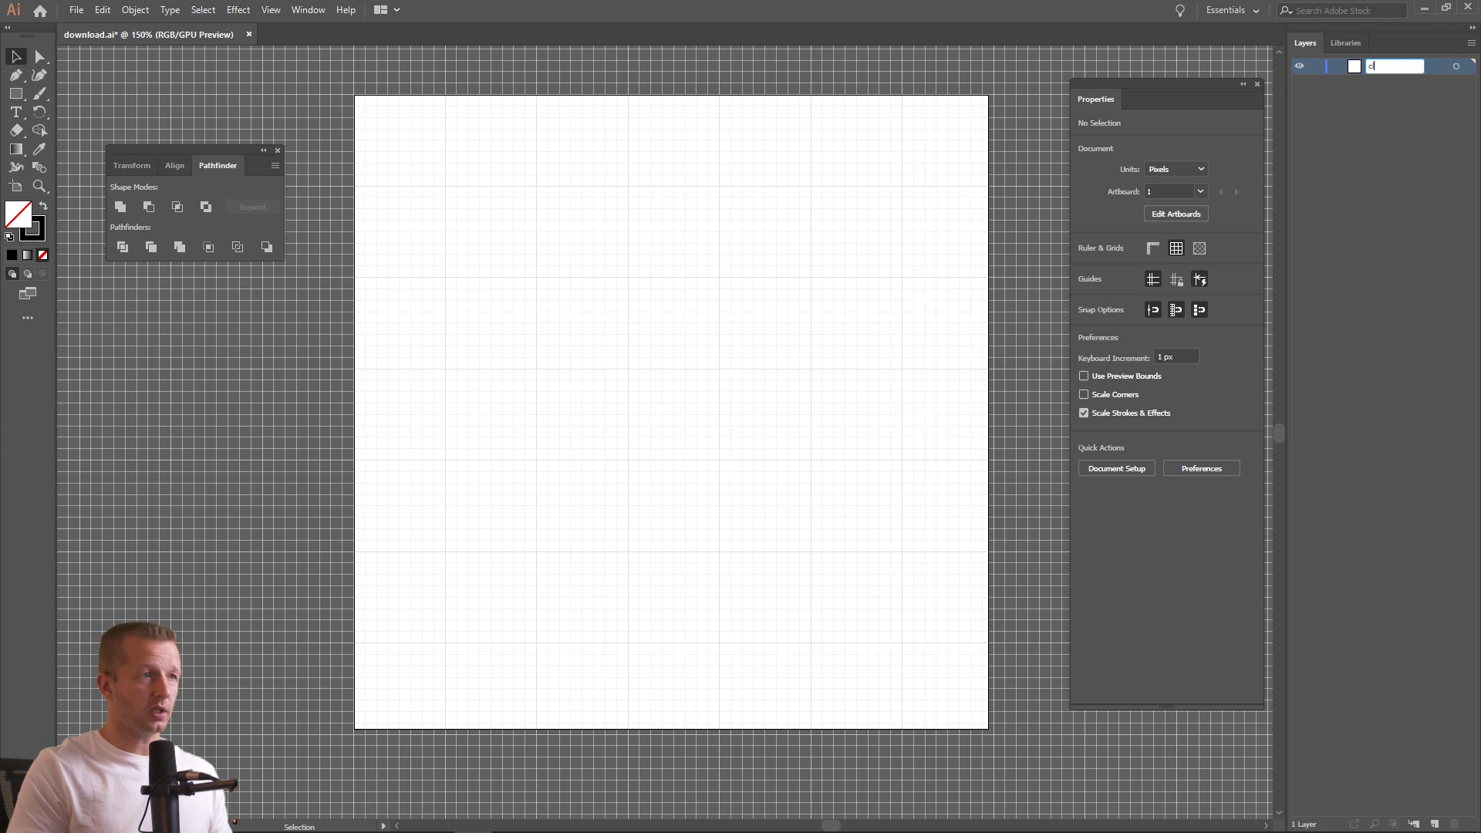
key("Return")
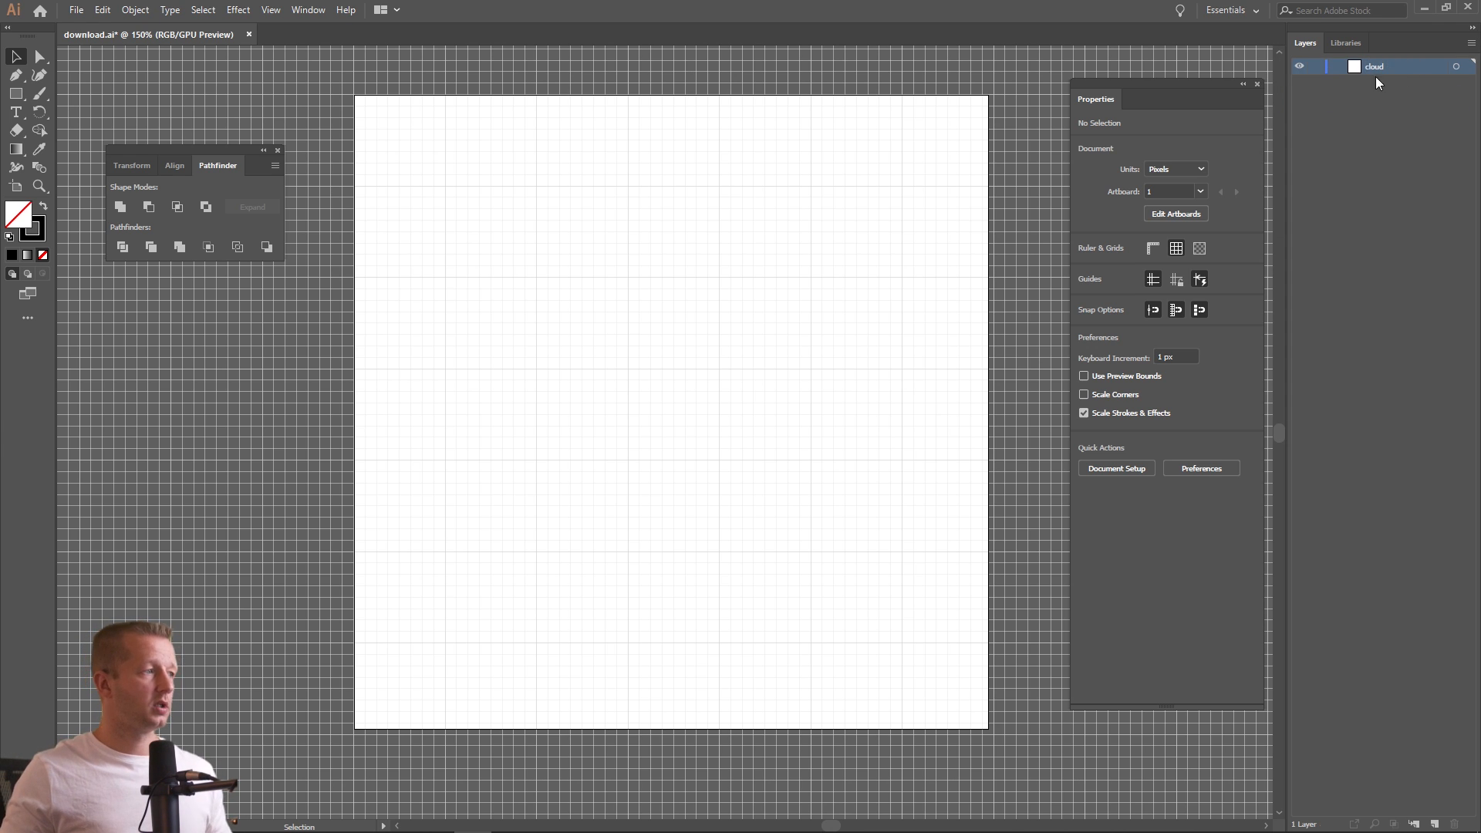
left_click(15, 94)
left_click(51, 113)
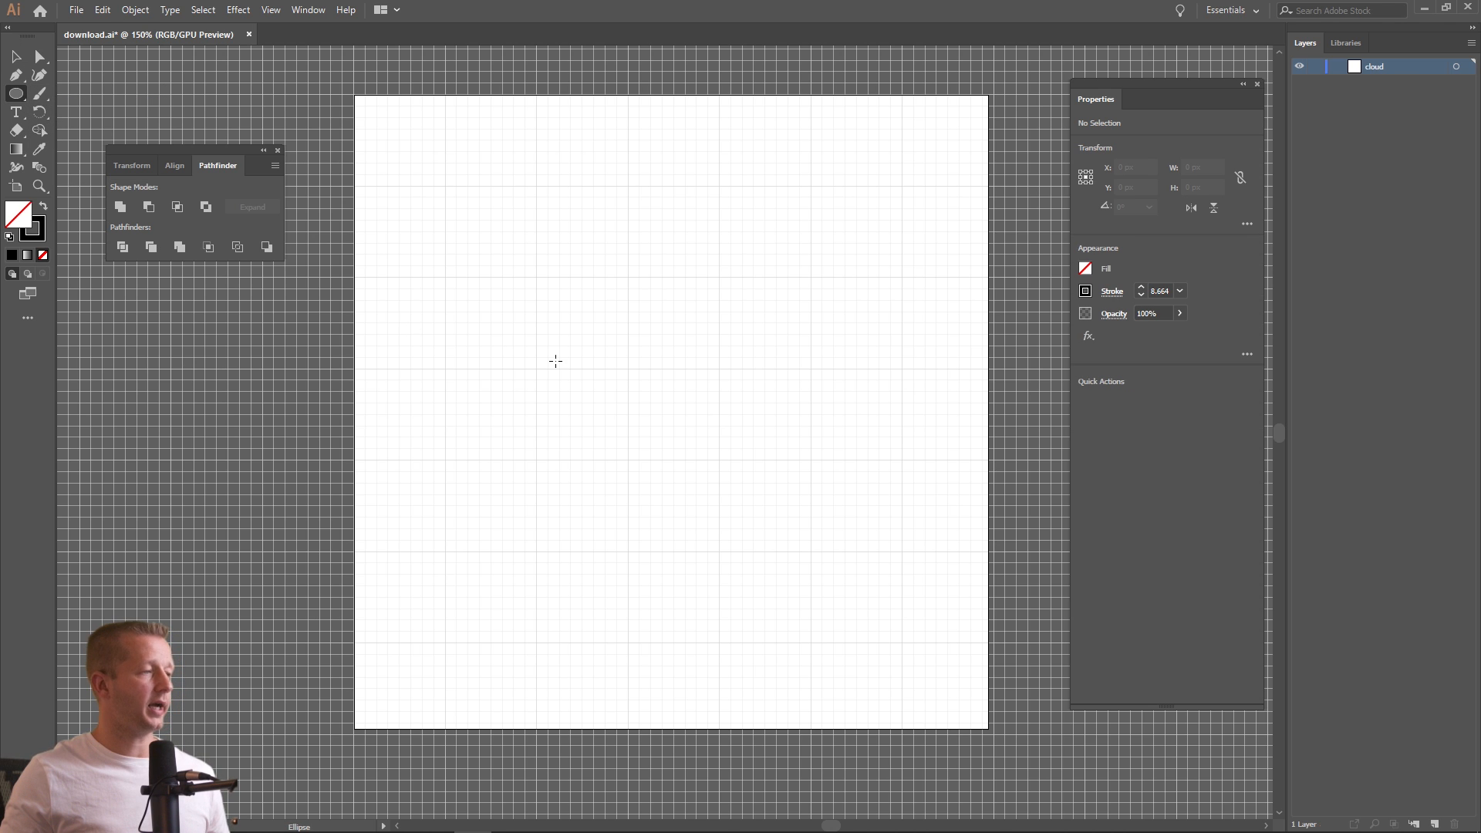
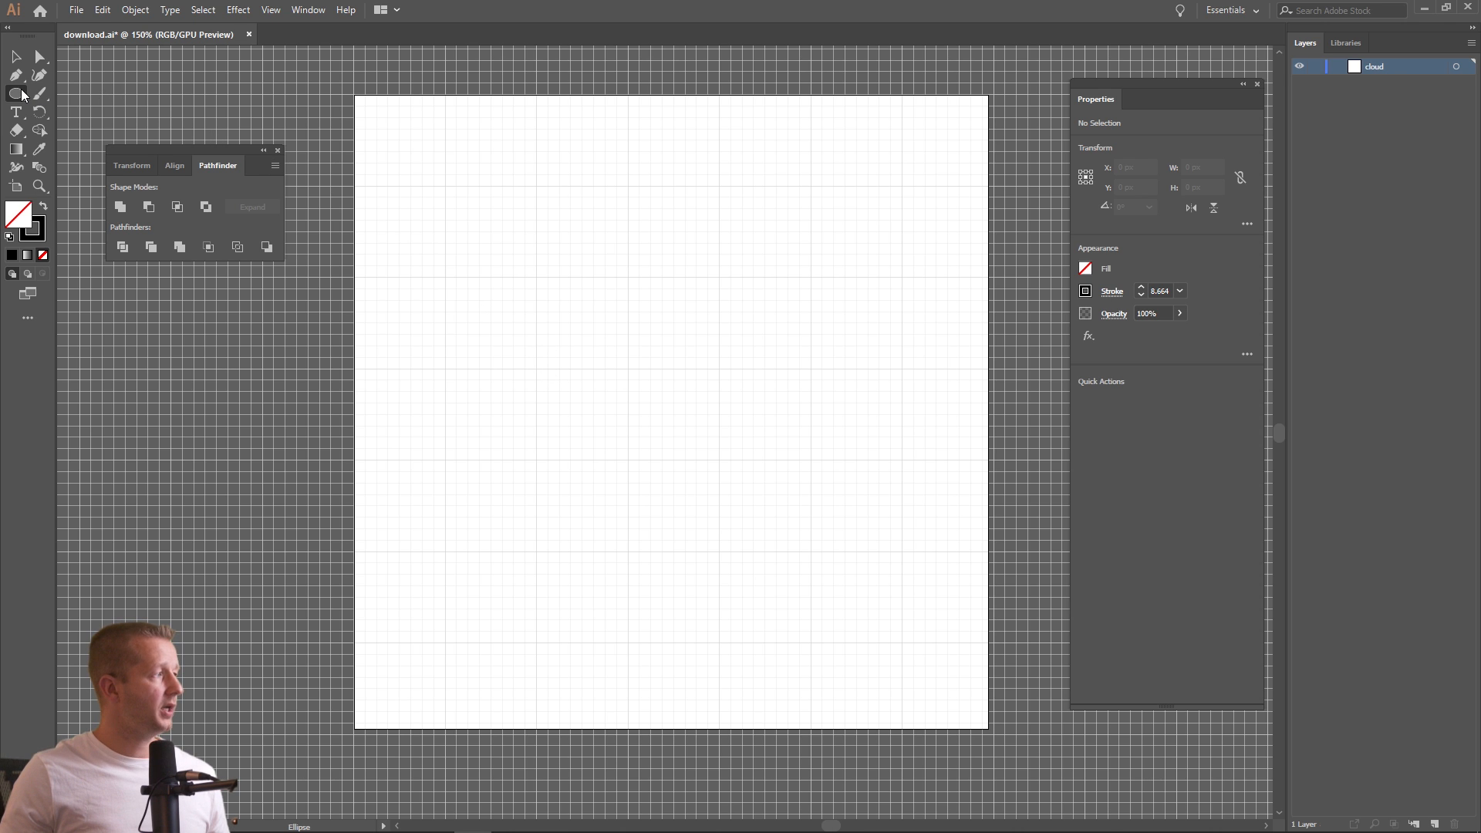
left_click_drag(17, 96, 74, 94)
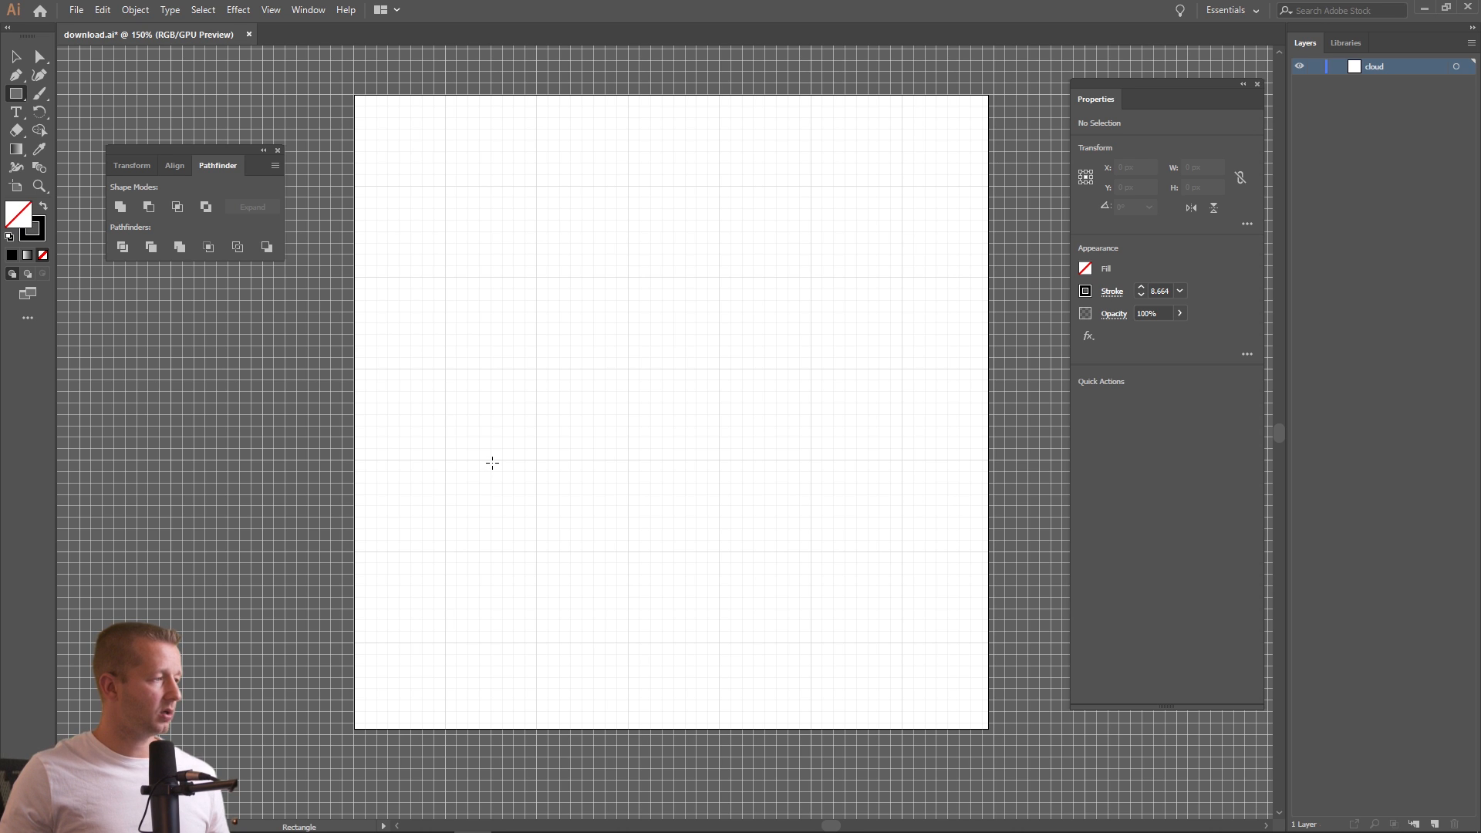
left_click_drag(492, 463, 855, 559)
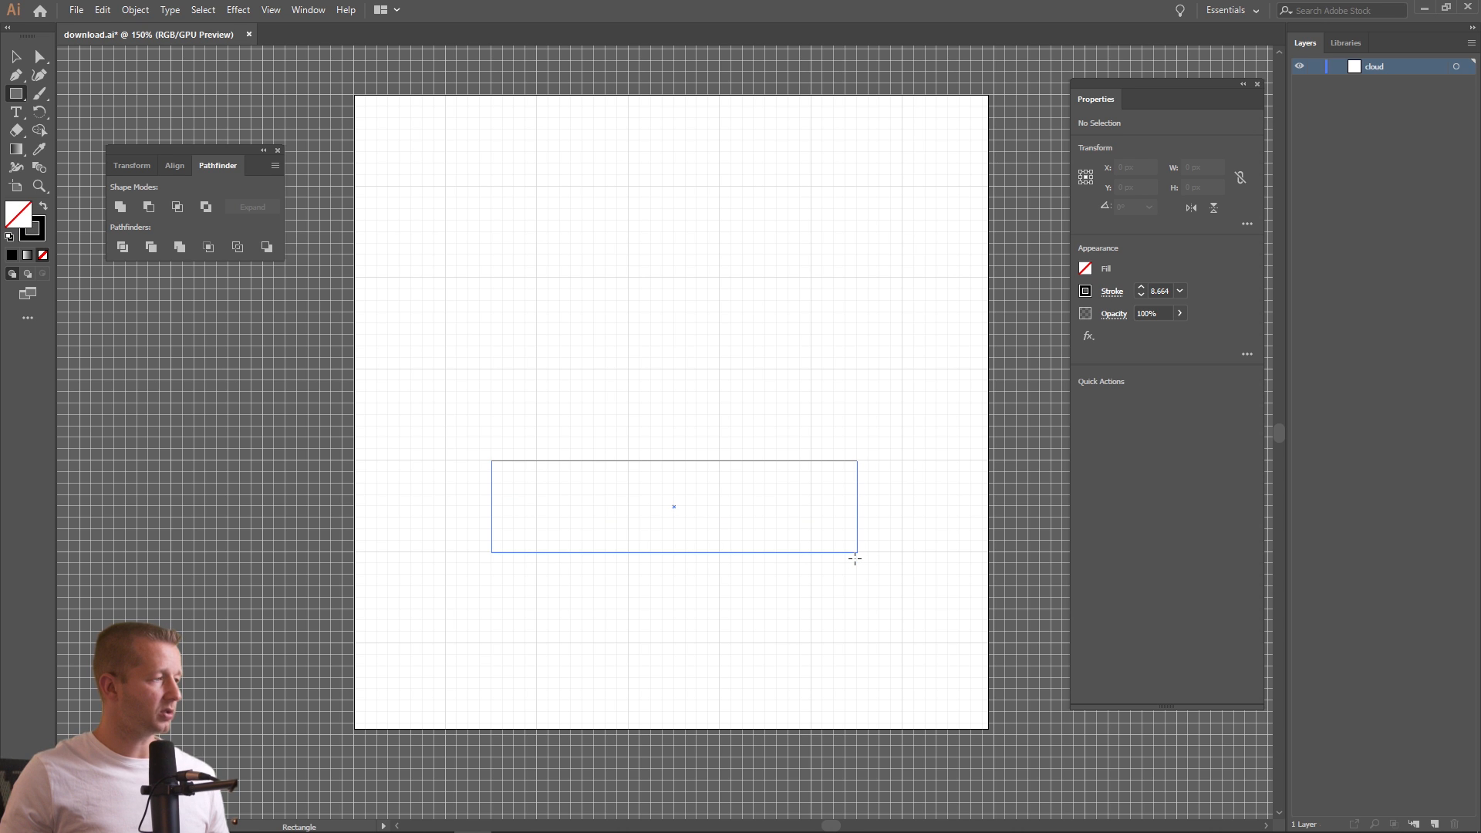
left_click_drag(855, 558, 855, 559)
key("ctrl+z")
Draw a 360 by 126 px rectangle centred across the artboard's lower half and round its corners fully into a pill
mouse_move(676, 506)
left_mouse_down()
mouse_move(895, 578)
mouse_move(903, 552)
left_mouse_up()
left_click_drag(680, 463, 674, 391)
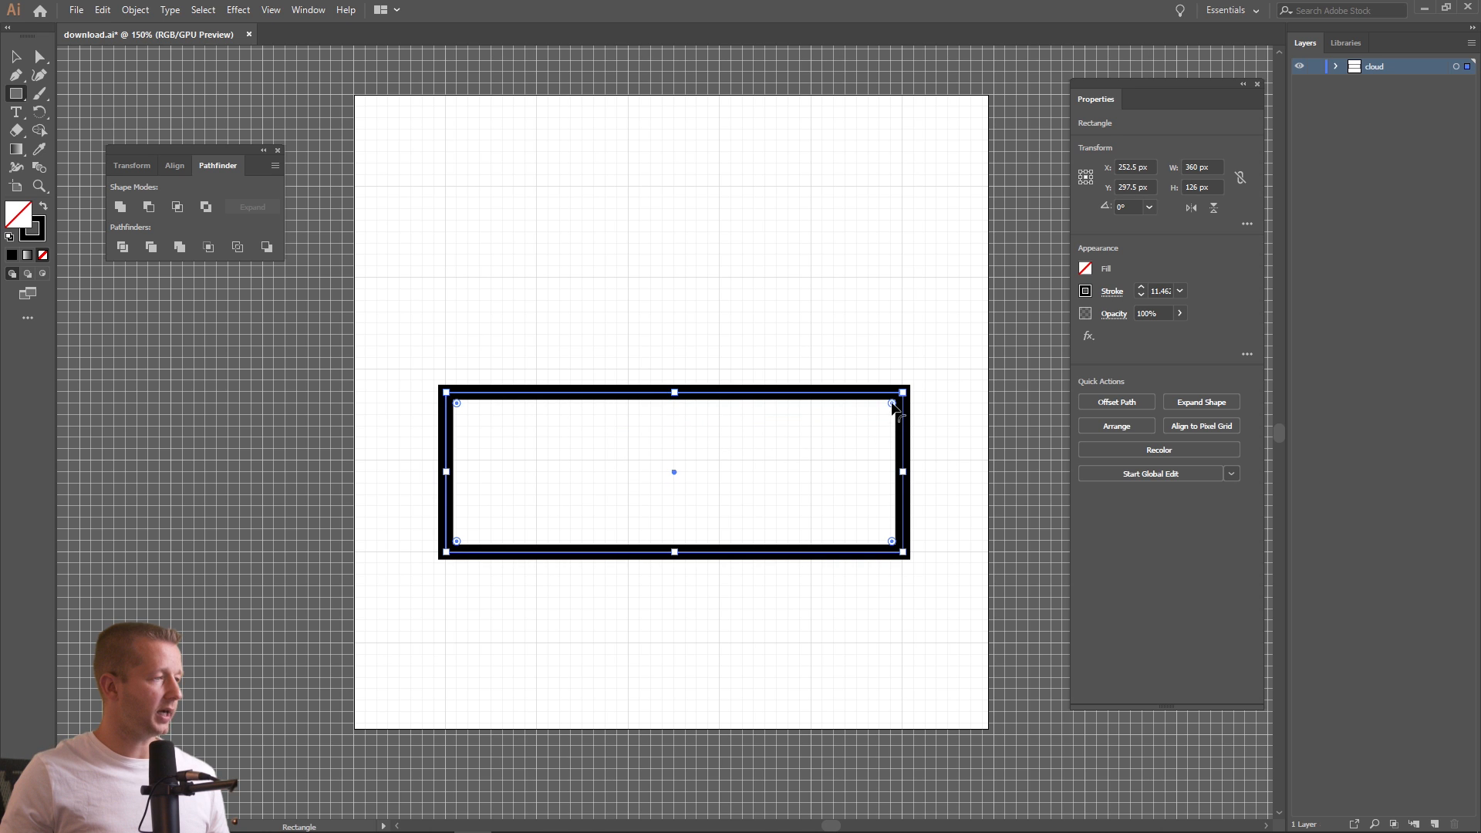
left_click_drag(892, 404, 734, 552)
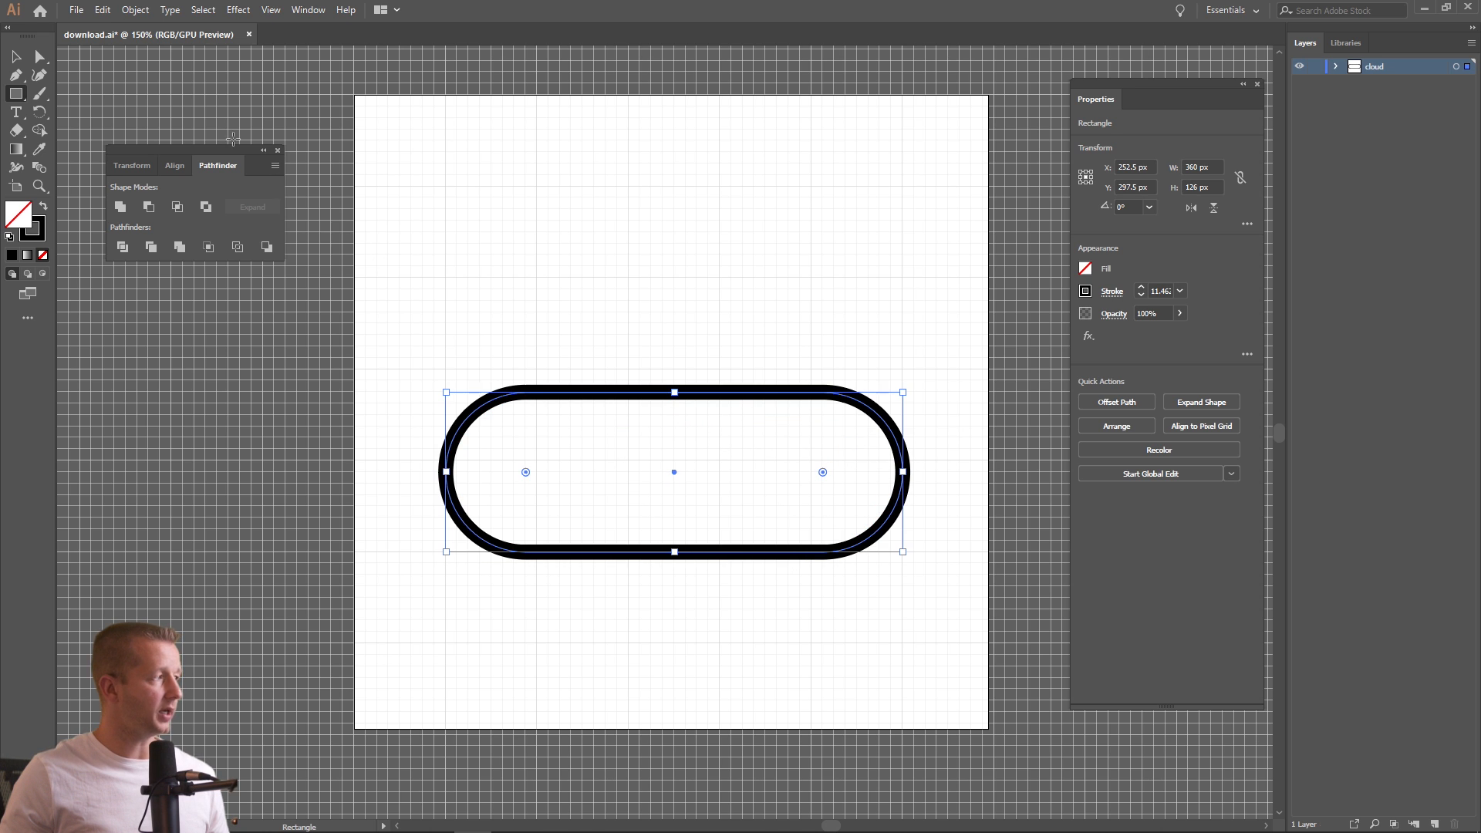
Remove the pill shape's stroke, fill it with solid black and deselect it
left_click(16, 58)
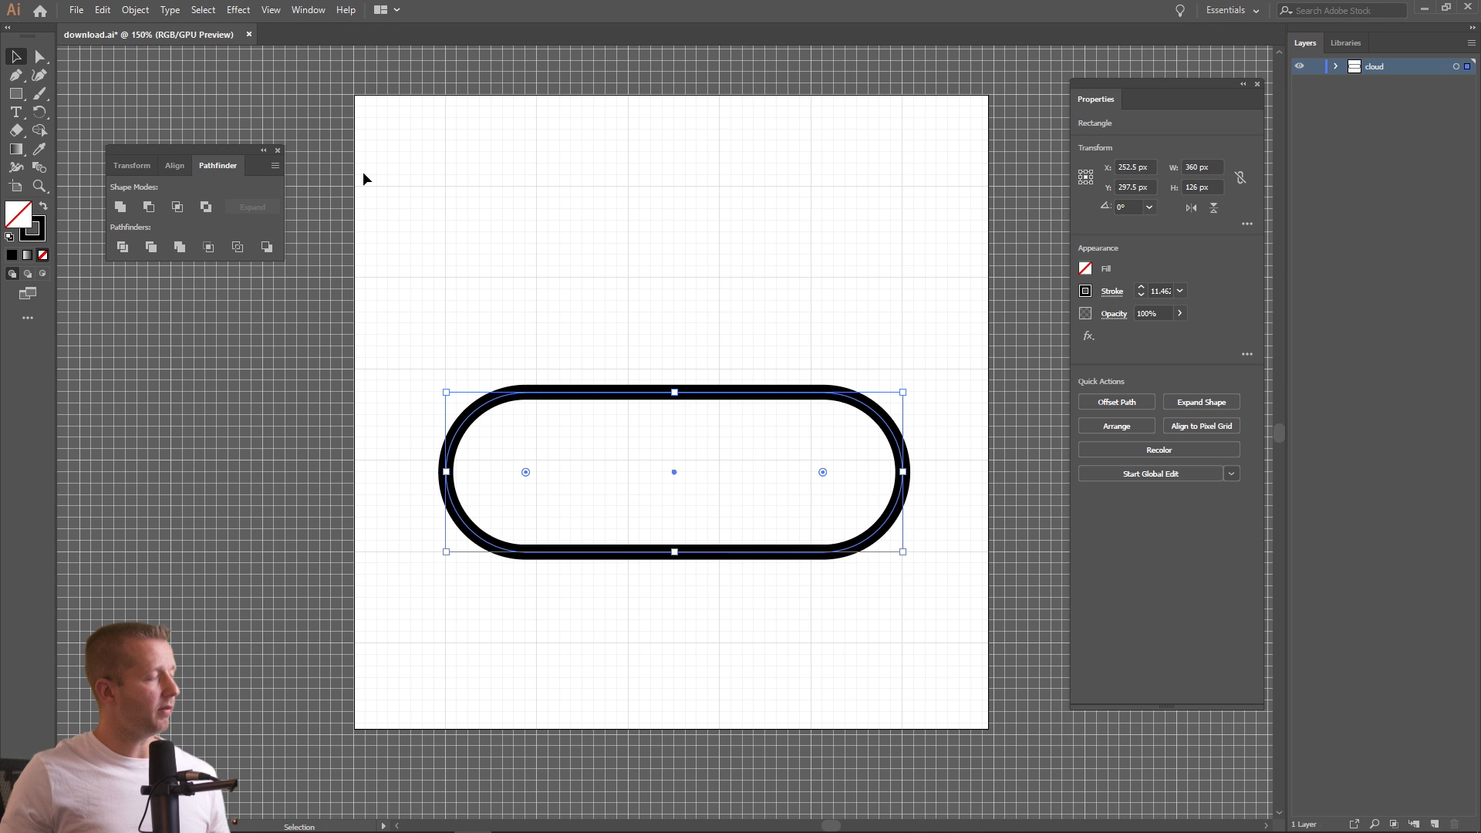
left_click(1086, 292)
left_click(917, 347)
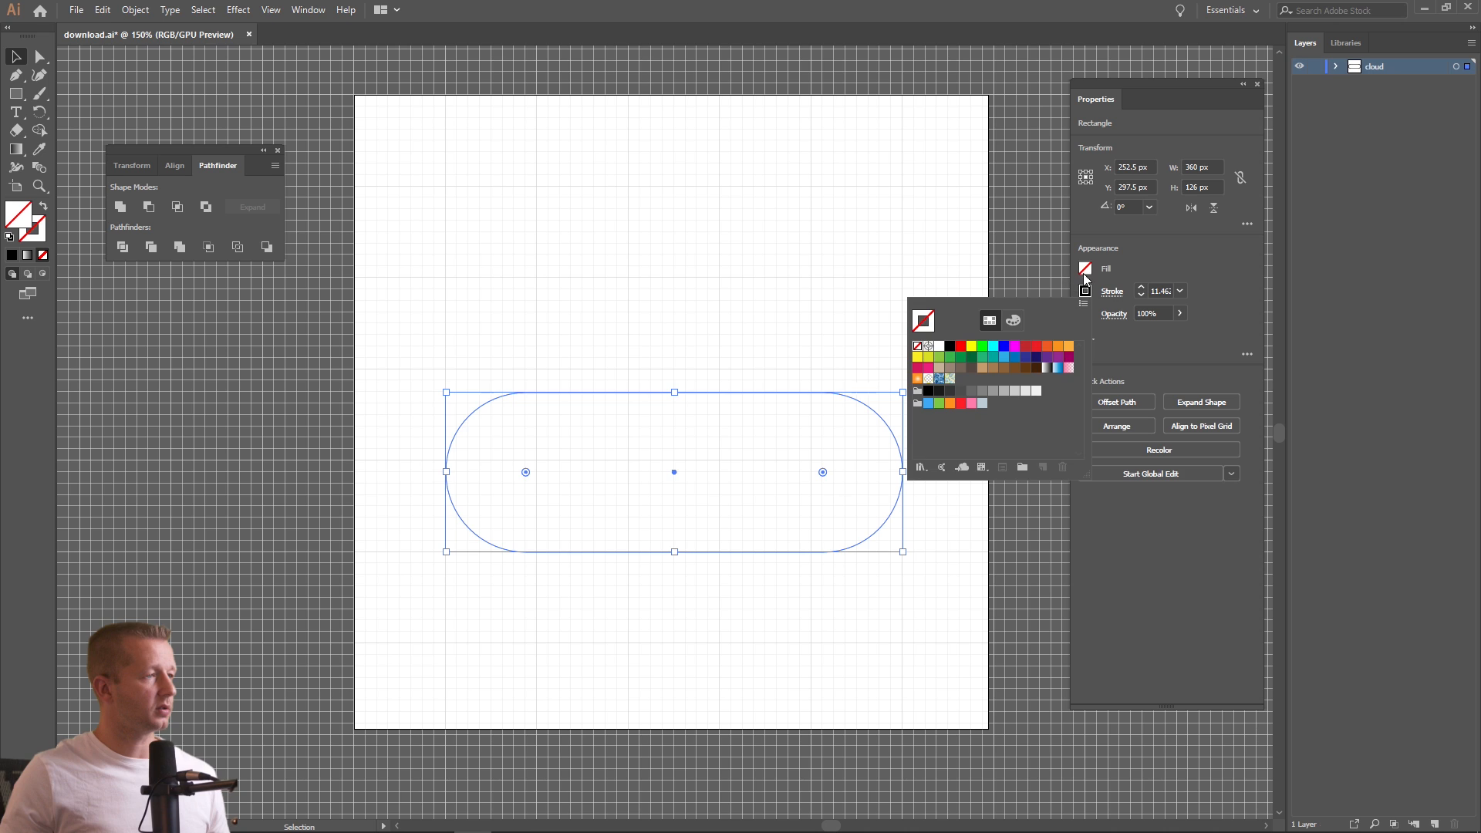
left_click(1086, 269)
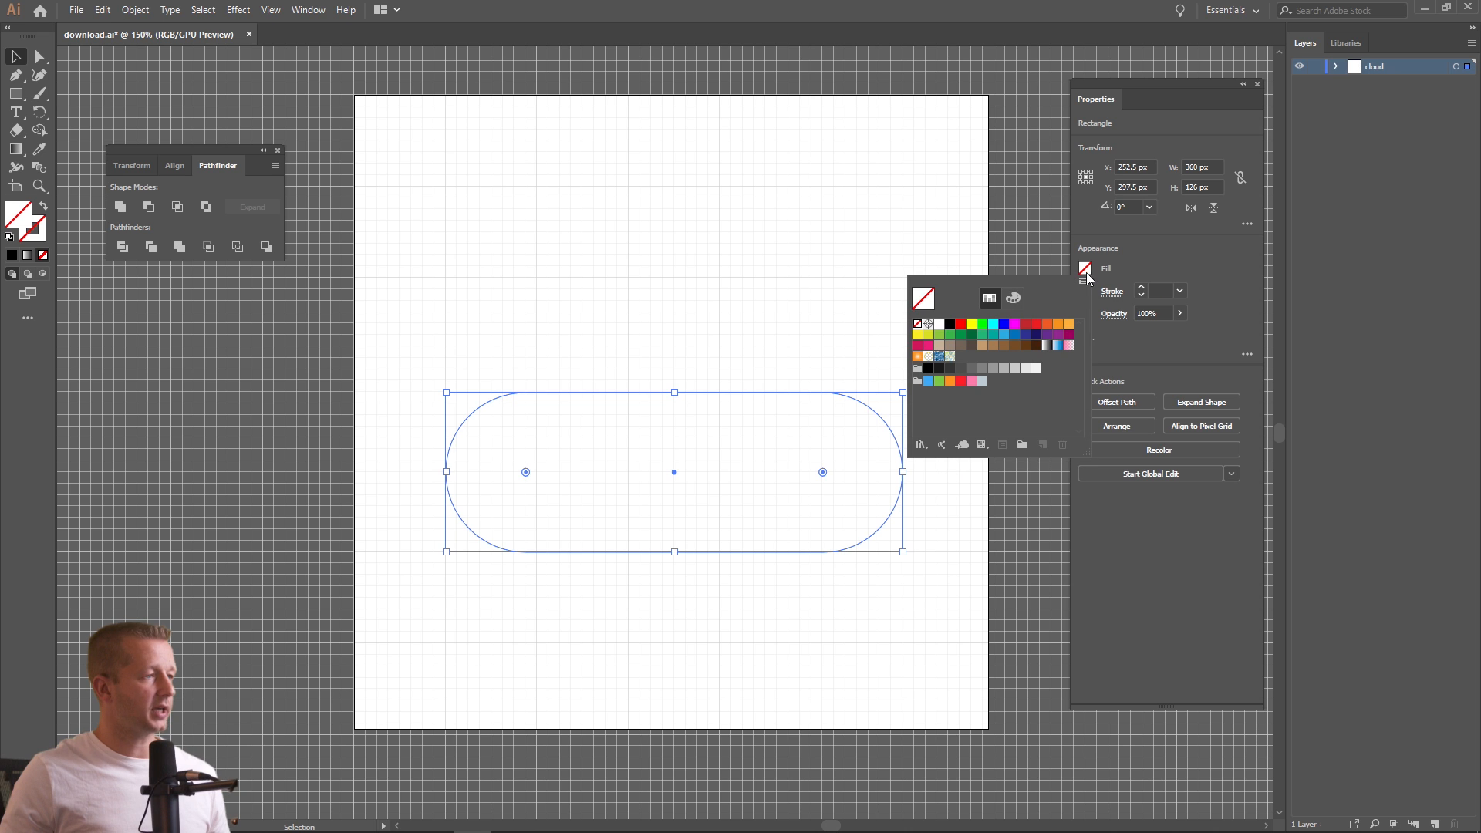
left_click(950, 324)
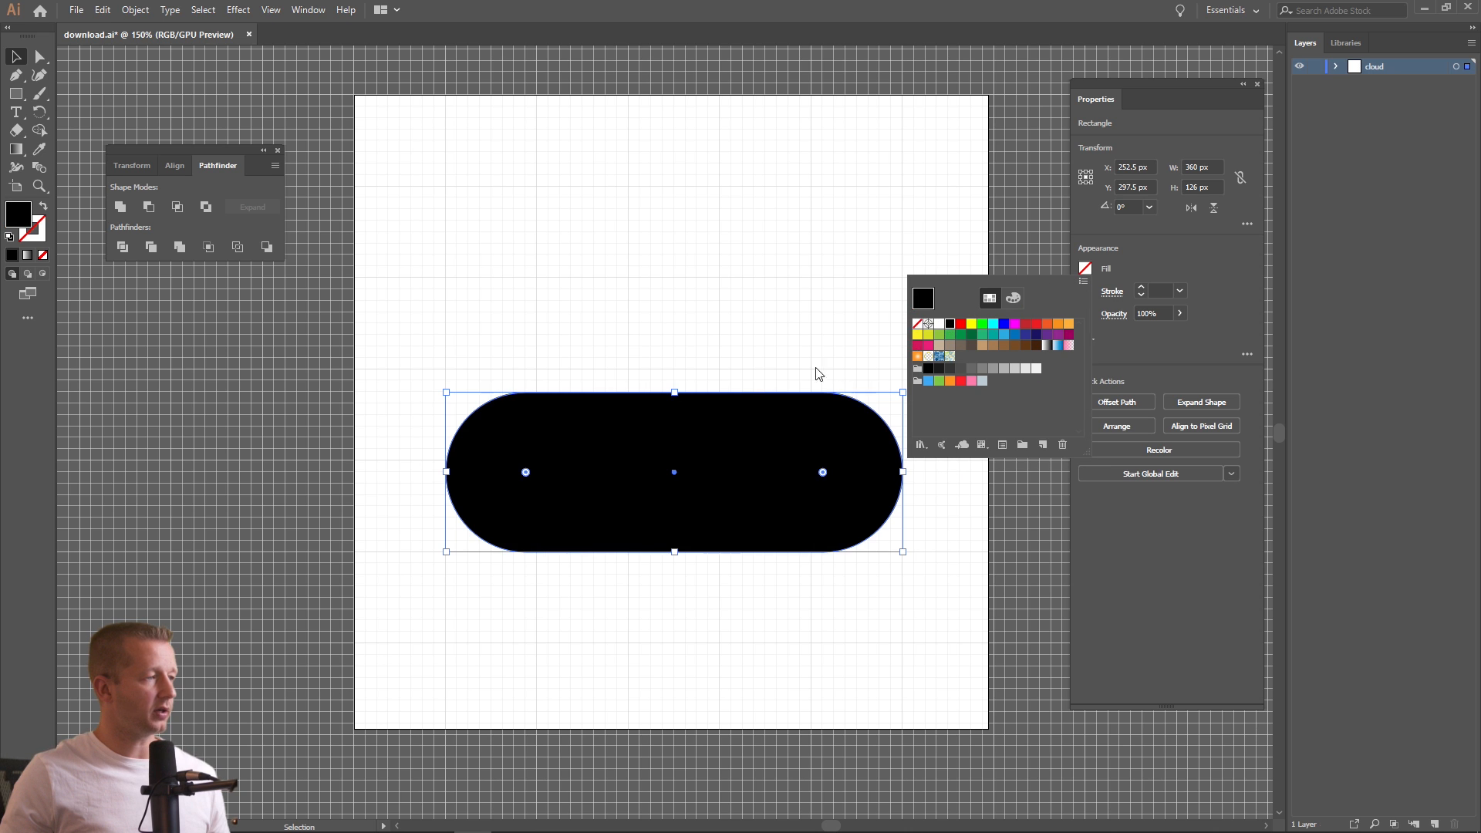
left_click(330, 159)
Draw a 162 px black circle over the left half of the pill and move it up so it rises above the pill
left_click_drag(15, 93, 73, 116)
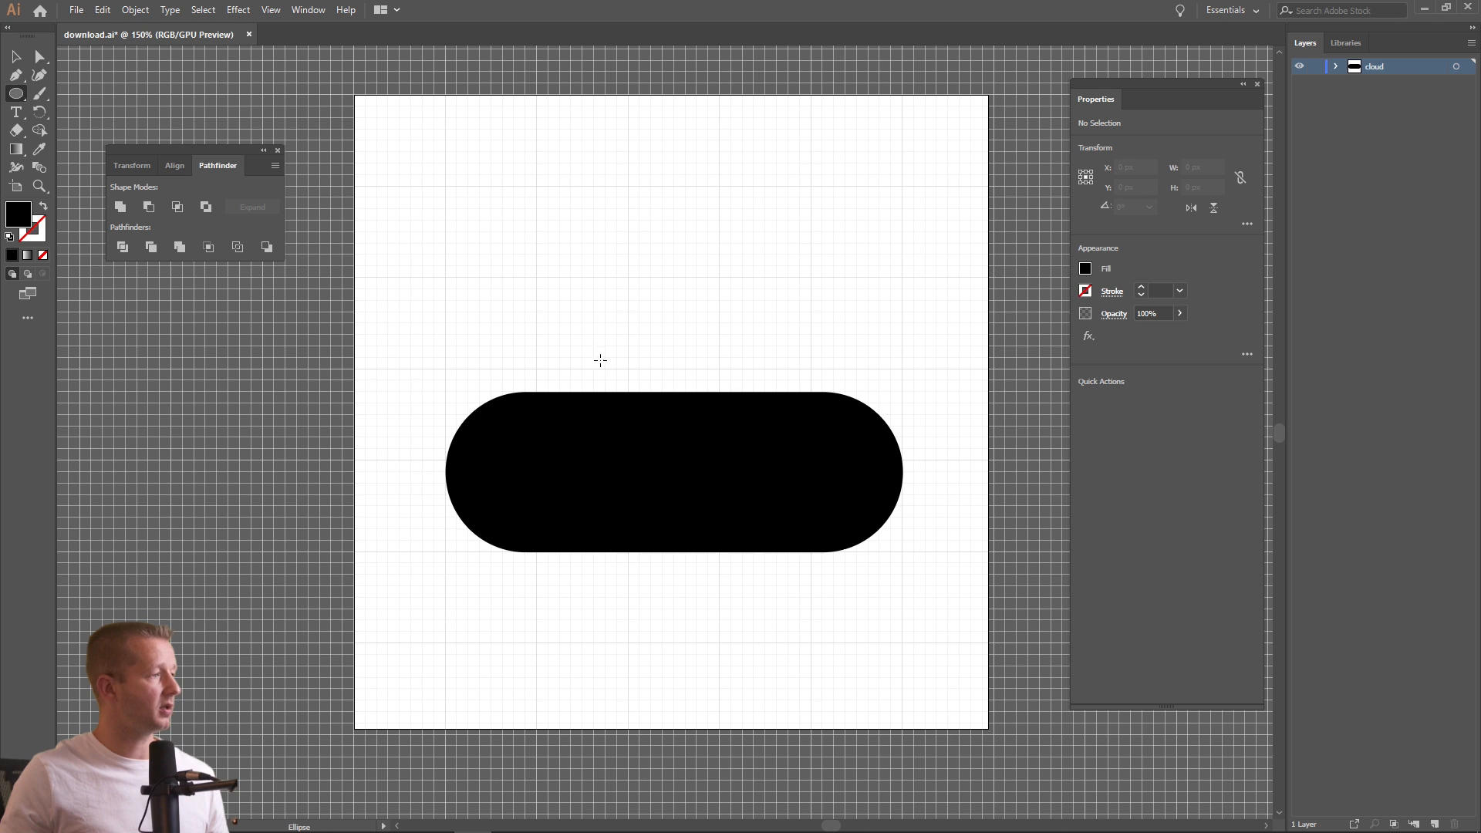
left_click_drag(605, 438, 708, 526)
key("v")
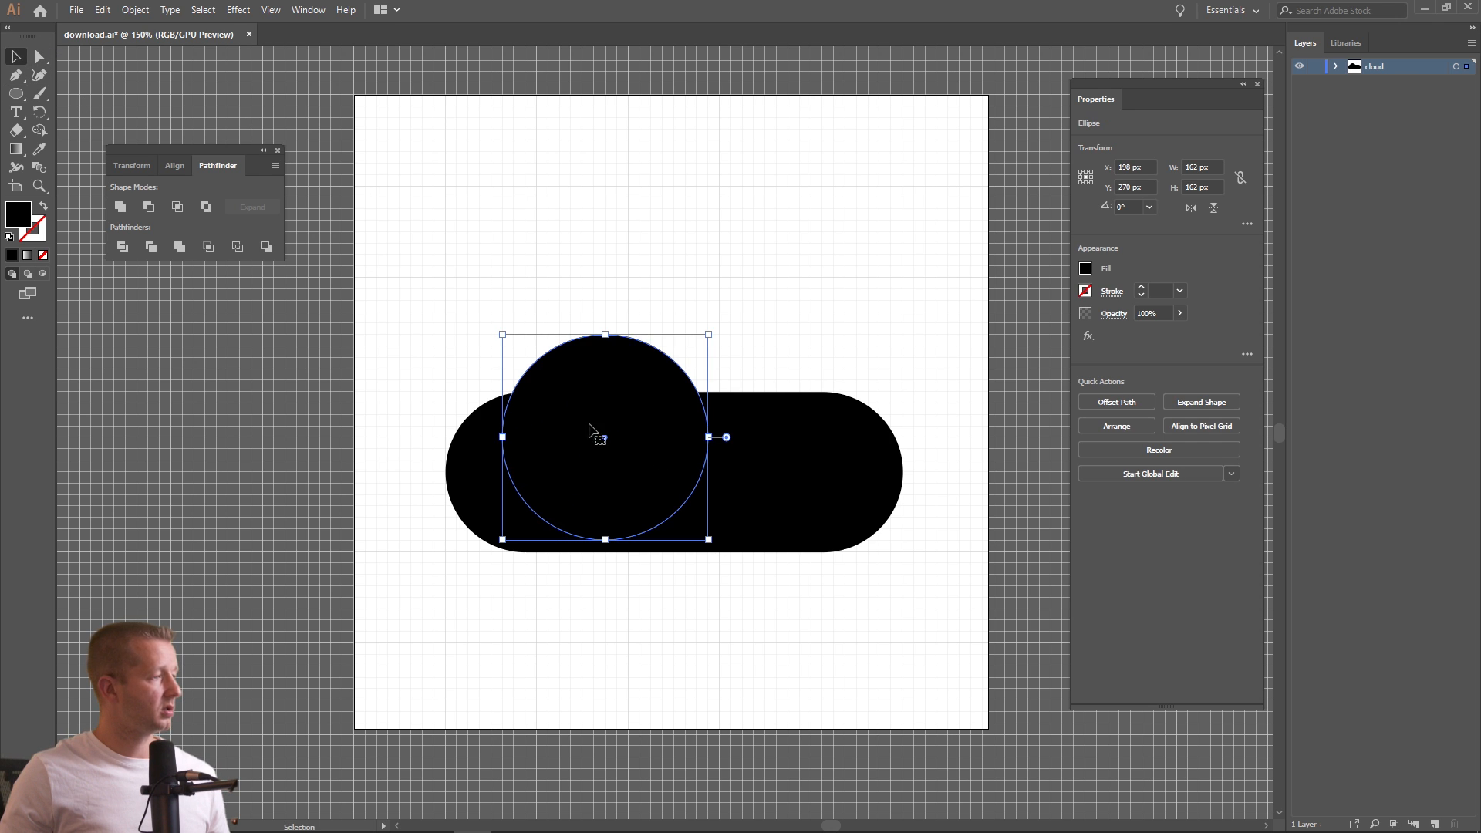
left_click_drag(596, 434, 628, 384)
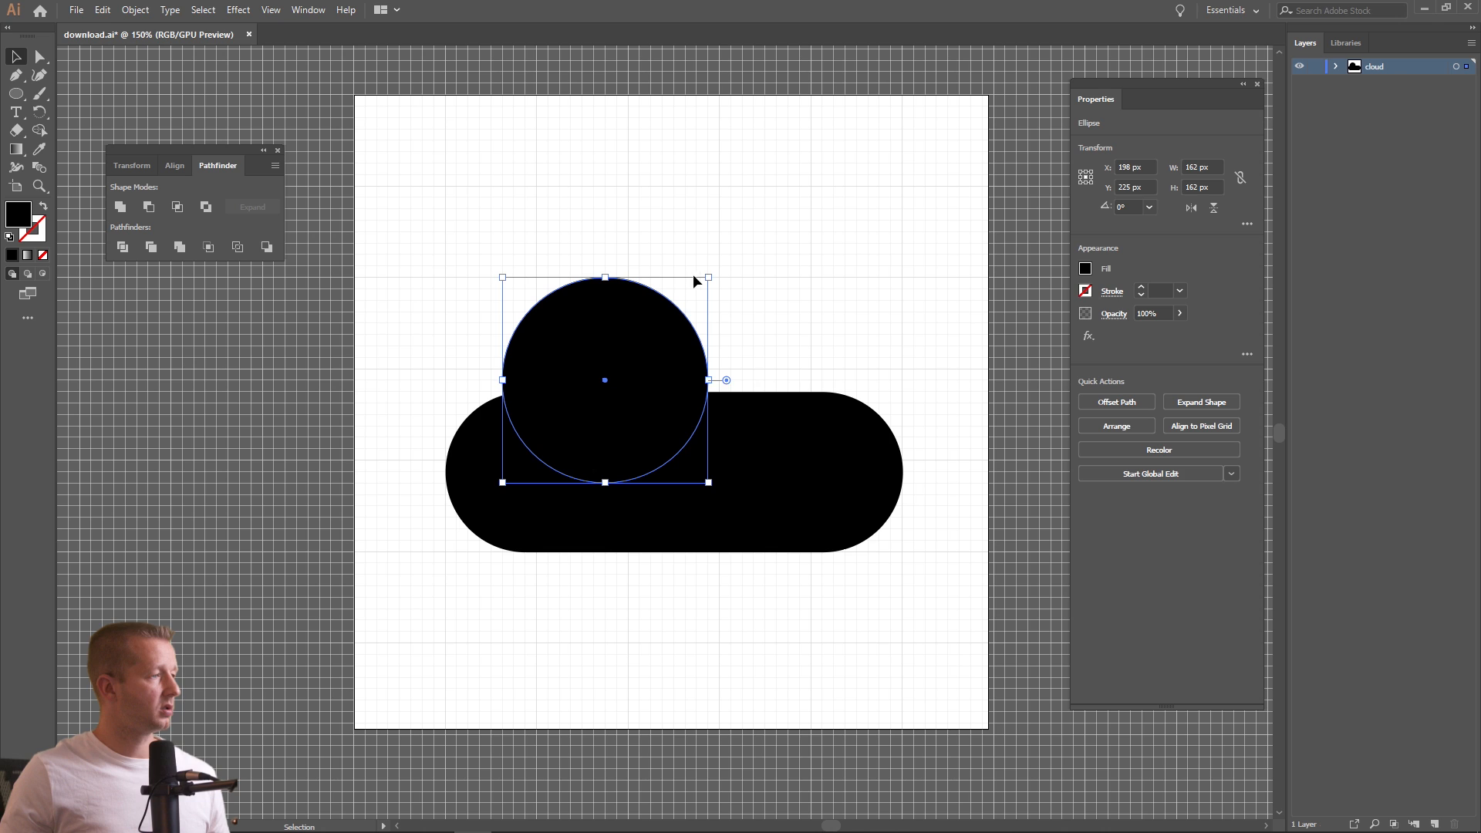
Enlarge the circle and add a smaller black circle overlapping its right side to complete the cloud silhouette
left_click_drag(706, 276, 716, 320)
left_click(684, 335)
left_click_drag(594, 240, 685, 334)
left_click_drag(803, 382, 794, 357)
Unite the pill and the two circles into a single cloud shape
left_click(1054, 291)
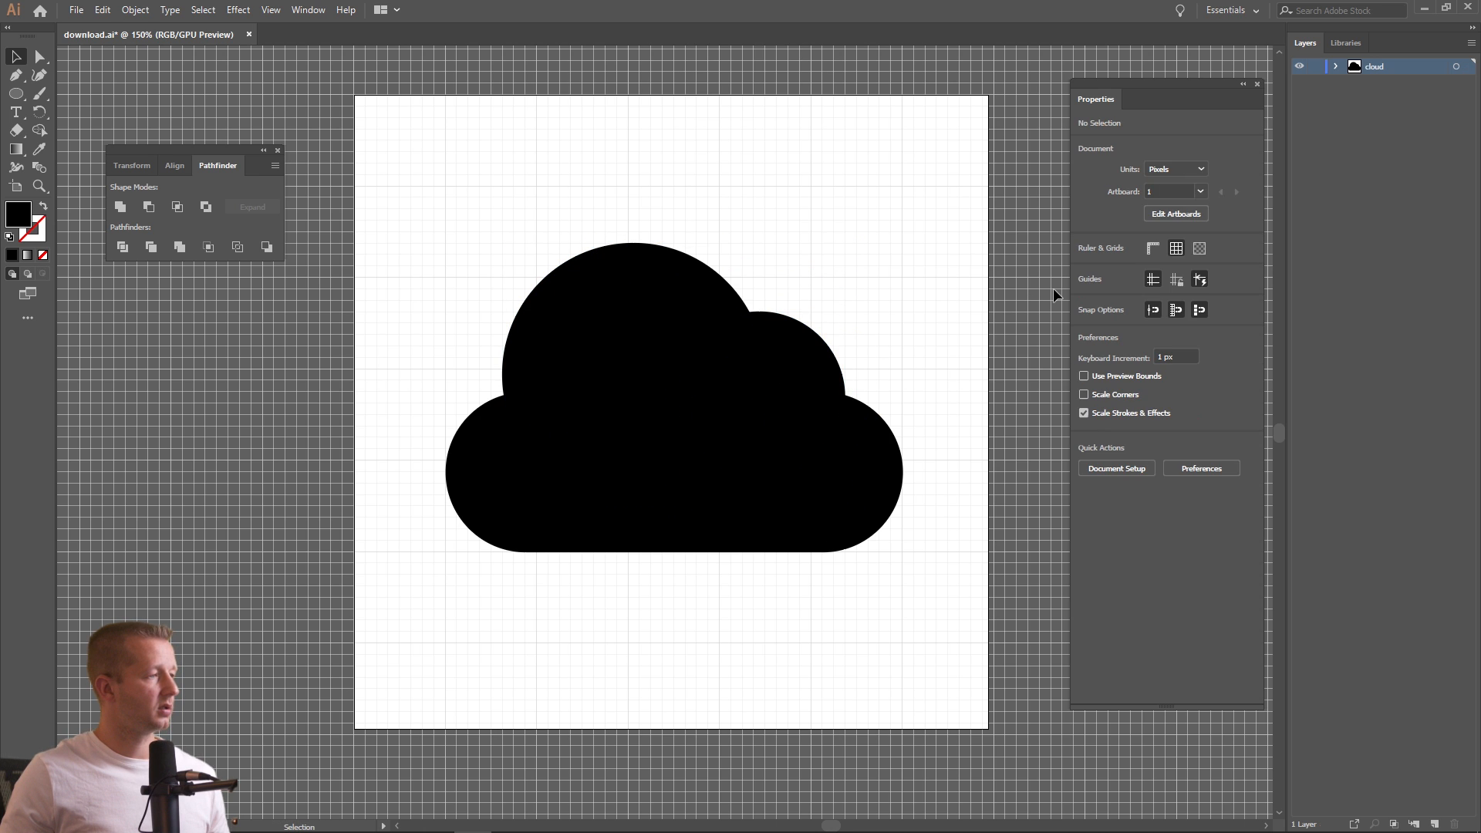
left_click_drag(934, 198, 530, 617)
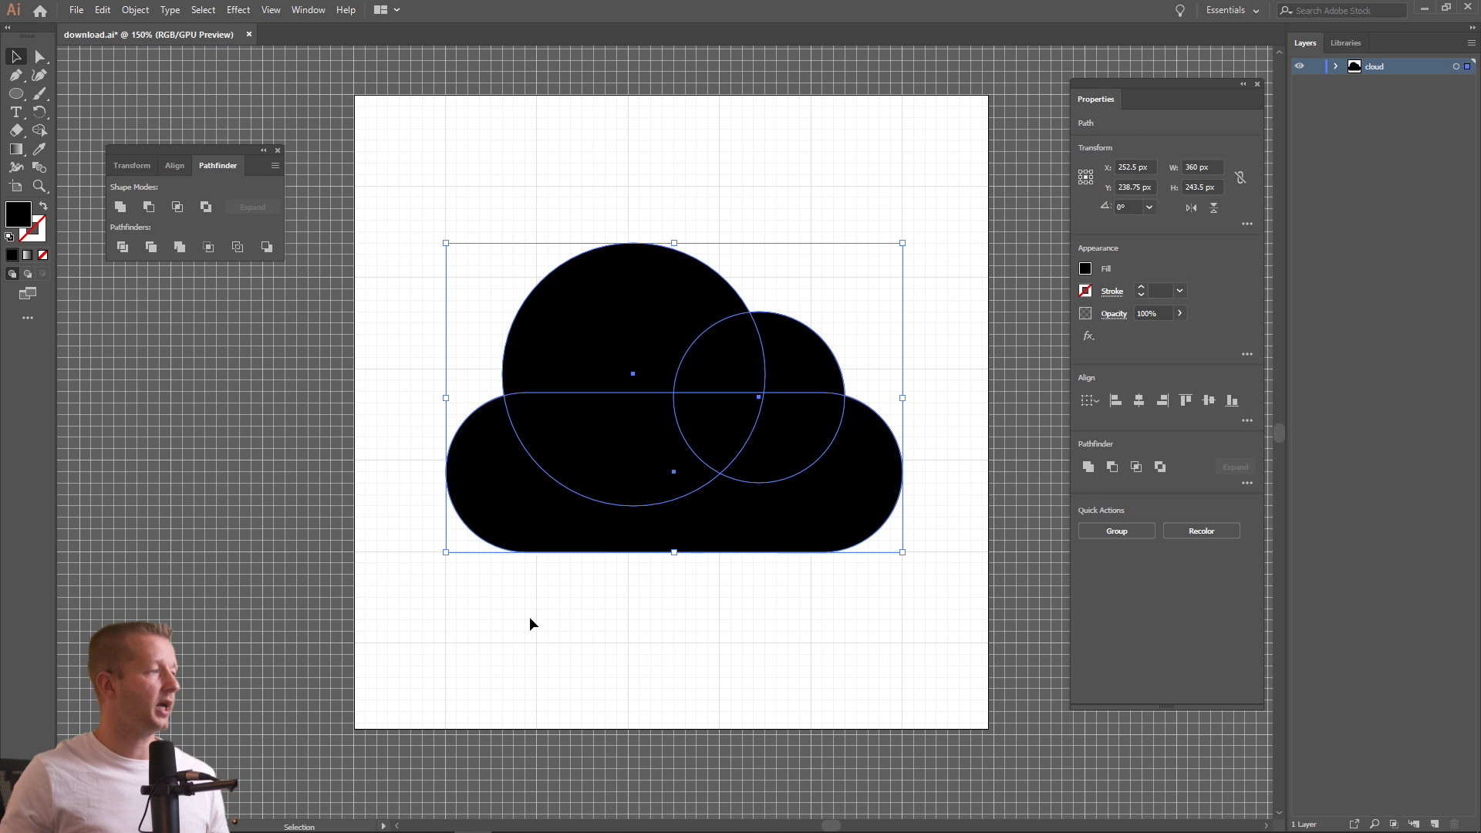
left_click(124, 207)
Give the cloud shape a 10 pt black stroke and remove its fill
left_click(1087, 292)
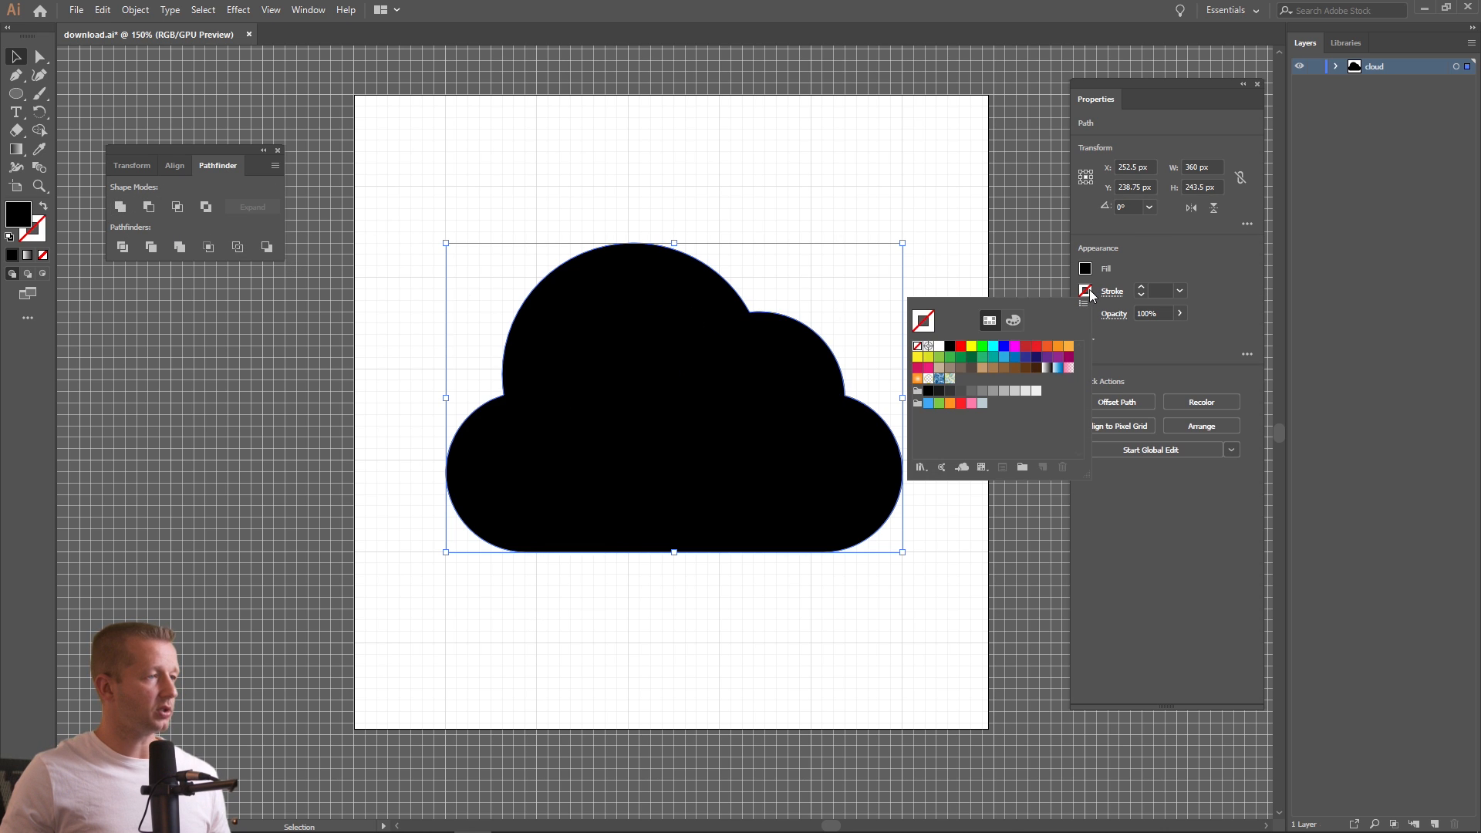
left_click(950, 347)
left_click(1142, 287)
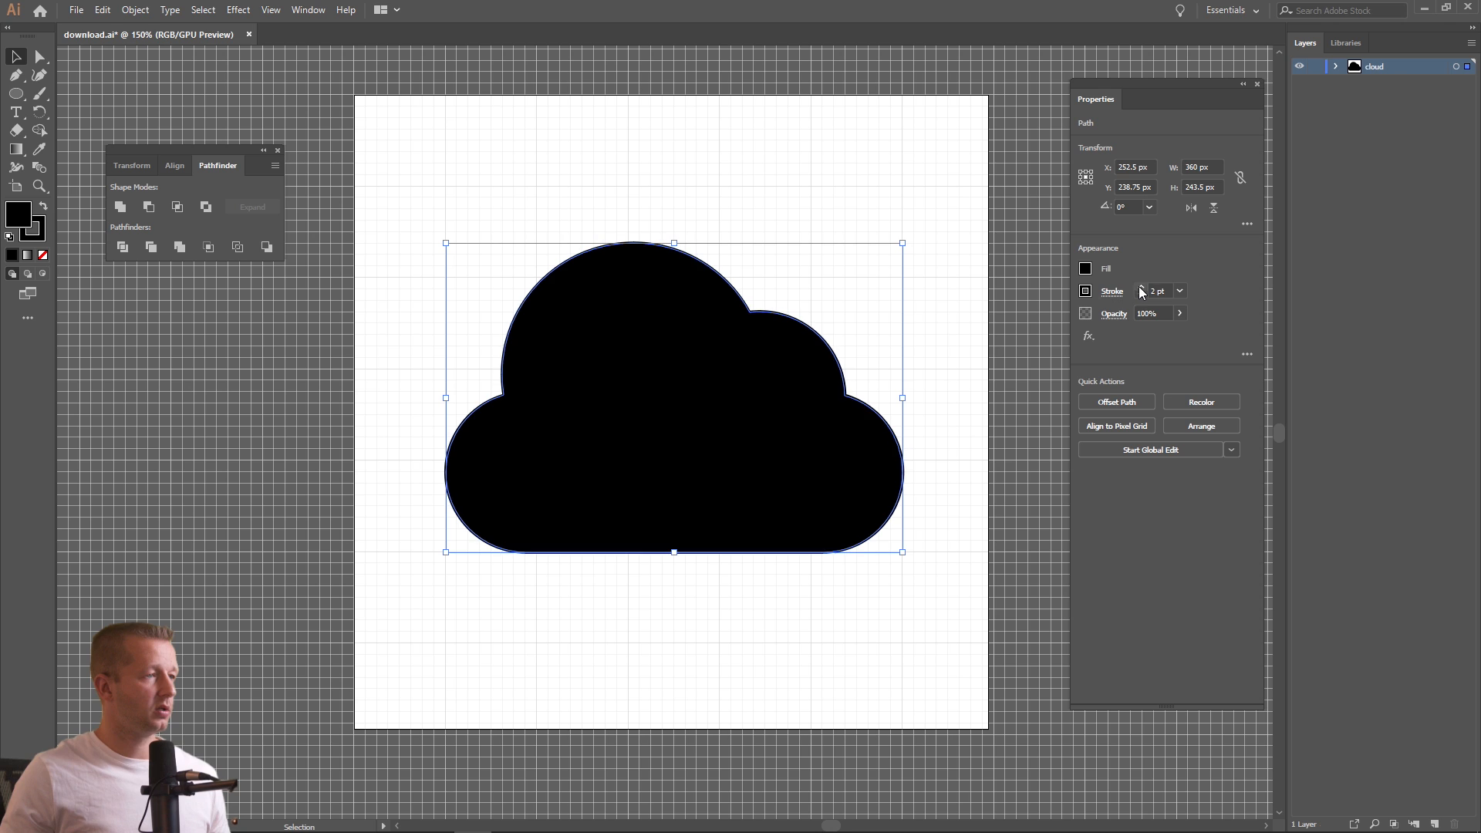
left_click(1142, 288)
left_click(1142, 288)
left_click(1142, 287)
left_click(1141, 288)
left_click(1141, 287)
left_click(1141, 288)
left_click(1141, 287)
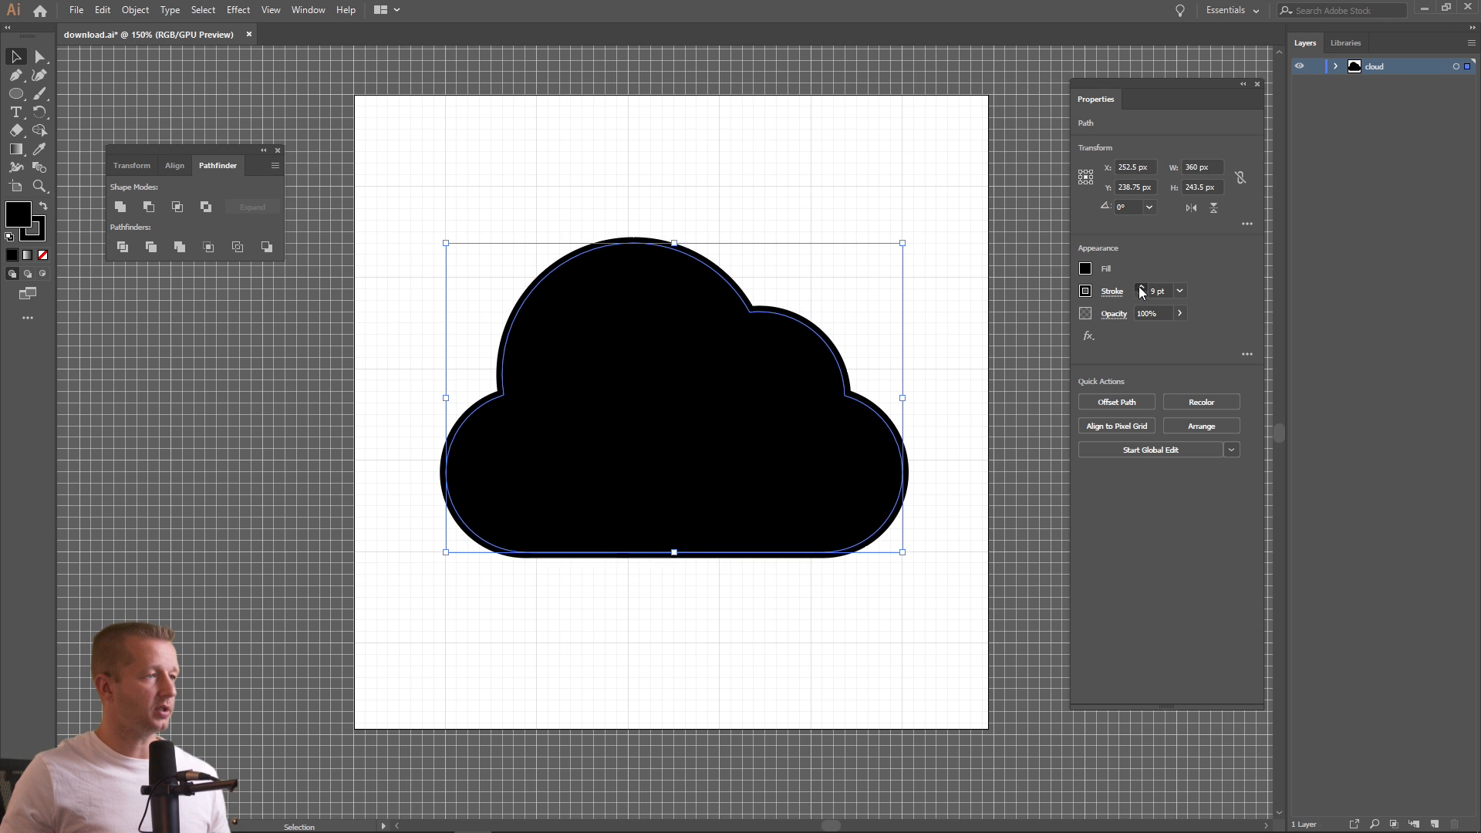
left_click(1086, 269)
left_click(921, 324)
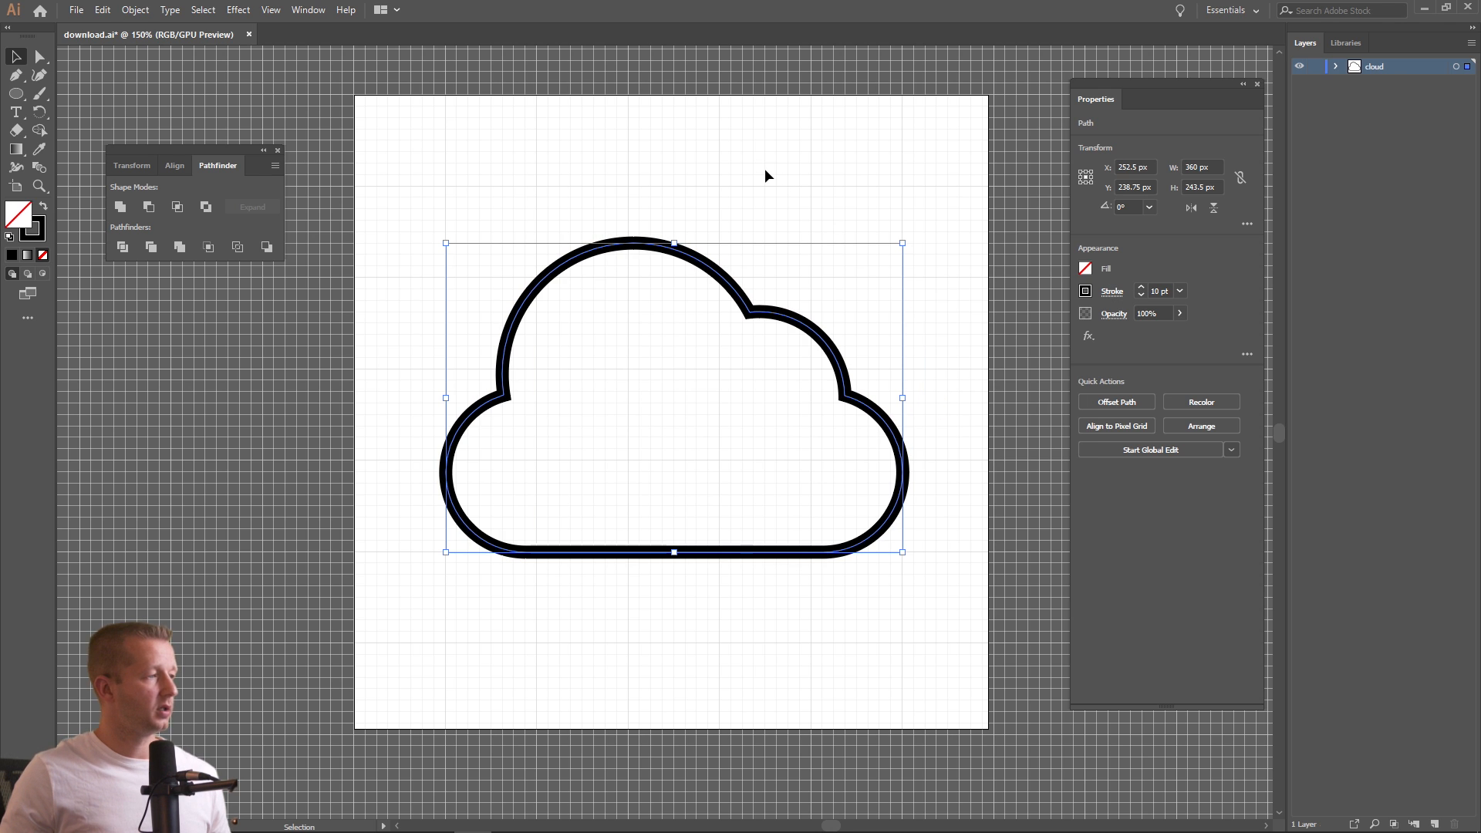
Move the cloud outline straight up on the artboard to leave room beneath it, with nothing left selected
left_click(769, 172)
left_click_drag(682, 248, 672, 194)
left_click(798, 192)
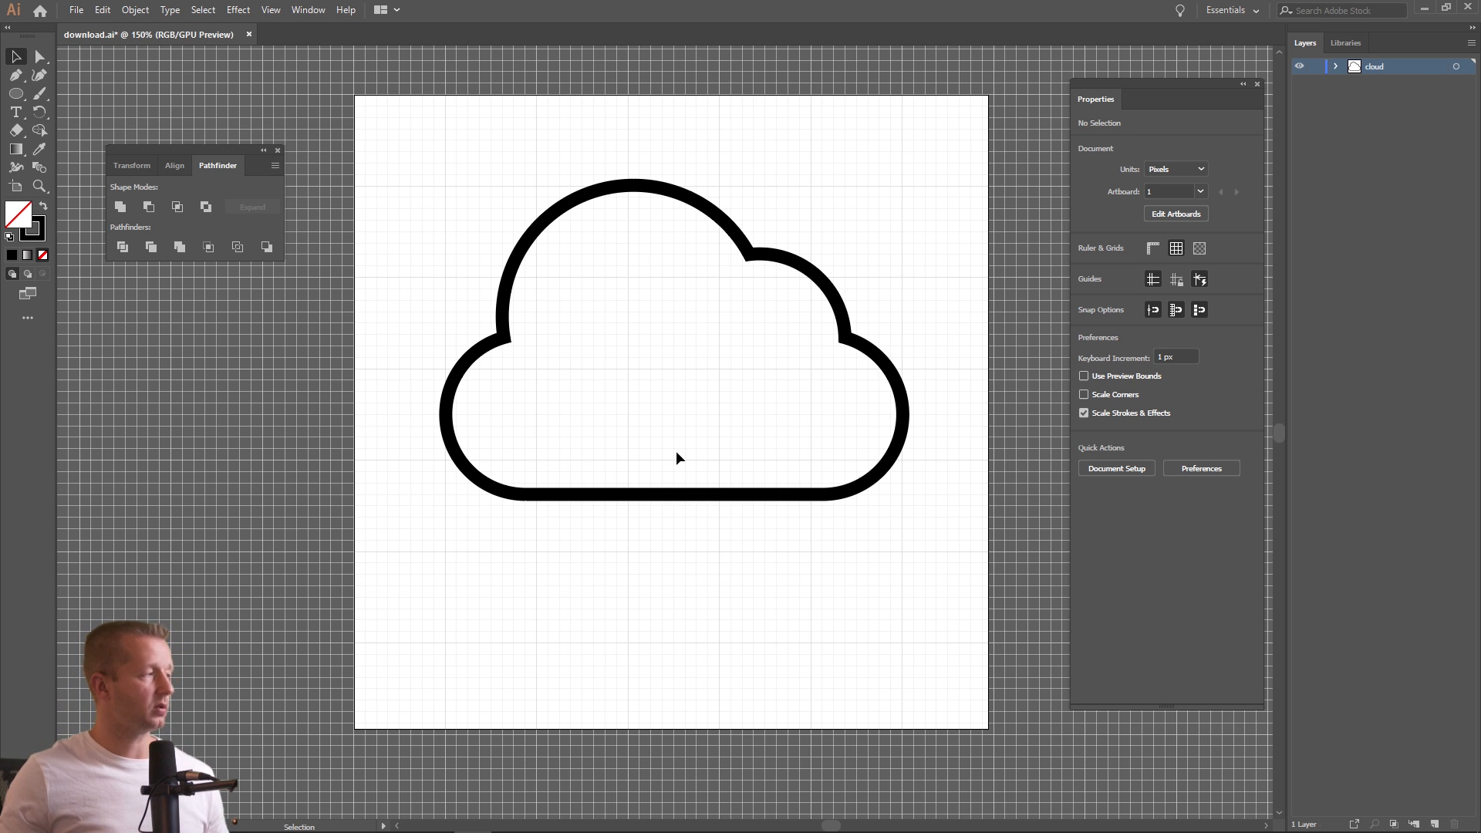
Draw a vertical line about 153 px long with the Pen tool, from the cloud's interior centre down past its base
left_click(17, 76)
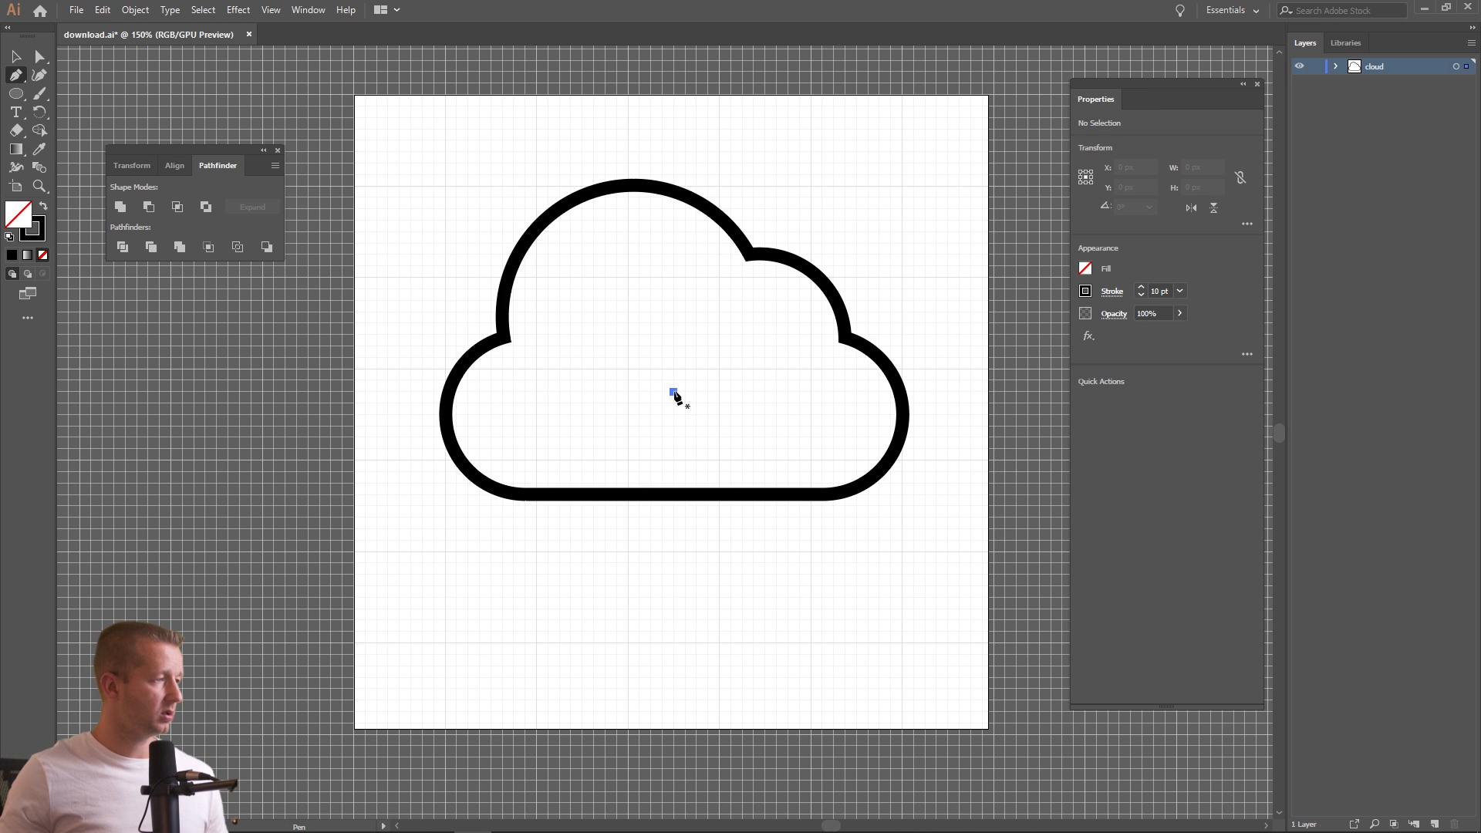
left_click(672, 392)
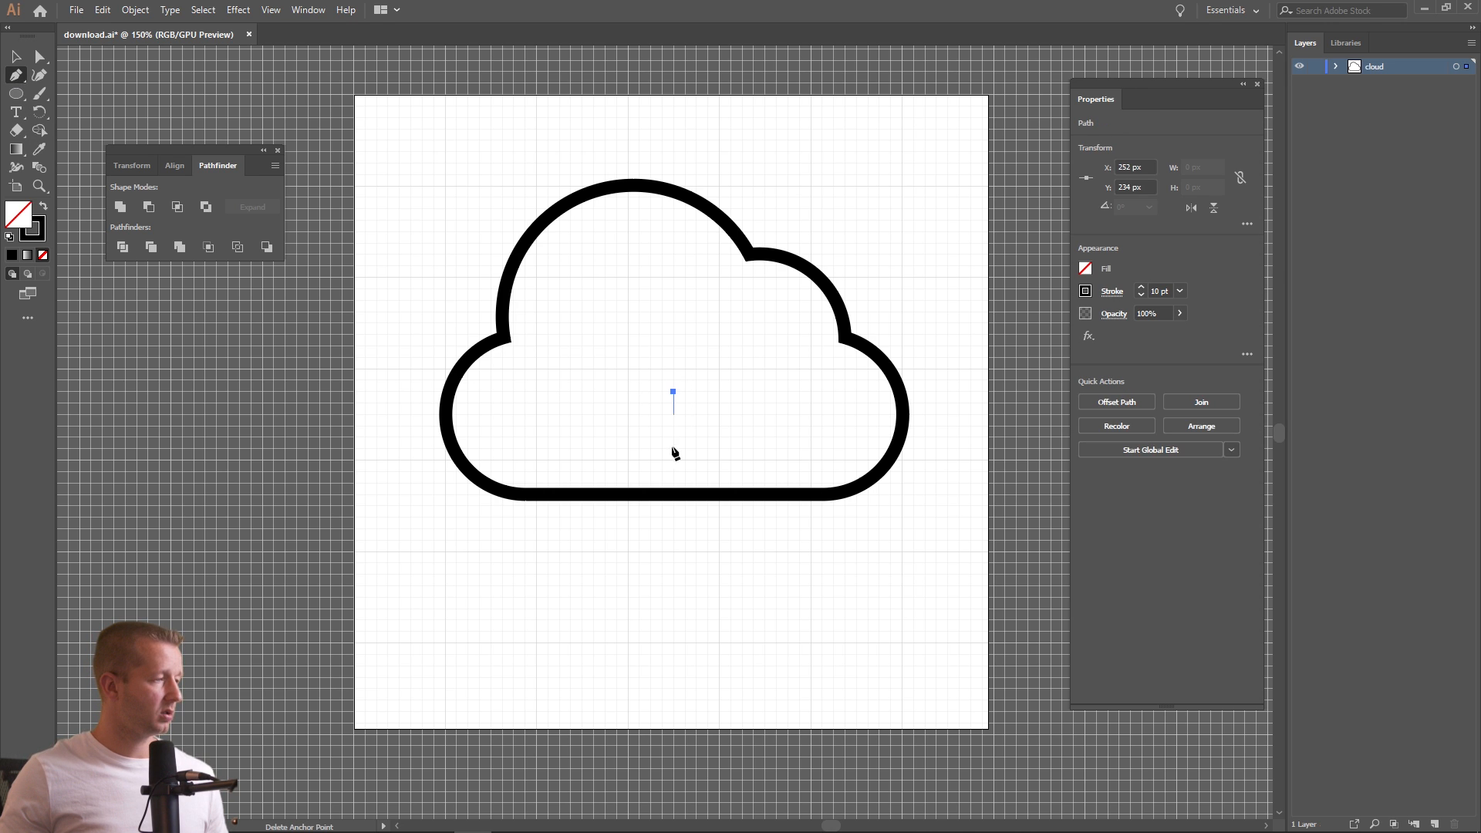
left_click(675, 553)
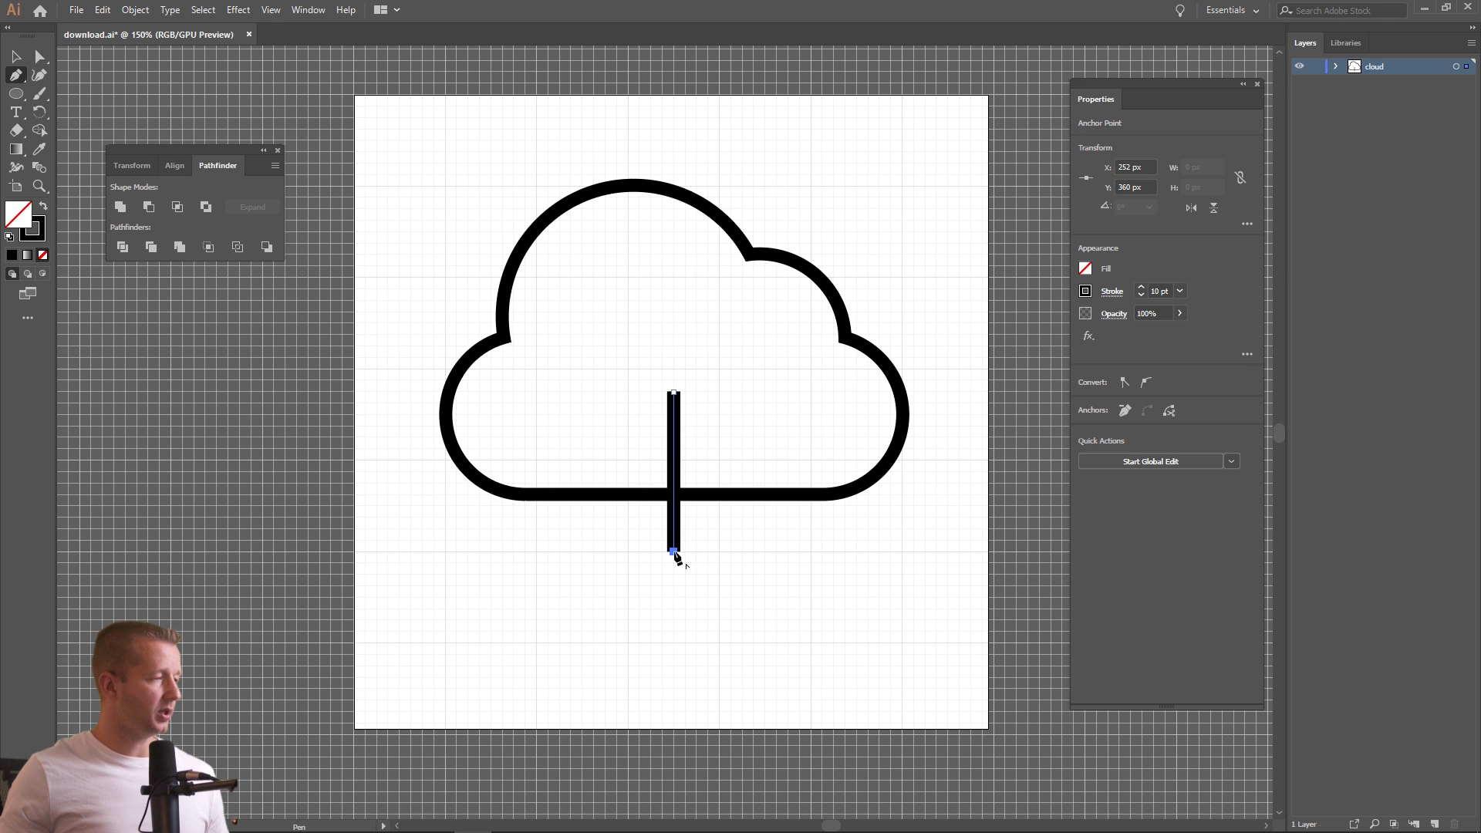
key("ctrl+z")
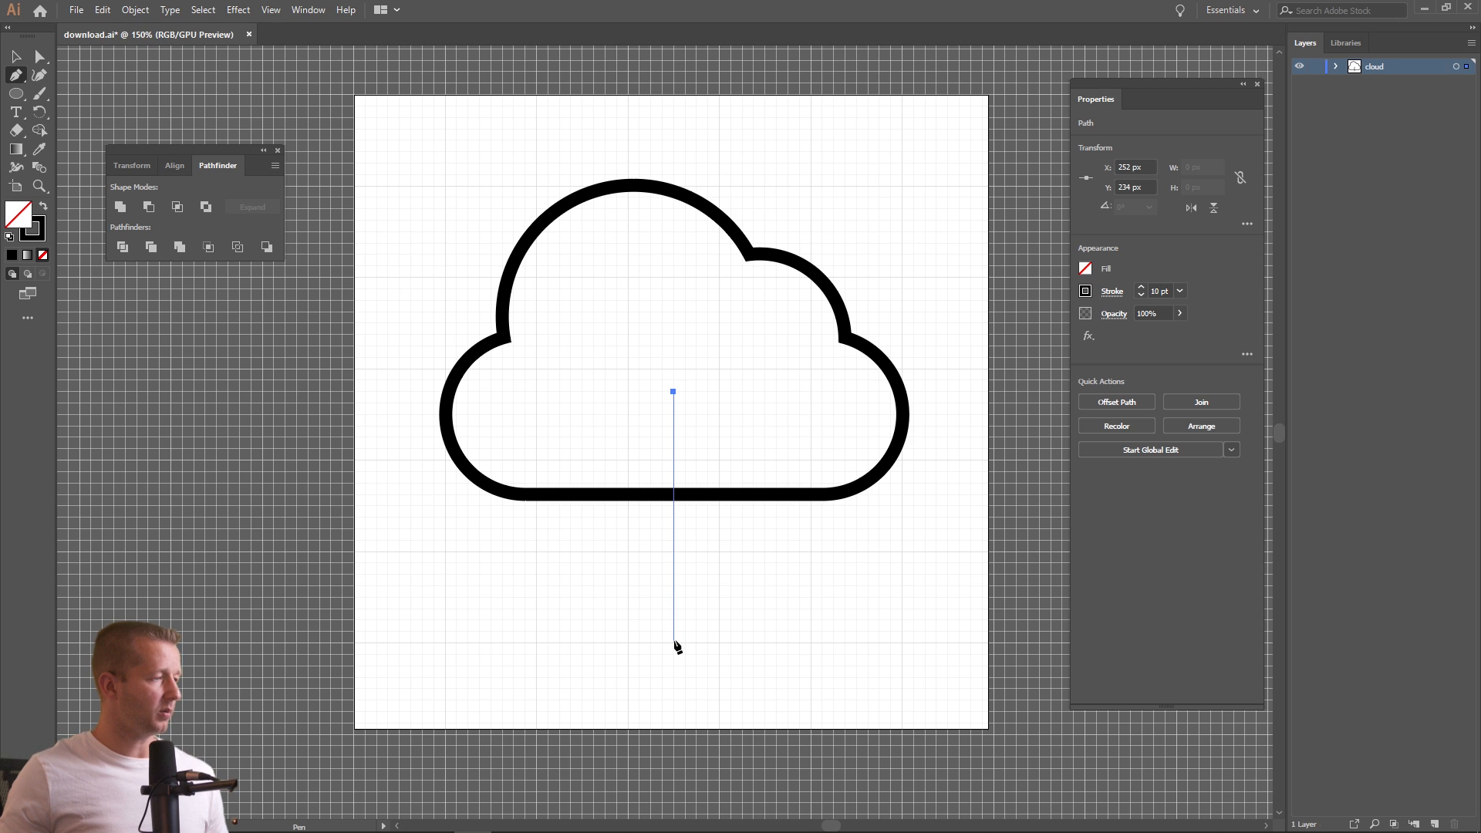
left_click(675, 590)
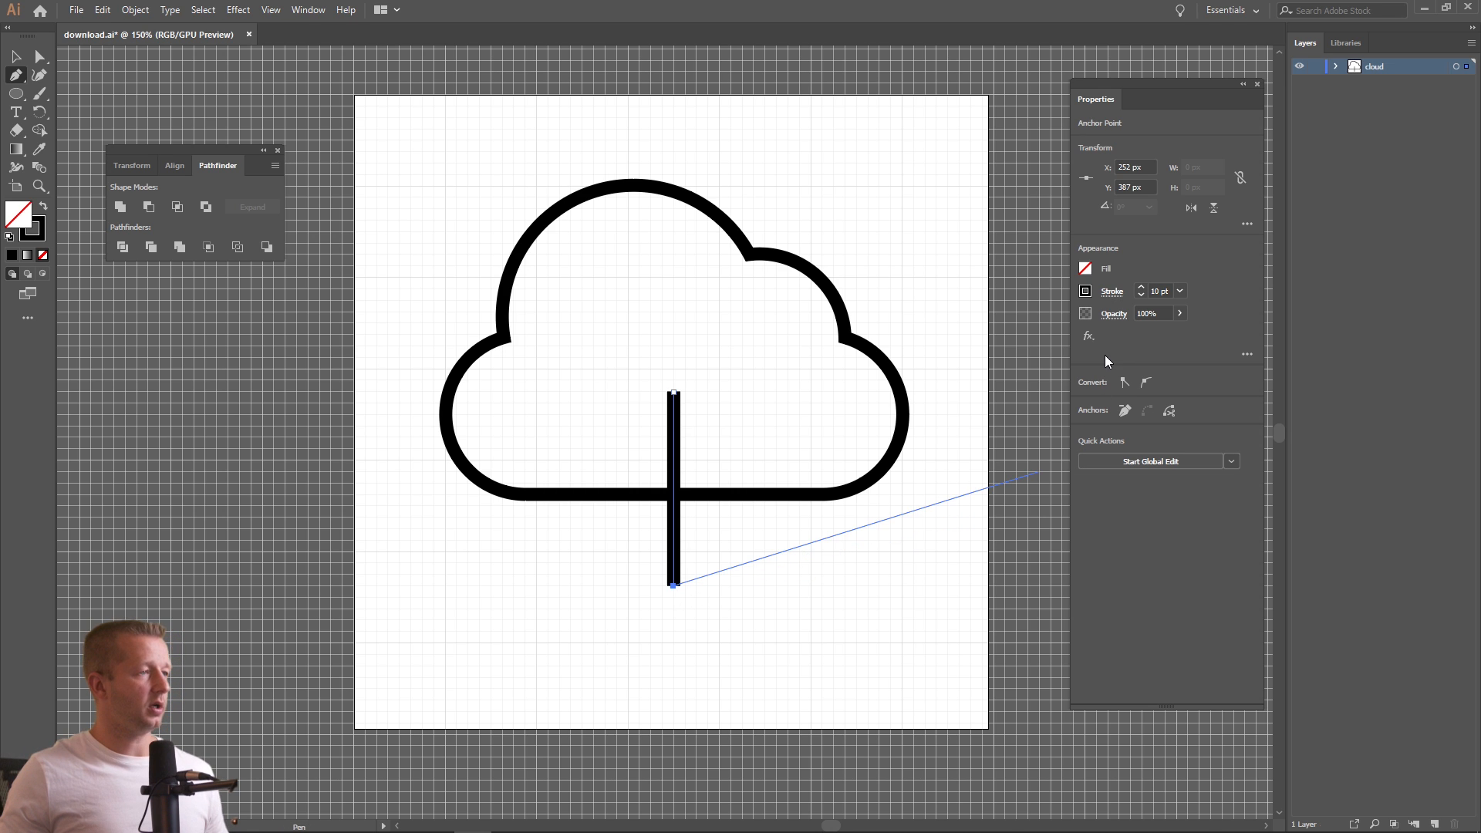
key("Escape")
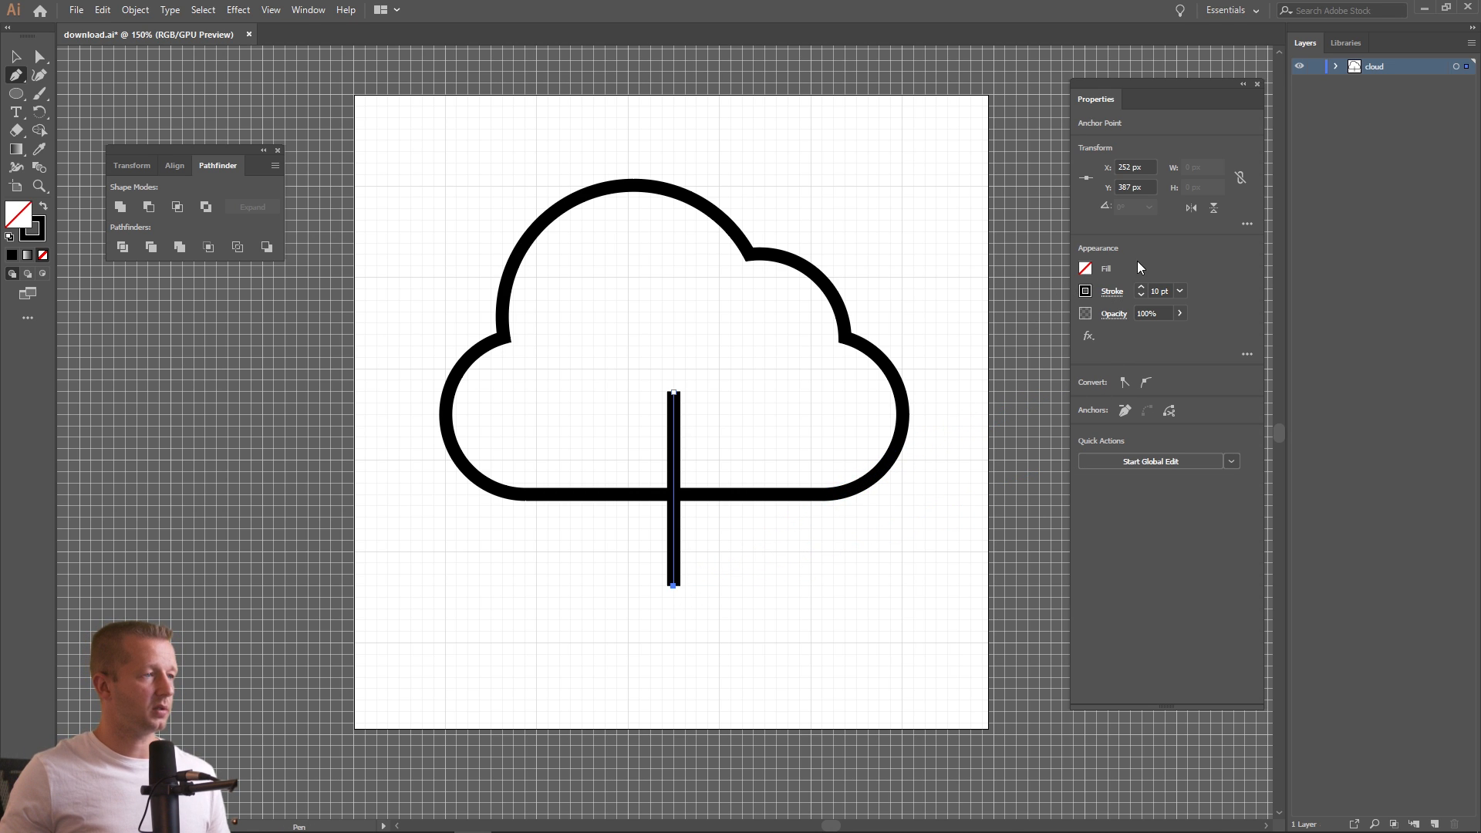
Give the vertical line round stroke caps and remove the stray anchor point placed outside the artboard
left_click(1112, 292)
left_click(1026, 333)
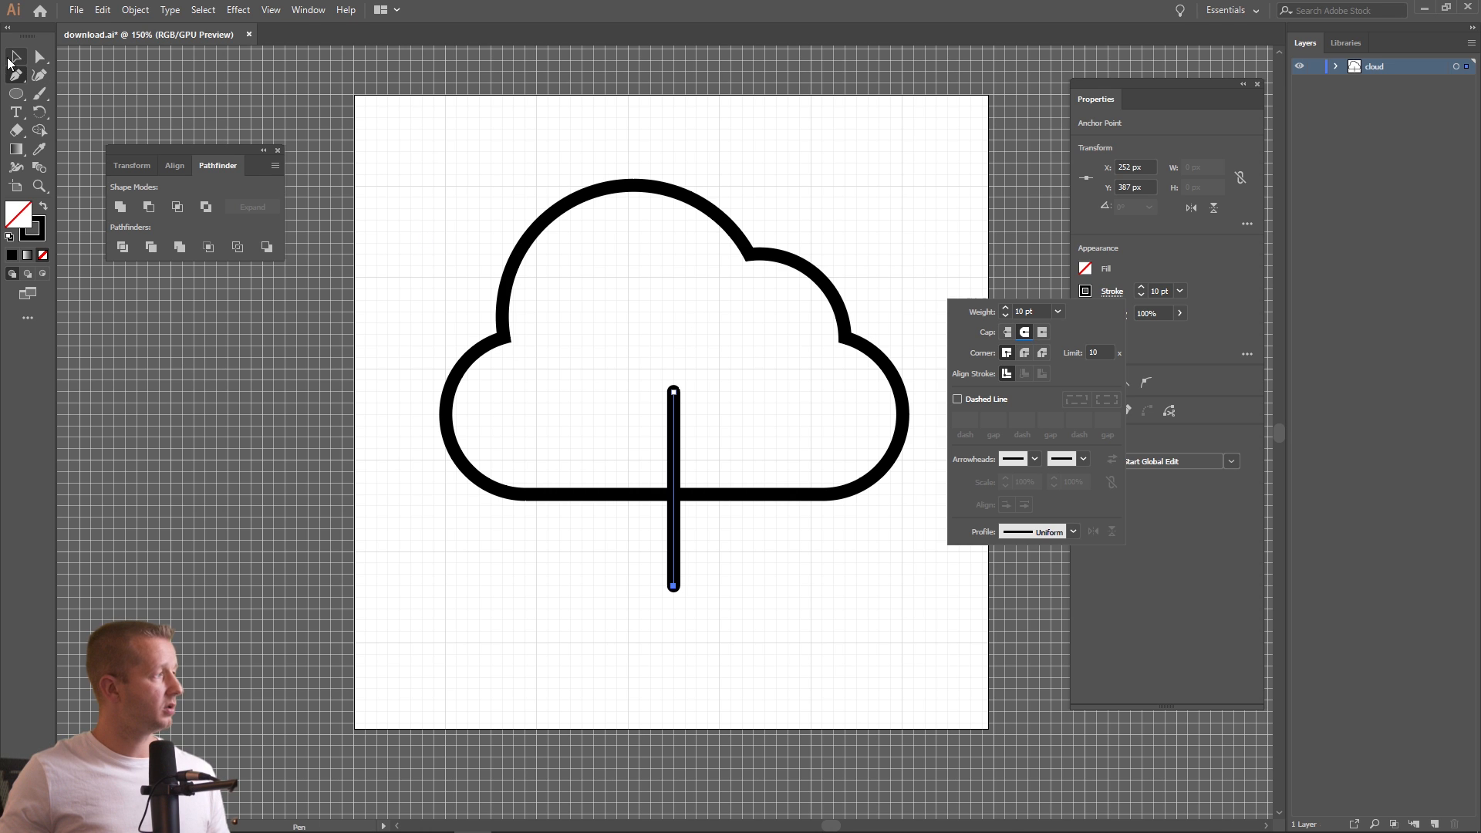
left_click(217, 118)
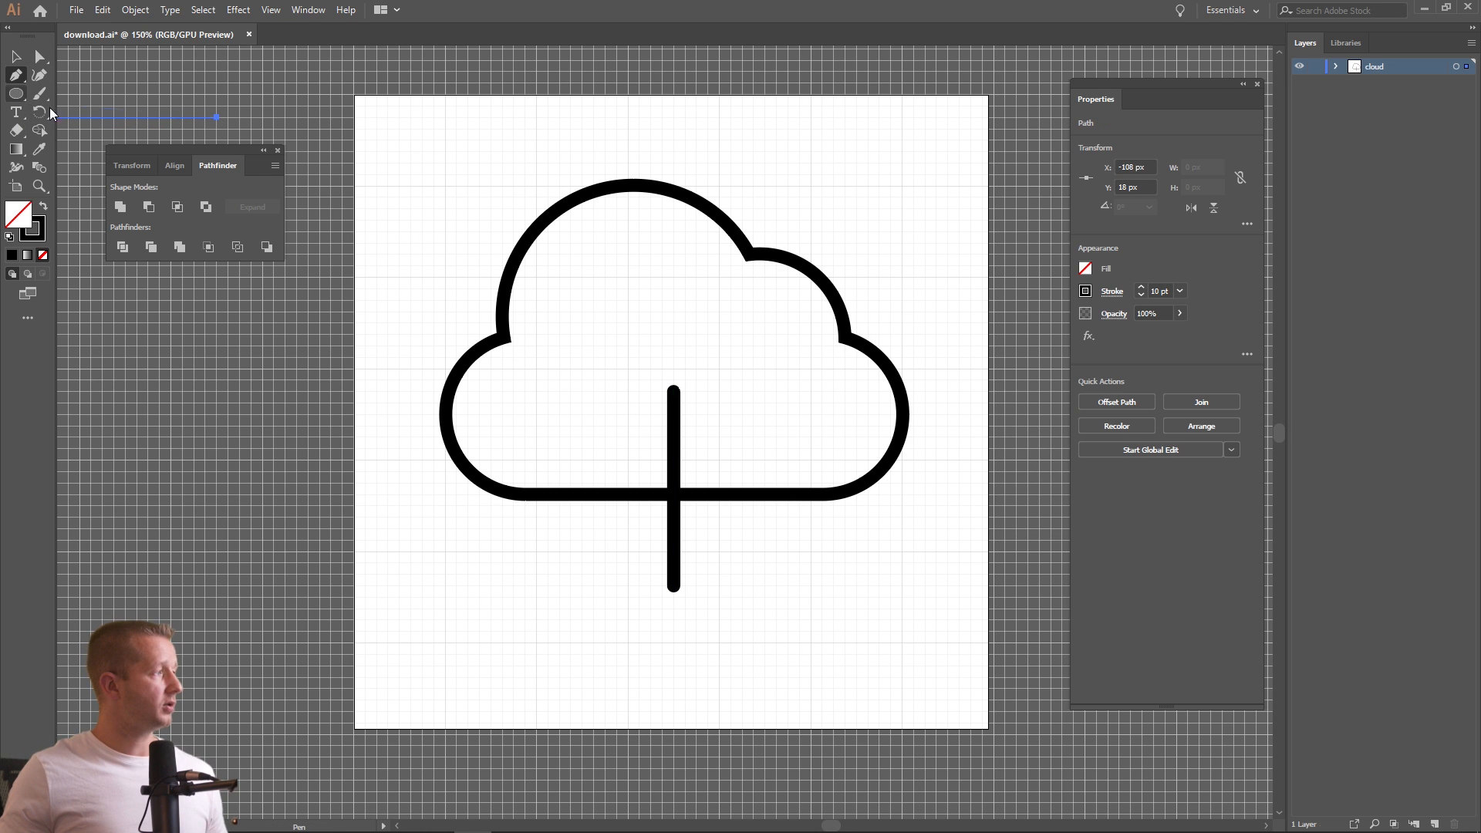
key("ctrl+z")
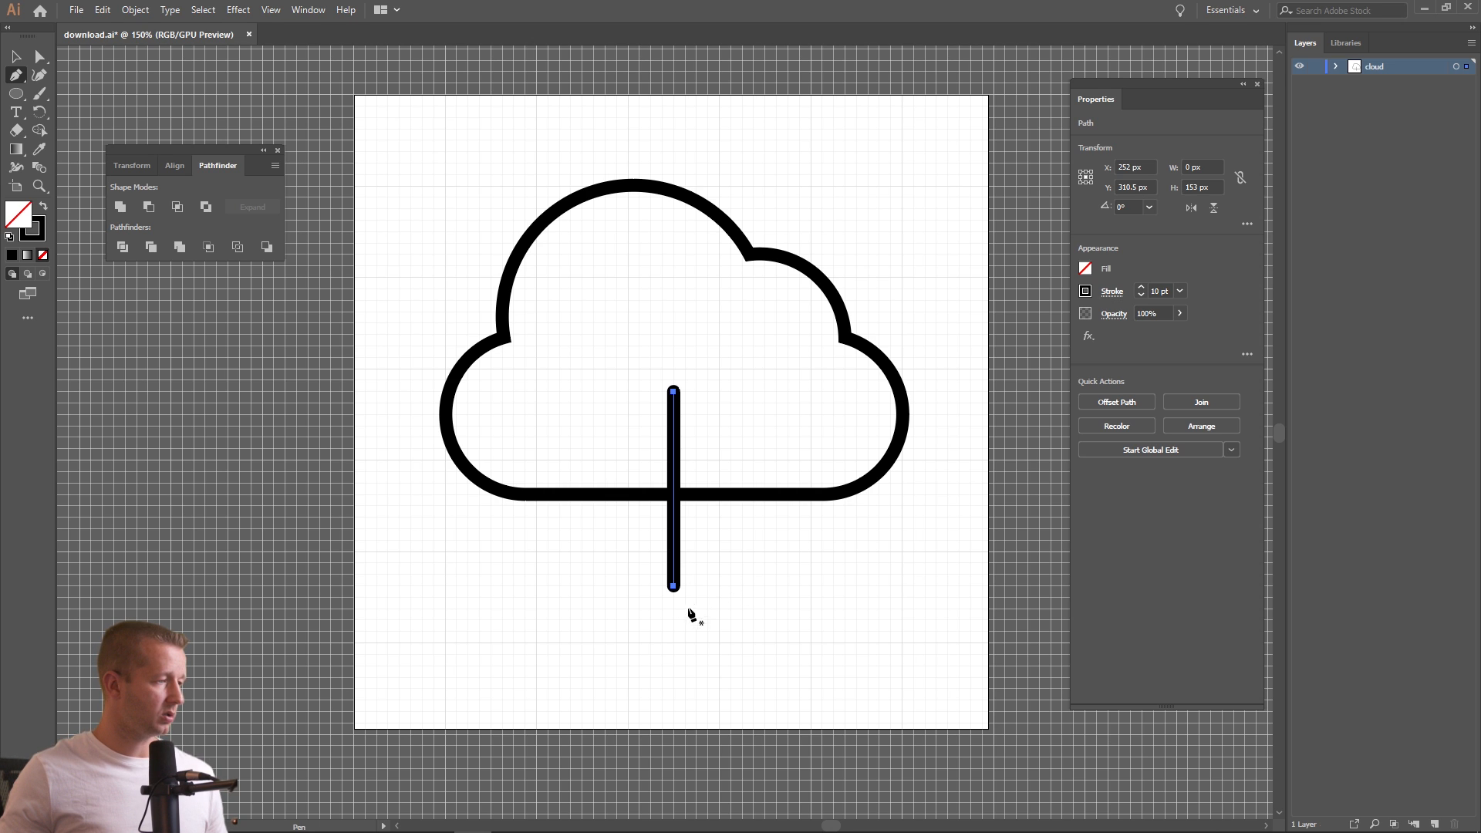
Draw a symmetrical V-shaped arrowhead about 90 px wide, with its tip centred just below the vertical line
left_click(730, 575)
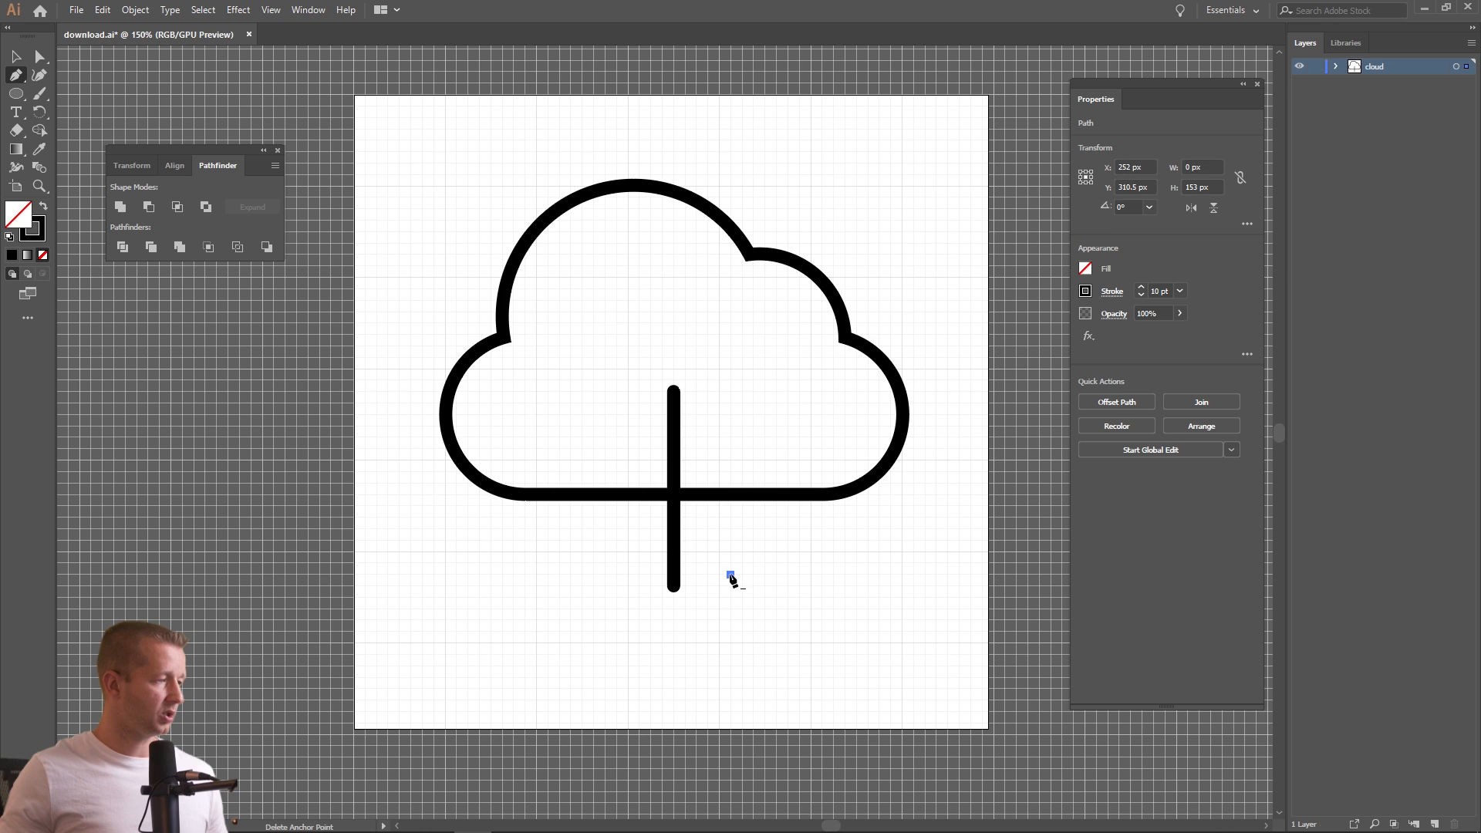
left_click(672, 633)
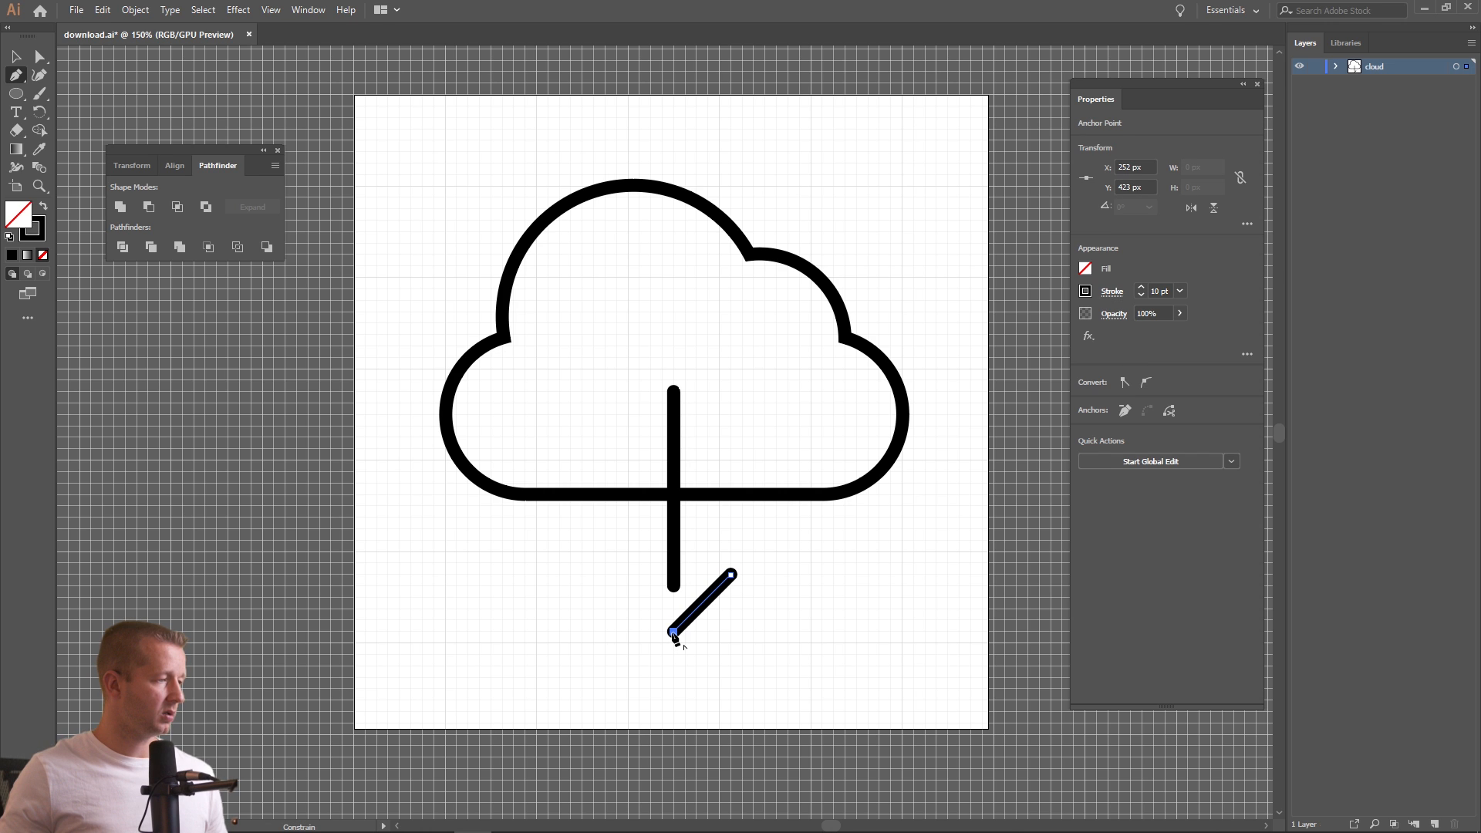
left_click(616, 576, "shift")
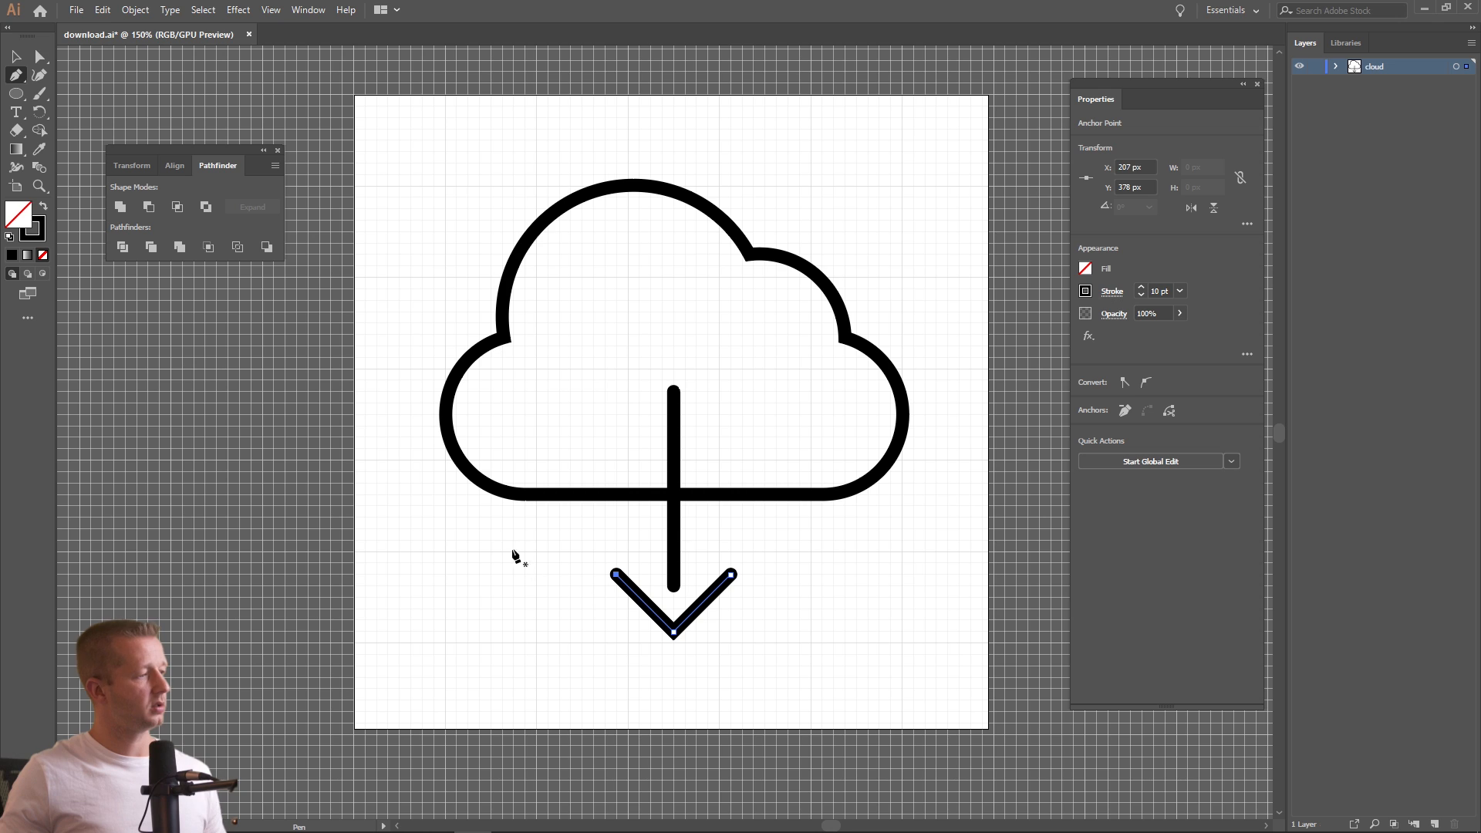
key("v")
left_click(447, 344)
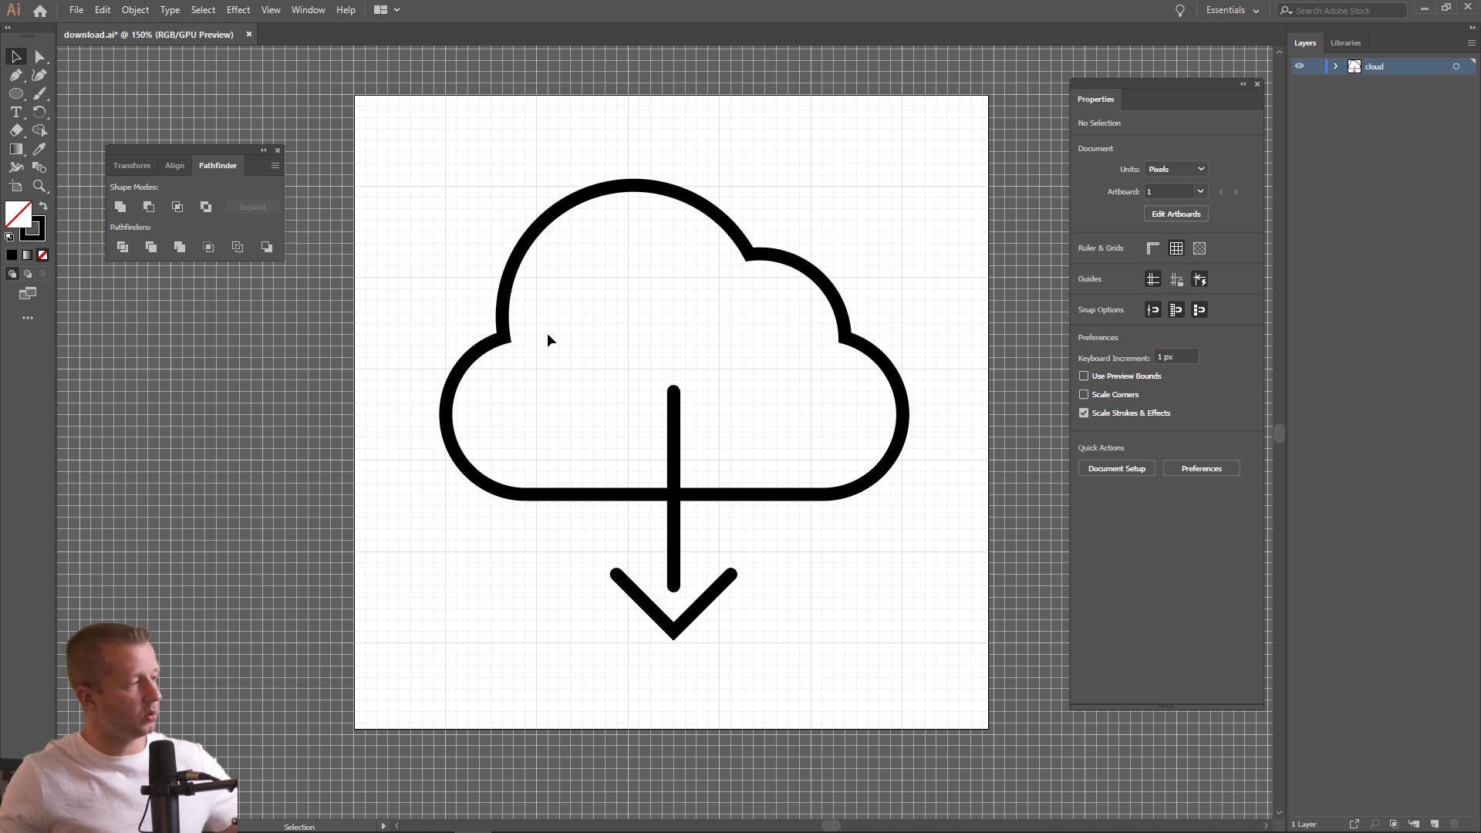
Move the cloud outline straight down about 28 px so its base sits closer to the arrowhead
left_click(674, 193)
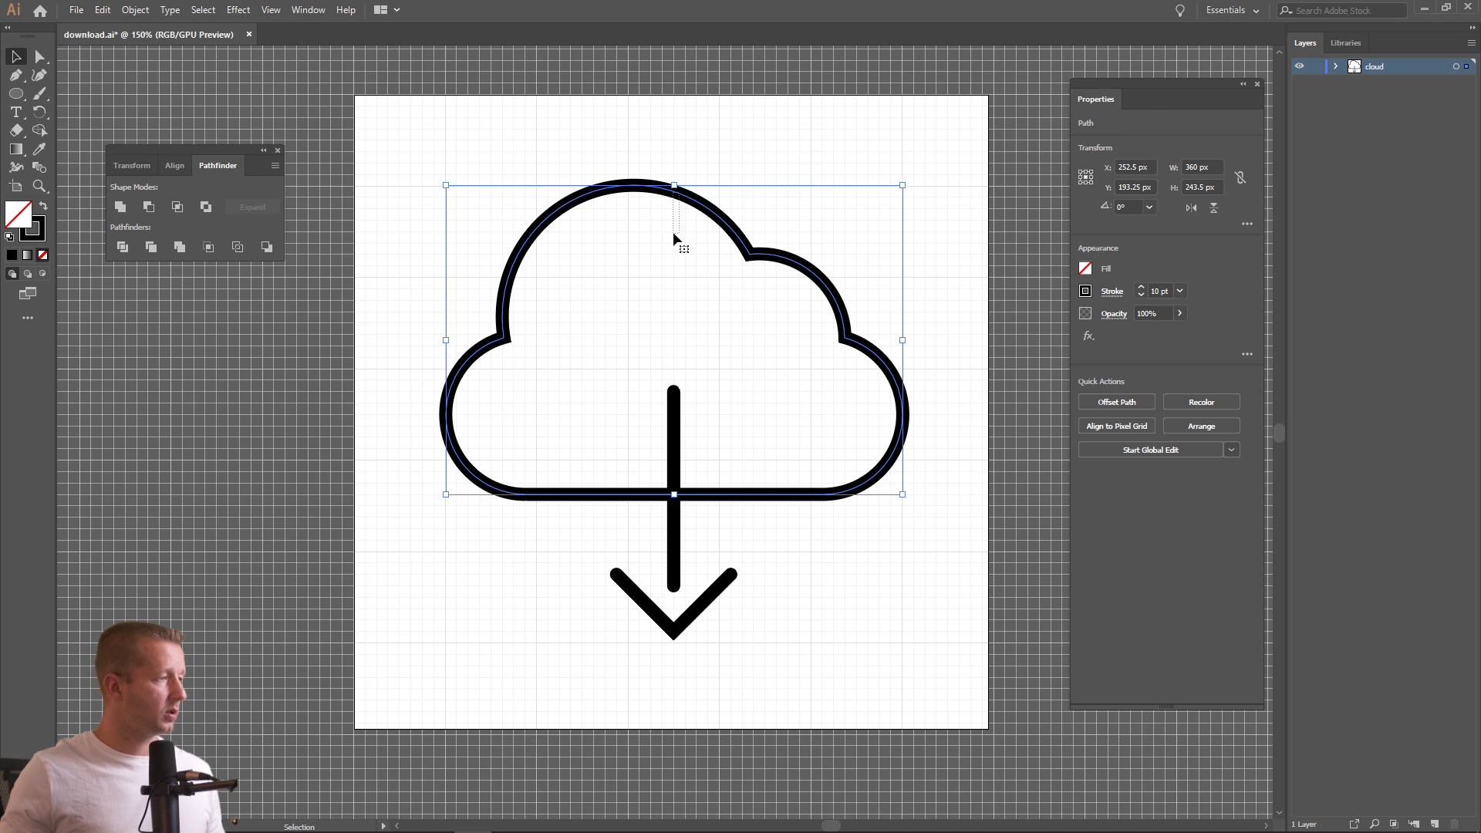
left_click(673, 232)
left_click_drag(683, 195, 682, 241)
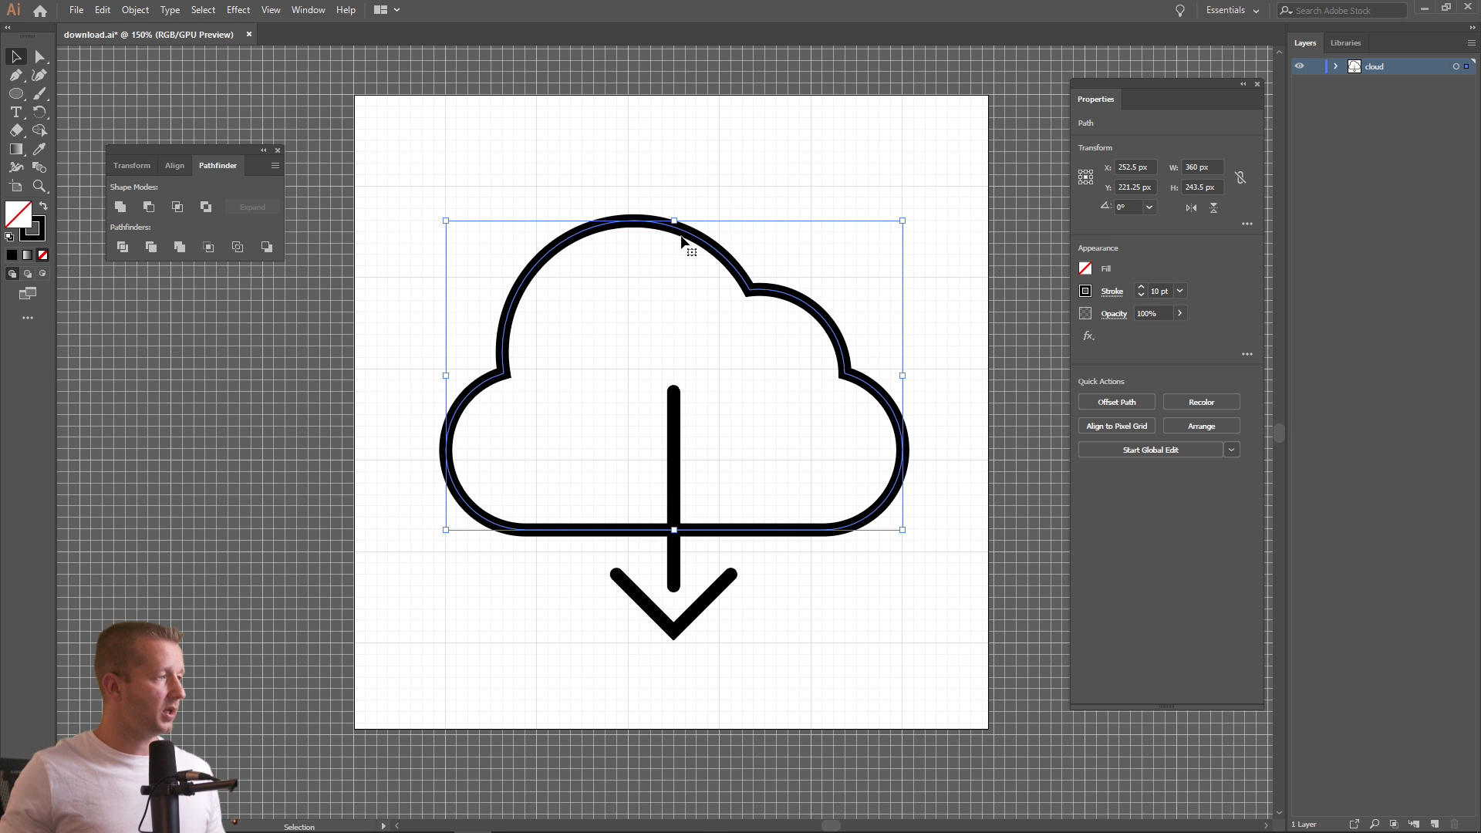
left_click(720, 330)
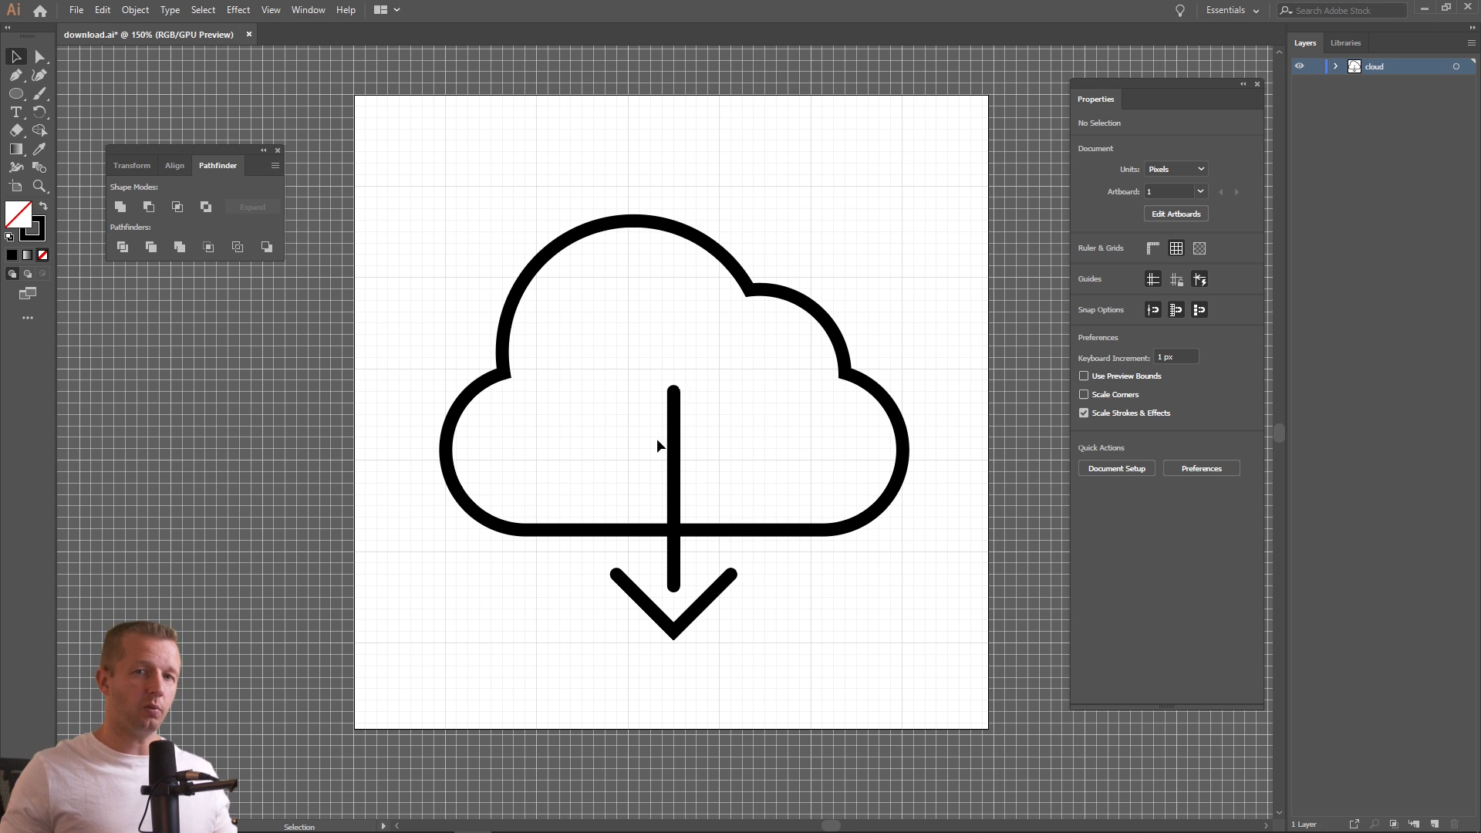
Group the vertical line with the V-shaped arrowhead
left_click(674, 424)
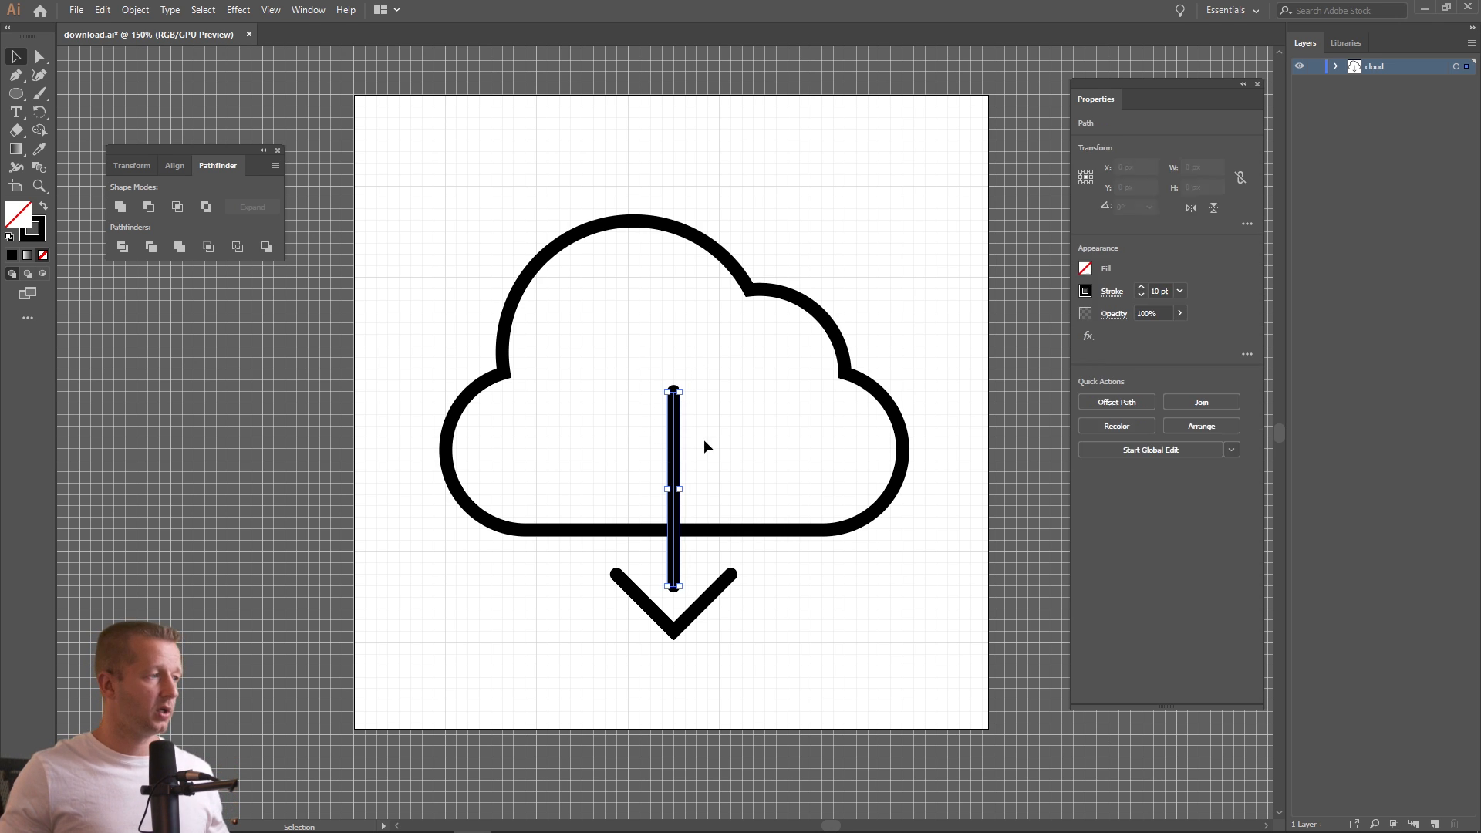
left_click(704, 600, "shift")
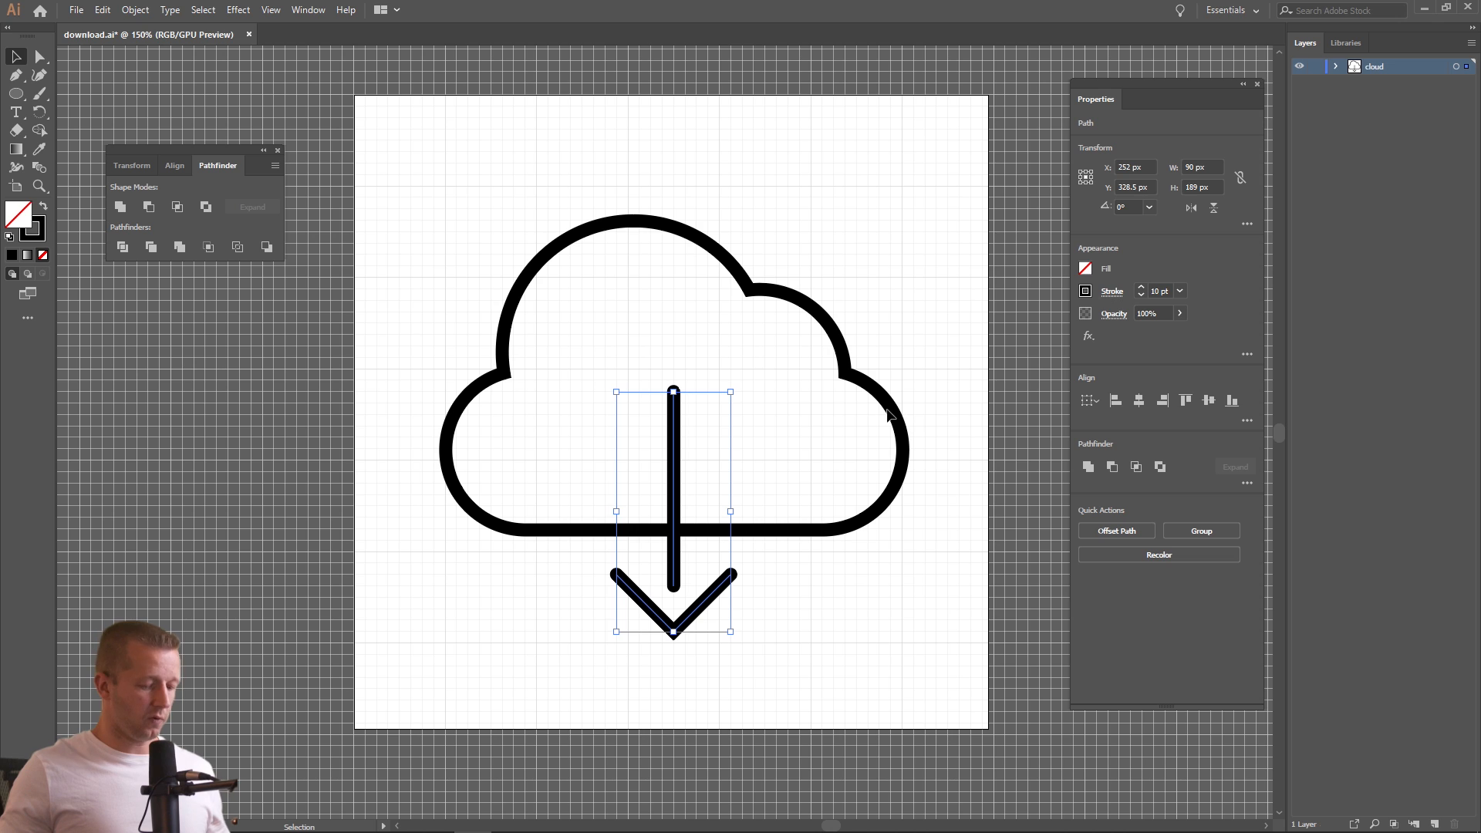
key("ctrl+g")
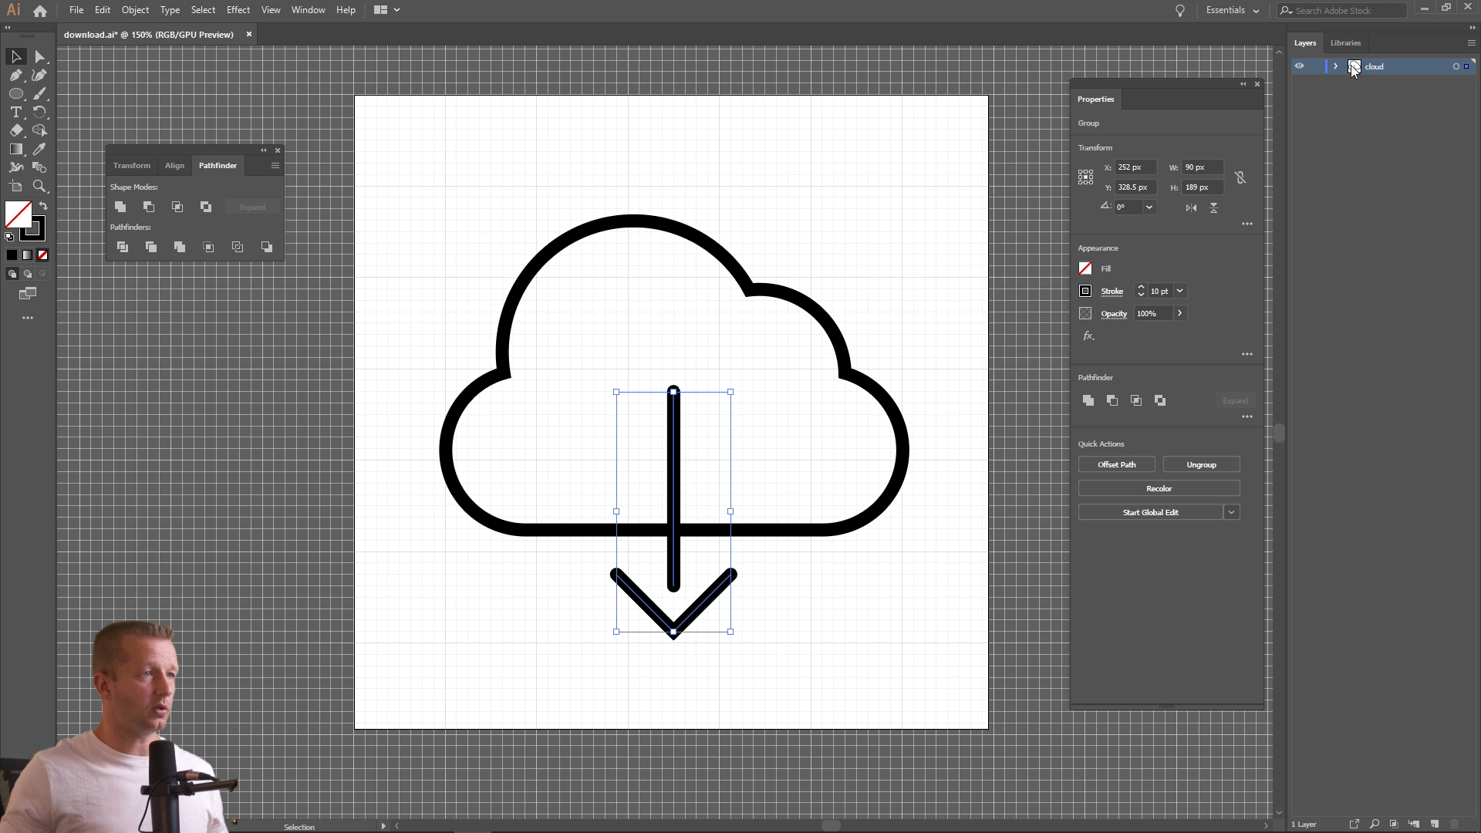
Create a new layer named arrow and move the arrow group from the cloud layer into it
left_click(1342, 68)
left_click(1472, 42)
left_click(1443, 48)
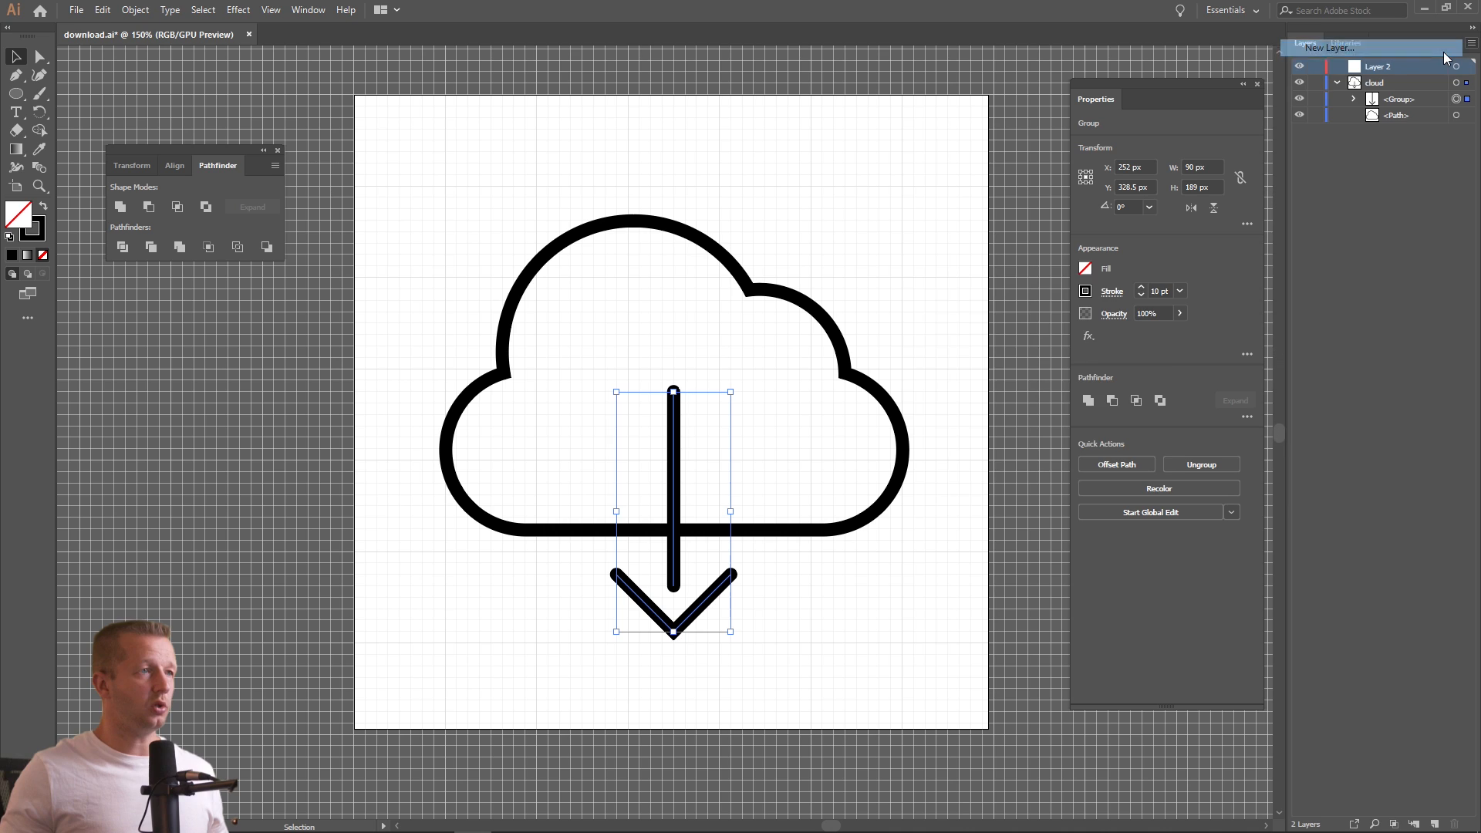
type("arrow")
key("Return")
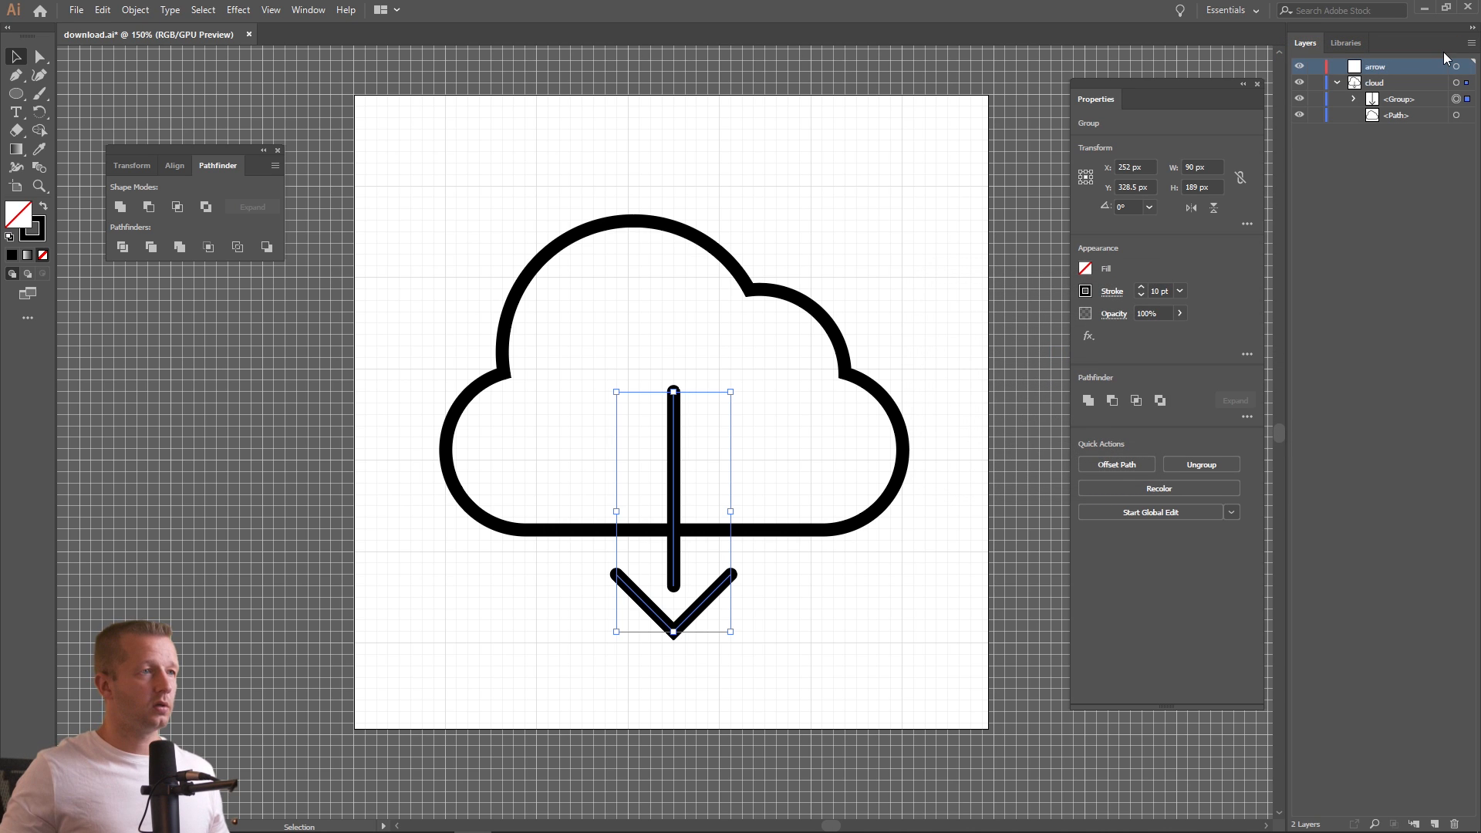
left_click(1396, 116)
left_click_drag(1398, 99, 1370, 77)
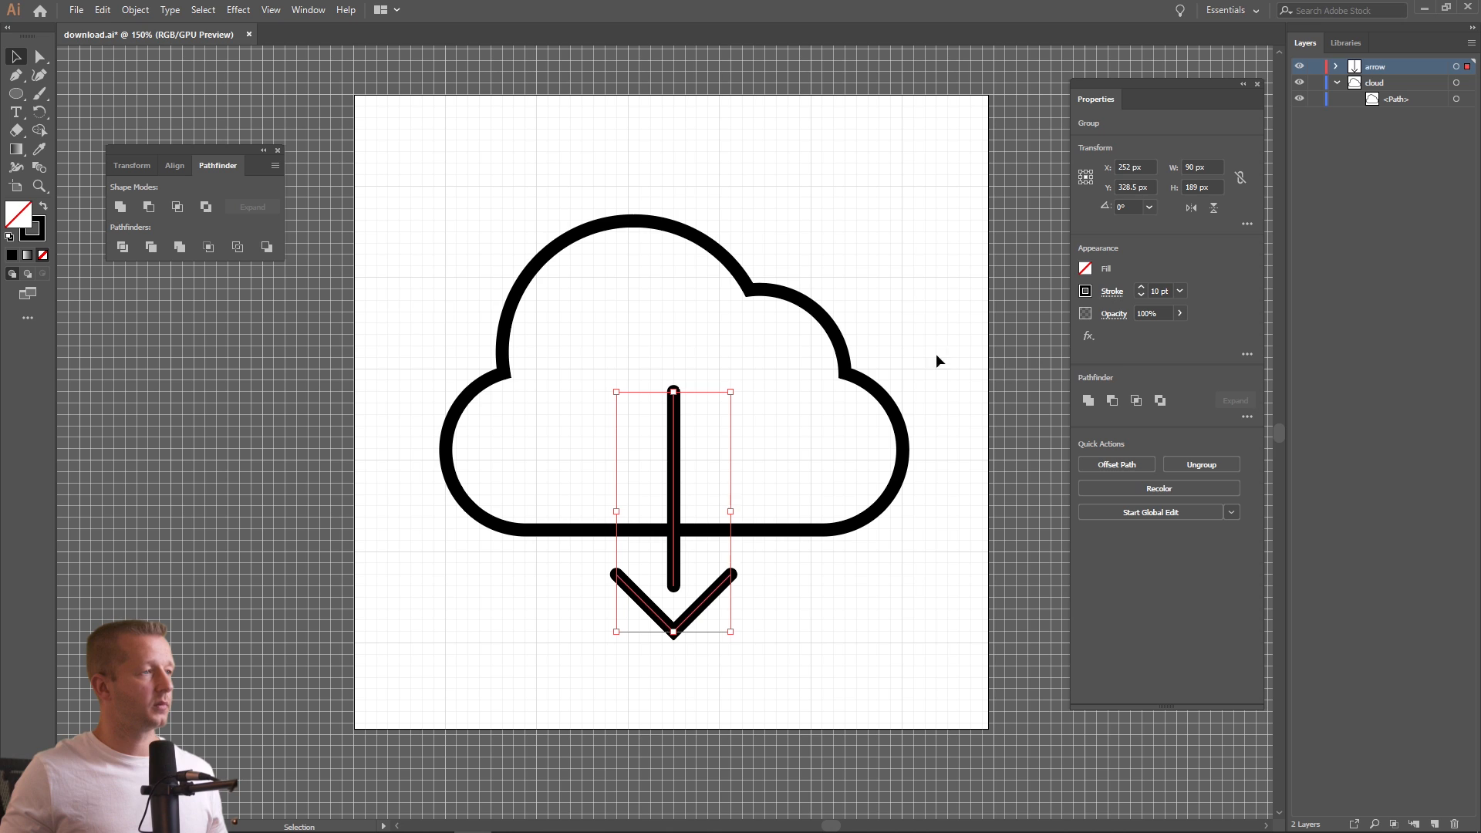
left_click(877, 264)
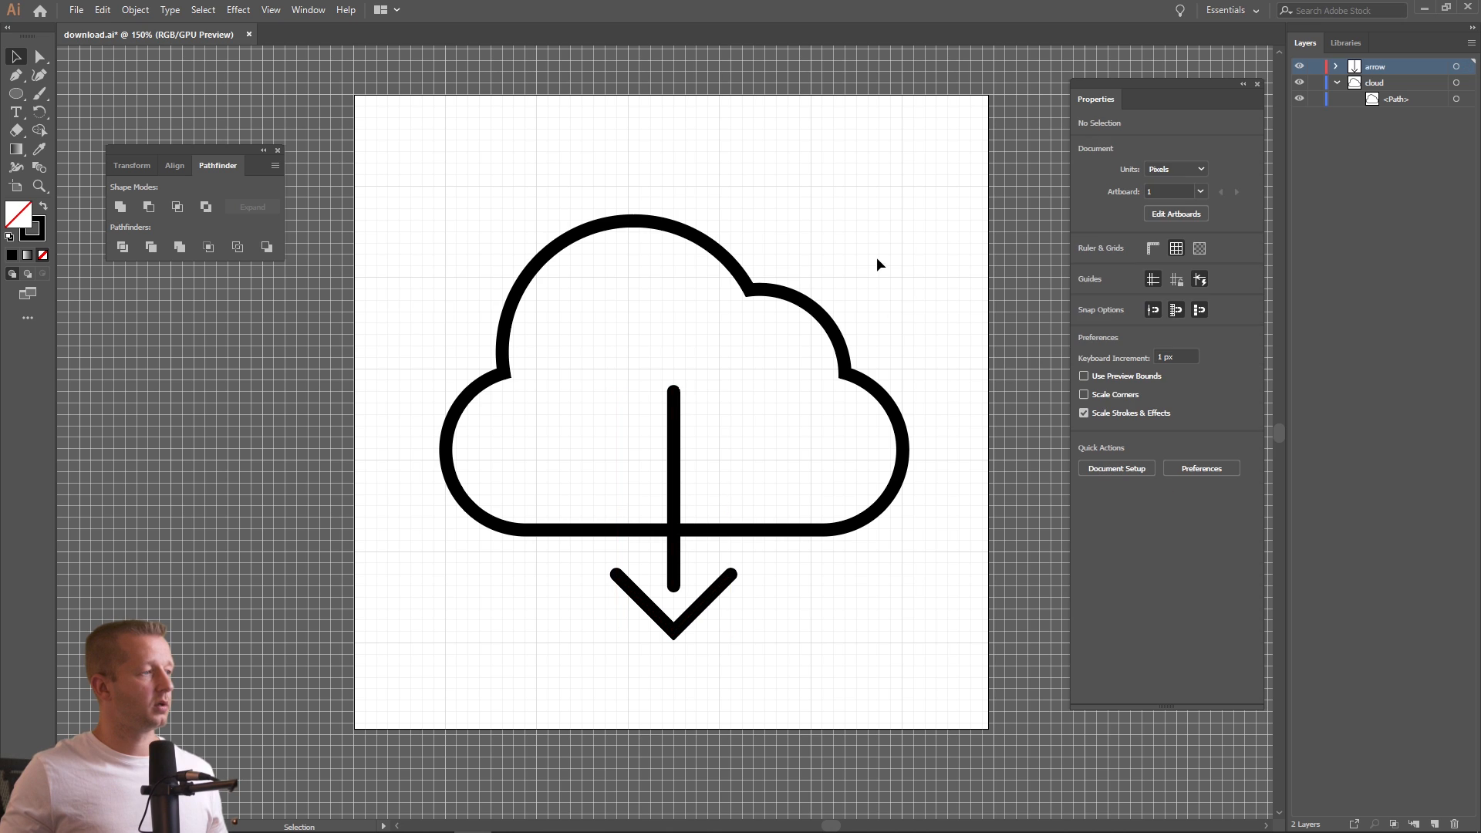
Ungroup the arrow's shaft and head inside the arrow layer, collapse that layer and clear the selection
left_click(1337, 66)
left_click(1395, 80)
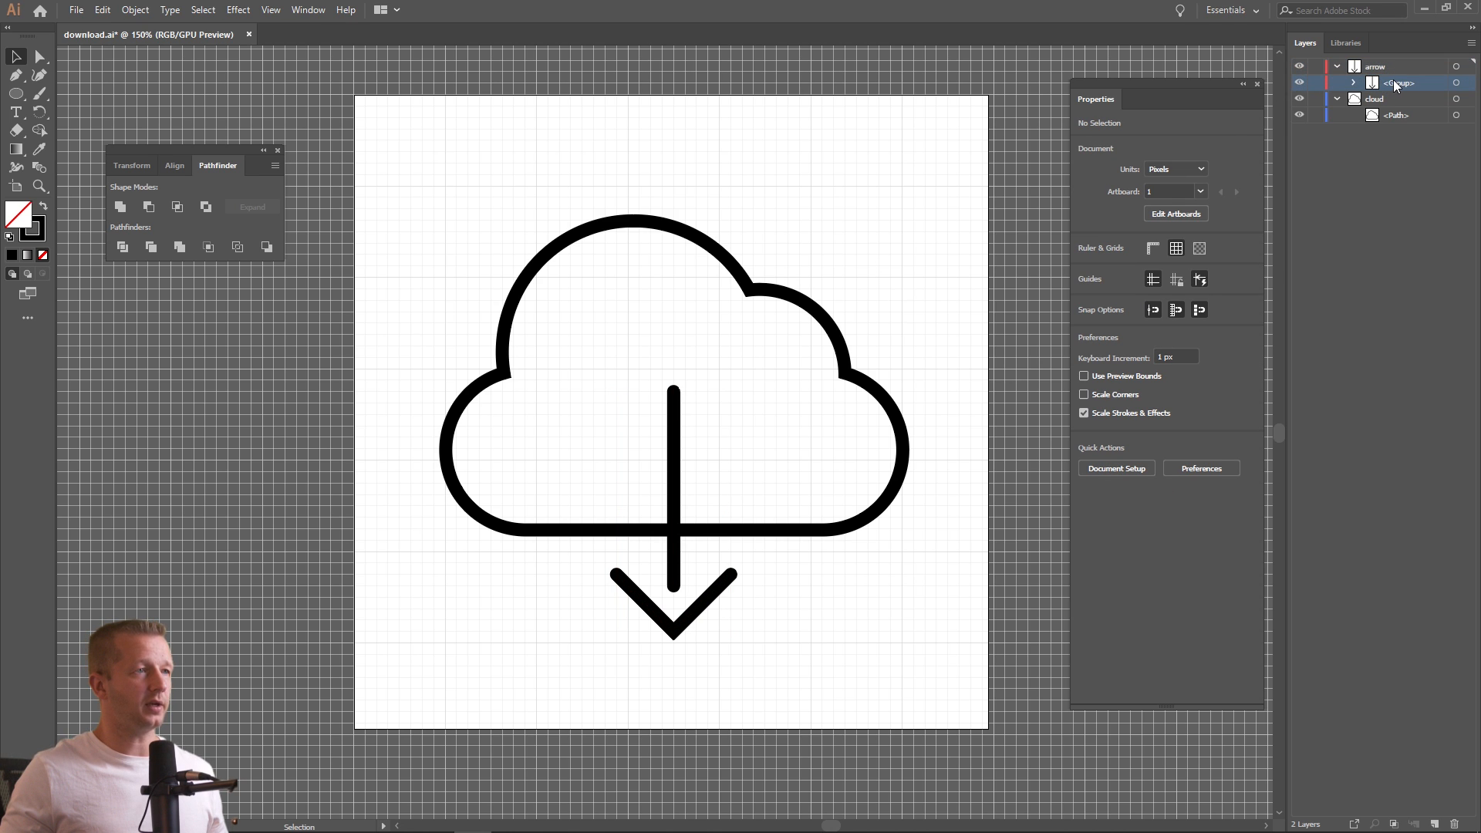
left_click(675, 430)
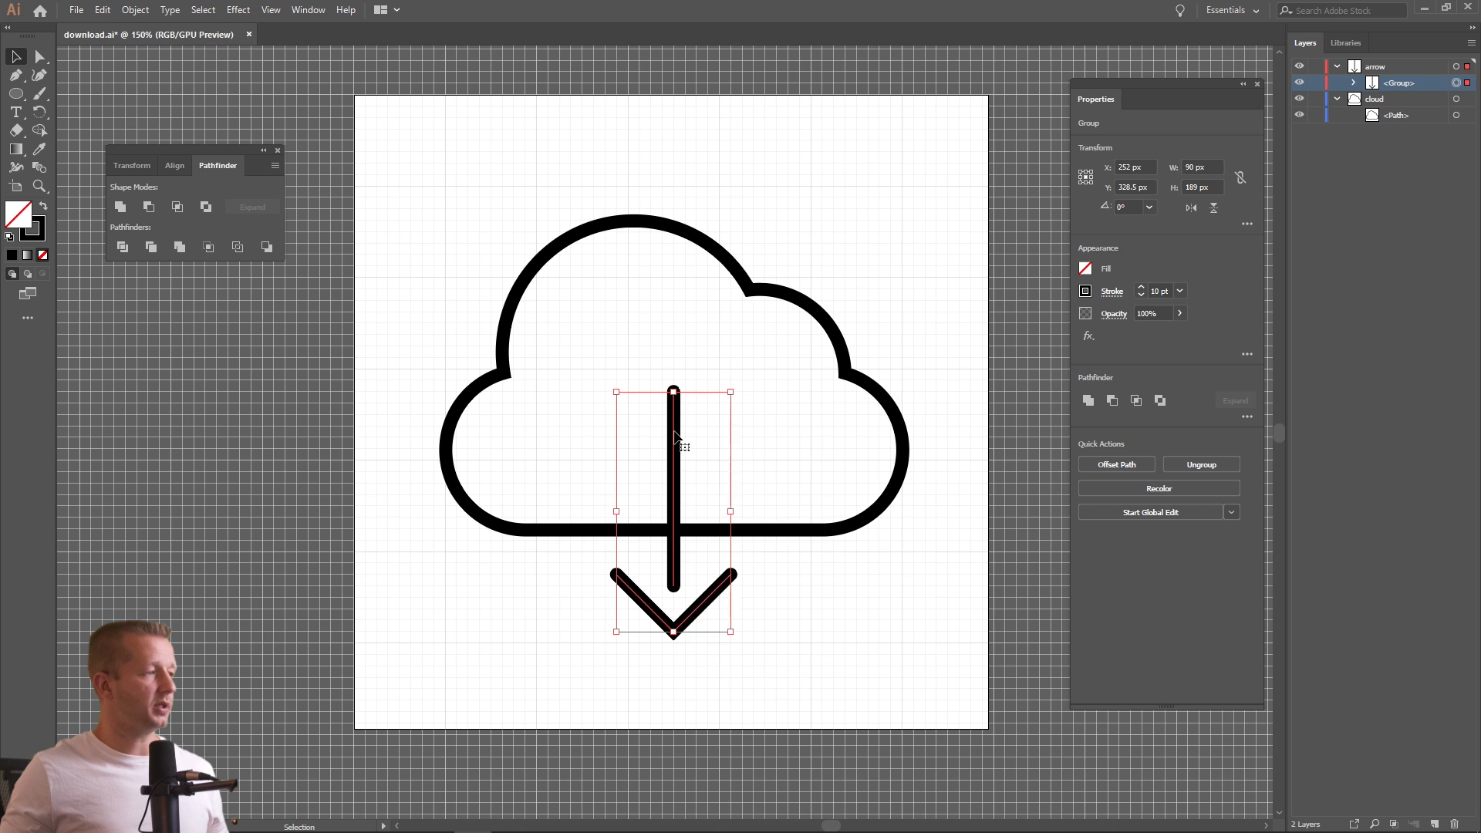
right_click(675, 432)
left_click(703, 560)
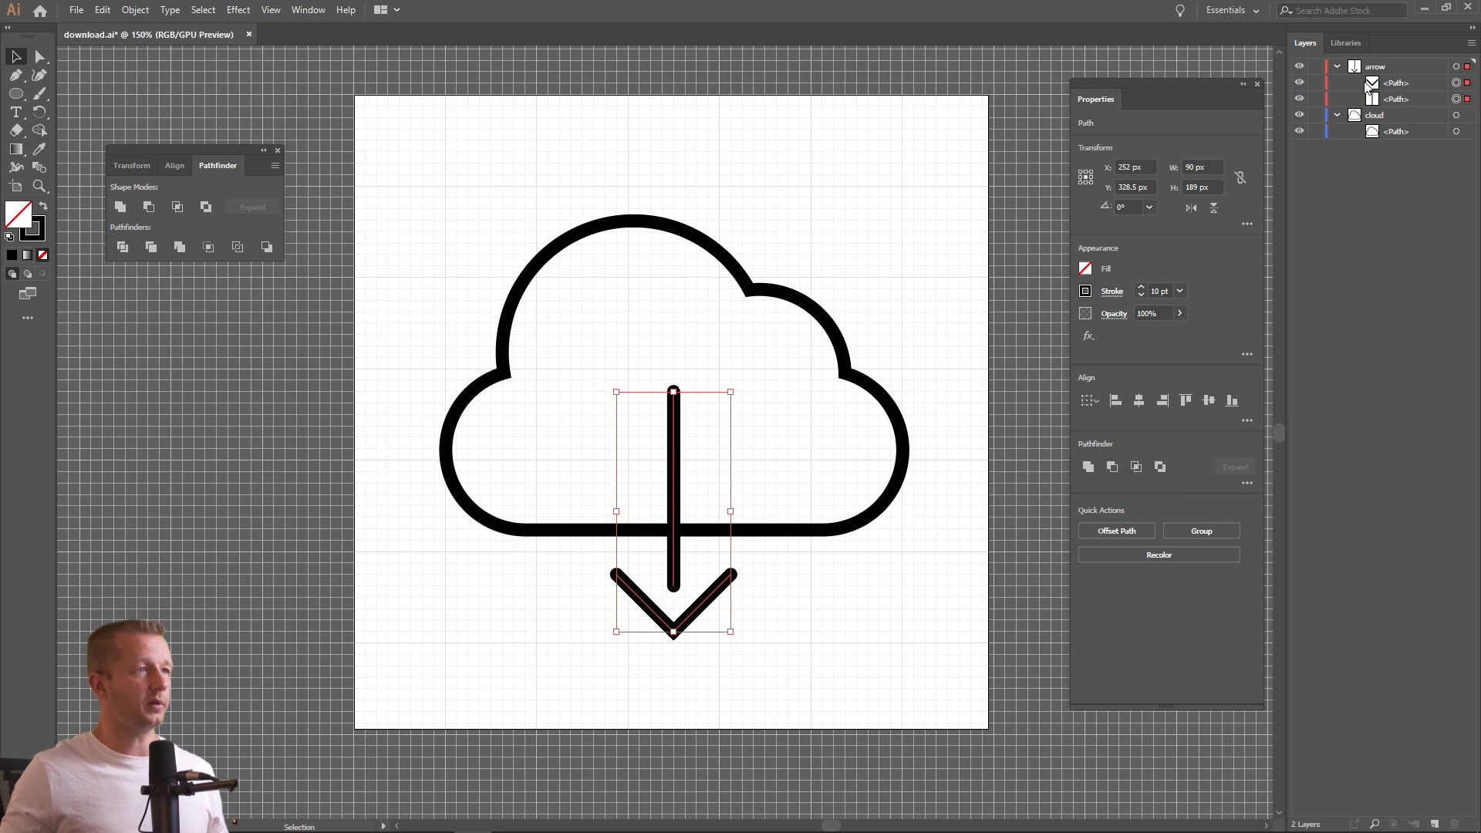
left_click(1337, 66)
left_click(1398, 84)
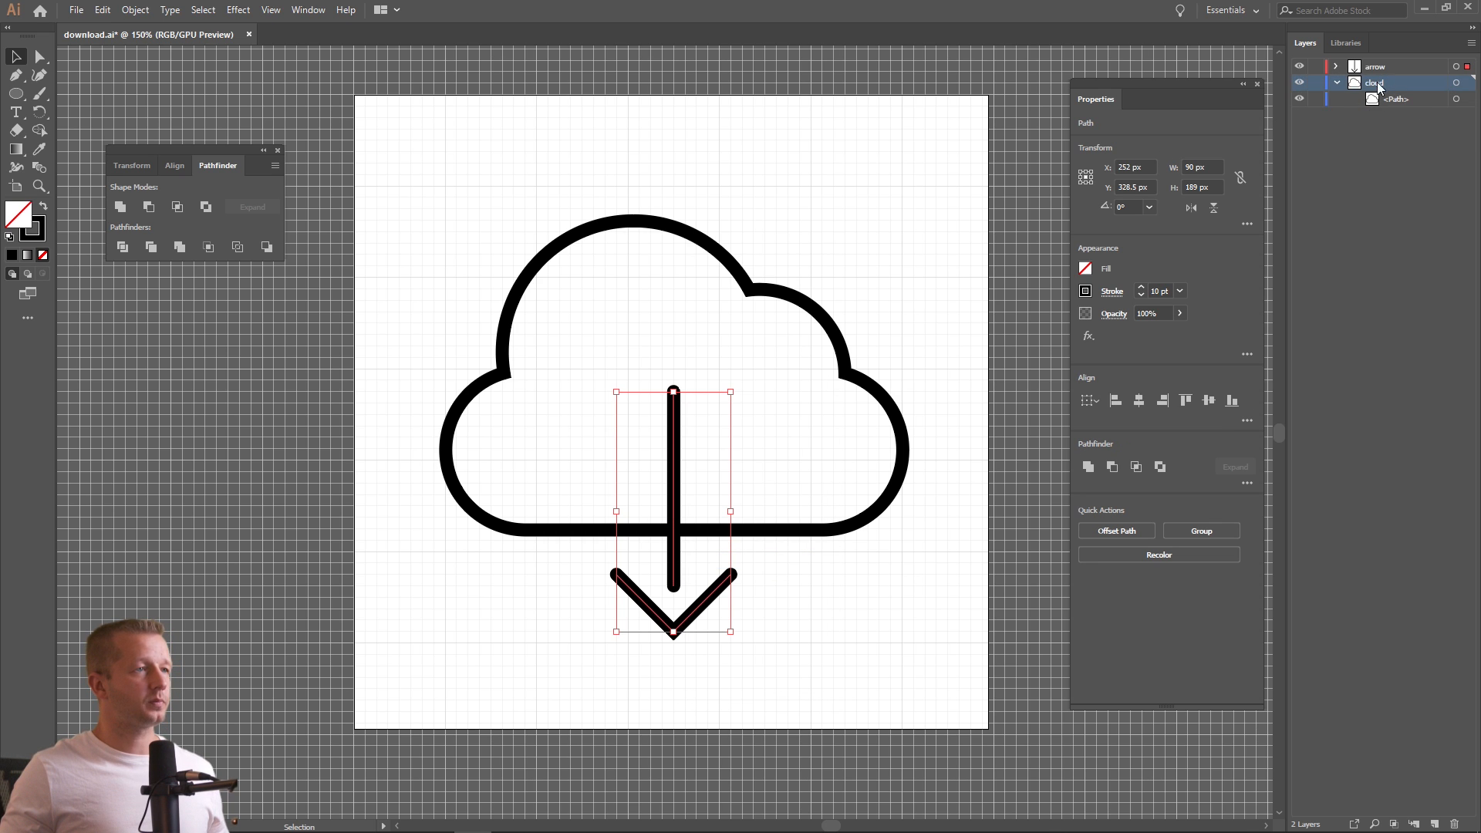
left_click(1375, 67)
left_click(656, 347)
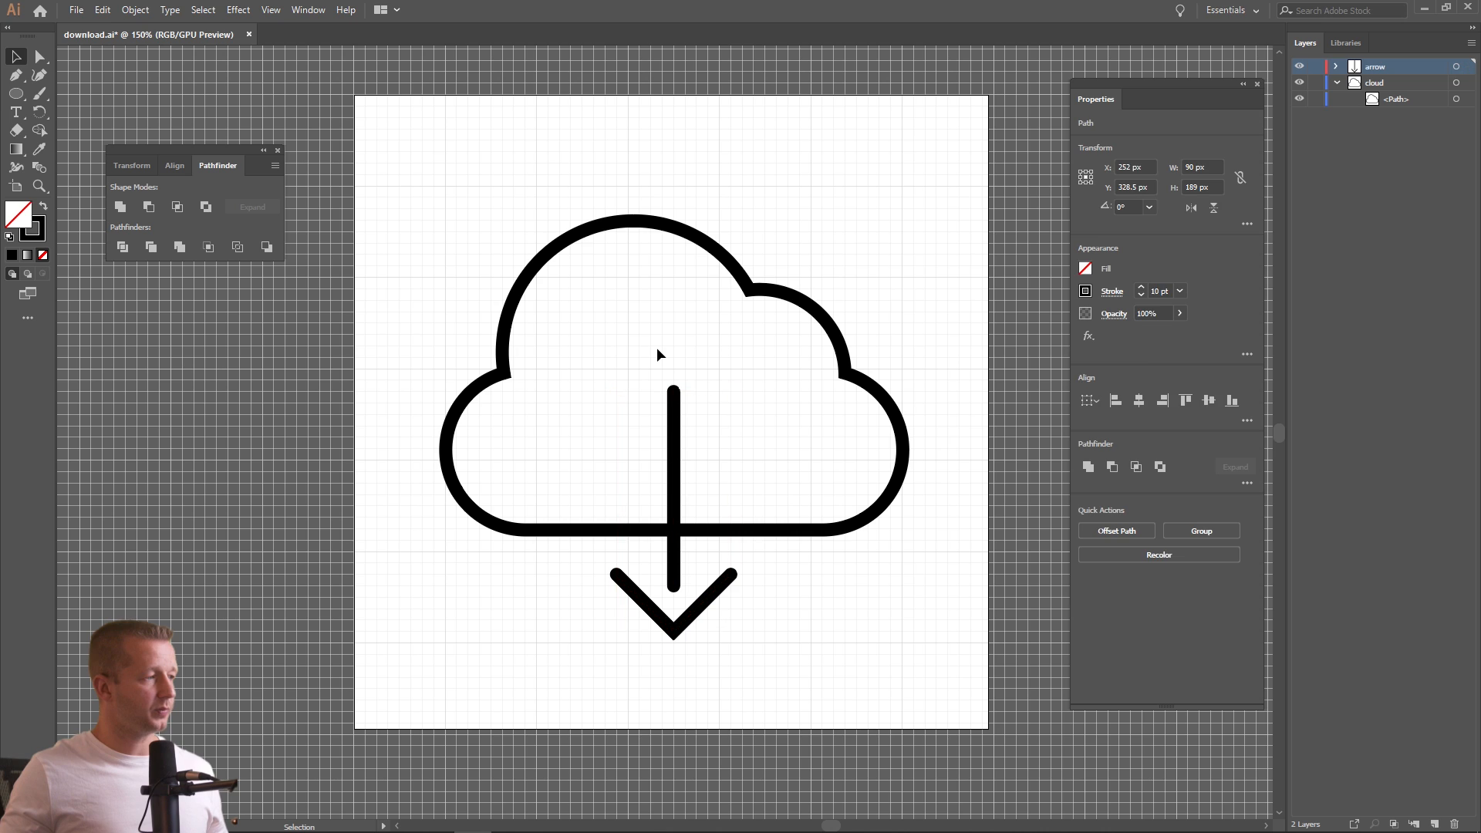
left_click(673, 390)
Hide the arrow layer, move the cloud outline down about 18 px, and show the arrow layer again
left_click(1300, 67)
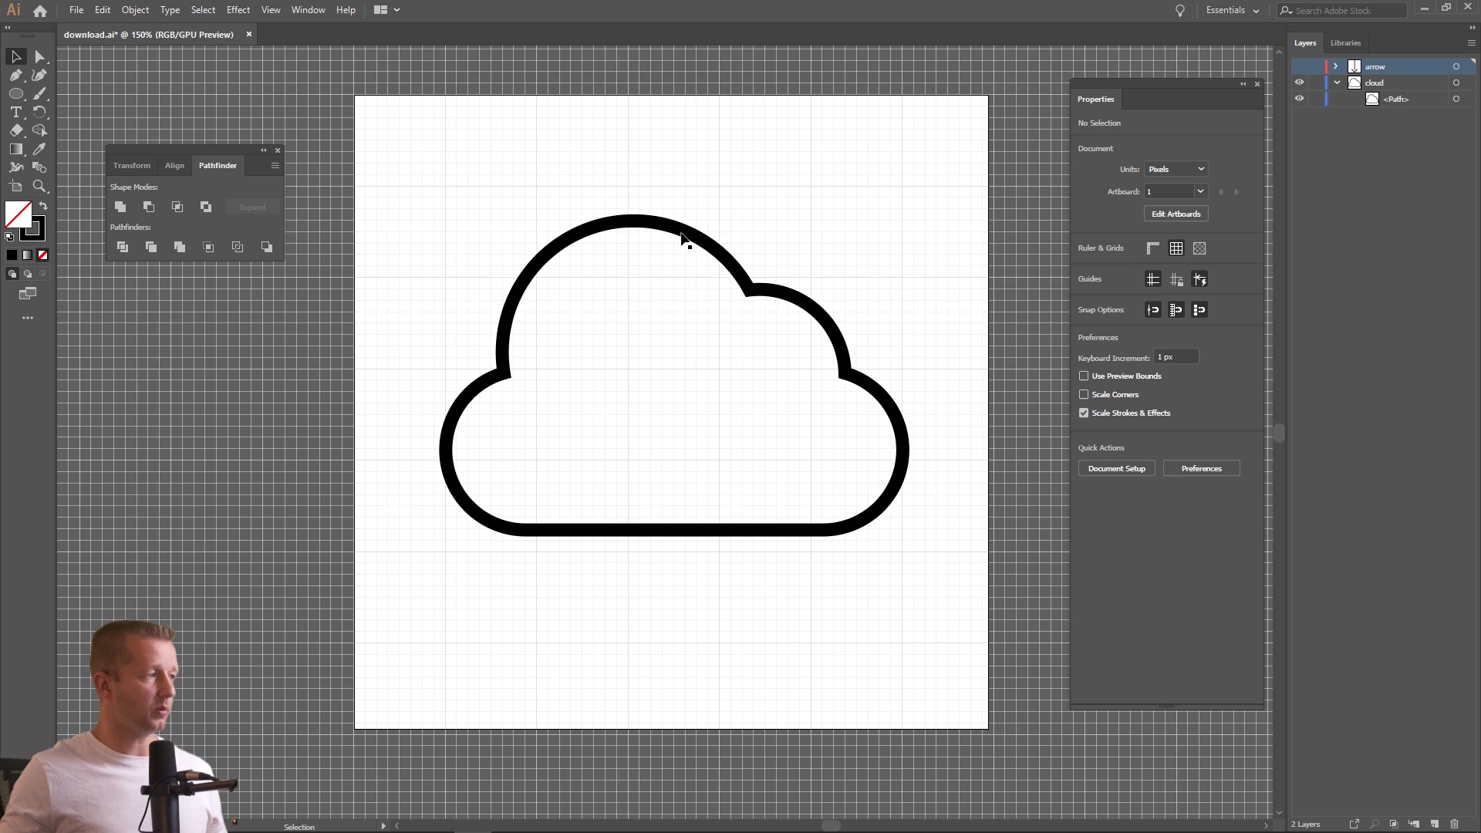
left_click_drag(682, 237, 684, 261)
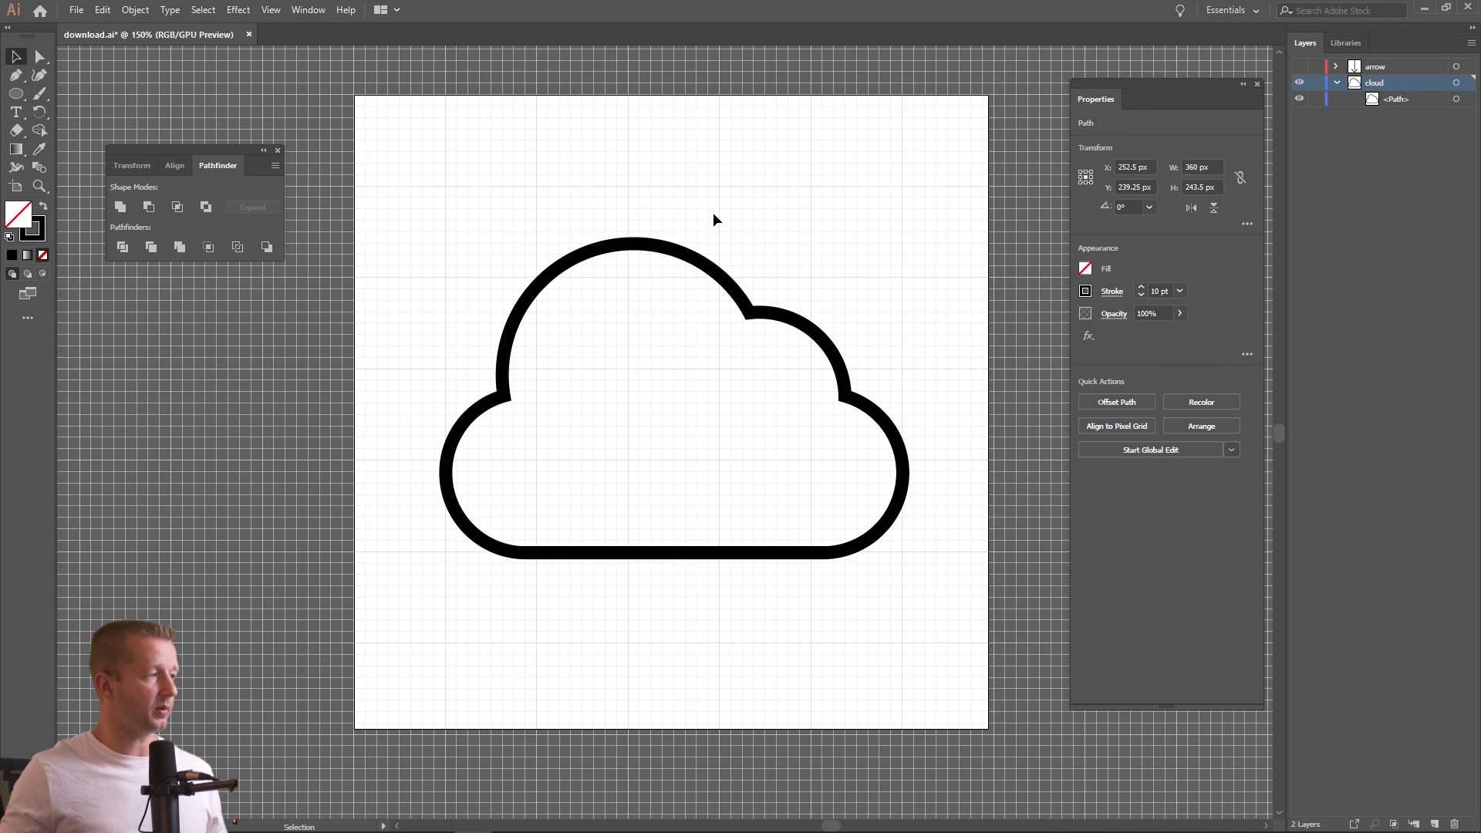
left_click(713, 212)
left_click(1301, 67)
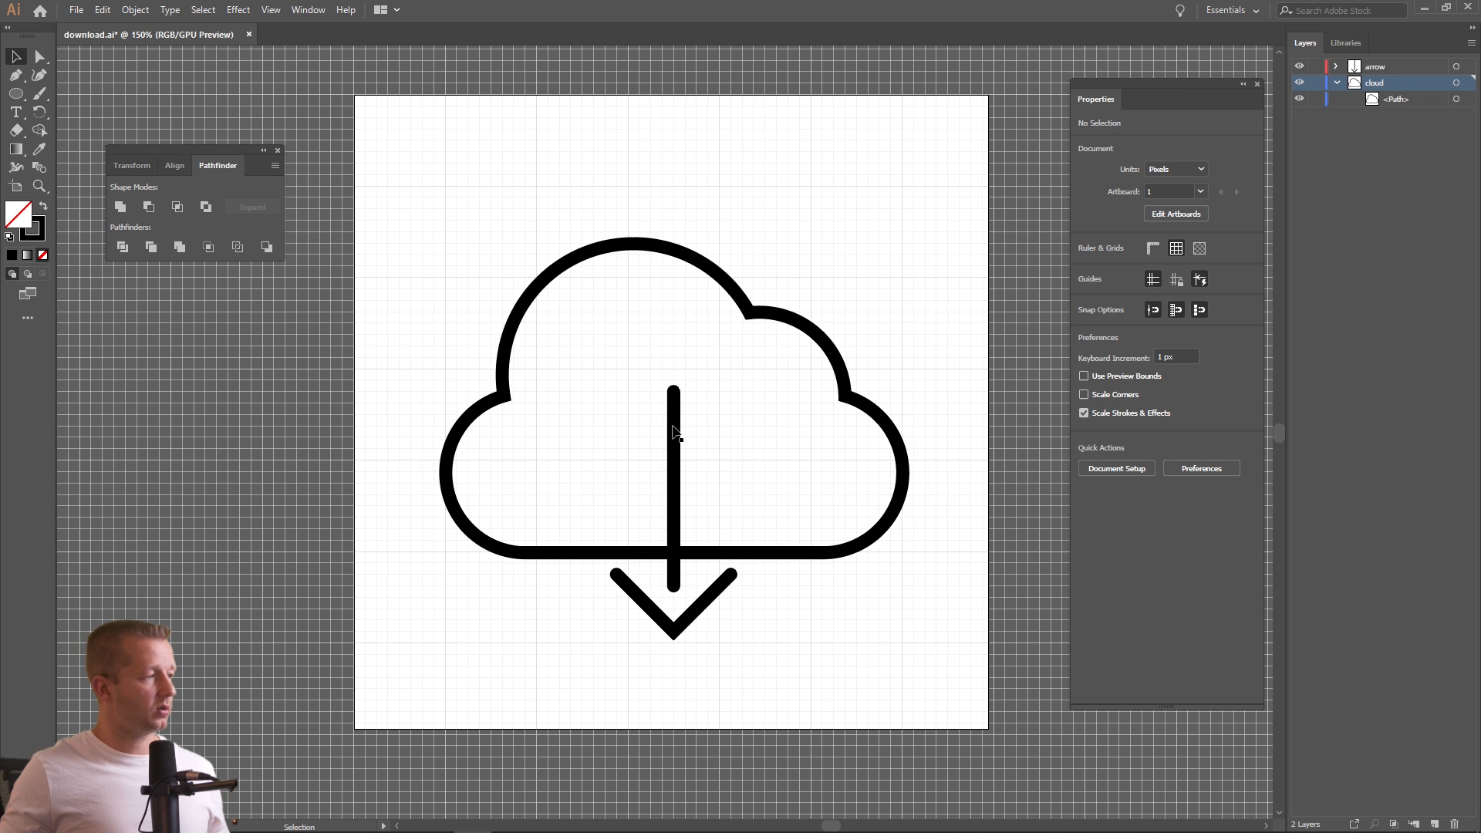
Move the cloud outline back up so more of the arrow shaft extends below its base, and deselect it
mouse_move(682, 254)
left_mouse_down()
mouse_move(679, 234)
mouse_move(707, 246)
left_mouse_up()
left_click(823, 218)
left_click(792, 208)
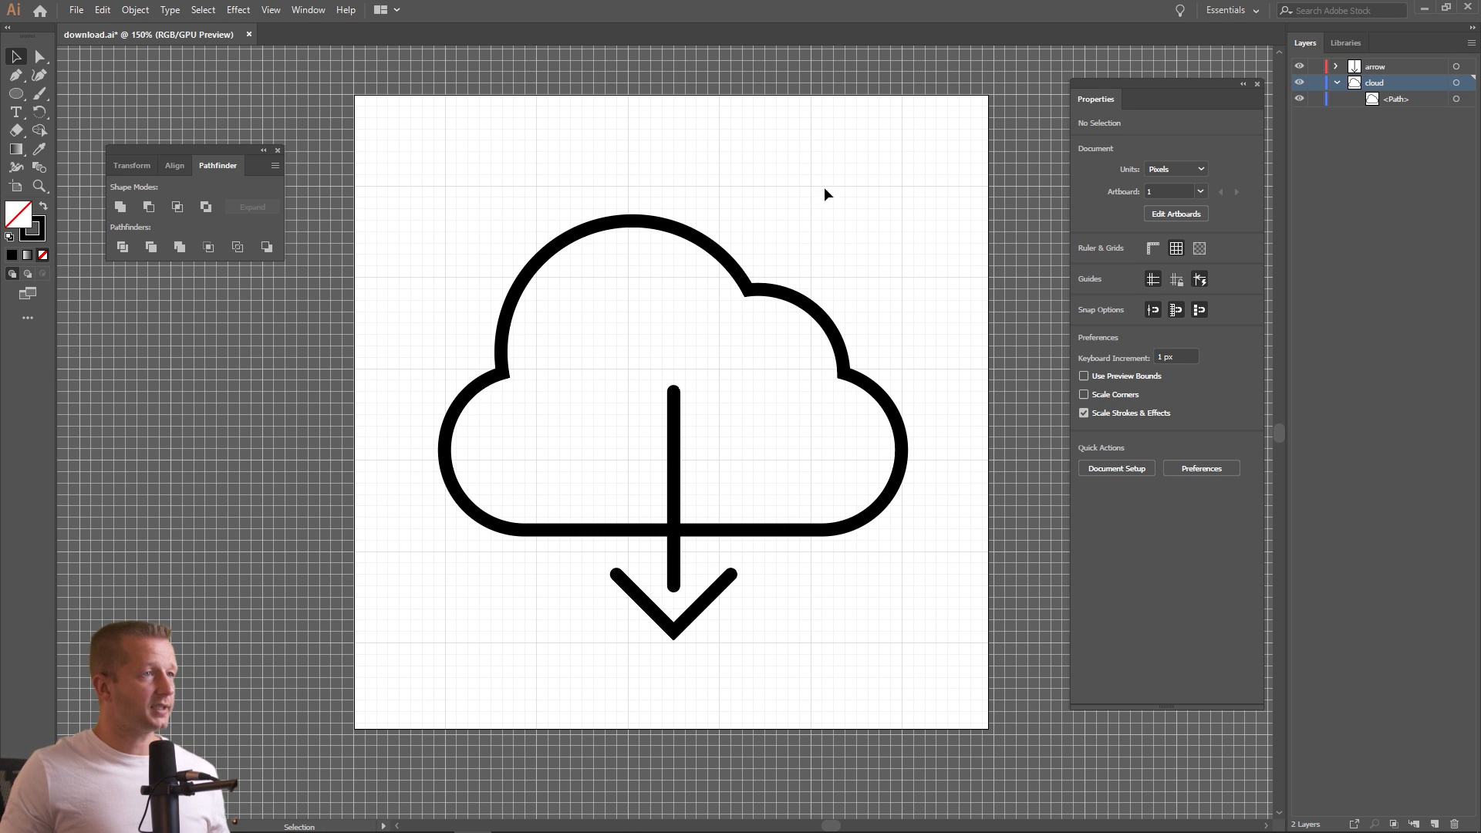
Collapse the cloud layer and save the download icon document
left_click(1337, 82)
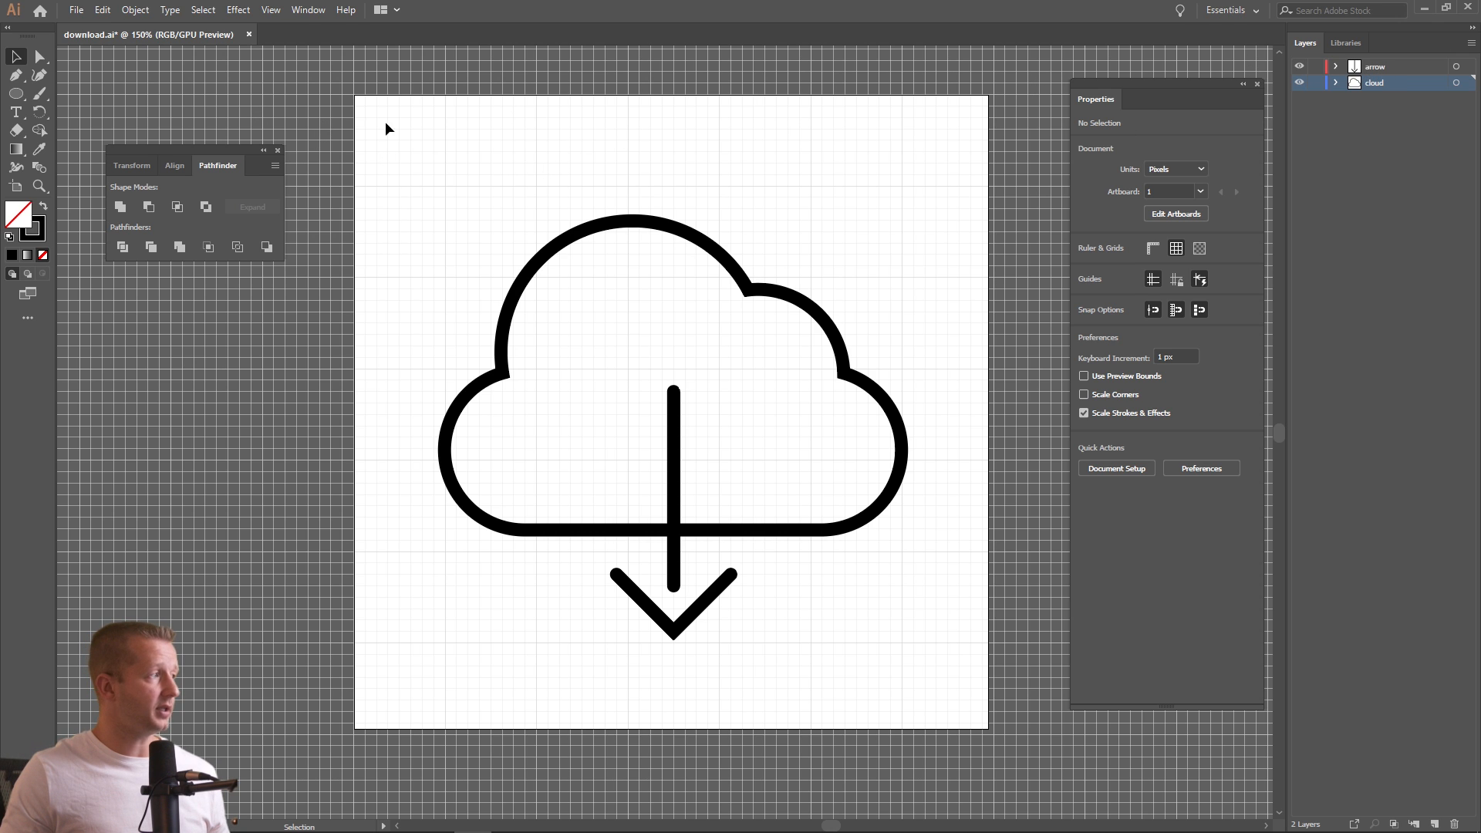
key("ctrl+s")
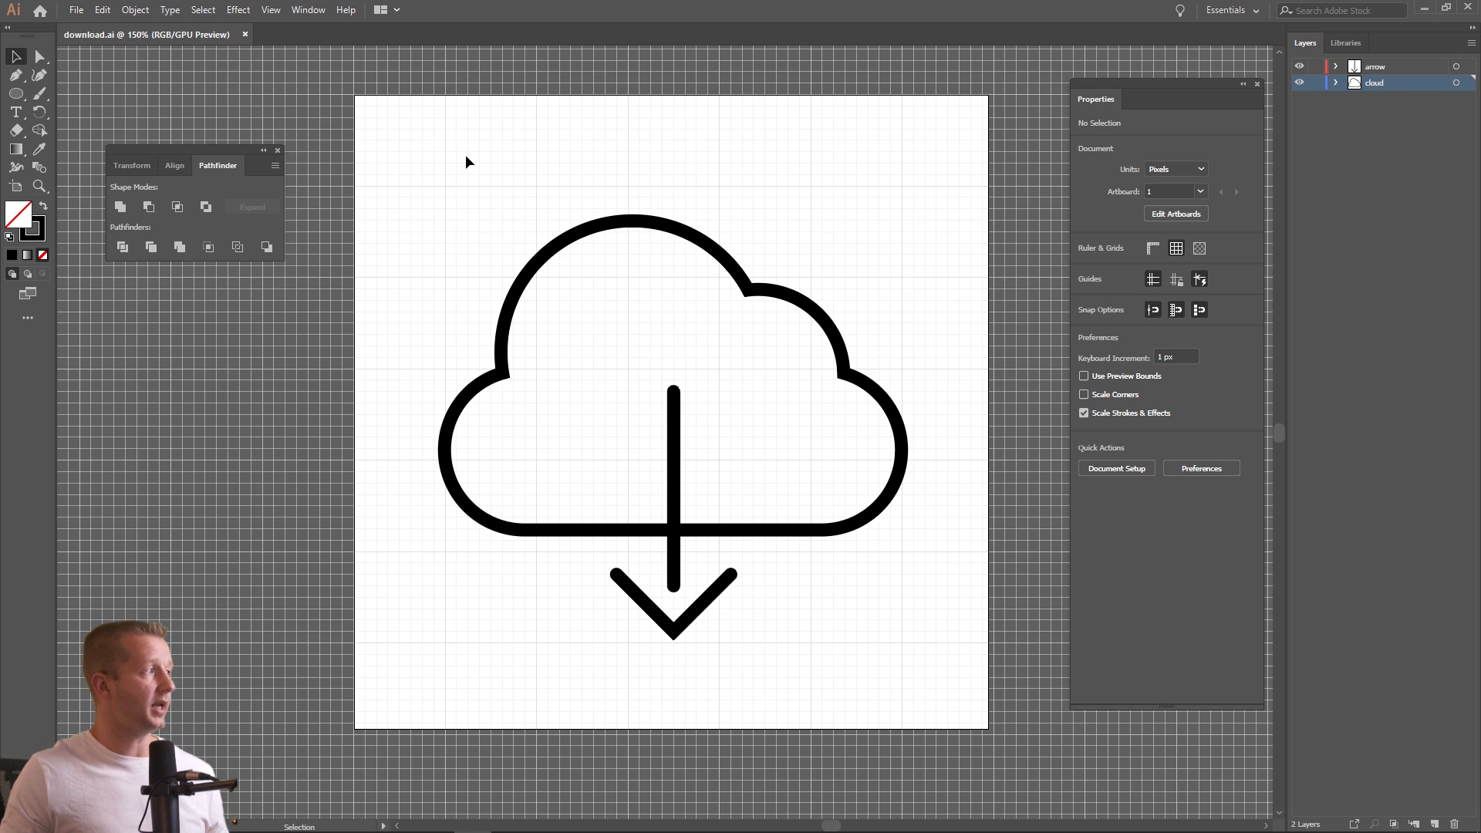